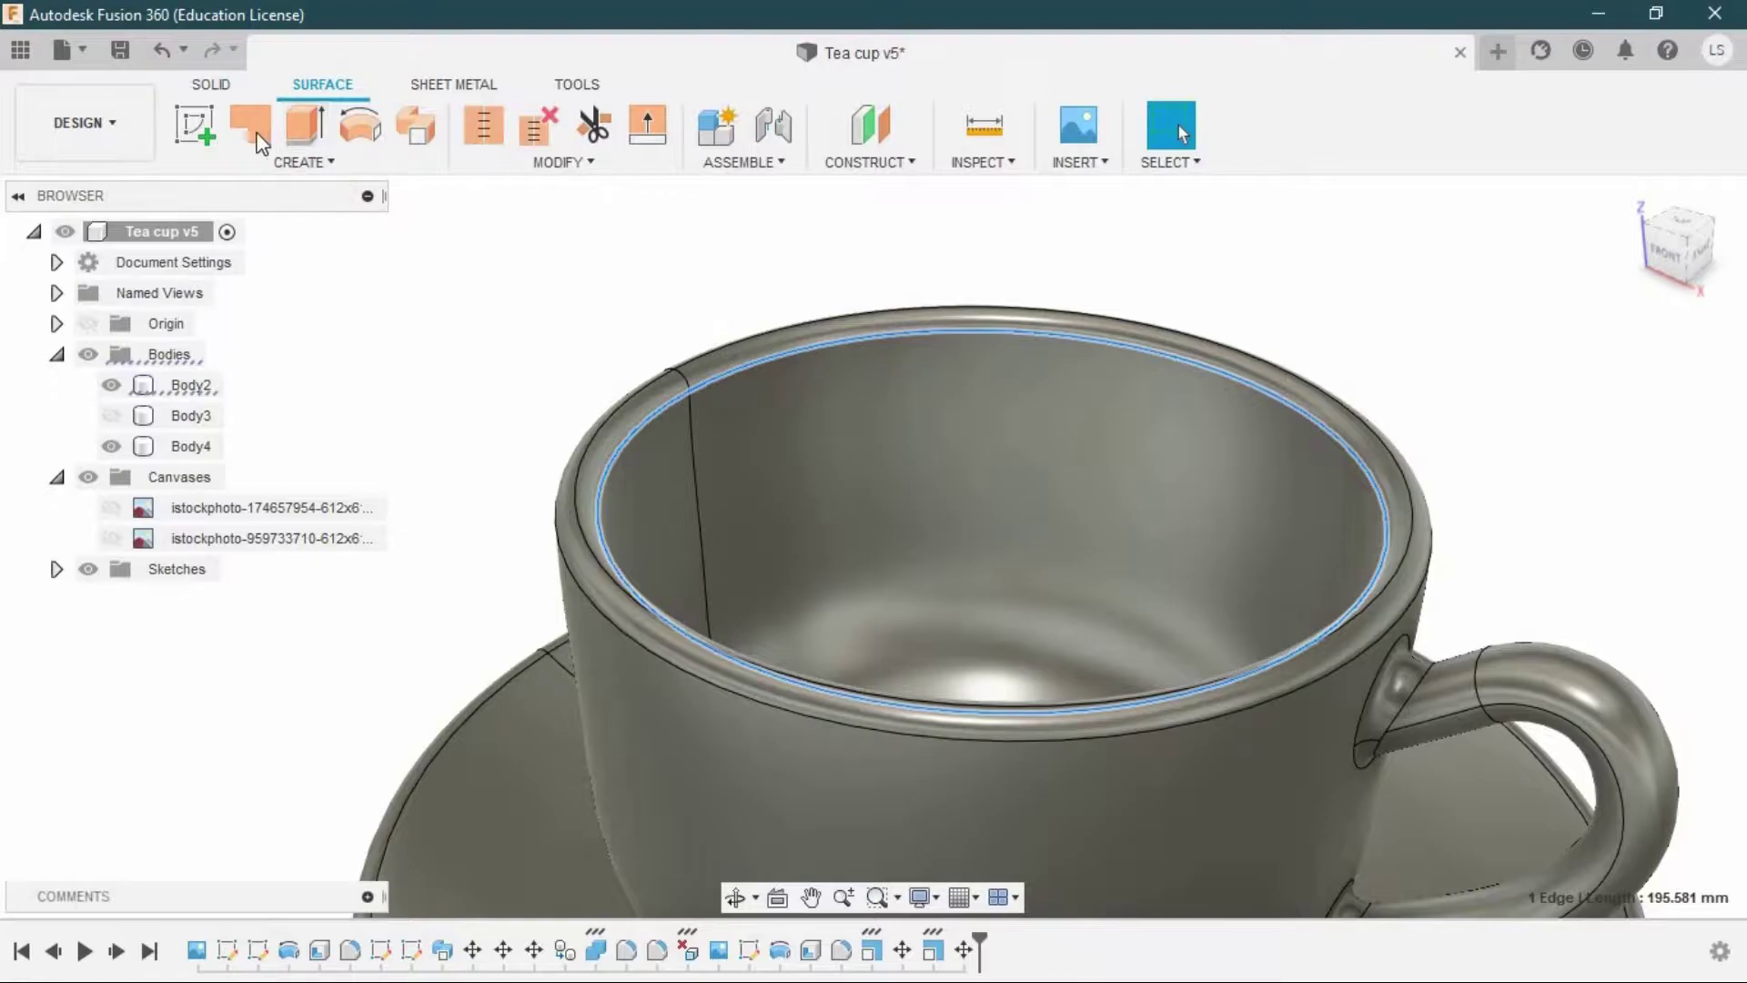
Fill the cup's open top with a patch surface on the inner rim edge
left_click(1603, 670)
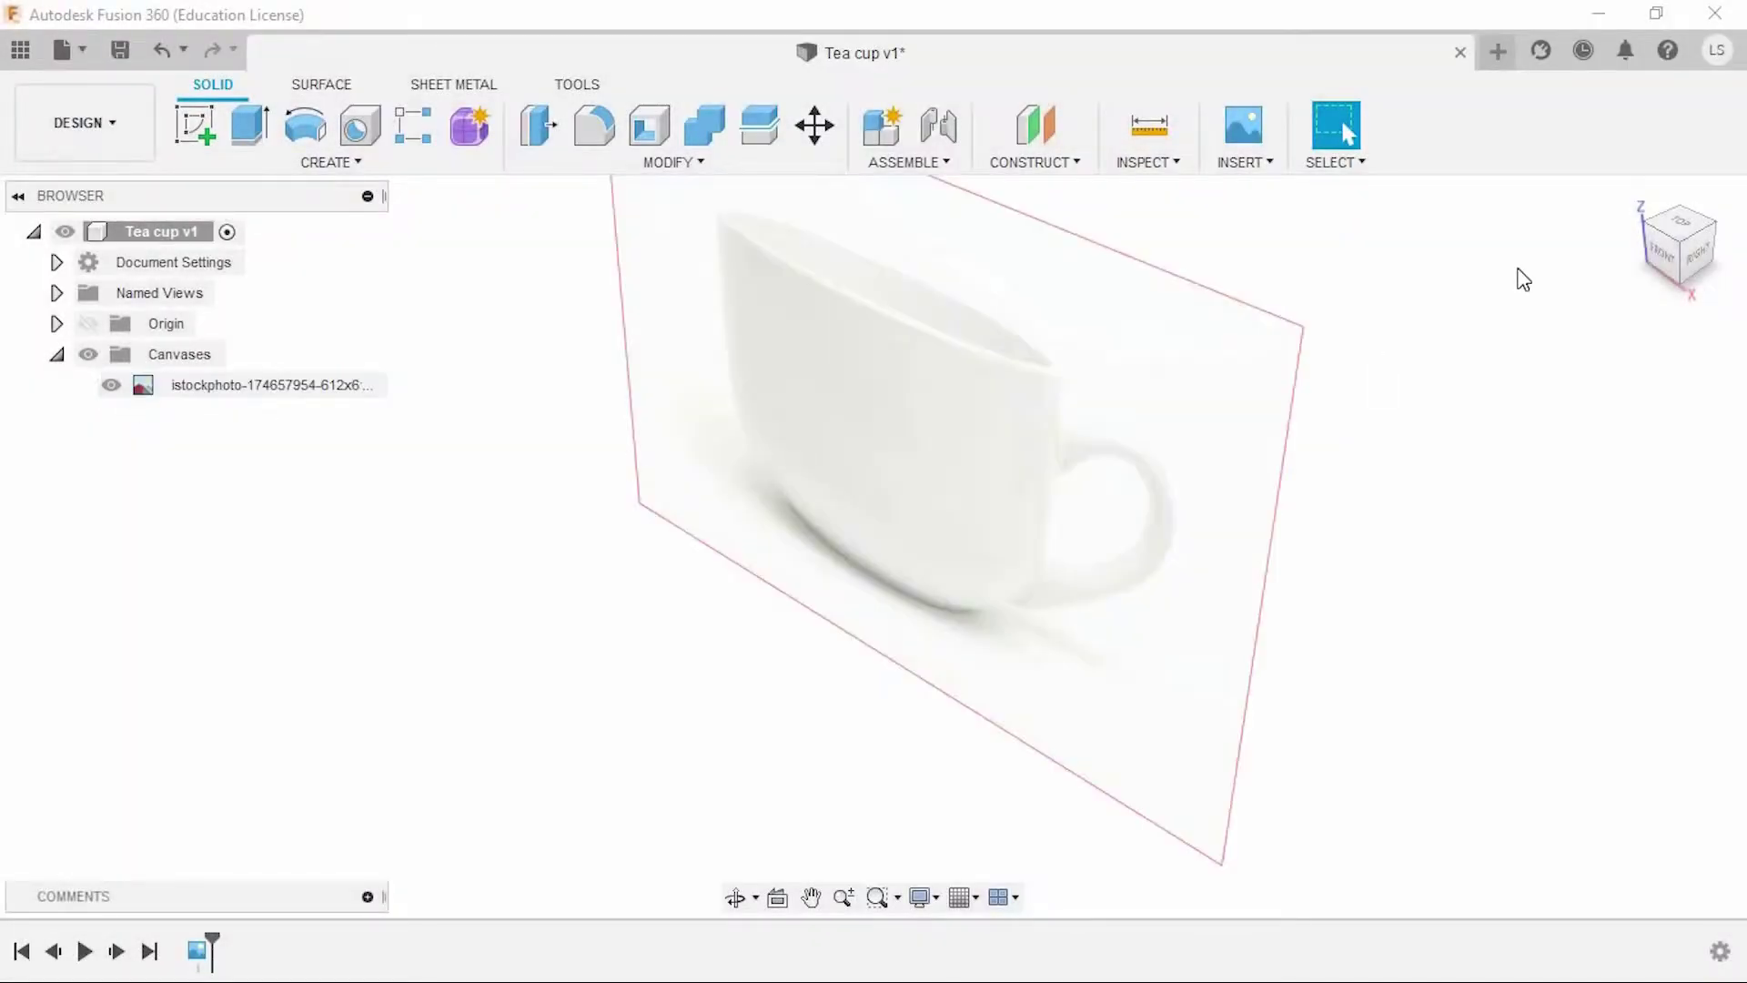
In a front-plane sketch, nudge the cup photo canvas so its base meets the origin
left_click(200, 141)
left_click(914, 520)
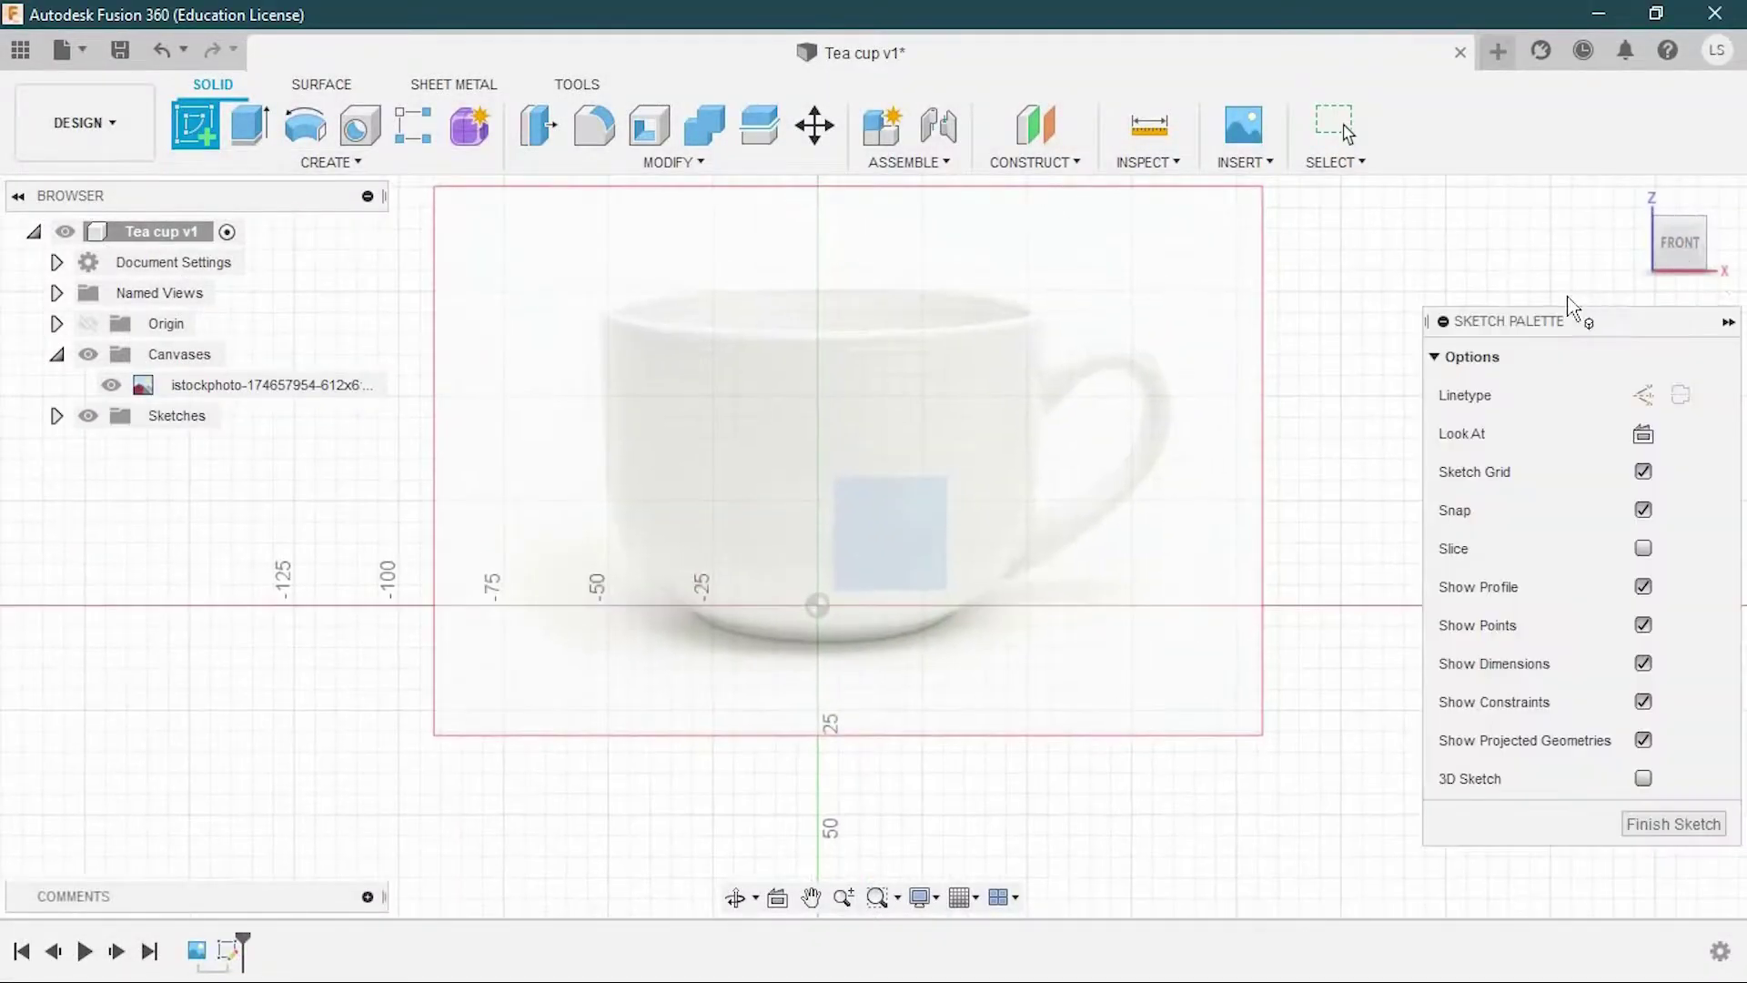
mouse_move(1158, 422)
middle_mouse_down()
mouse_move(1146, 452)
mouse_move(1162, 461)
middle_mouse_up()
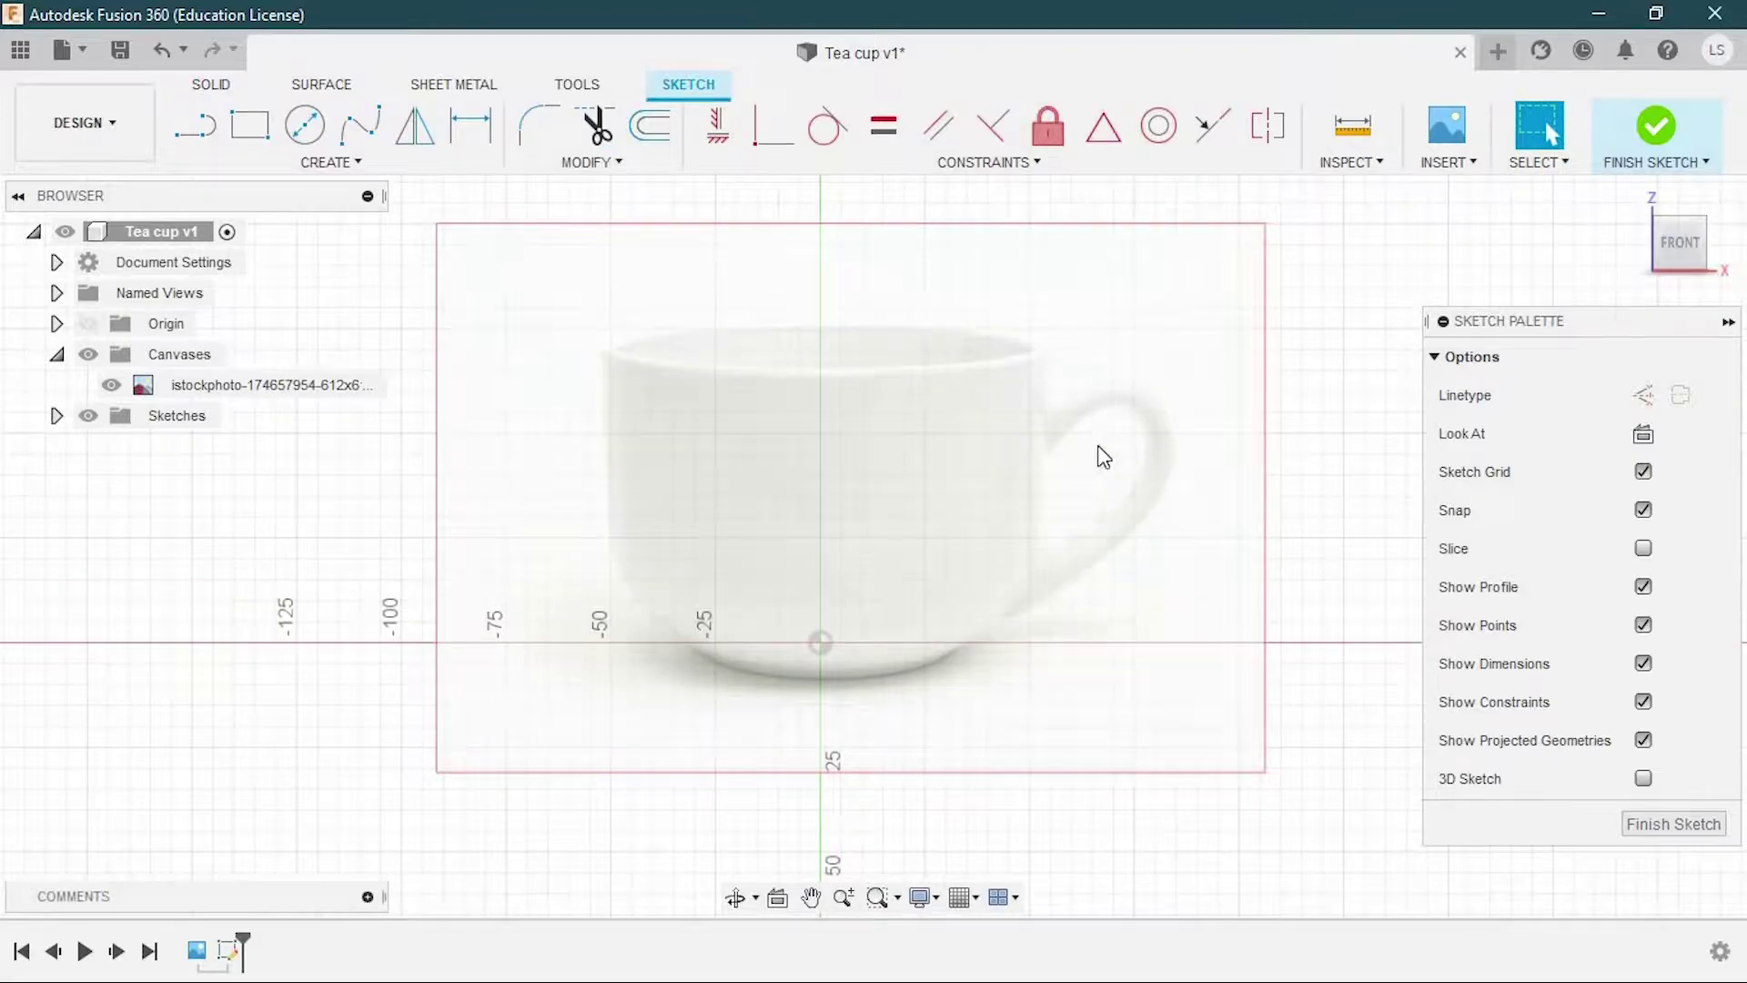
right_click(230, 390)
left_click(291, 441)
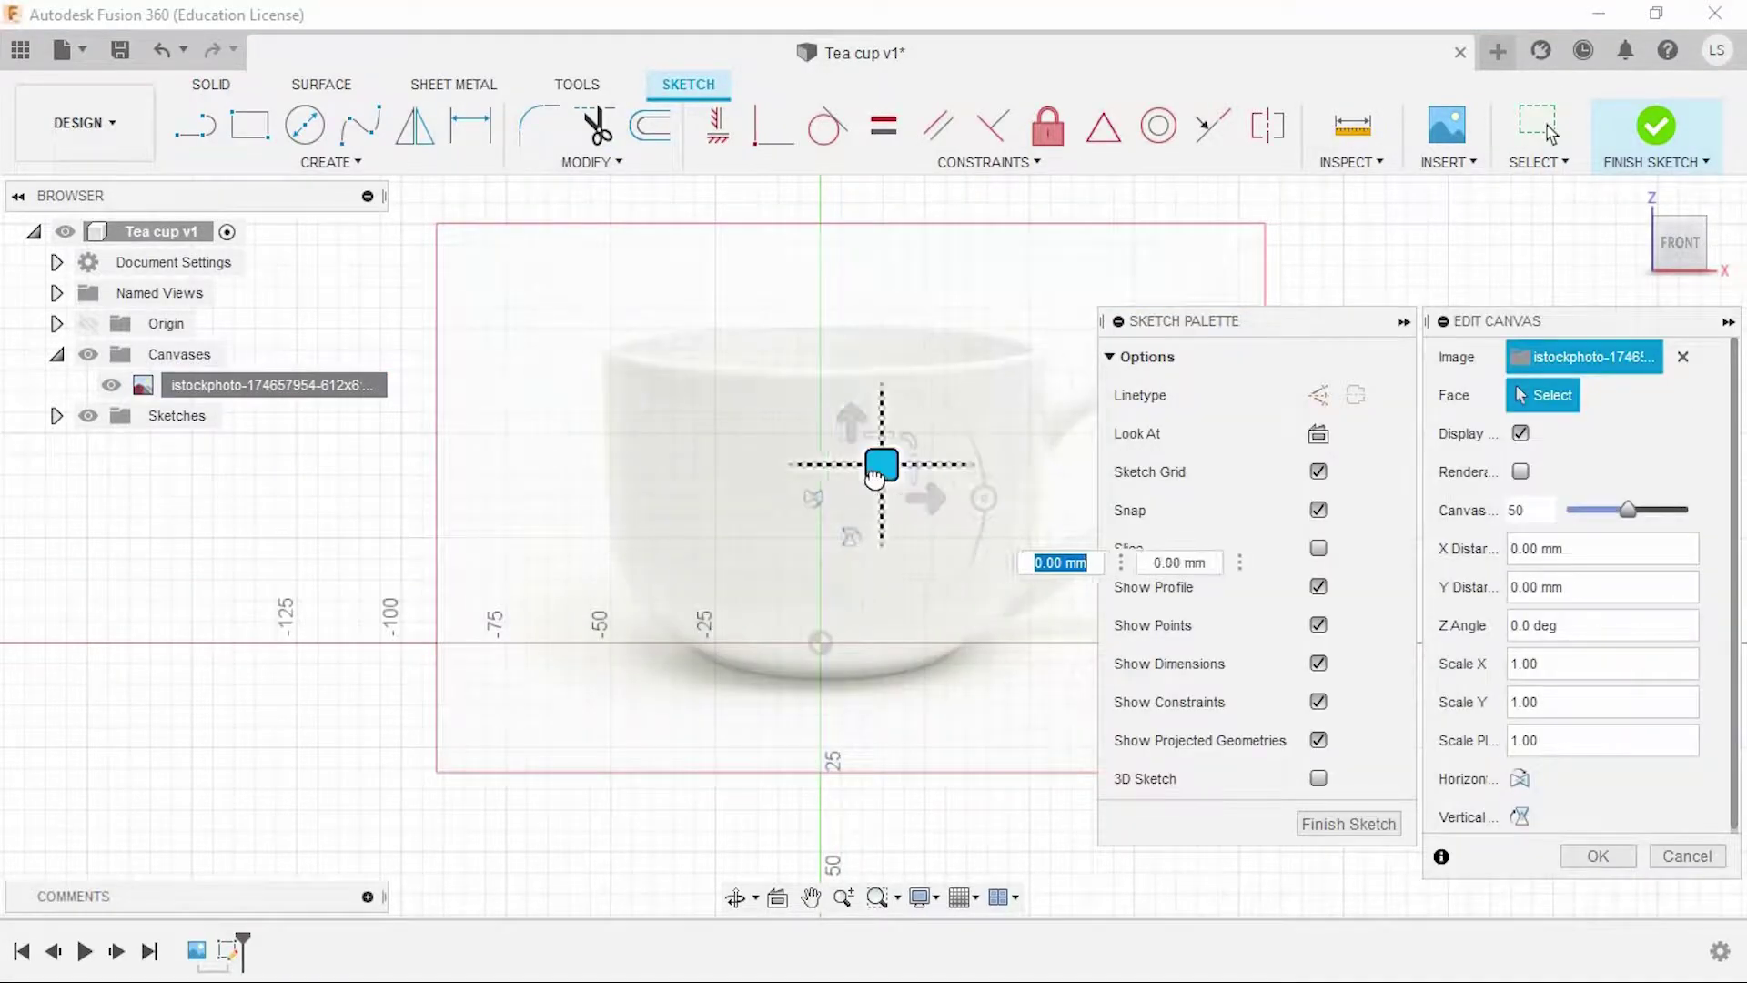
left_click_drag(876, 475, 880, 477)
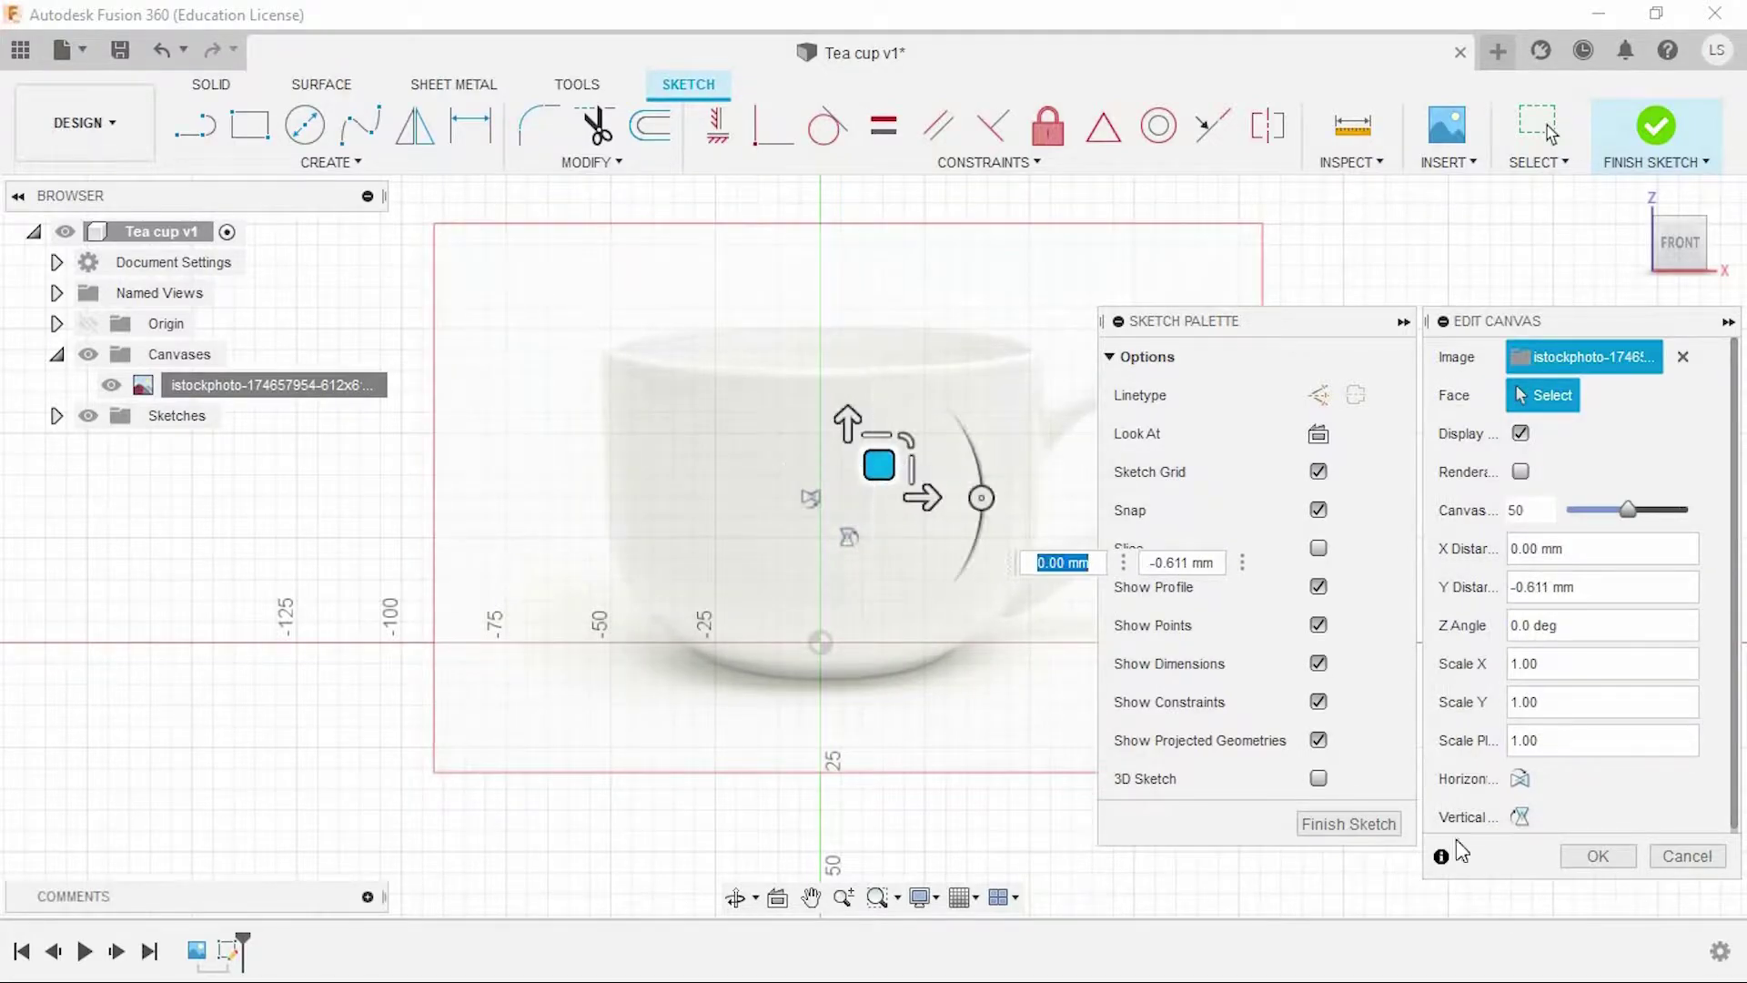
left_click(1599, 856)
left_click(1656, 127)
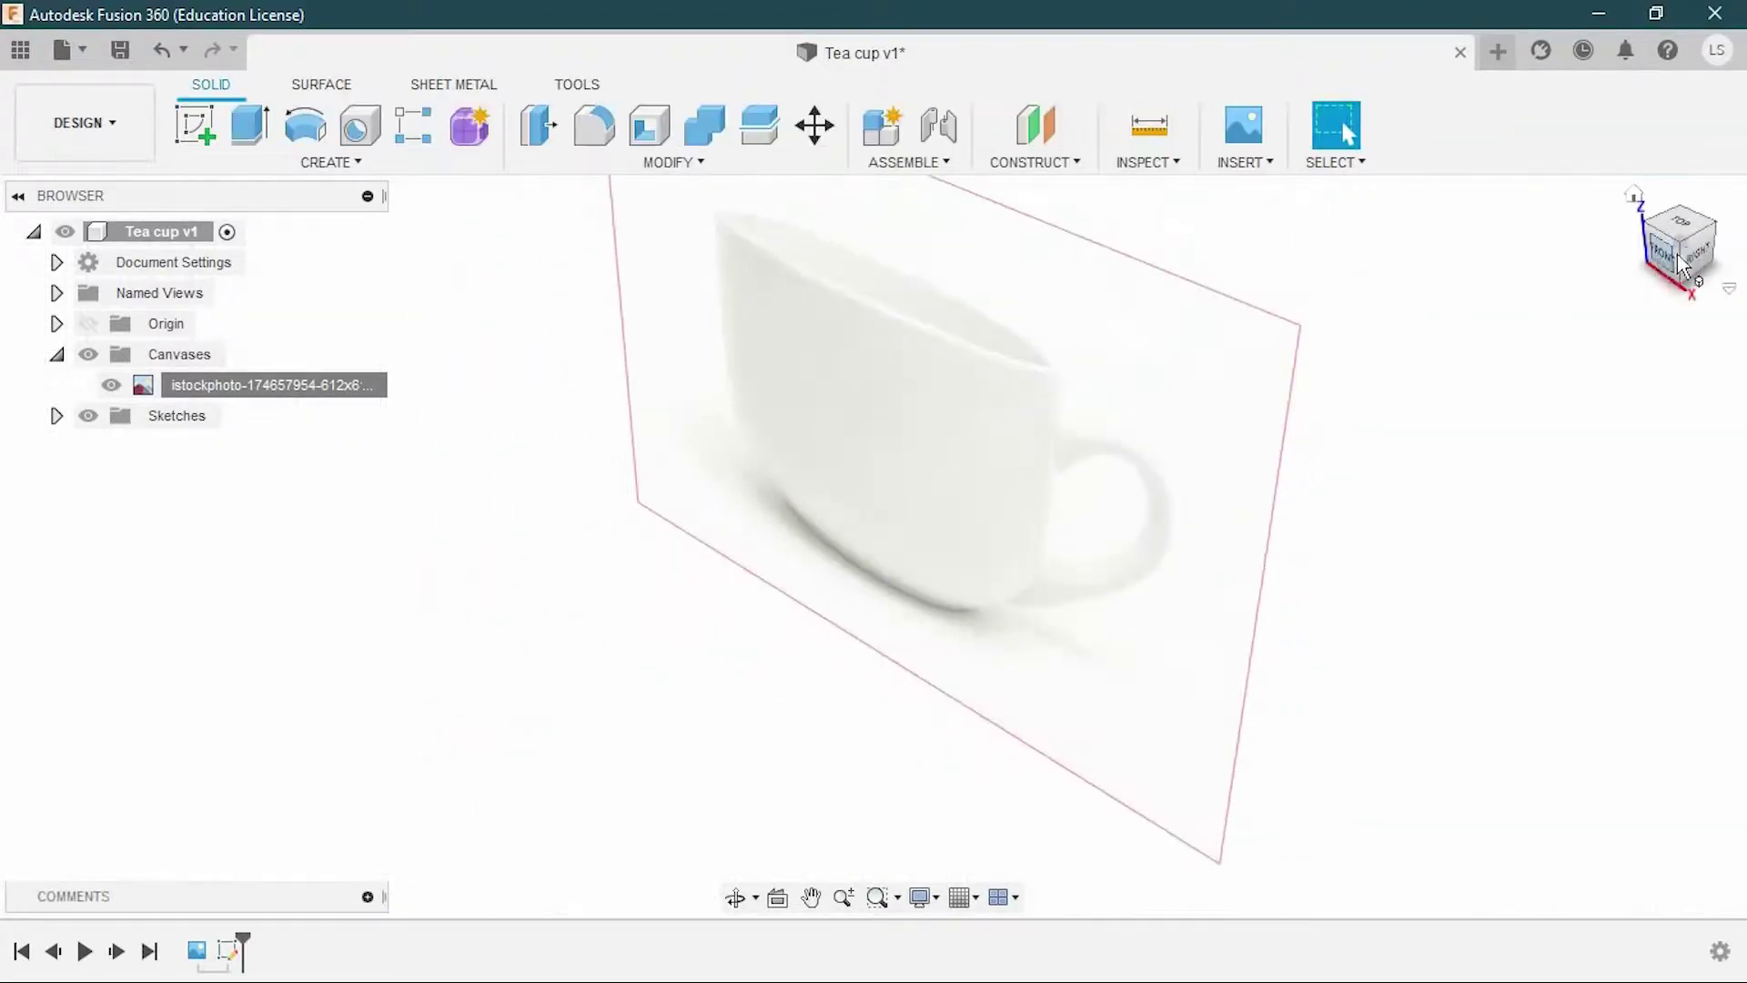
Start a front-plane sketch with the Spline tool and zoom in on the cup photo
left_click(192, 132)
left_click(920, 507)
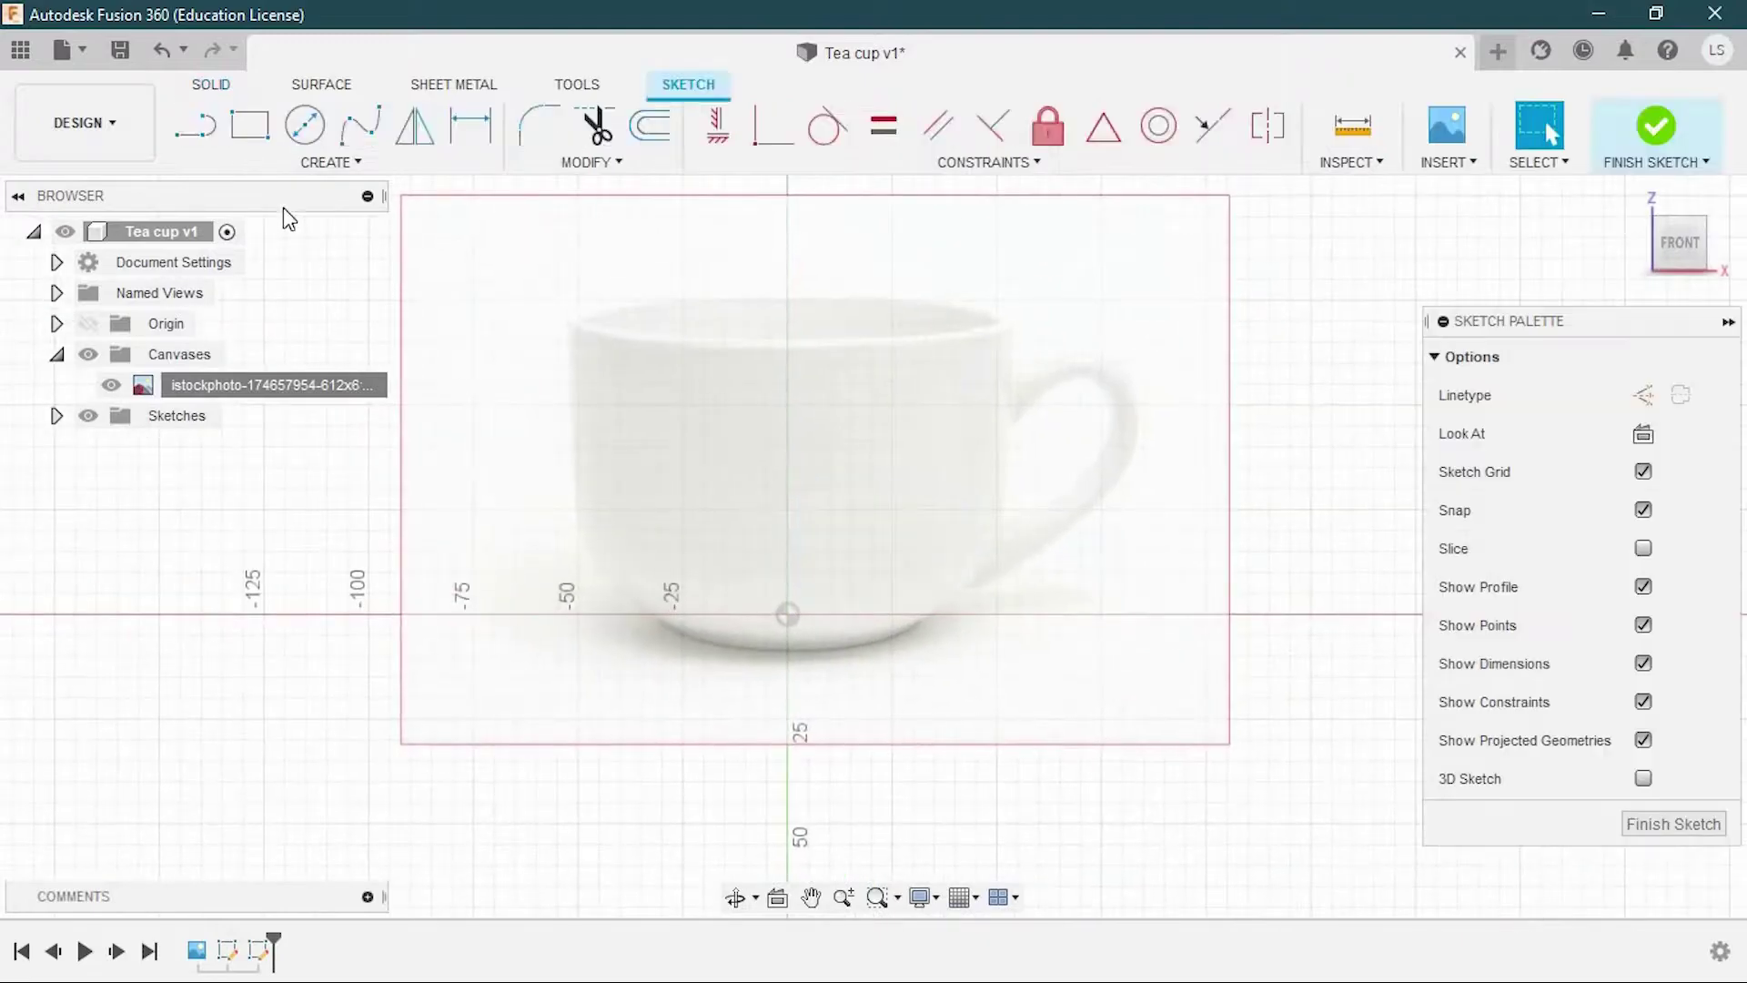
left_click(361, 125)
scroll(564, 309, "up", 5)
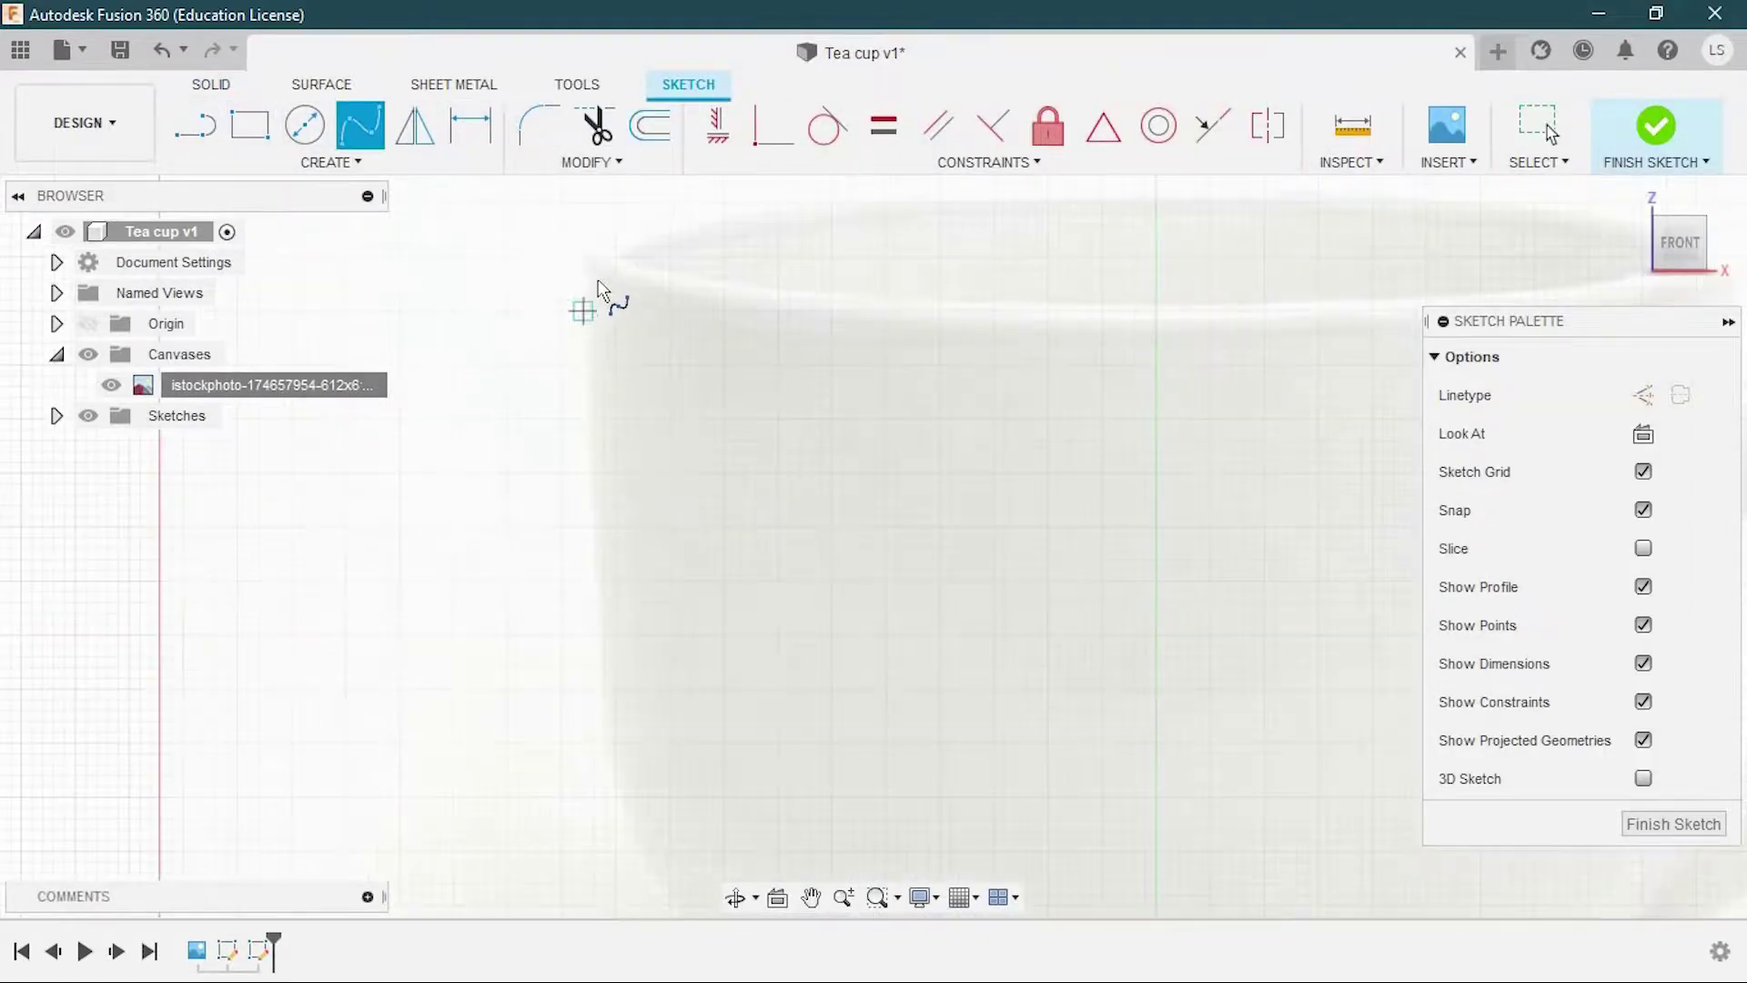
scroll(587, 269, "up", 2)
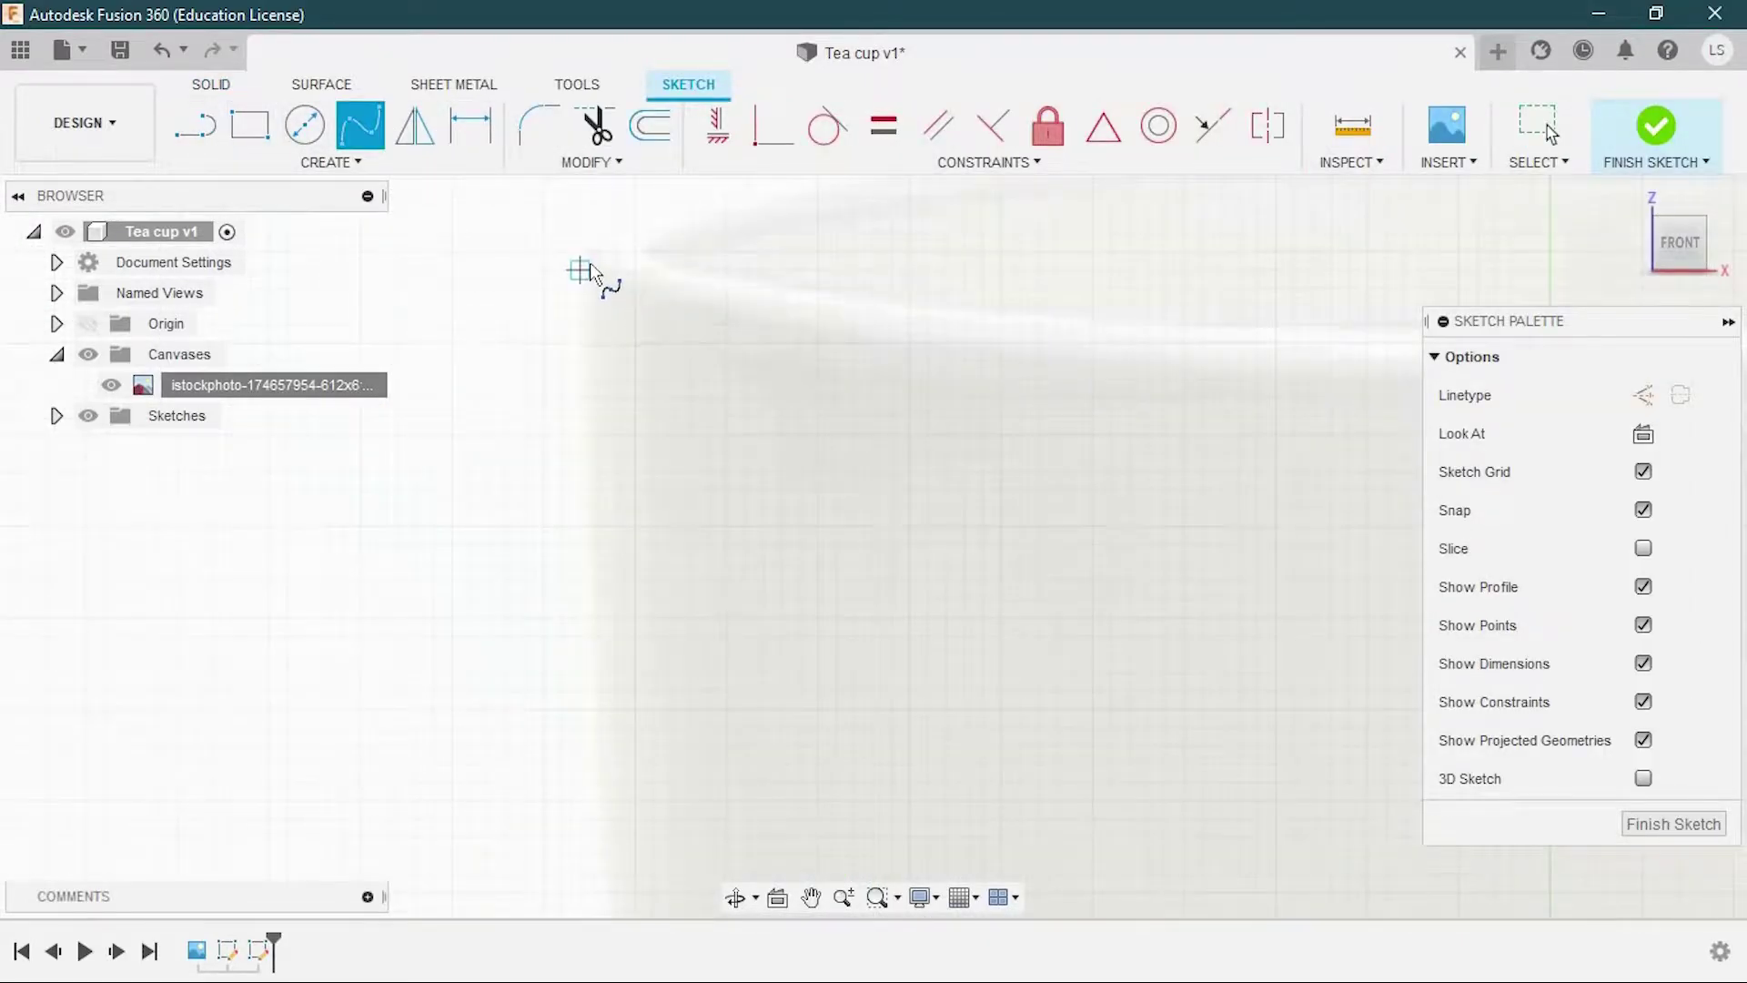
scroll(596, 536, "up", 2)
Begin the spline at the cup rim and run it down the outer side
left_click(587, 537)
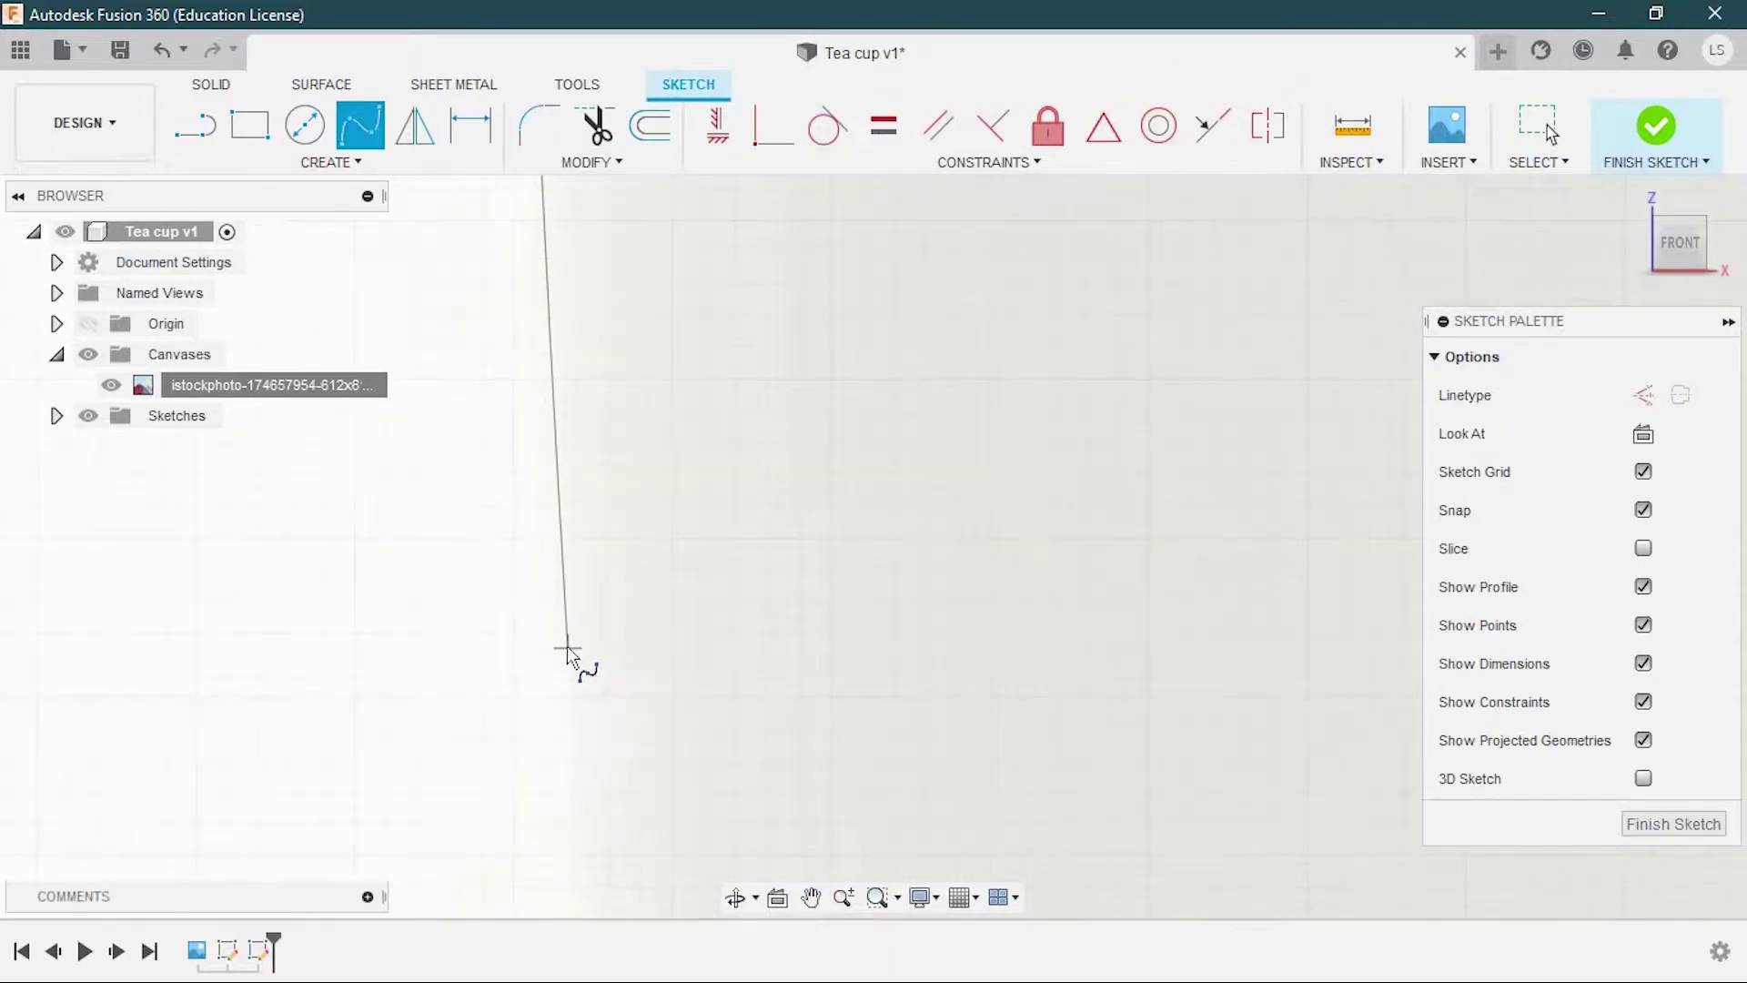
scroll(566, 652, "down", 3)
scroll(496, 401, "up", 3)
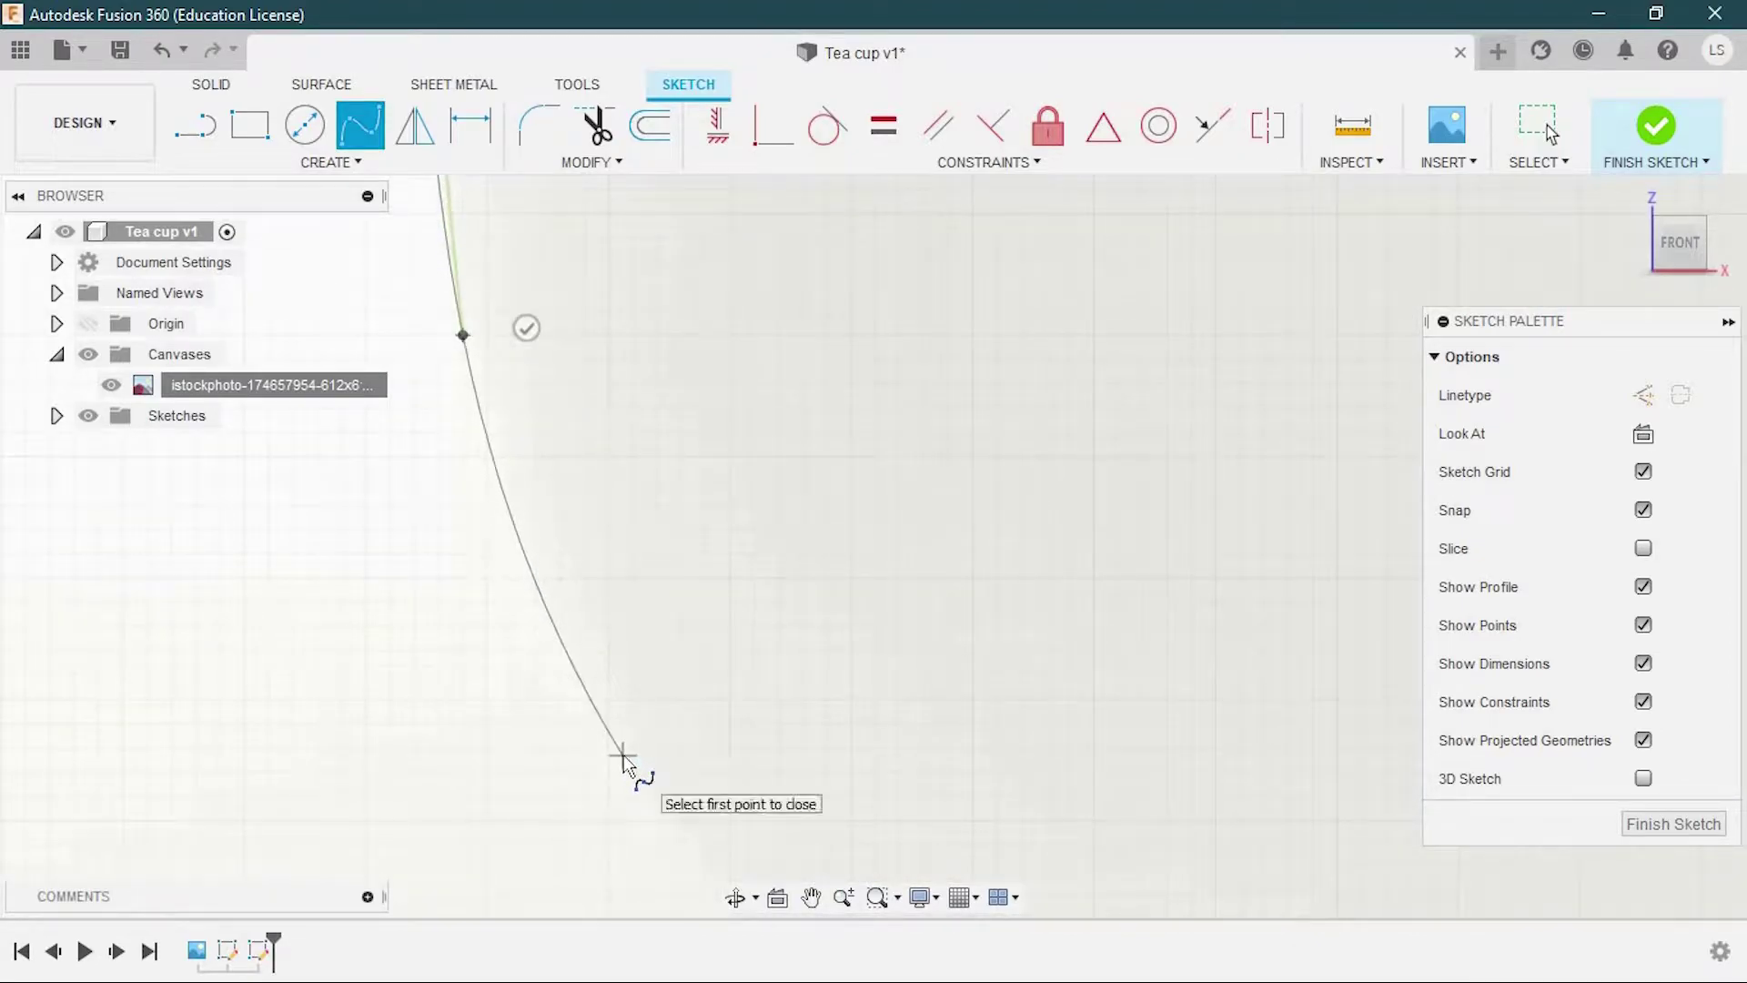
scroll(501, 510, "down", 2)
left_click(499, 503)
middle_click_drag(602, 654, 488, 507)
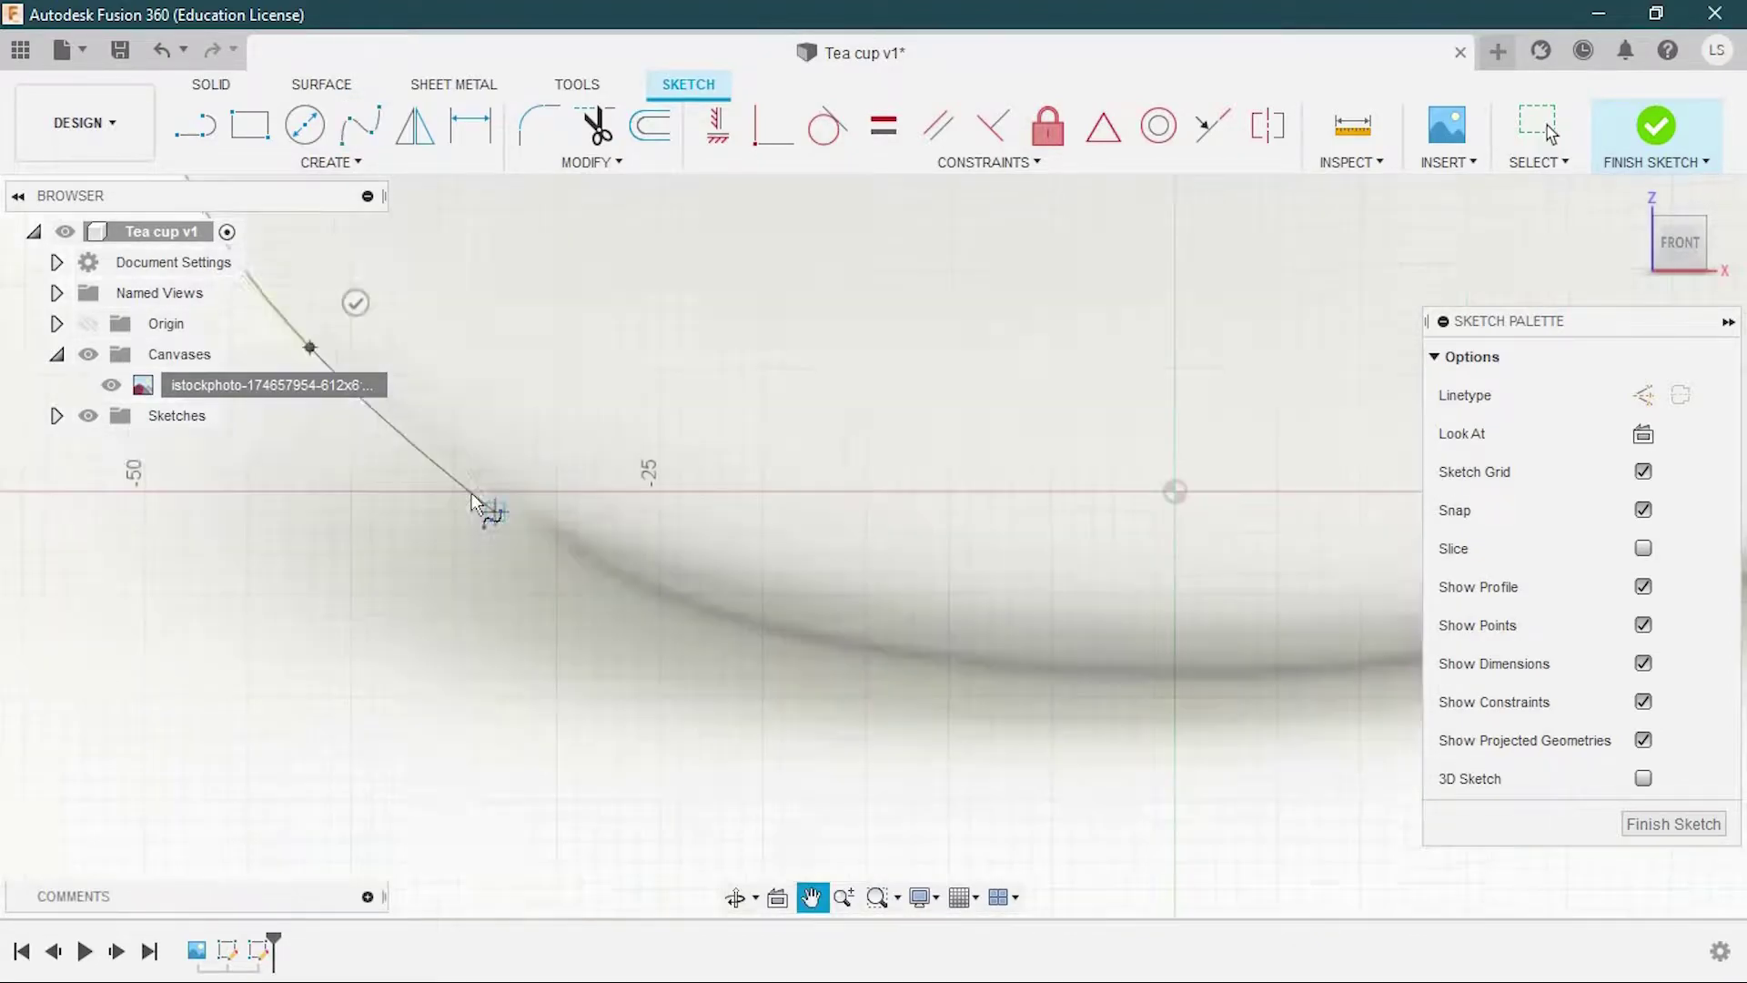
scroll(533, 532, "up", 2)
Continue the spline along the bottom curve, ending near the base centre
left_click(537, 520)
scroll(582, 569, "down", 2)
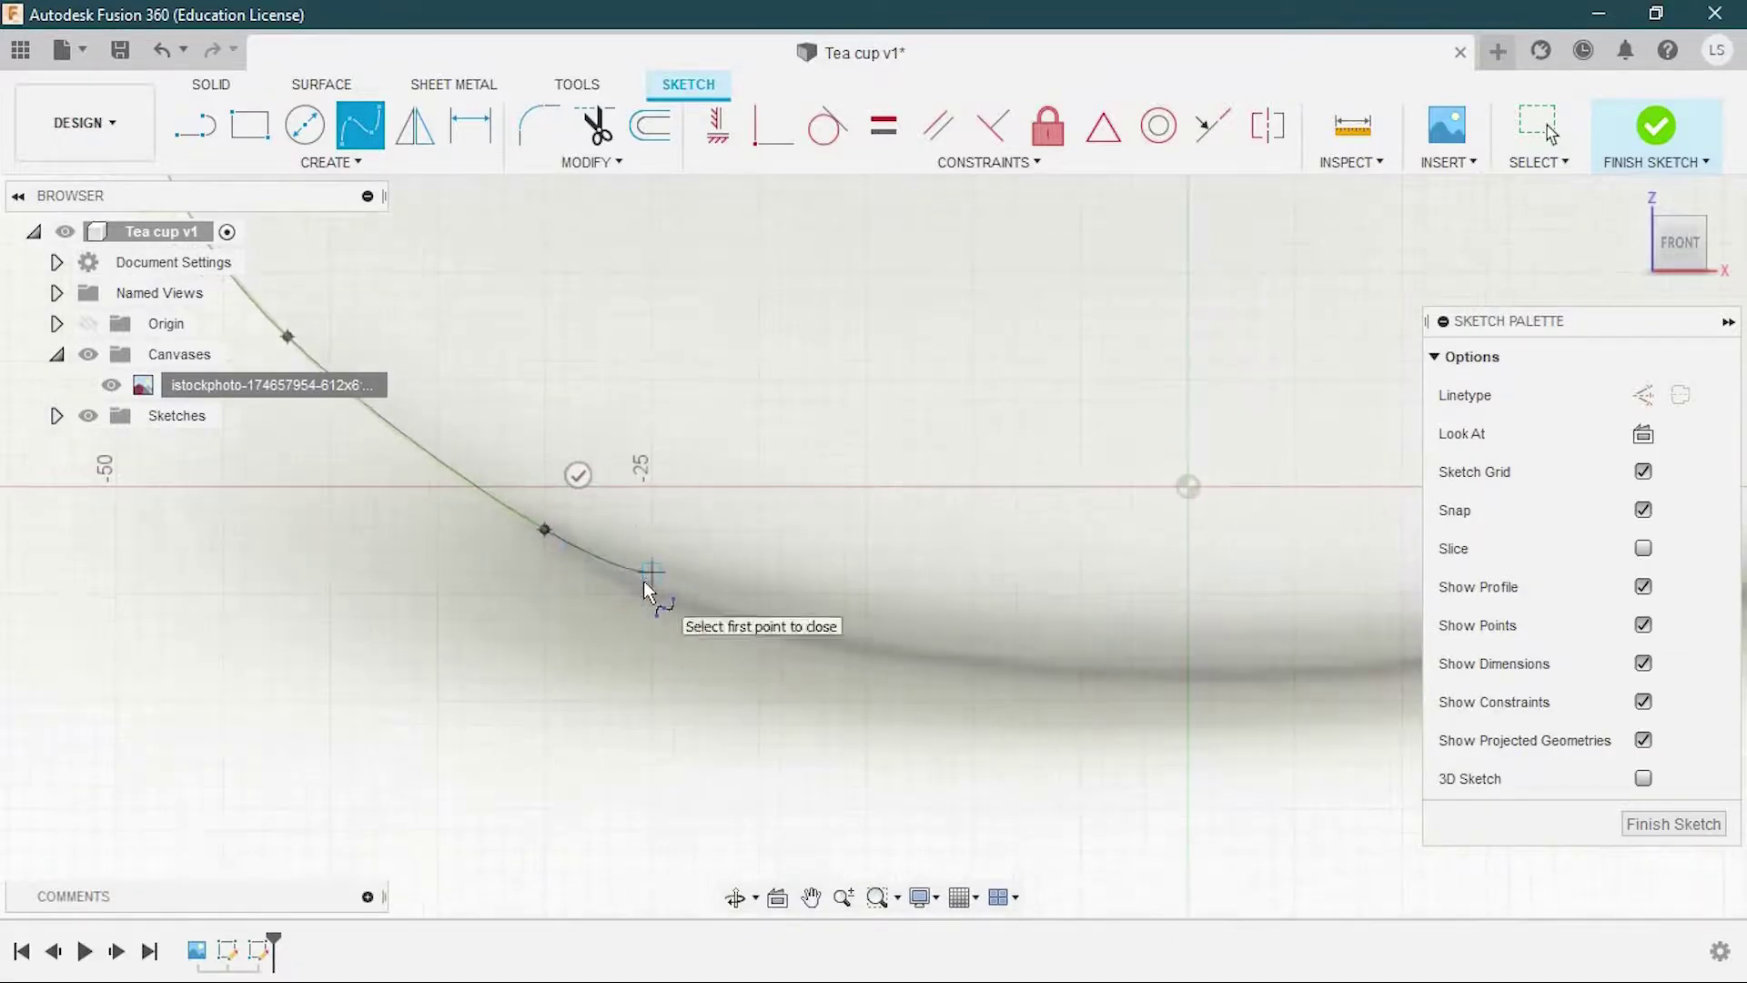
left_click(646, 584)
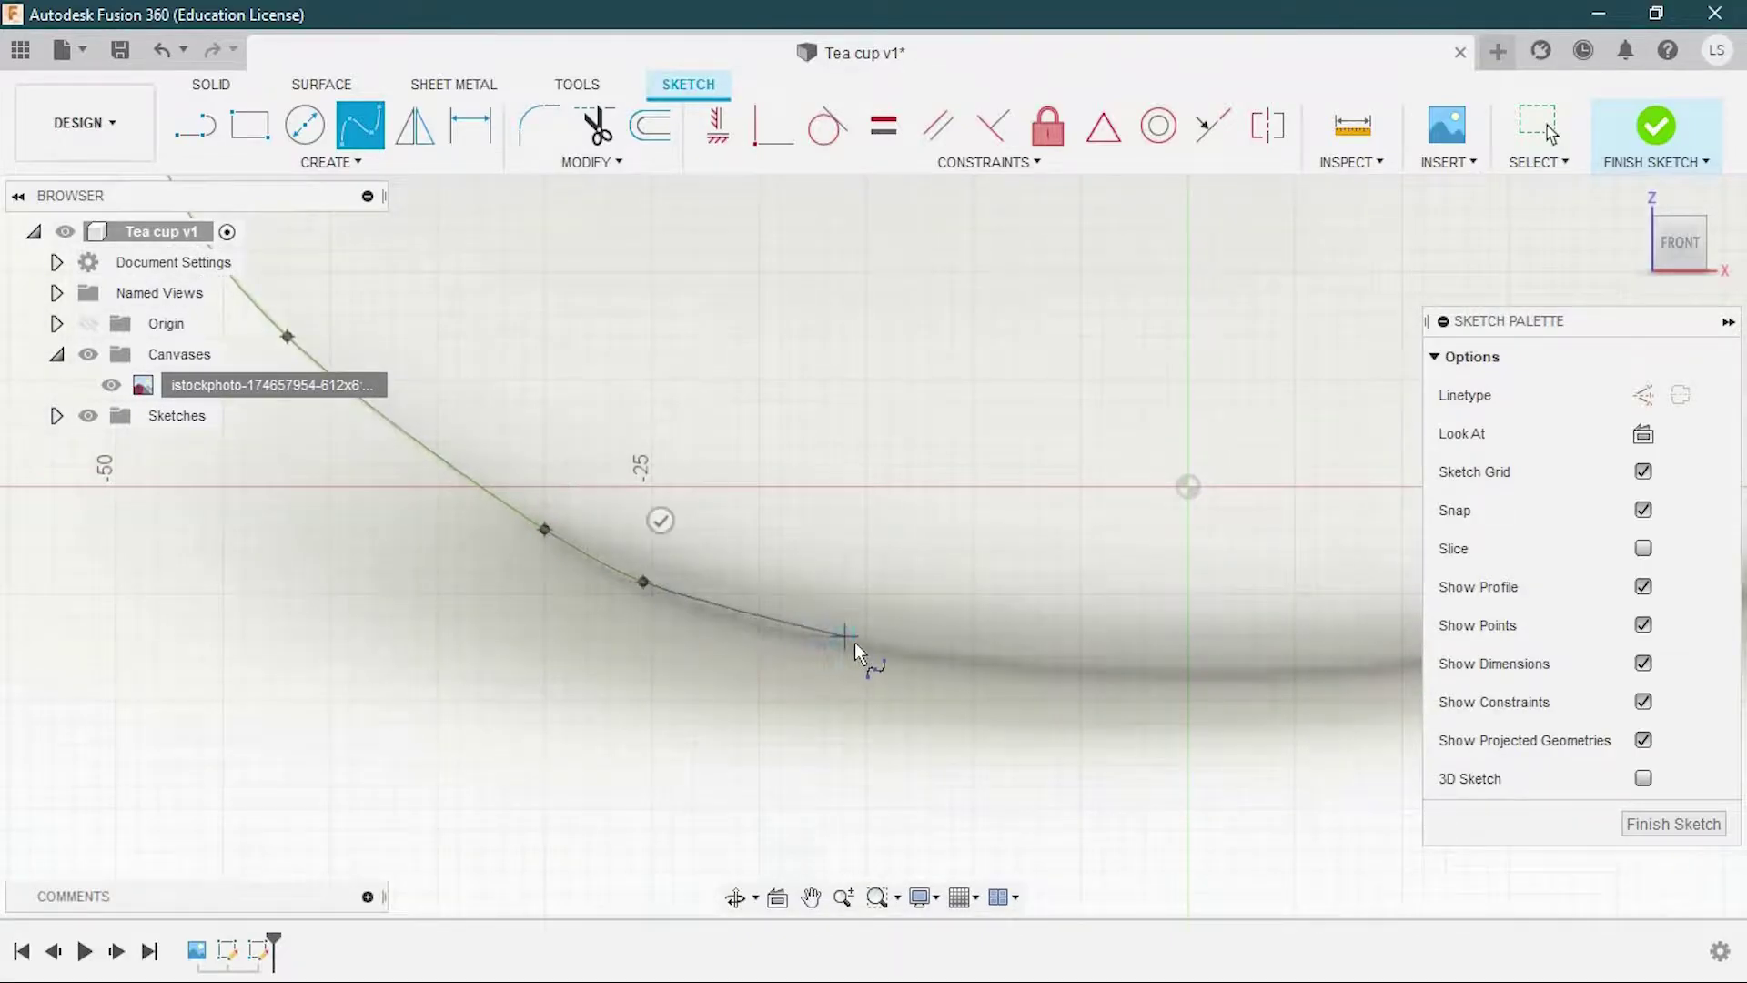
scroll(746, 620, "up", 3)
left_click(741, 621)
left_click(1034, 689)
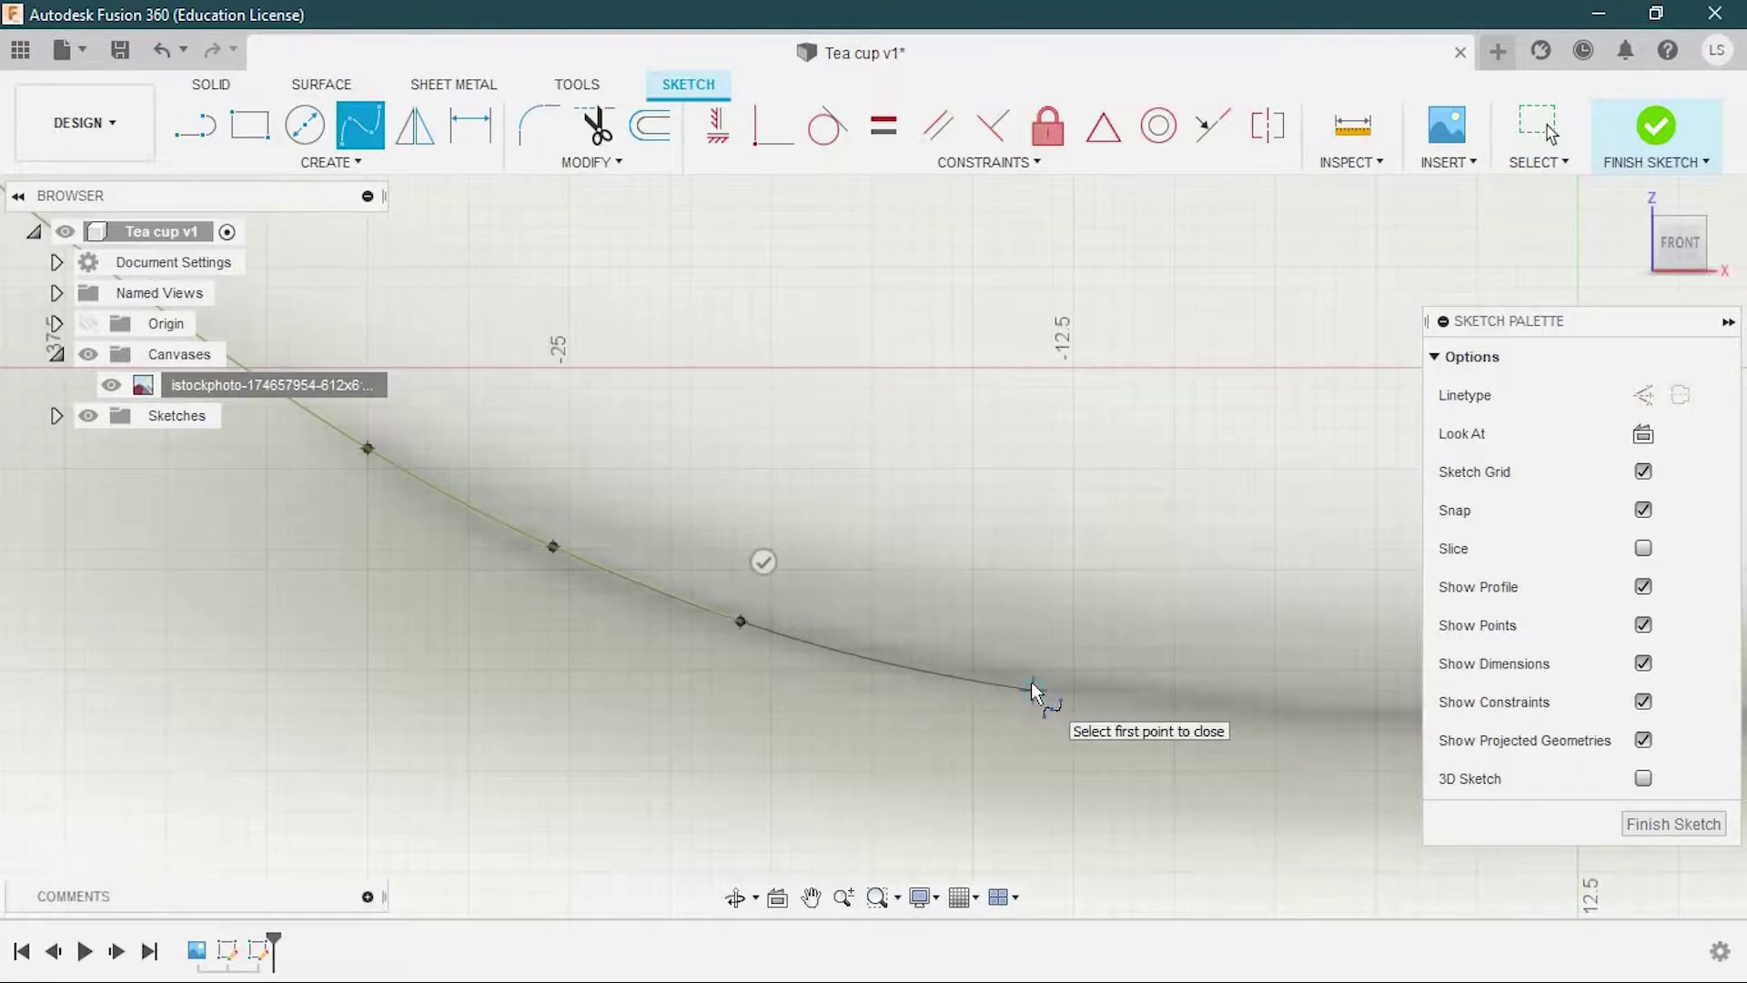
scroll(1033, 689, "down", 5)
mouse_move(1034, 689)
middle_mouse_down()
mouse_move(654, 671)
mouse_move(725, 707)
middle_mouse_up()
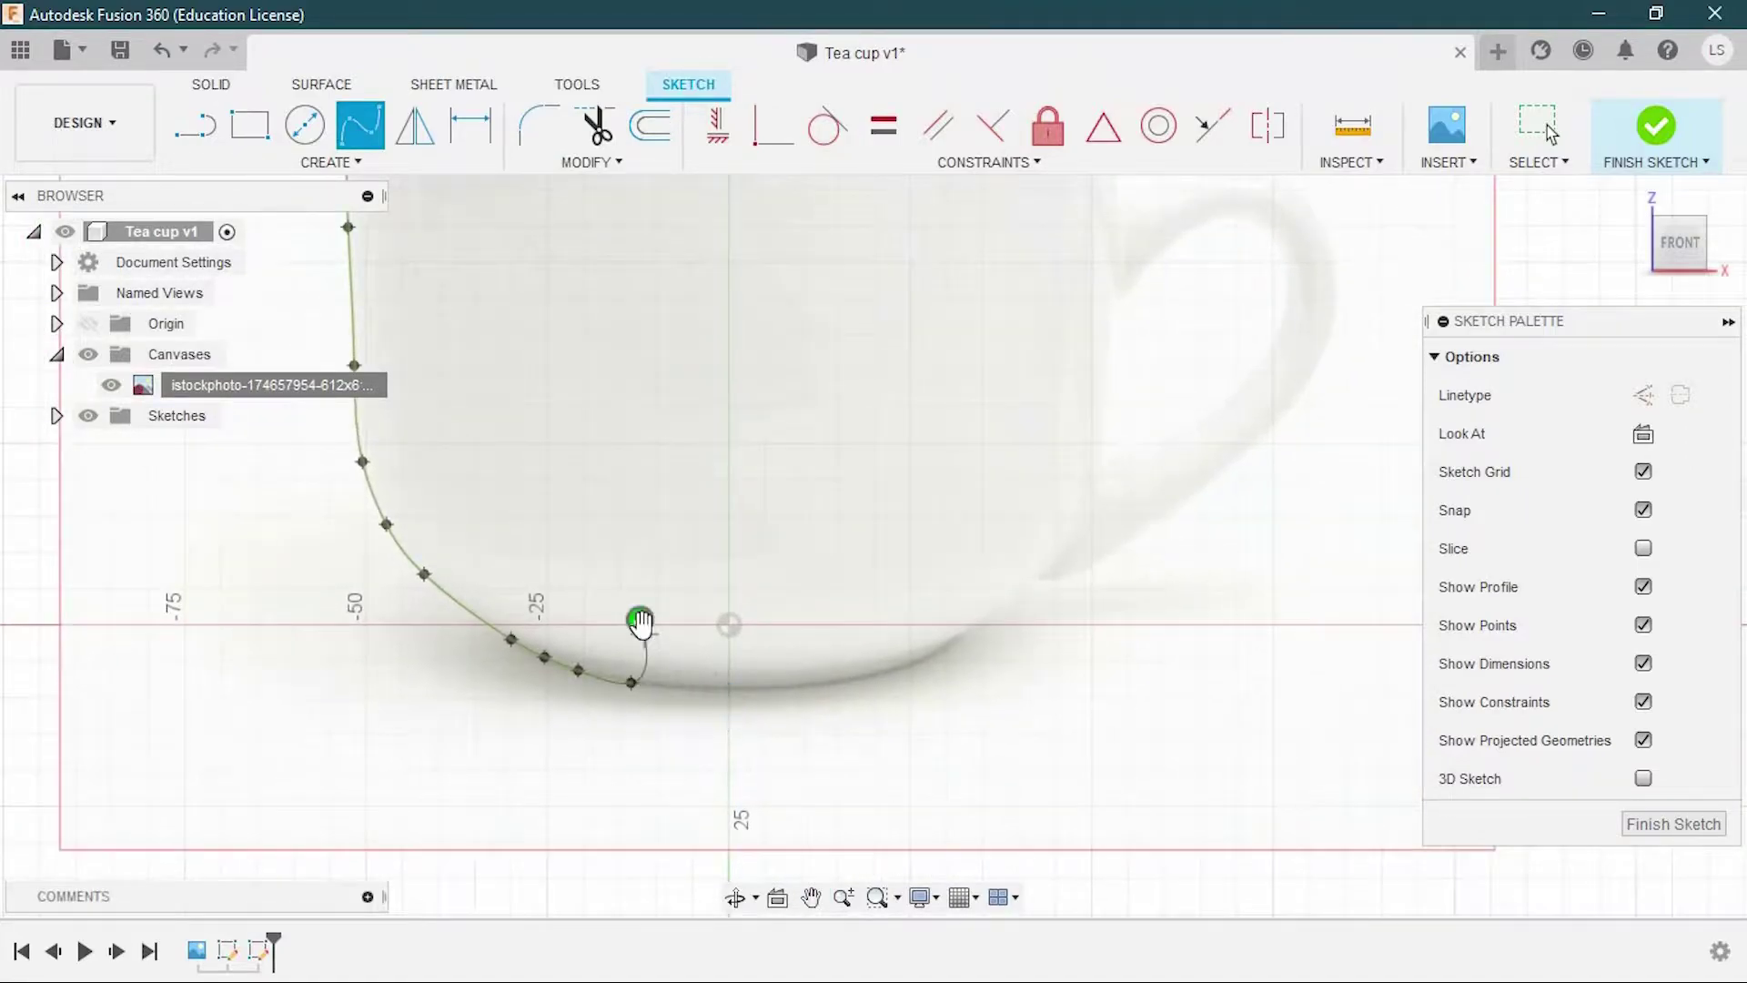
left_click(185, 135)
Draw a line from the spline's top across to the centre axis and down to the base
scroll(421, 507, "up", 2)
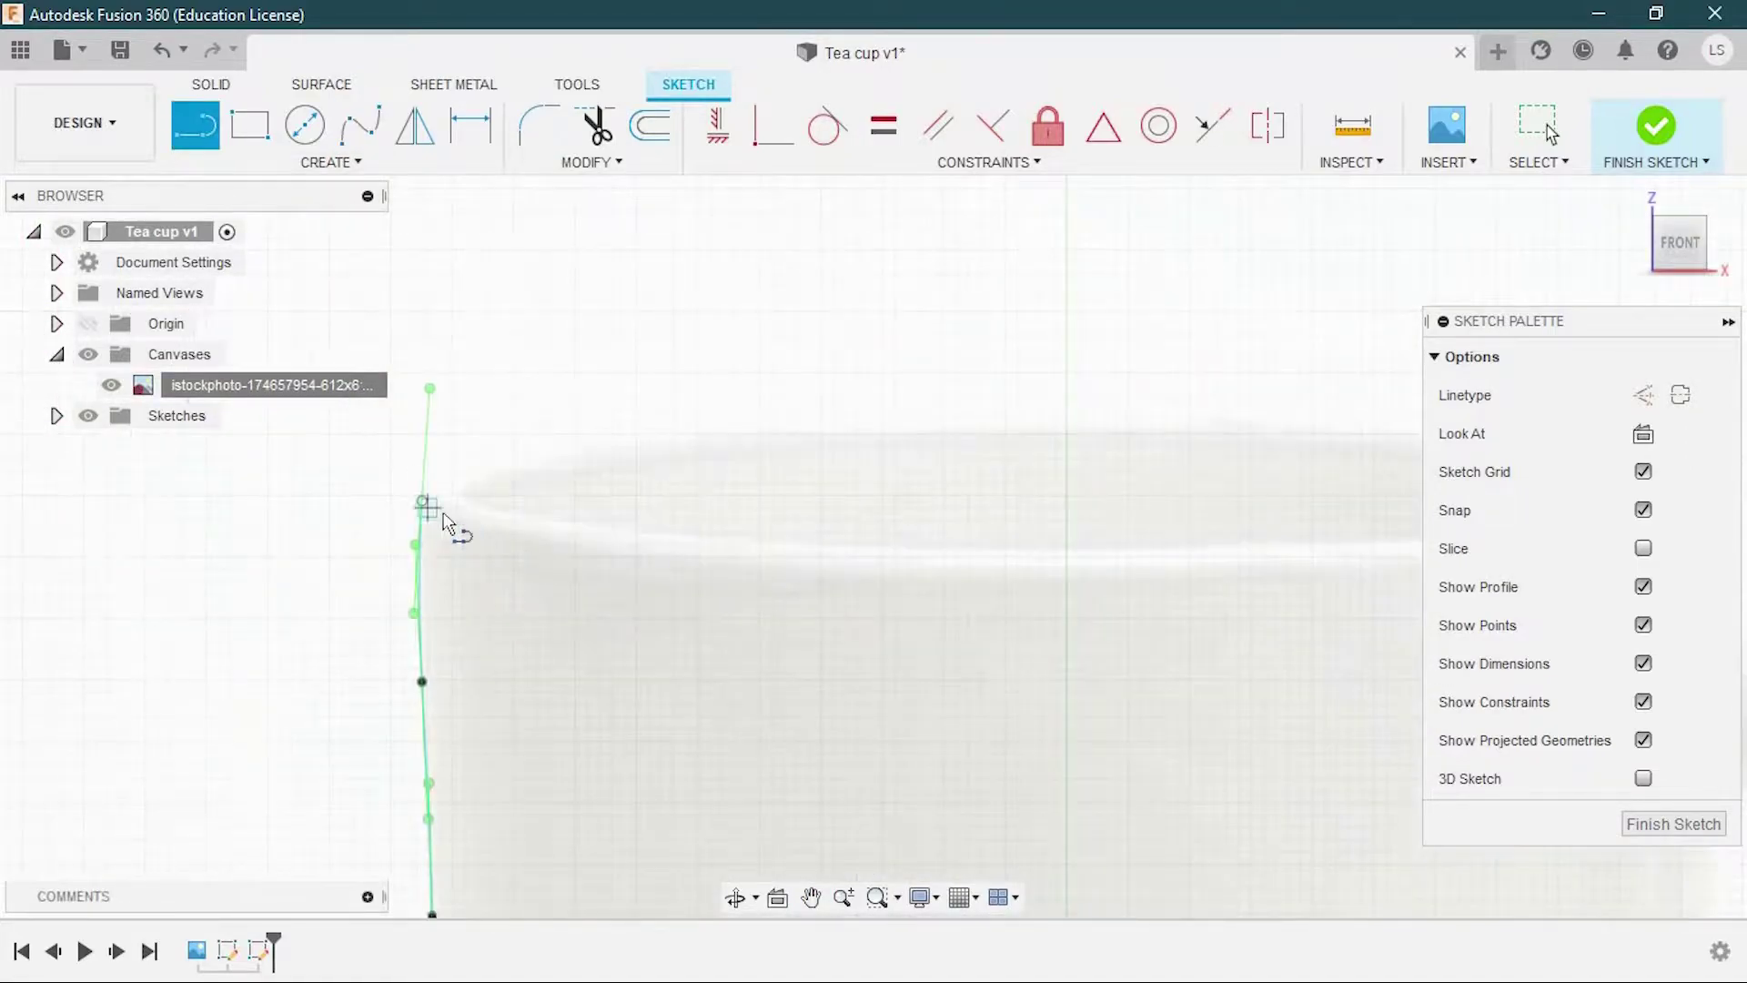
scroll(448, 394, "up", 2)
middle_click_drag(428, 426, 473, 330)
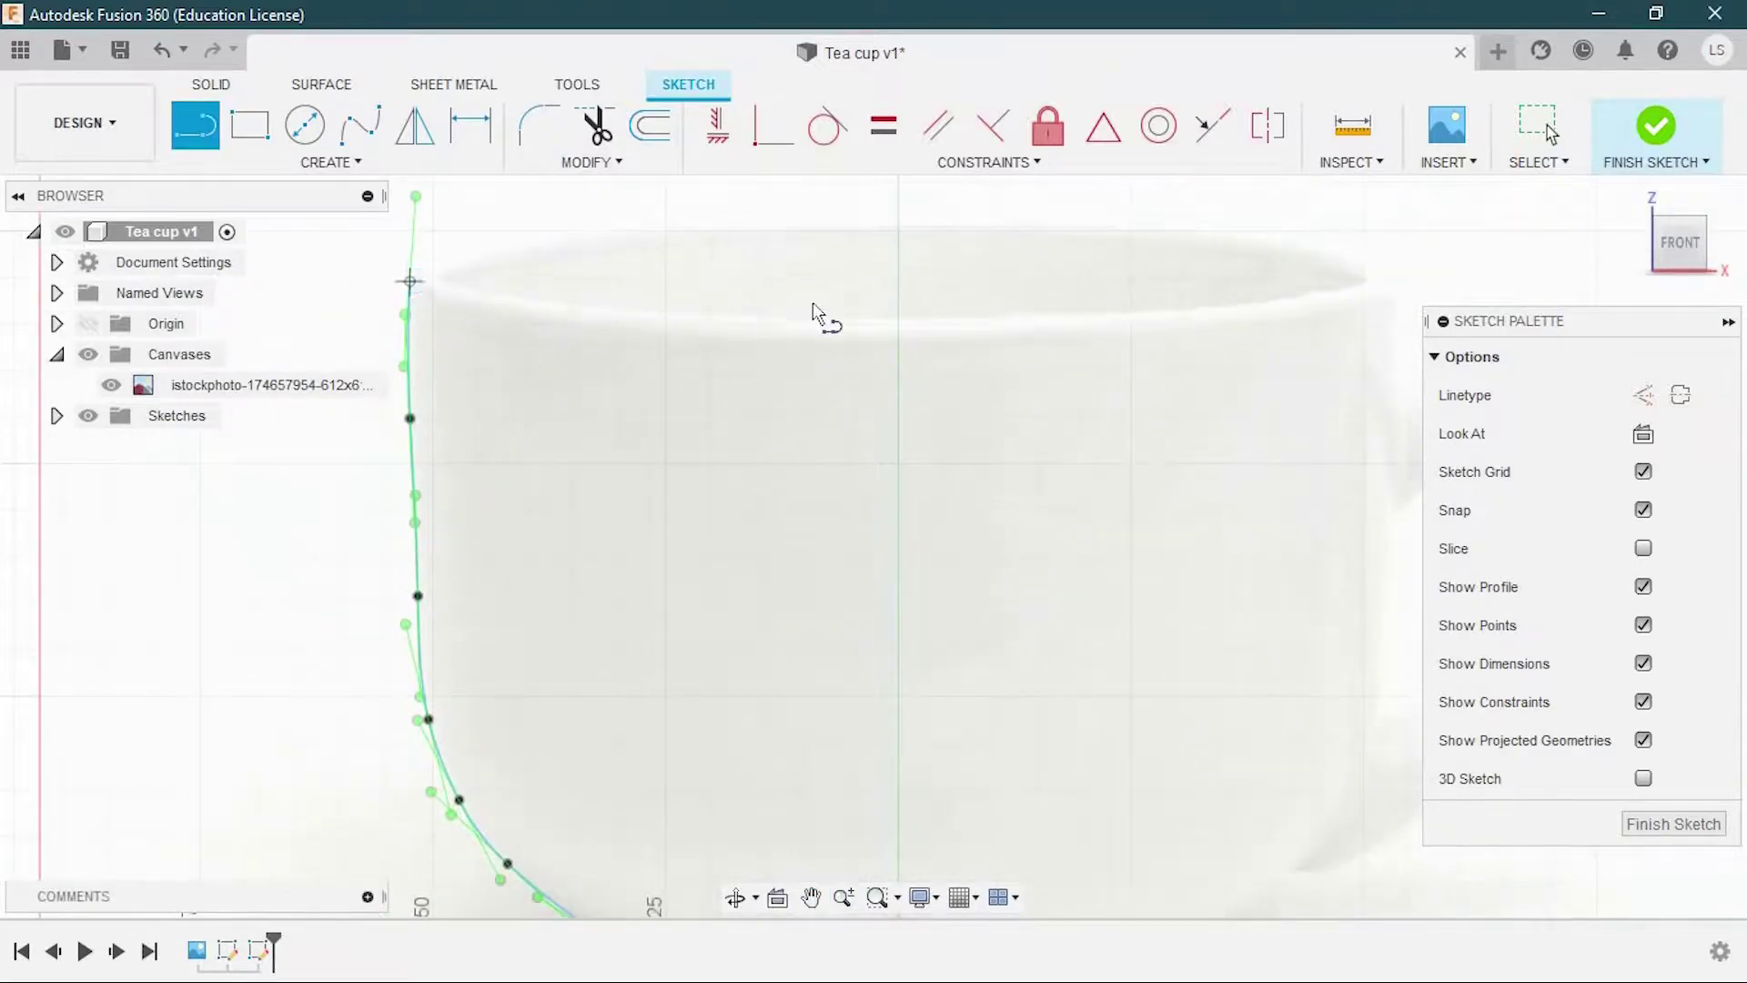
left_click(410, 274)
left_click(898, 273)
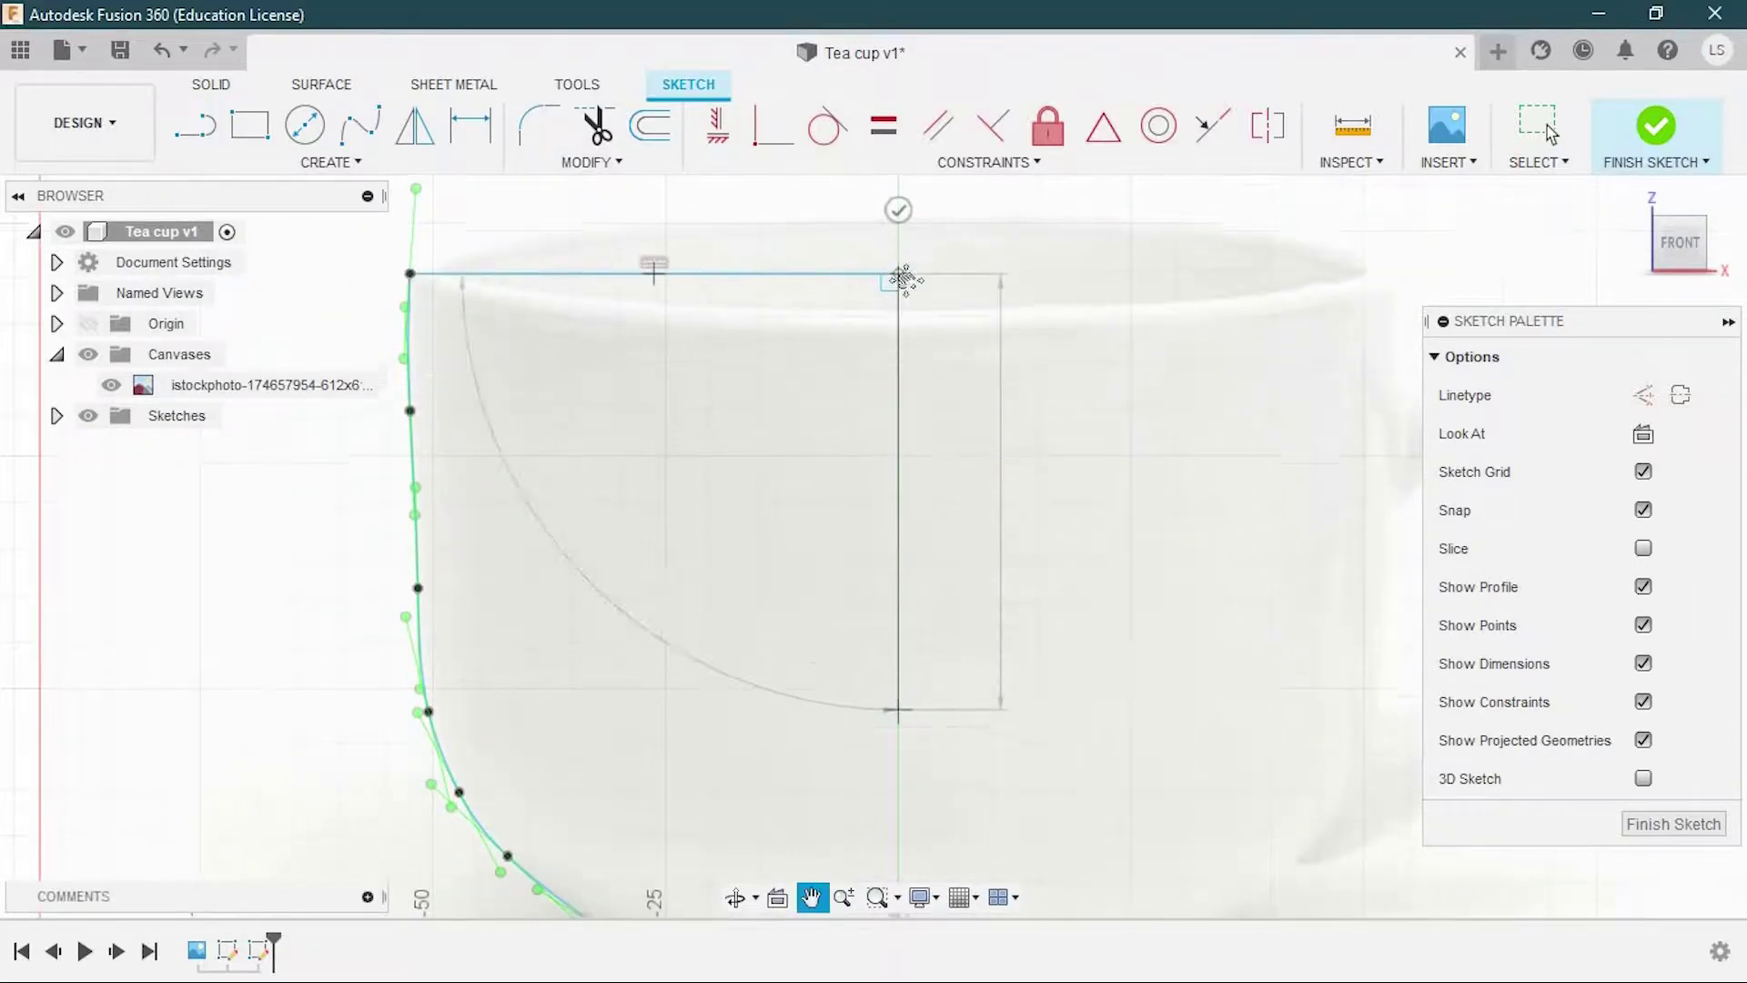
scroll(904, 280, "down", 3)
scroll(915, 554, "up", 2)
scroll(910, 637, "up", 2)
left_click(904, 665)
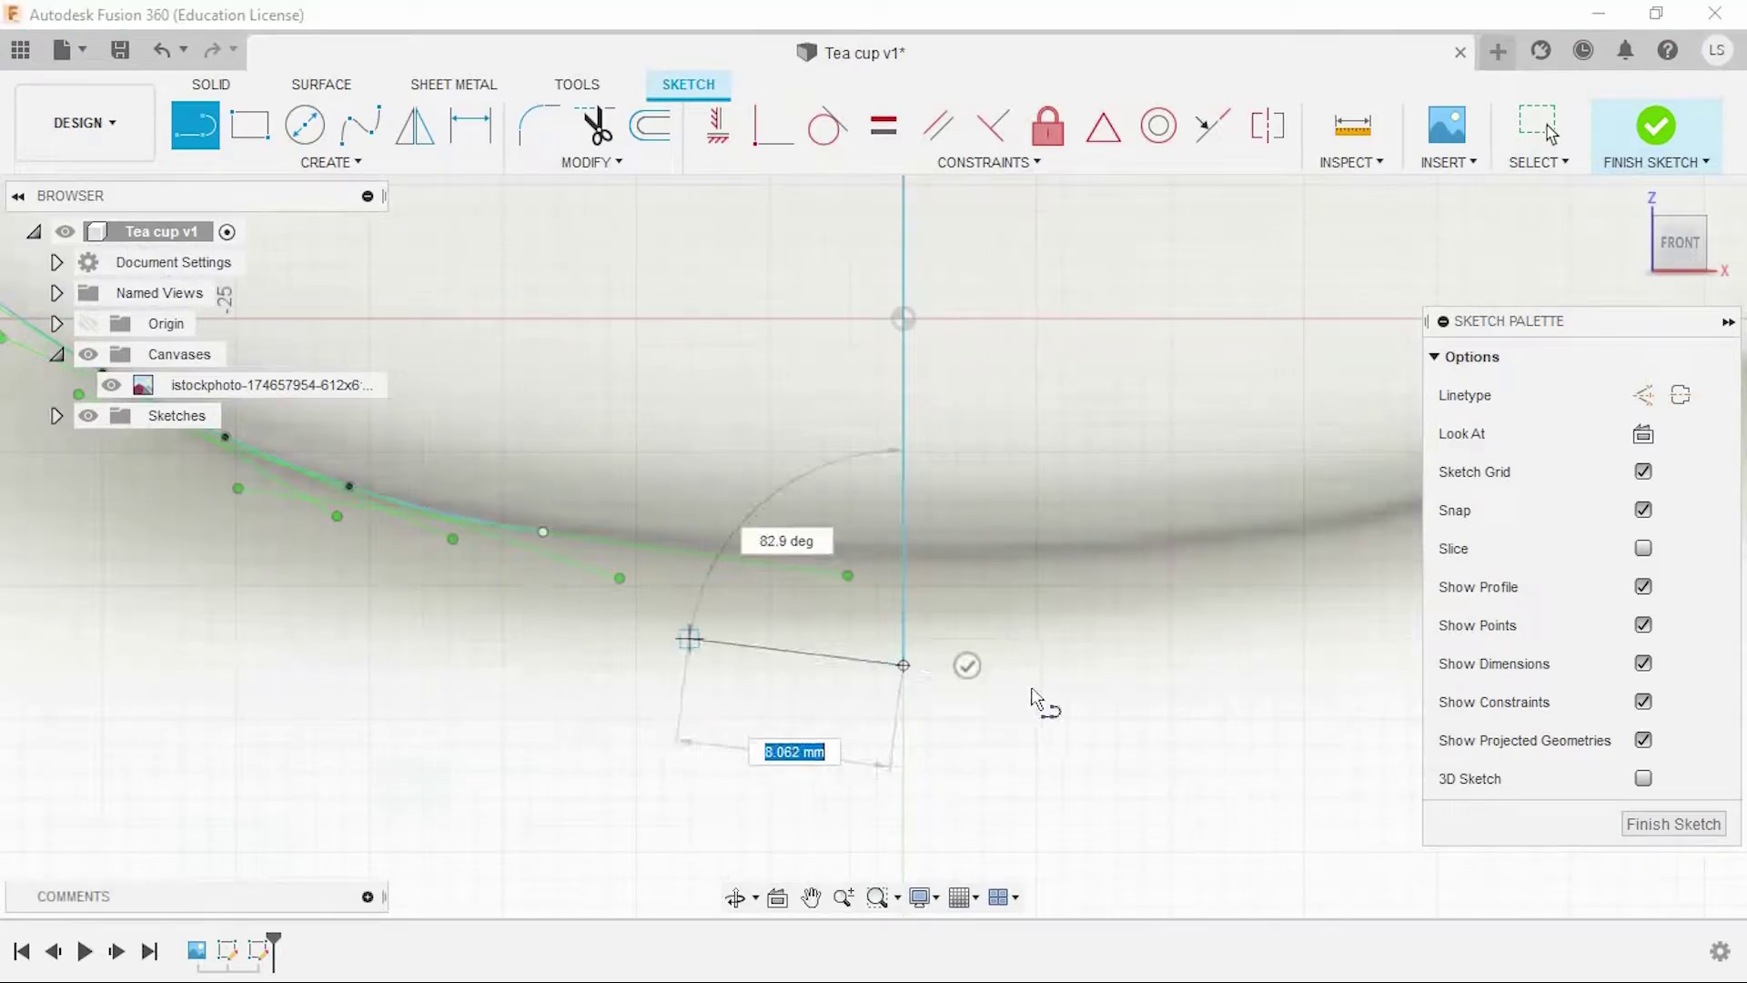
Connect the spline's bottom end to the axis line
key("Escape")
left_click(543, 531)
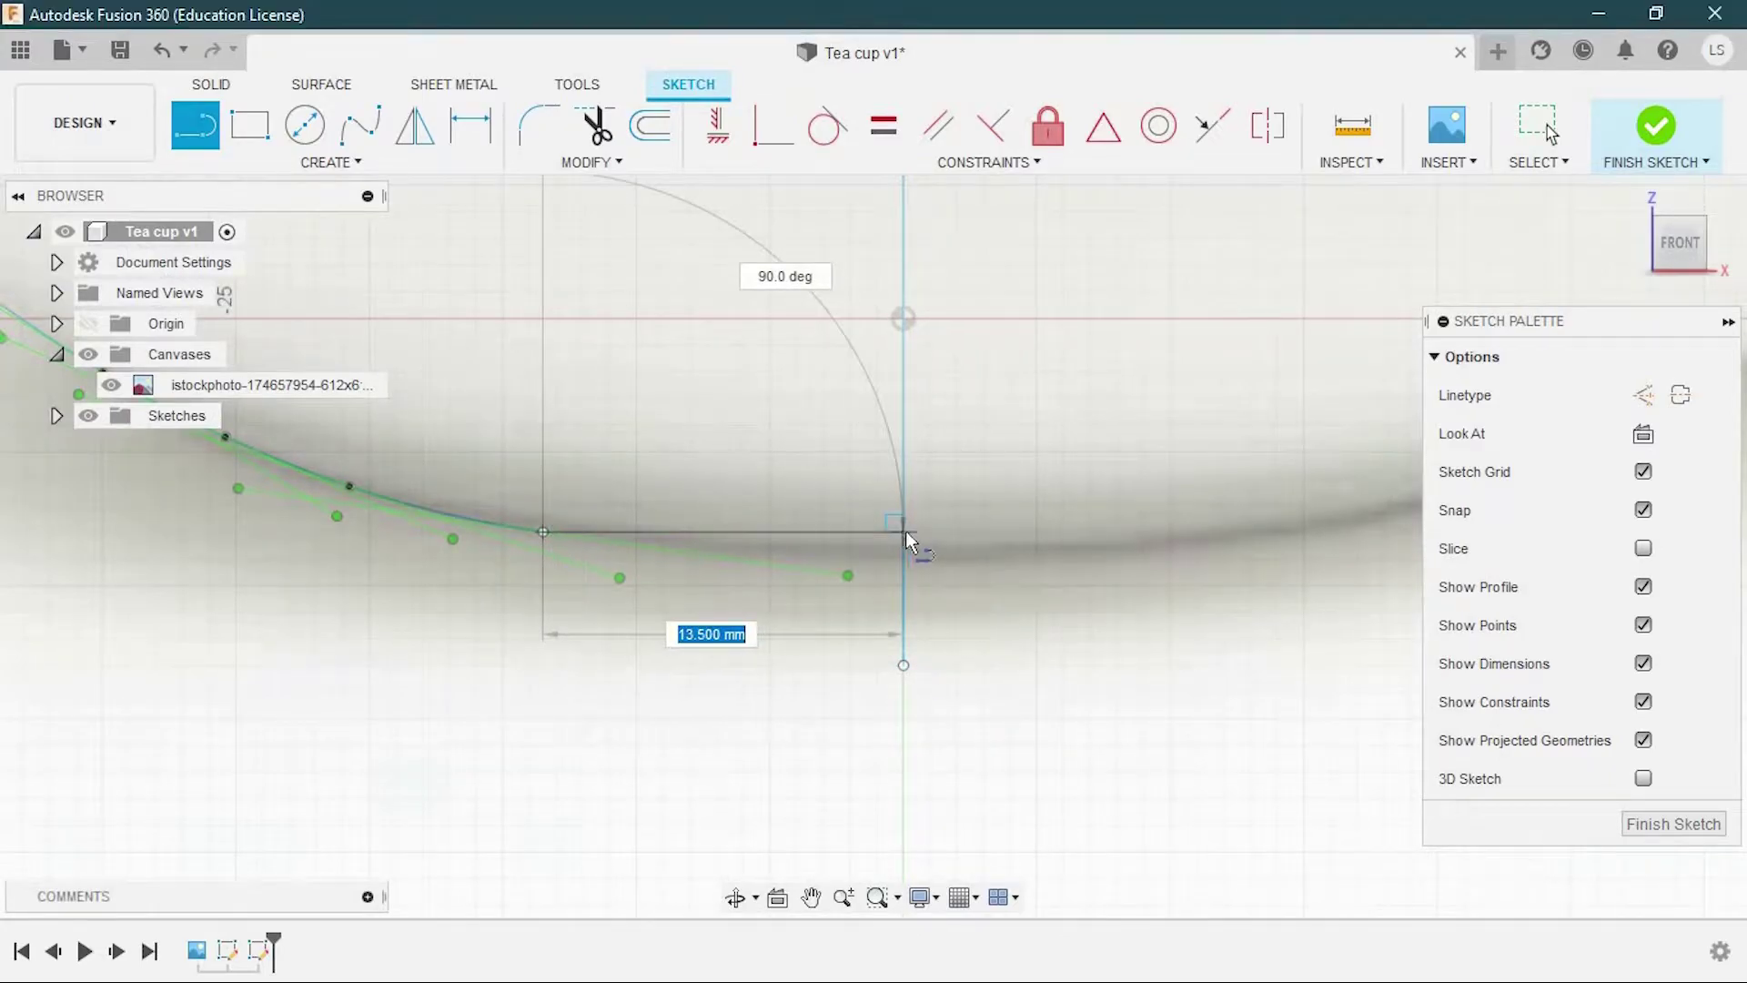
key("Return")
scroll(946, 564, "down", 3)
scroll(946, 555, "down", 2)
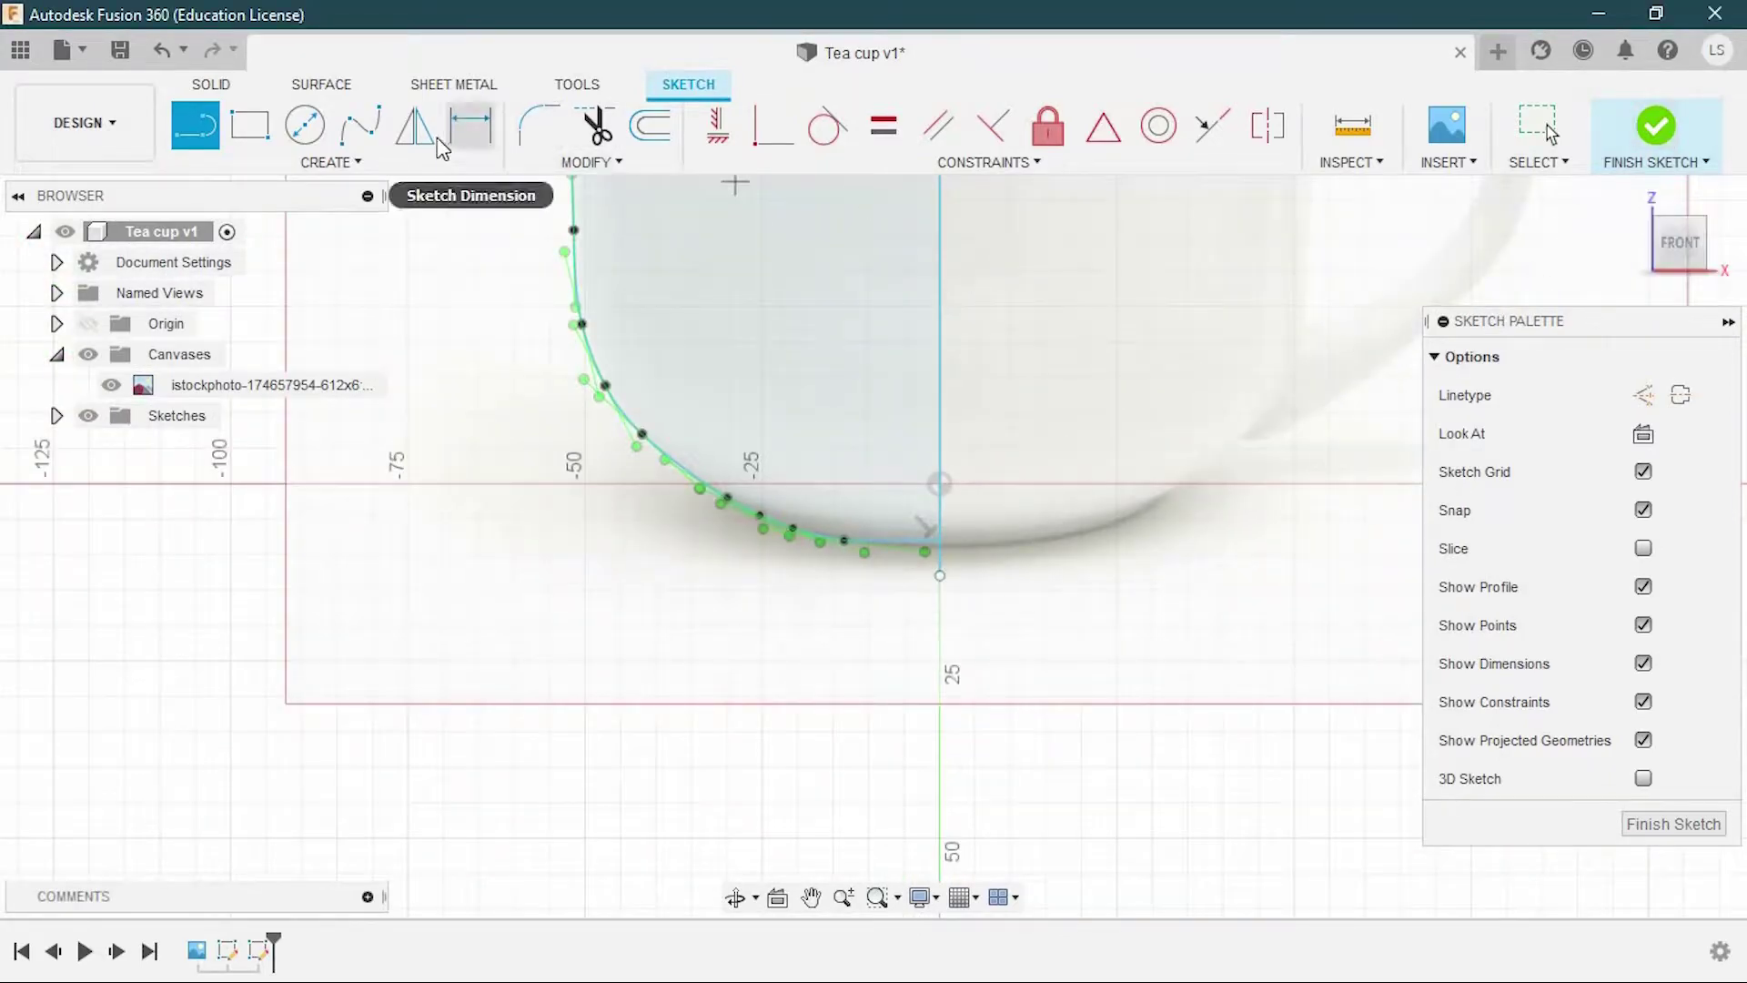
Trim the leftover line stub, leaving a closed 3648.577 mm² profile
key("t")
left_click(937, 569)
scroll(1063, 555, "down", 3)
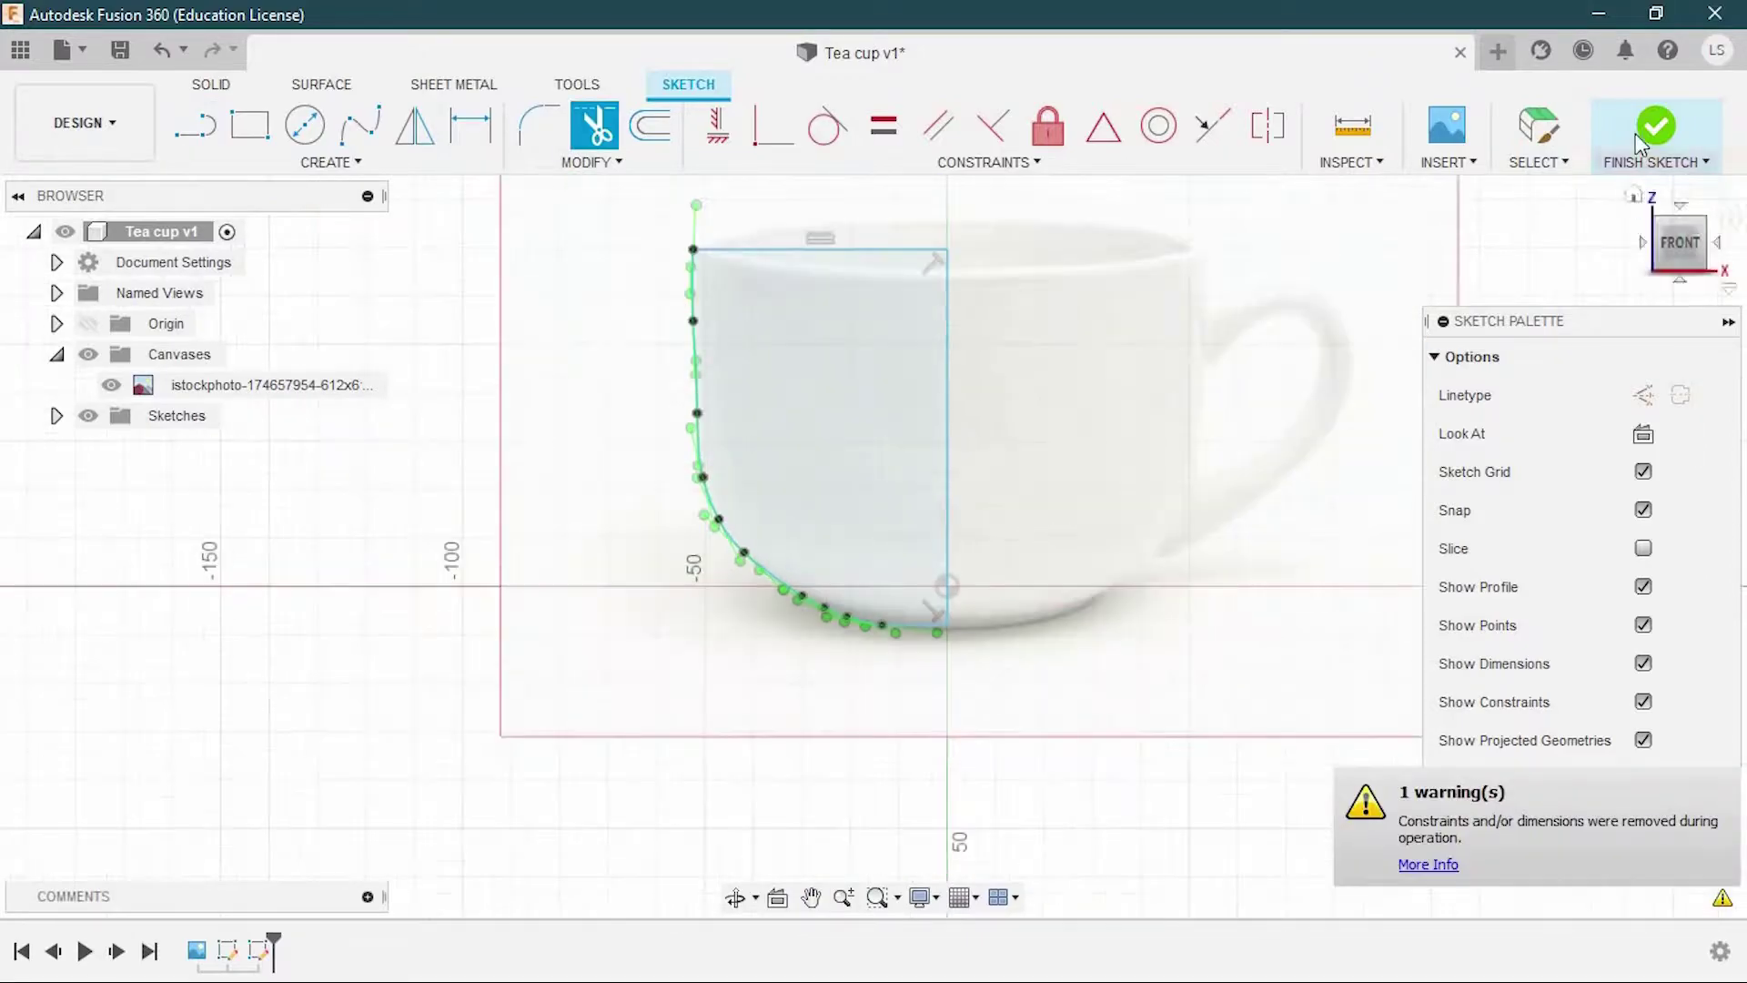
key("Escape")
middle_click_drag(946, 546, 830, 400, "shift")
Revolve the half-cup profile 360° around the vertical centre line into a solid
left_click(1656, 126)
left_click(330, 162)
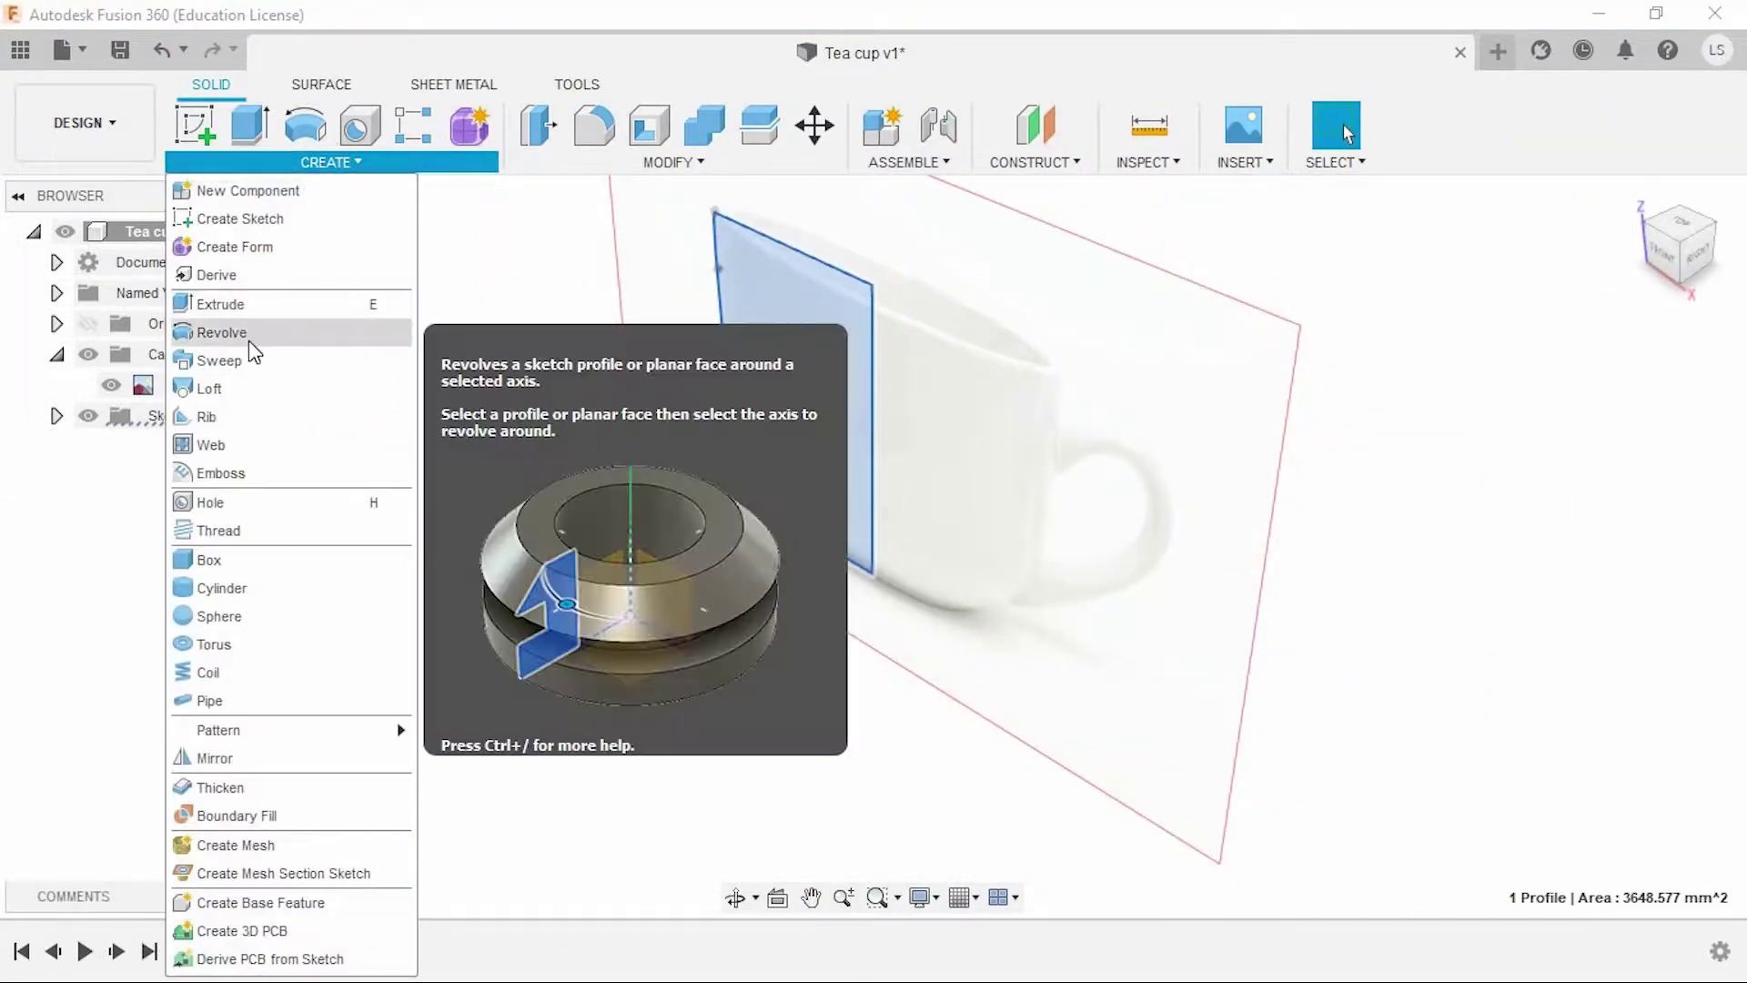
key("Escape")
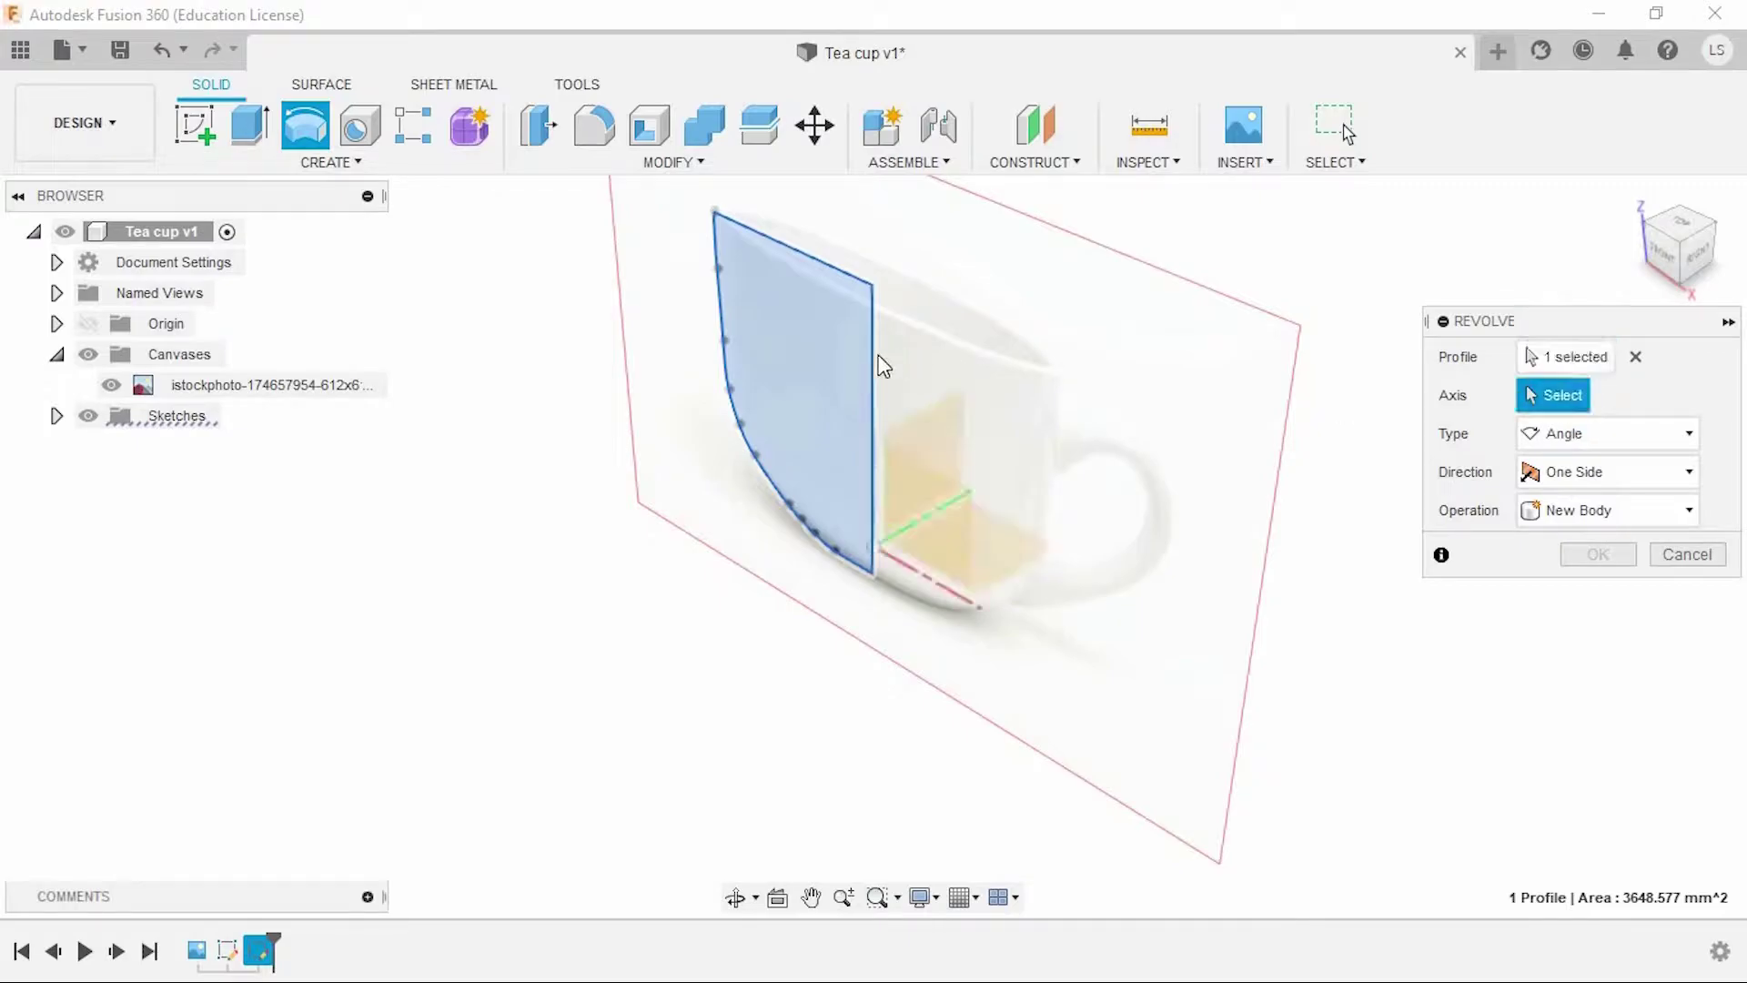
left_click(887, 441)
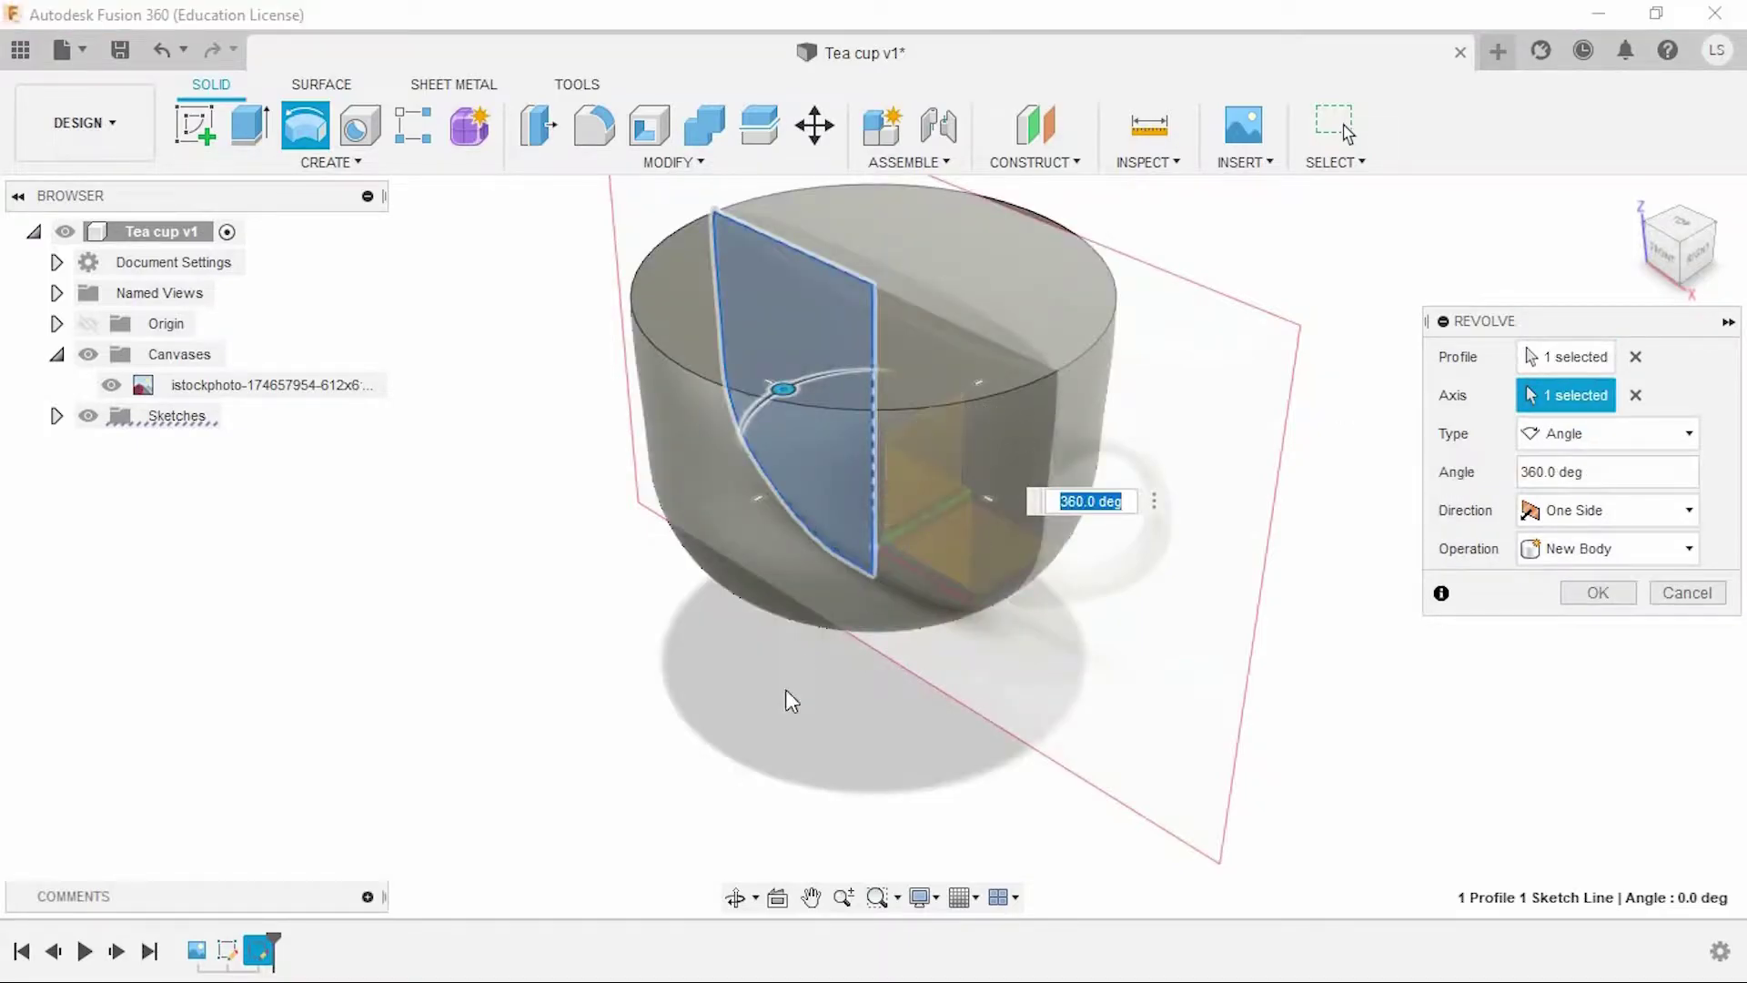
mouse_move(788, 703)
middle_mouse_down("shift")
mouse_move(905, 655)
mouse_move(966, 673)
middle_mouse_up("shift")
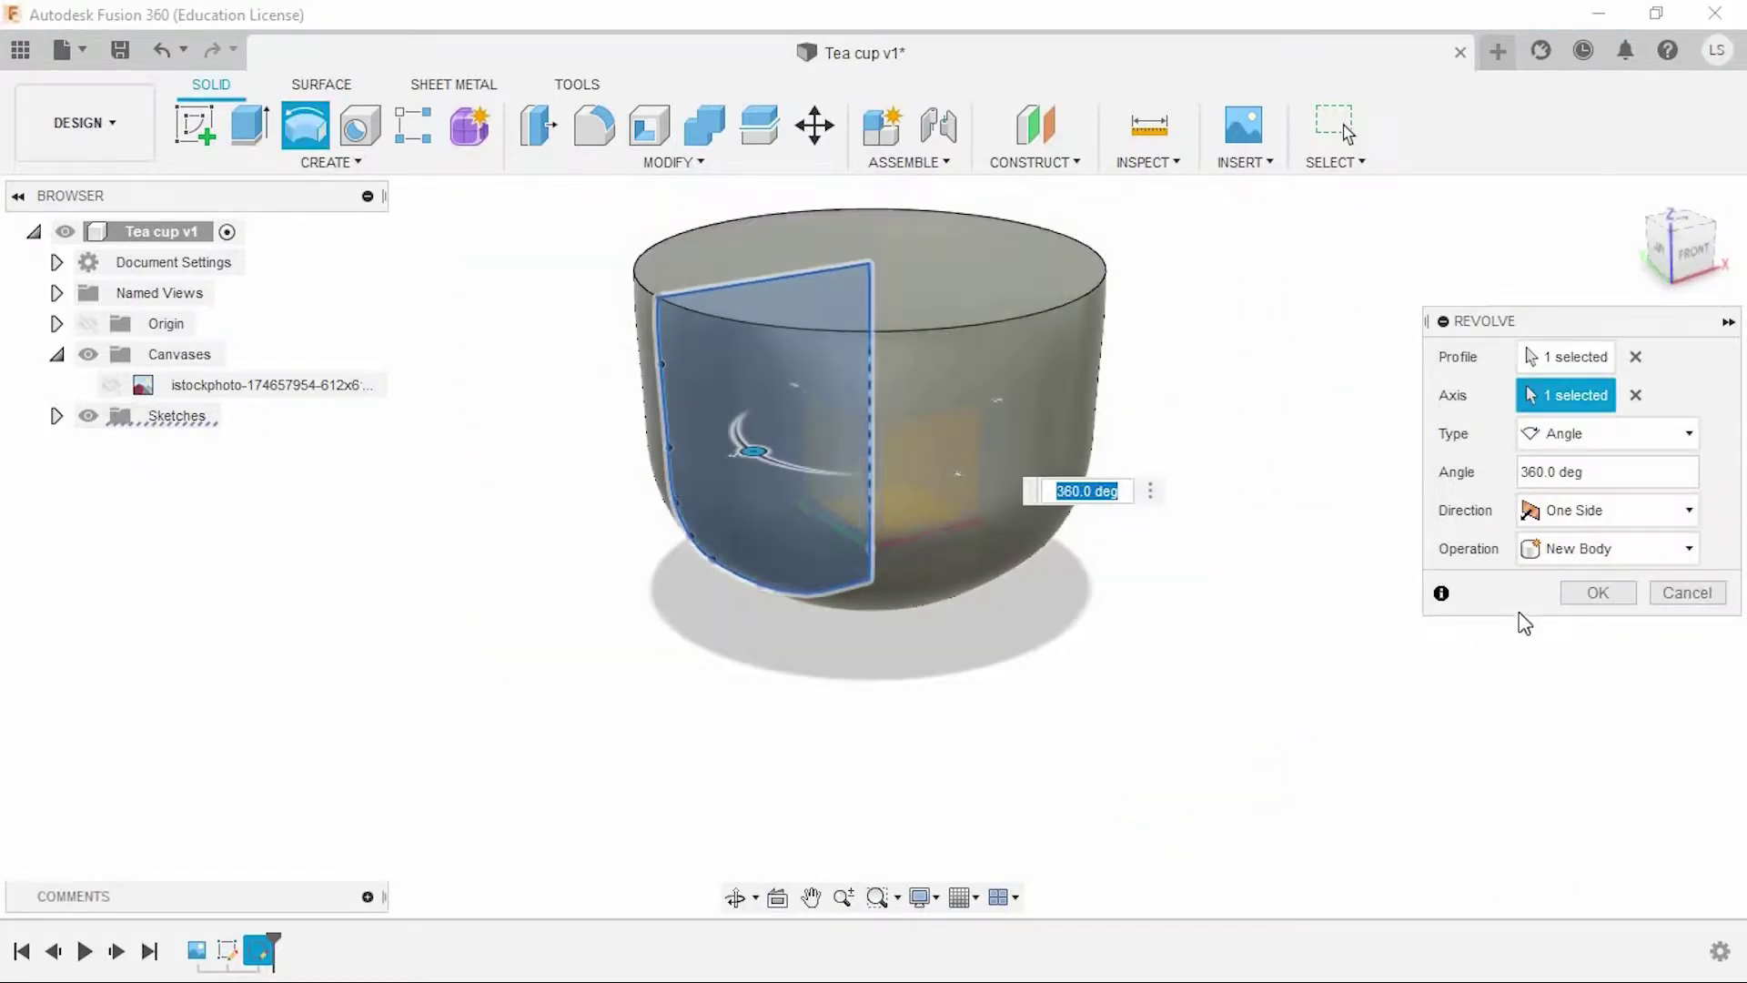
left_click(1594, 592)
mouse_move(1248, 551)
middle_mouse_down("shift")
mouse_move(1228, 655)
mouse_move(1010, 597)
mouse_move(1026, 537)
mouse_move(1021, 596)
mouse_move(1010, 582)
middle_mouse_up("shift")
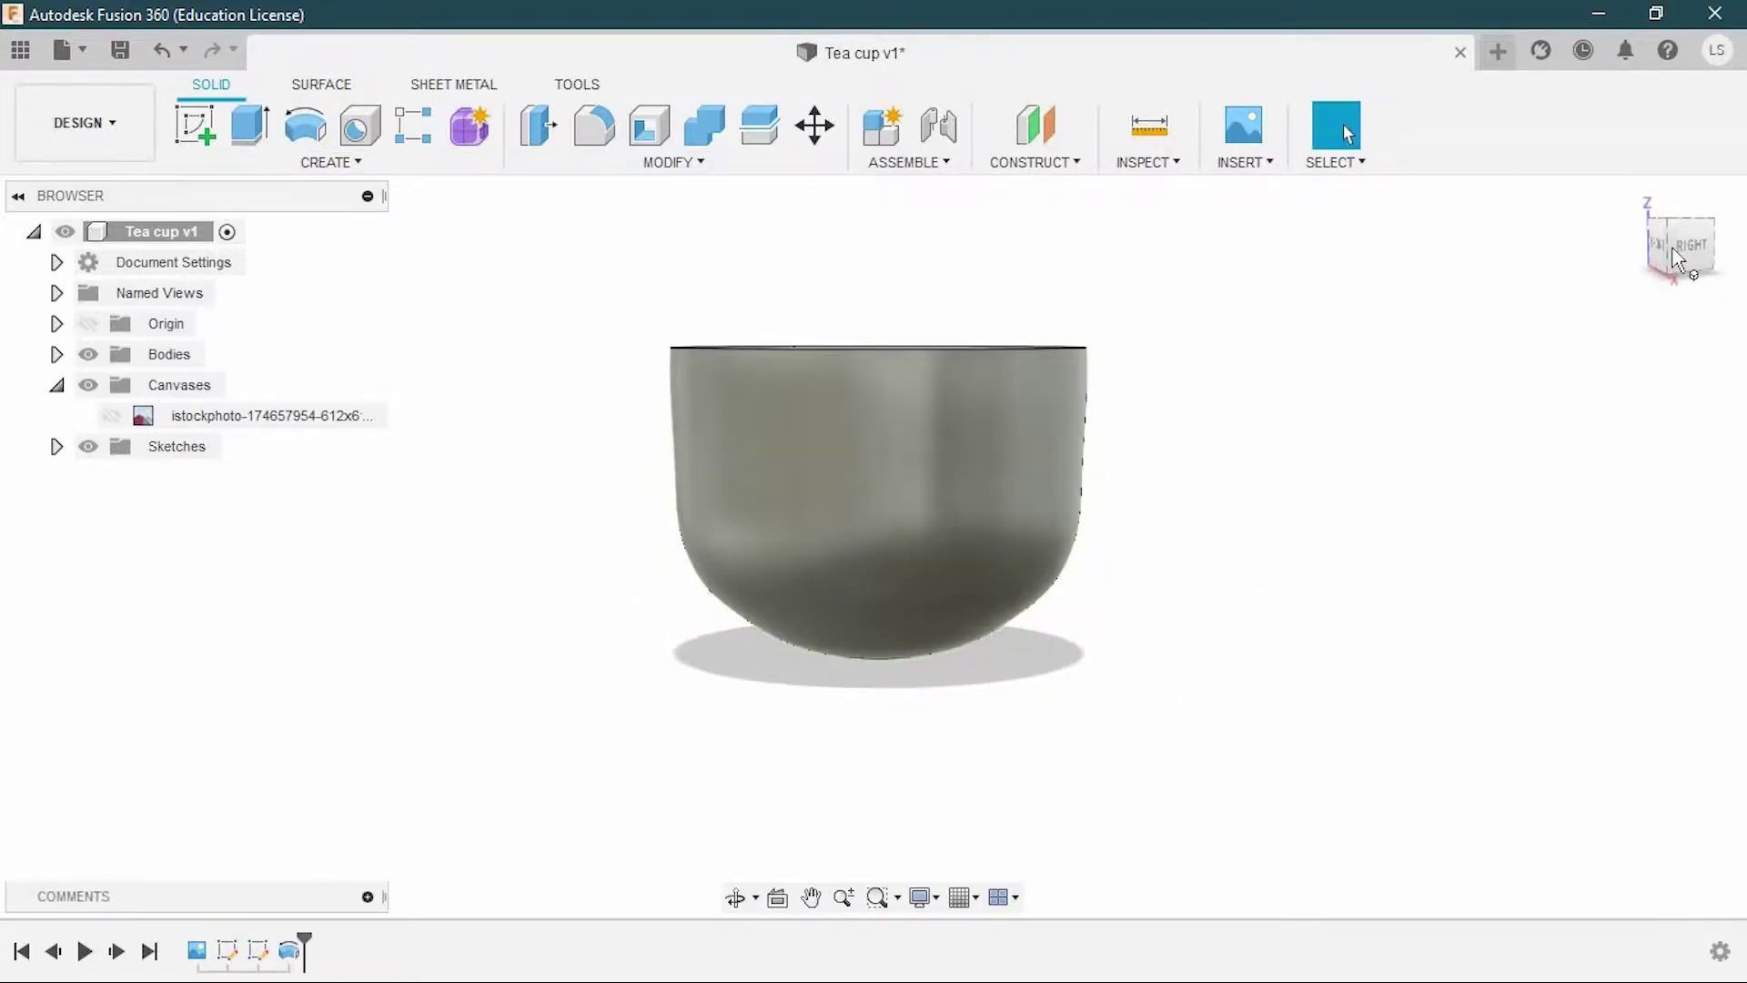
mouse_move(1174, 499)
middle_mouse_down("shift")
mouse_move(1216, 526)
mouse_move(1197, 507)
mouse_move(1346, 419)
middle_mouse_up("shift")
Undo the revolve, then trim the bottom line and delete the short spline piece
key("ctrl+z")
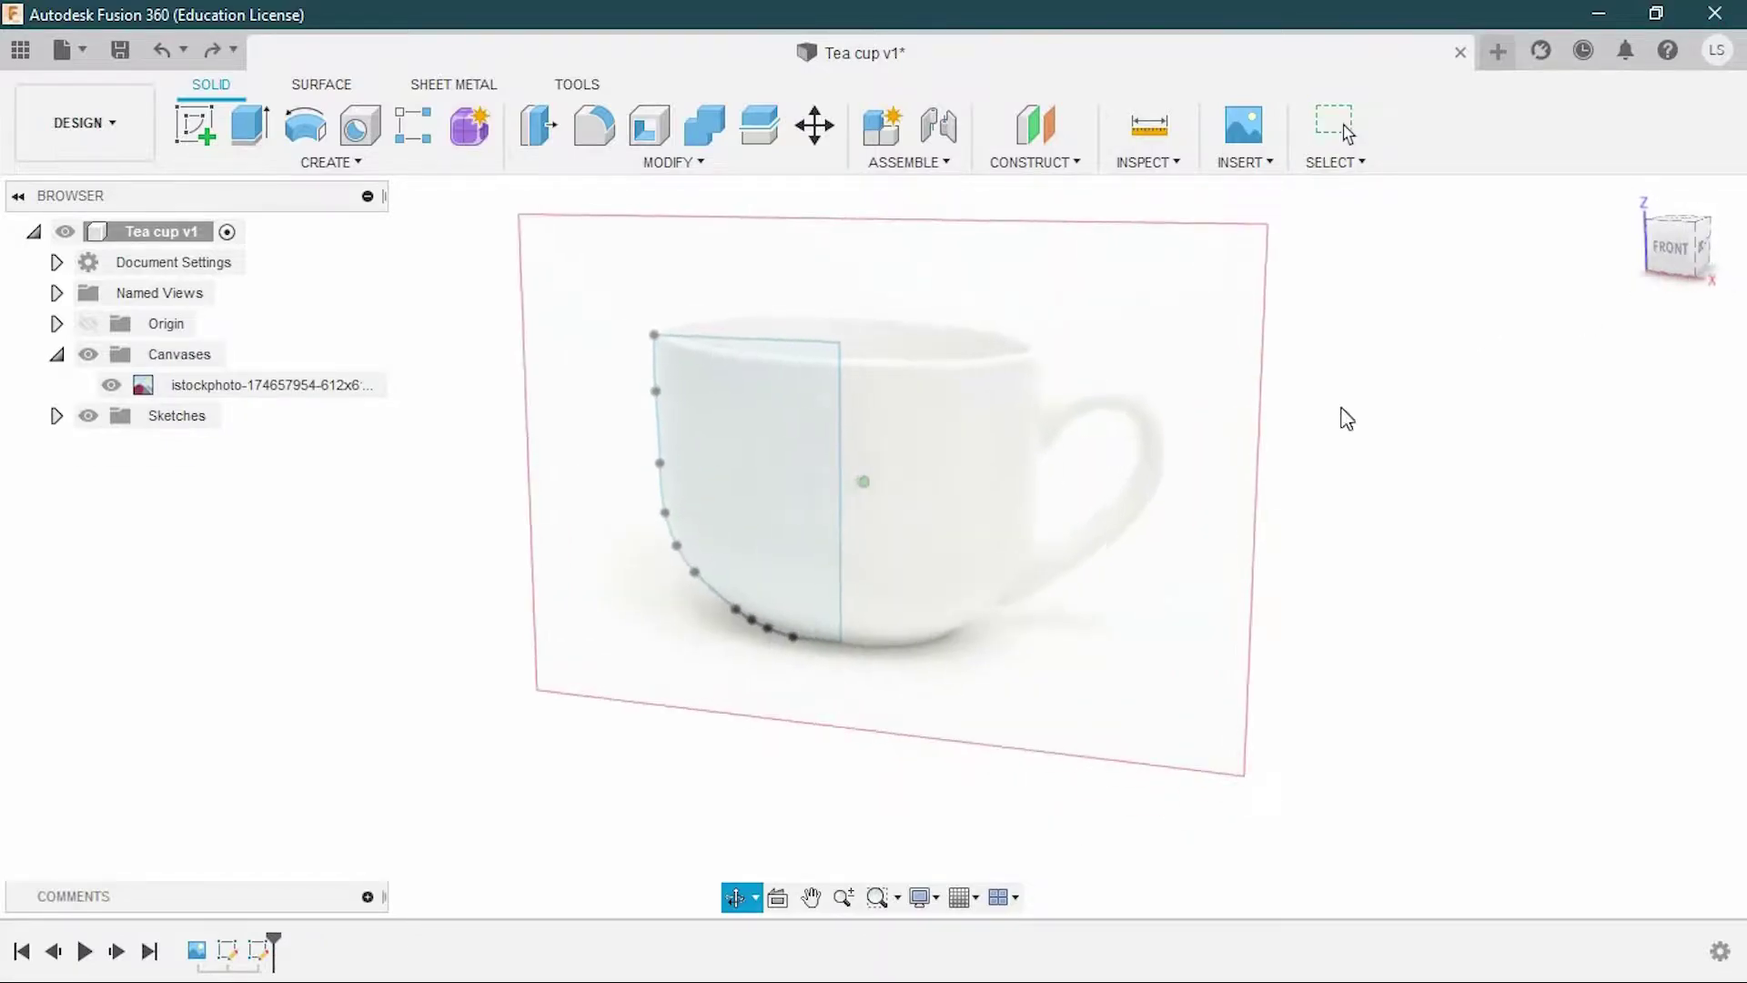
right_click(259, 951)
left_click(301, 721)
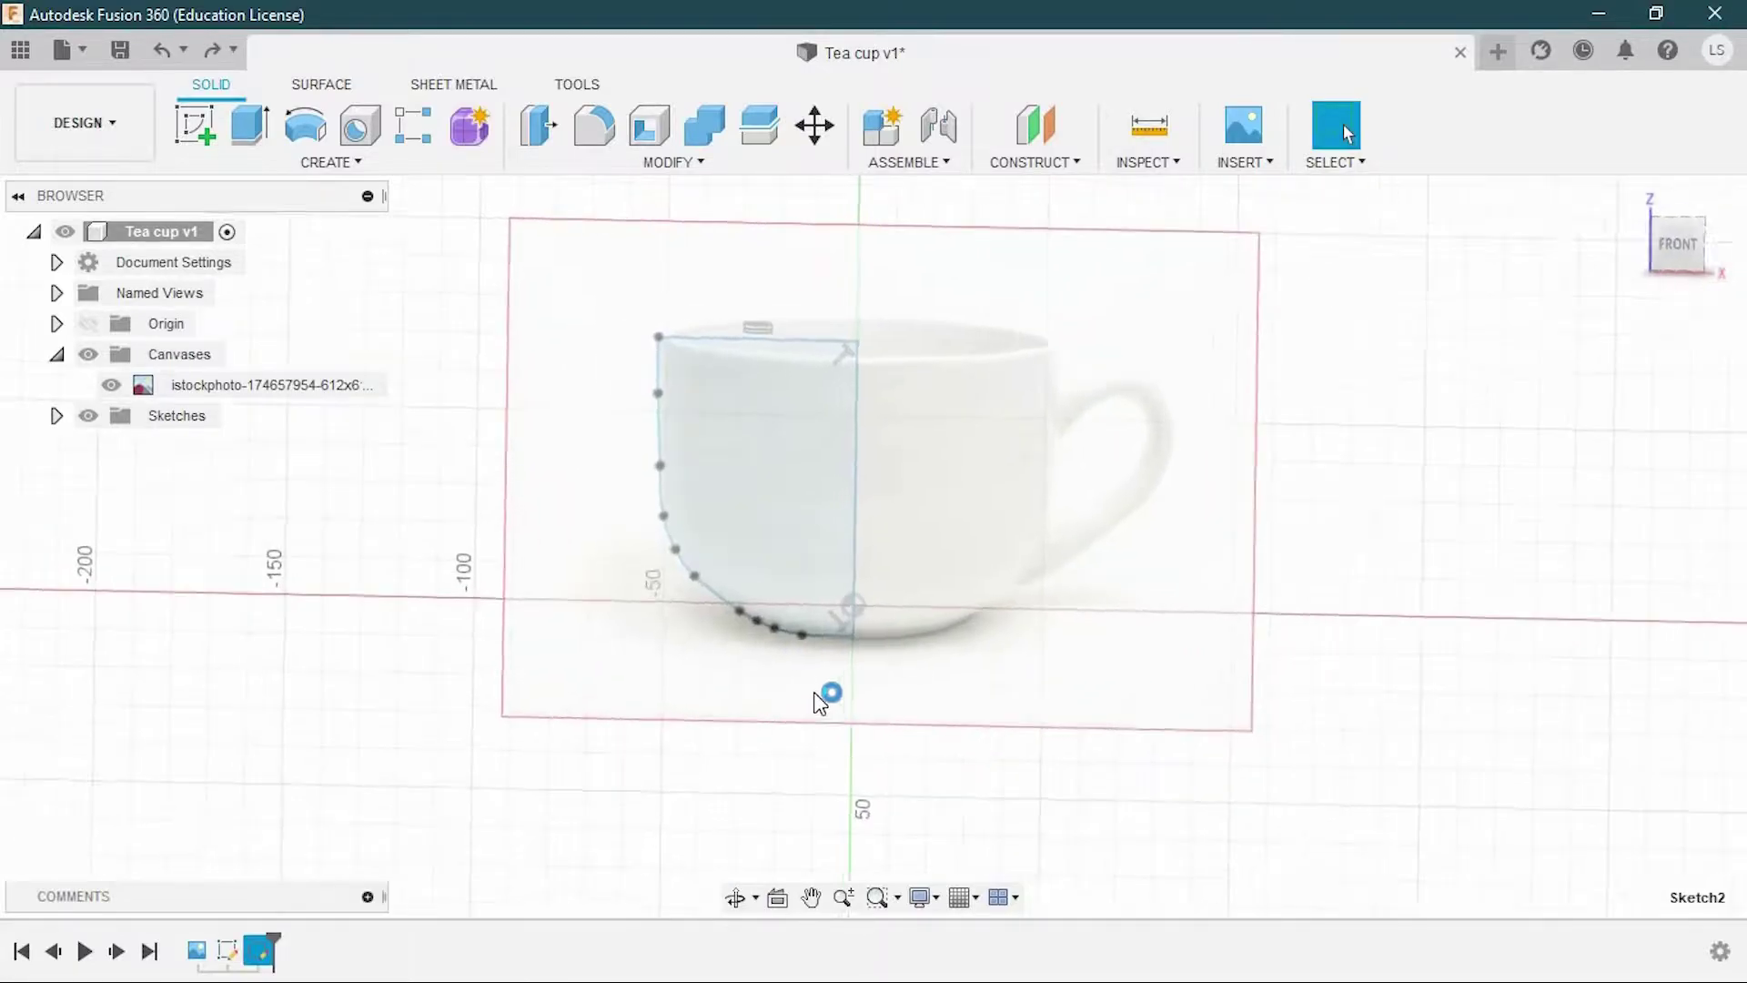
scroll(815, 548, "up", 2)
left_click(916, 520)
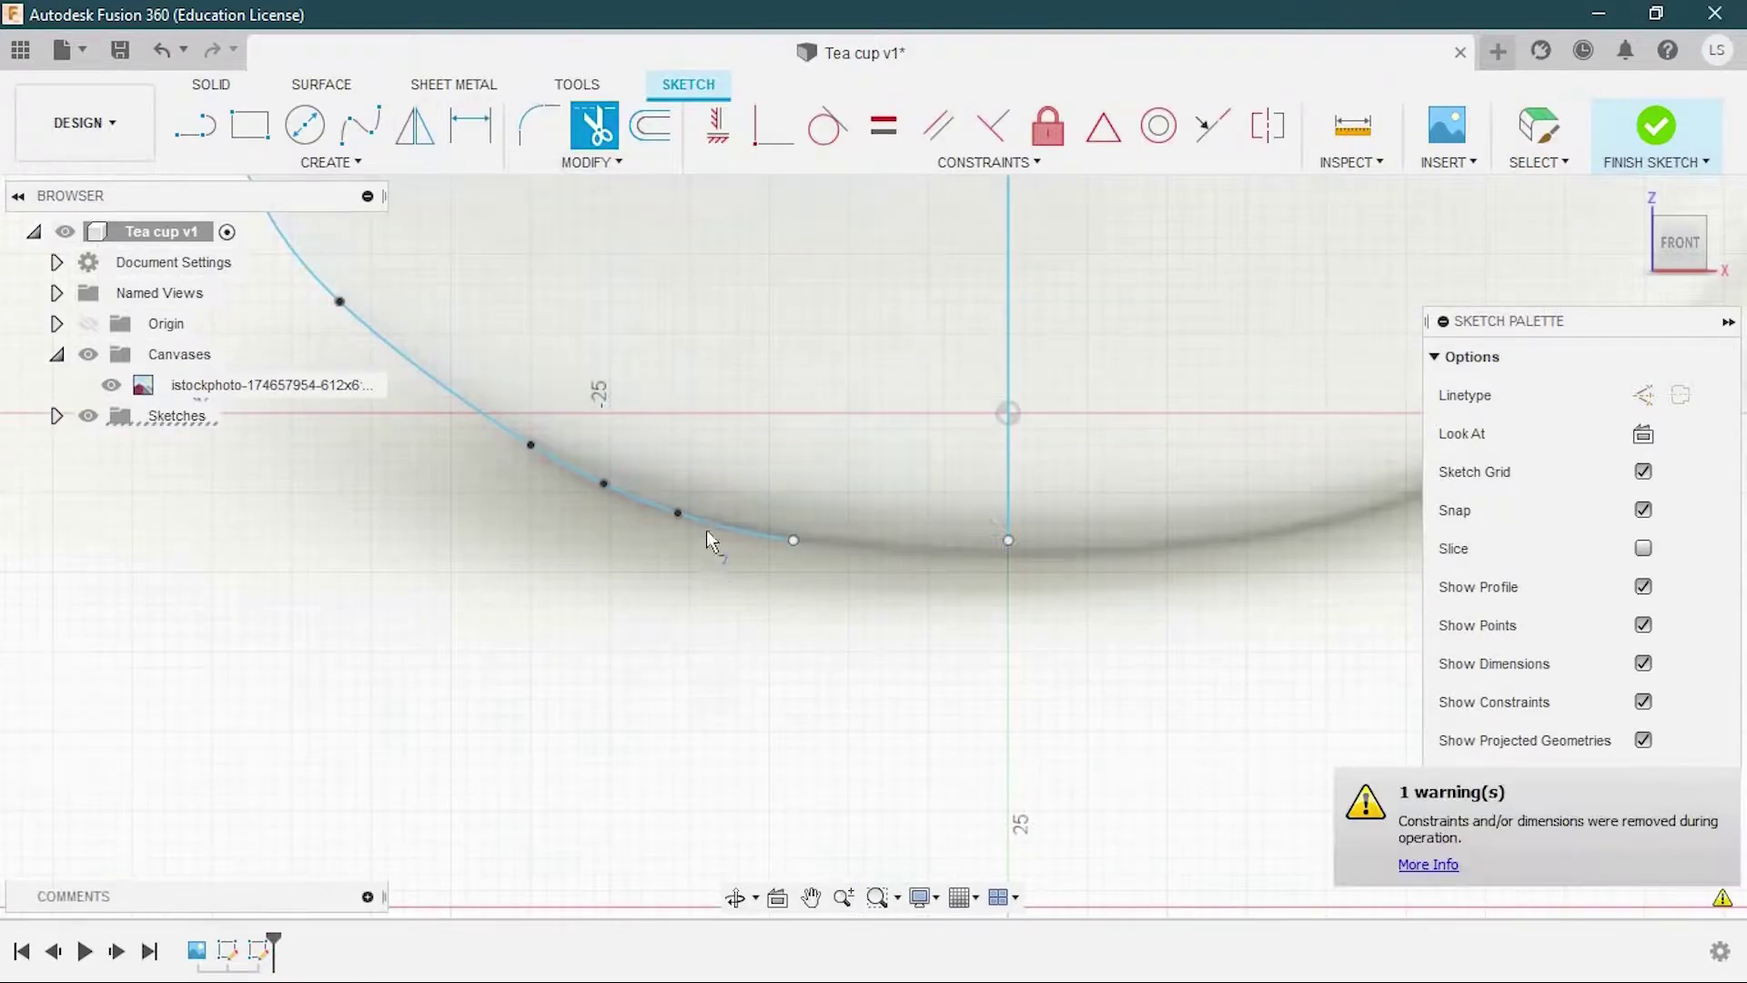
key("Escape")
left_click(780, 538)
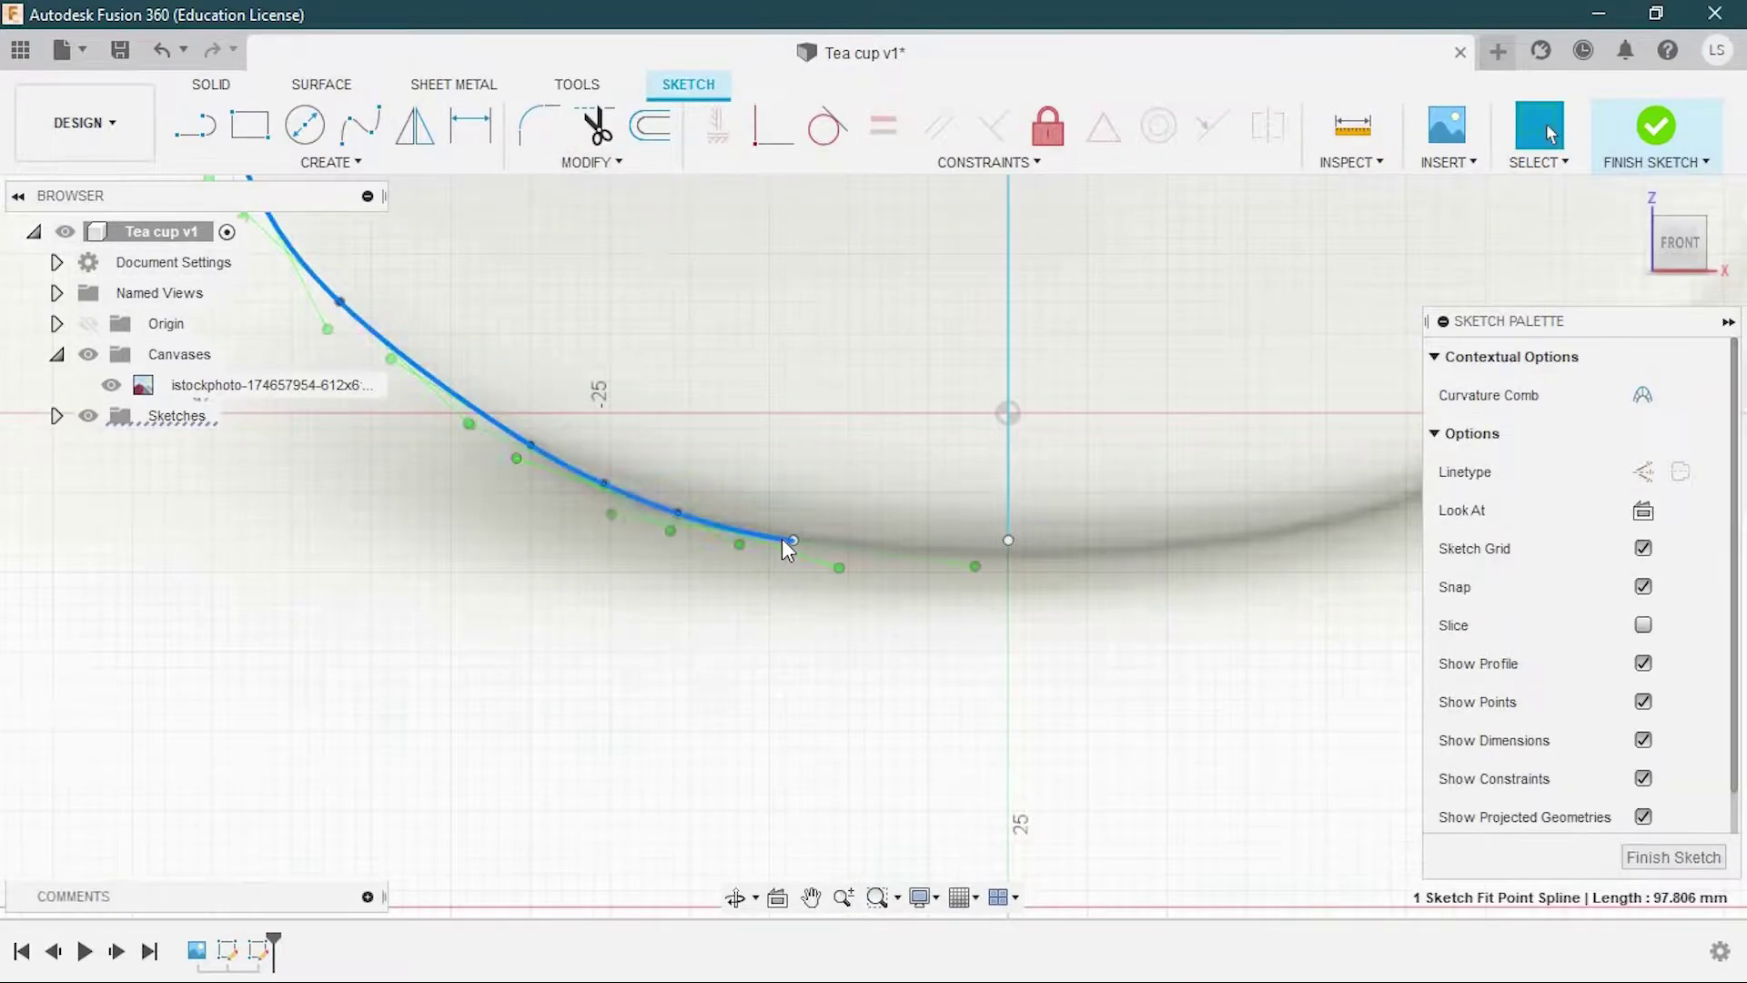
key("Delete")
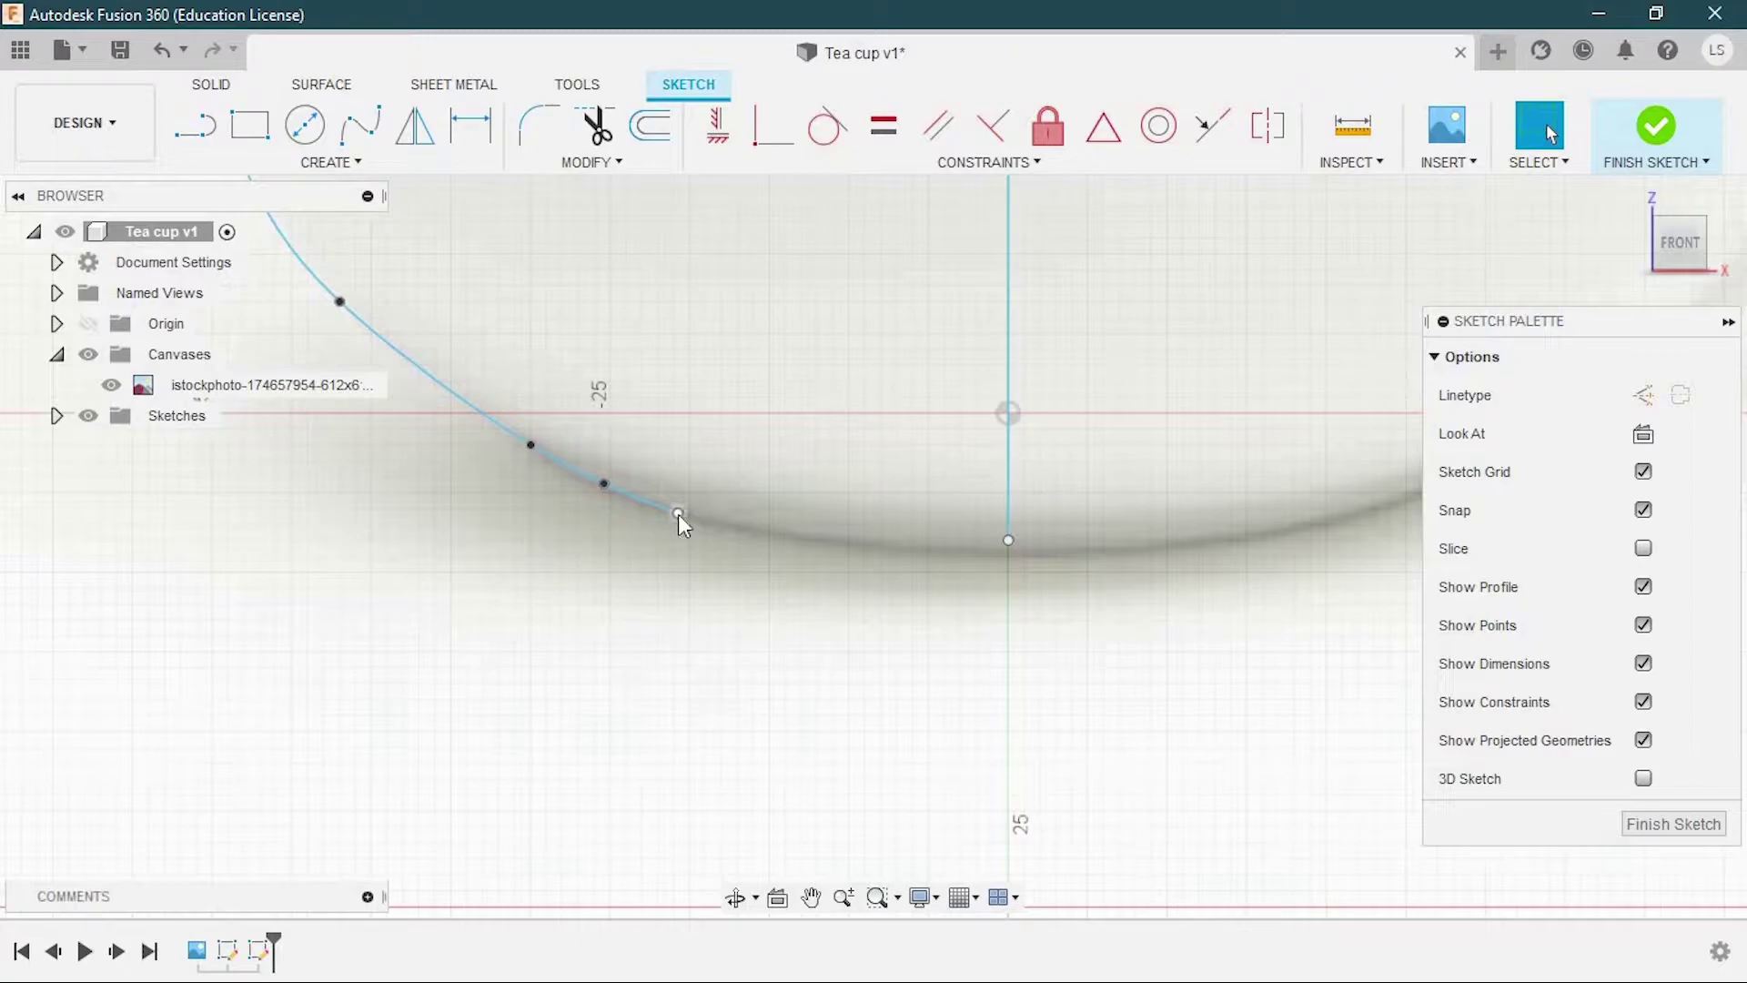
Close the profile with a line to the axis and revolve it into a bowl-shaped cup
key("l")
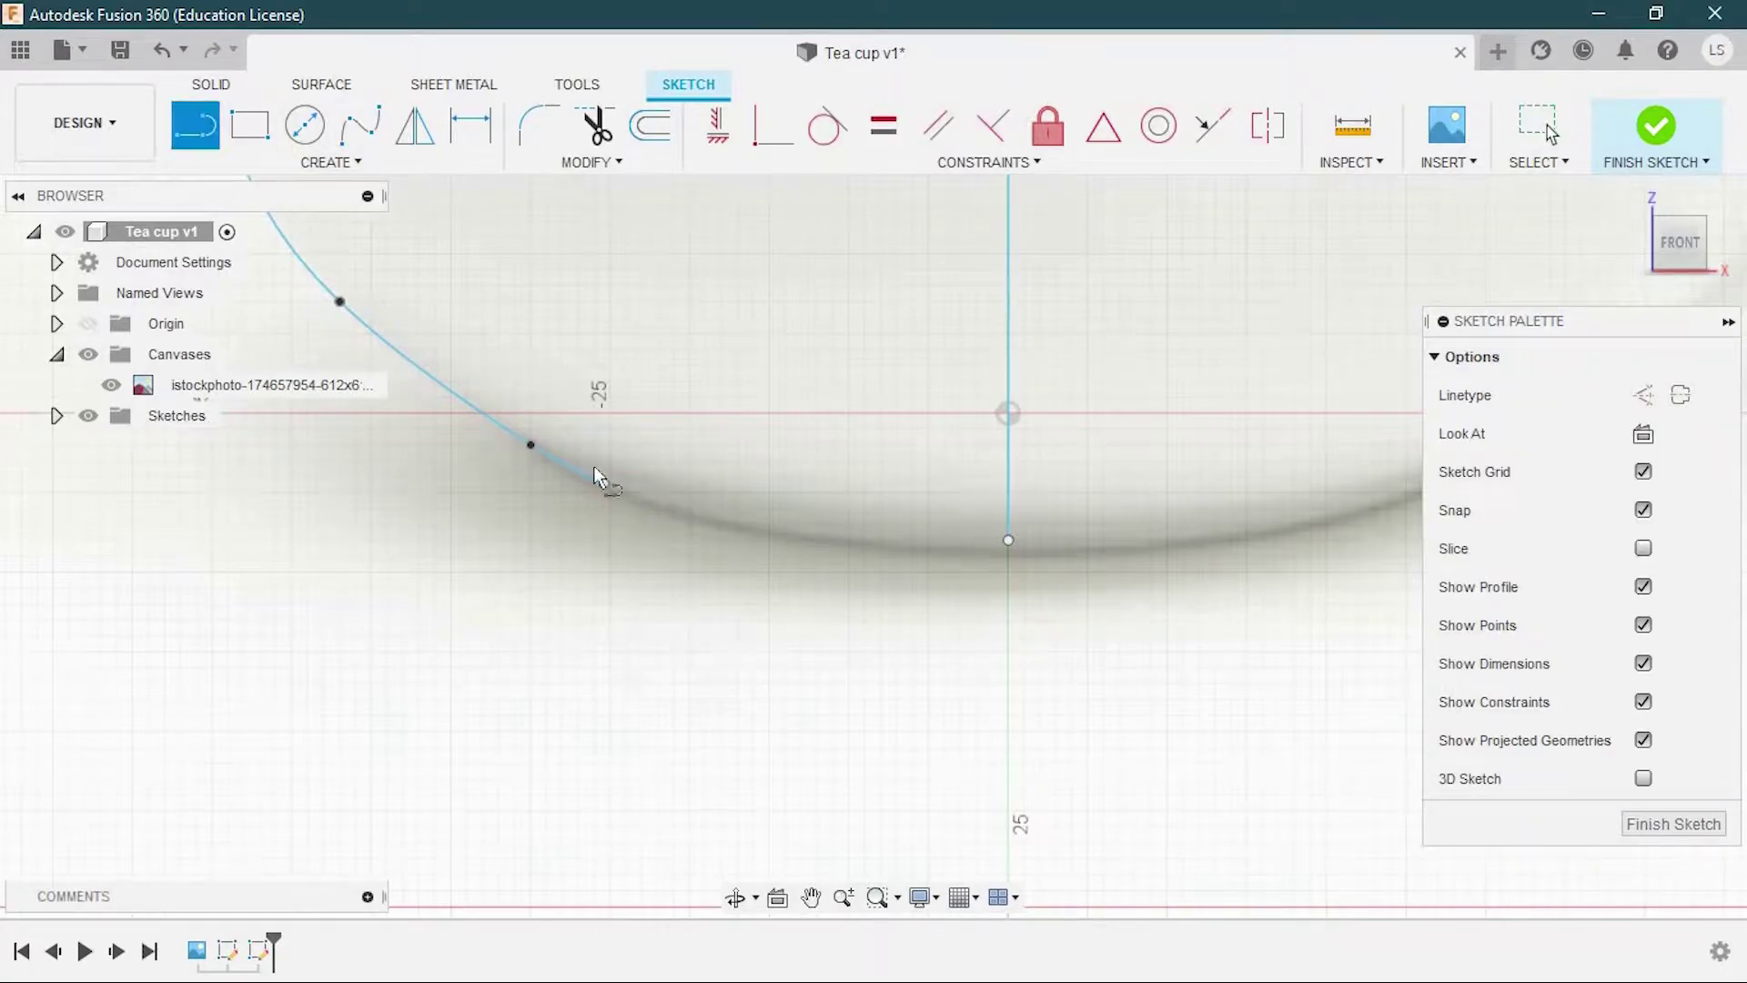
left_click(604, 483)
left_click(1008, 491)
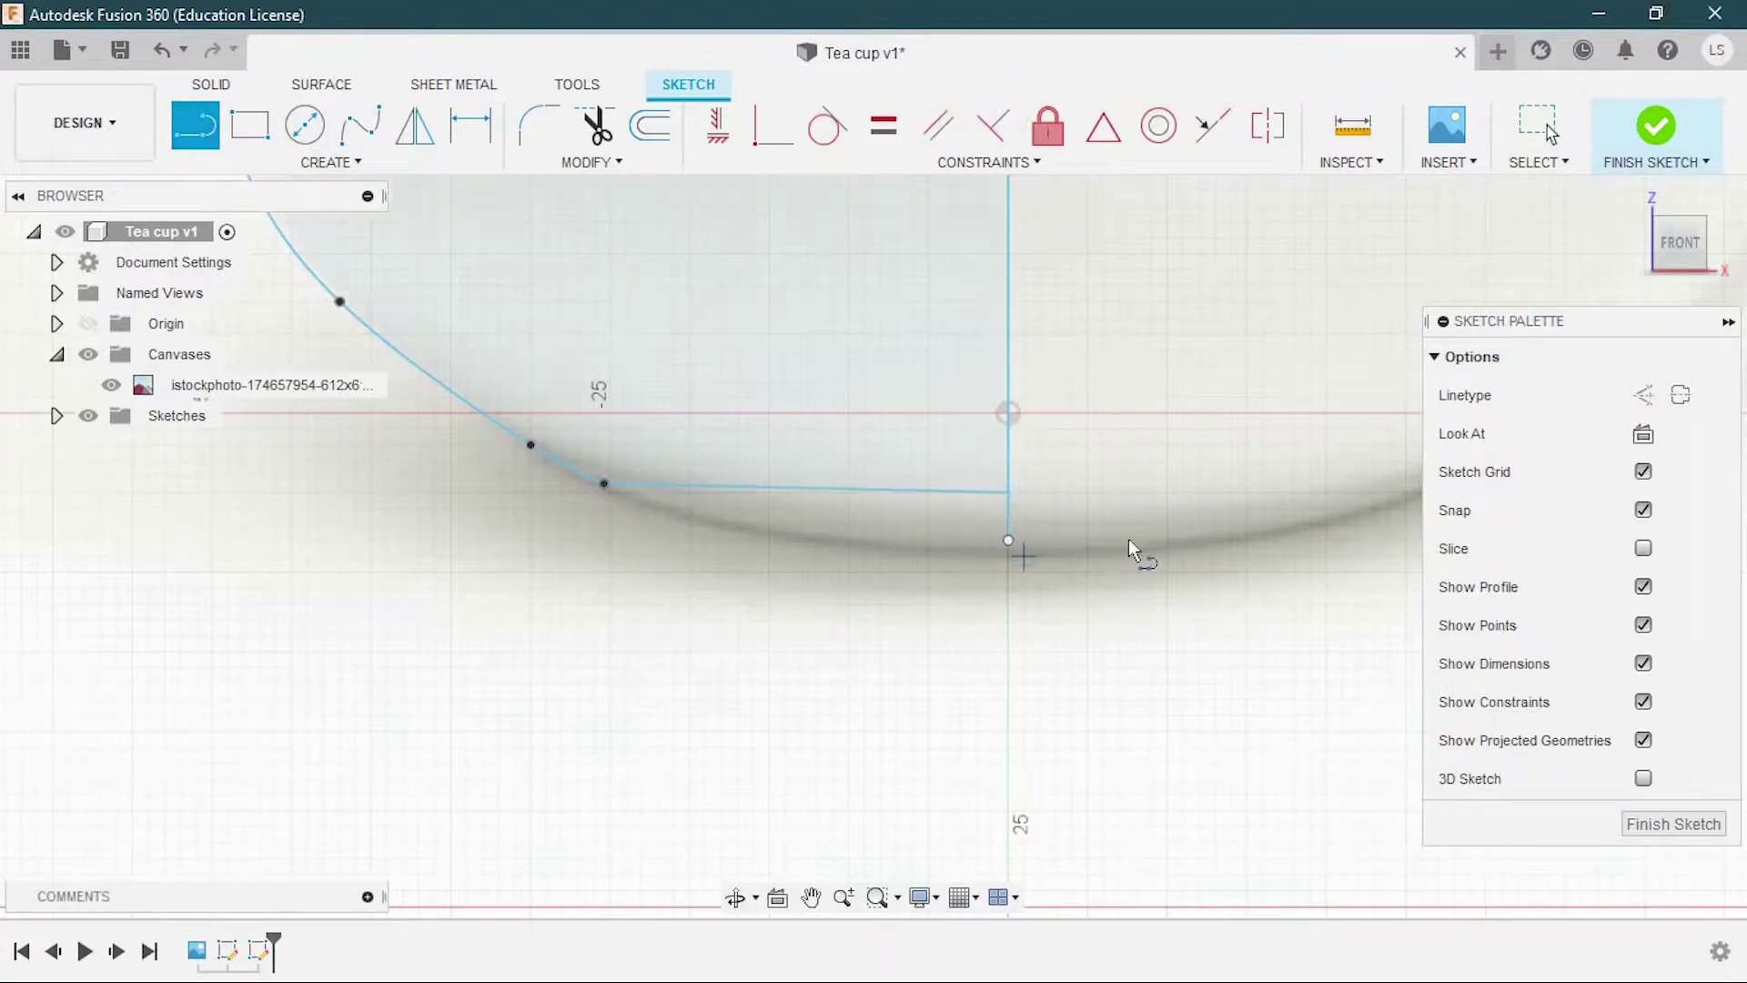
left_click(1656, 127)
left_click(331, 162)
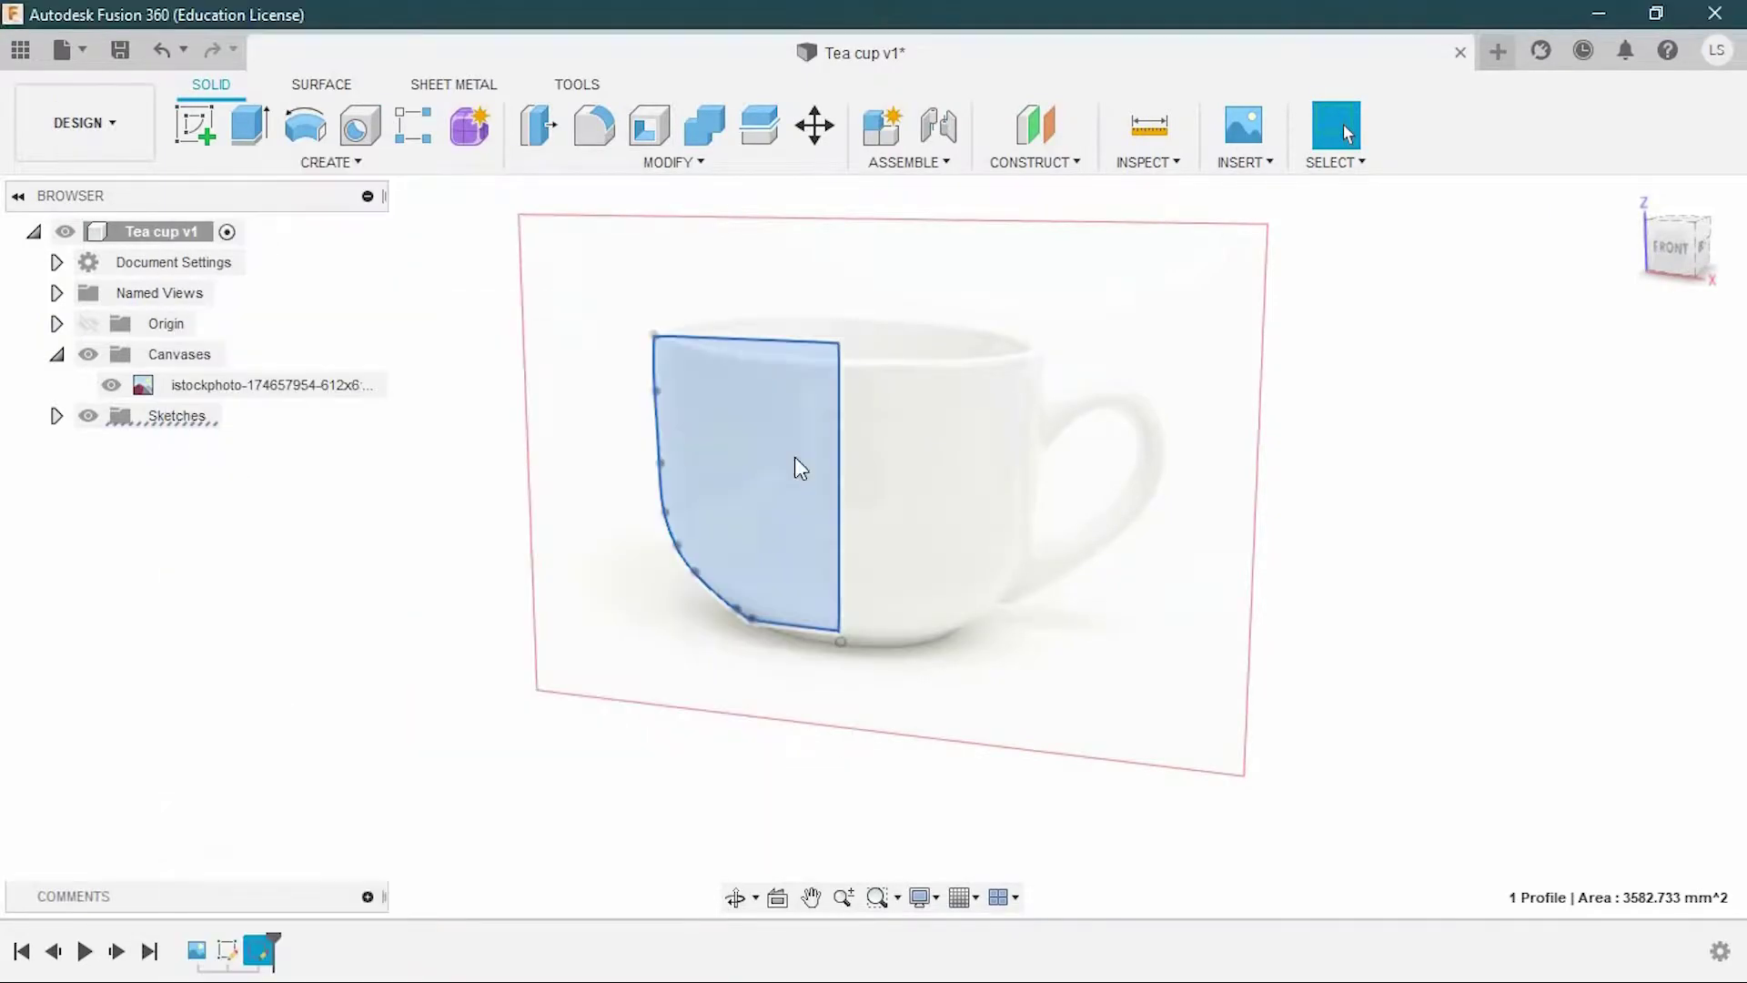
left_click(844, 461)
left_click(1598, 554)
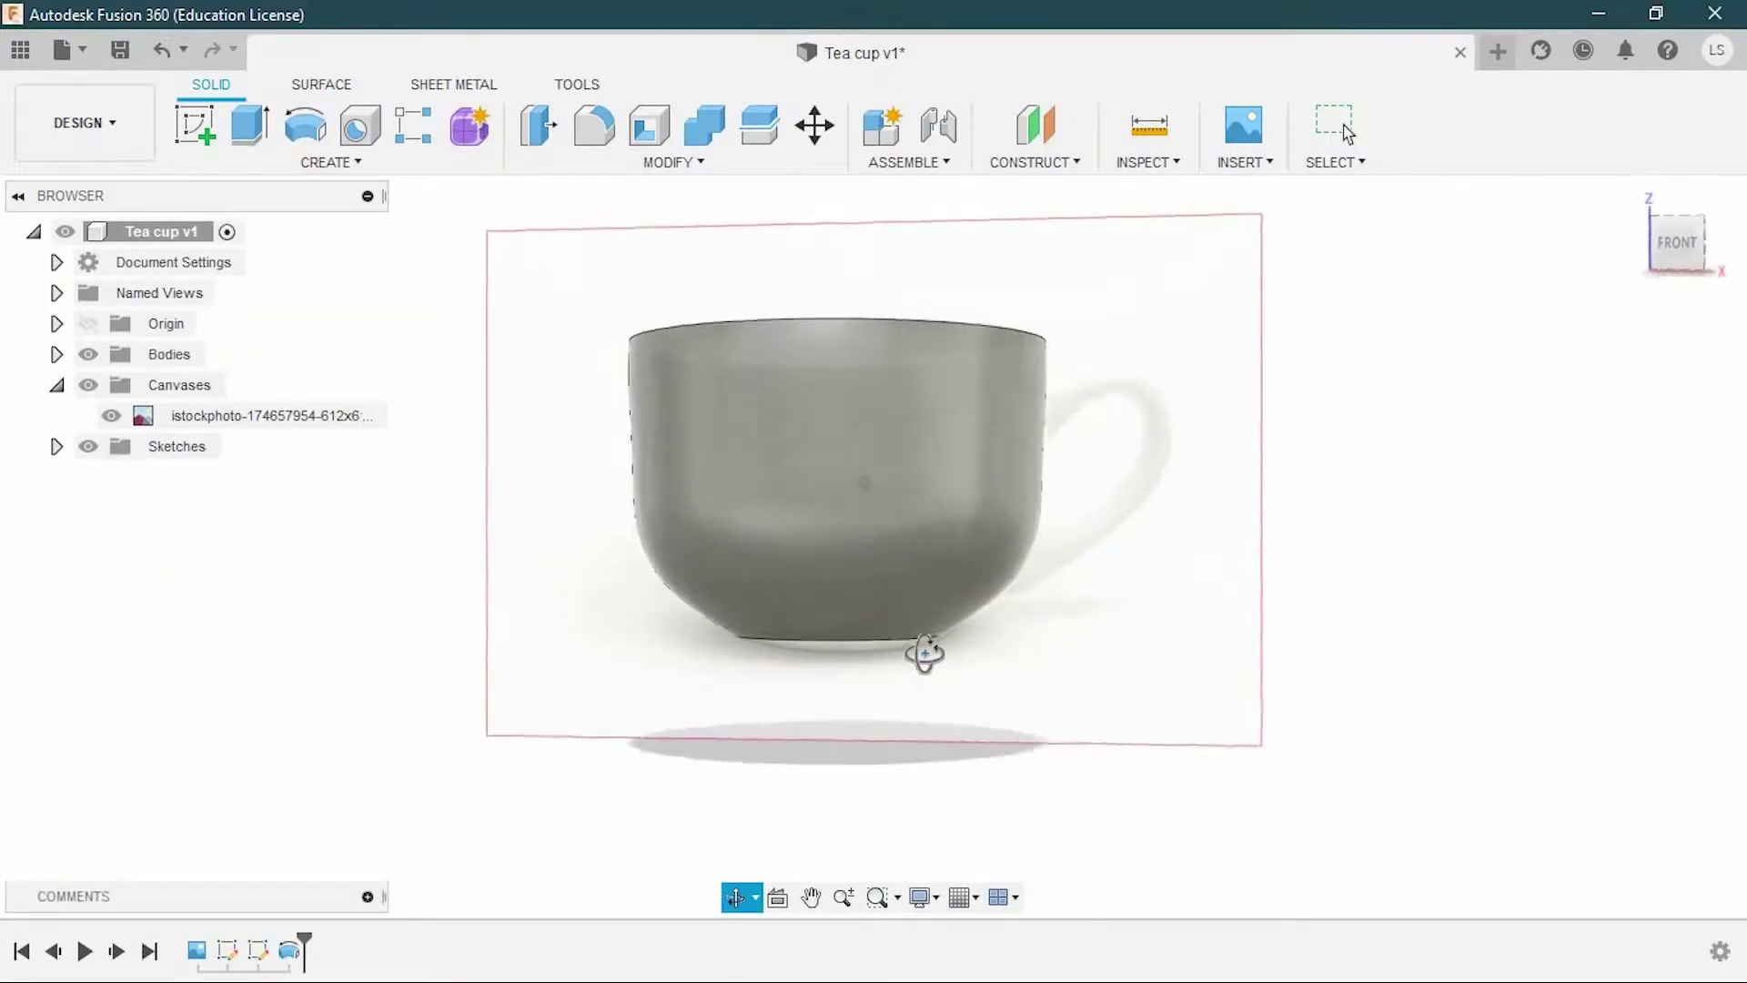
mouse_move(924, 655)
middle_mouse_down("shift")
mouse_move(768, 613)
mouse_move(854, 390)
middle_mouse_up("shift")
left_click(111, 415)
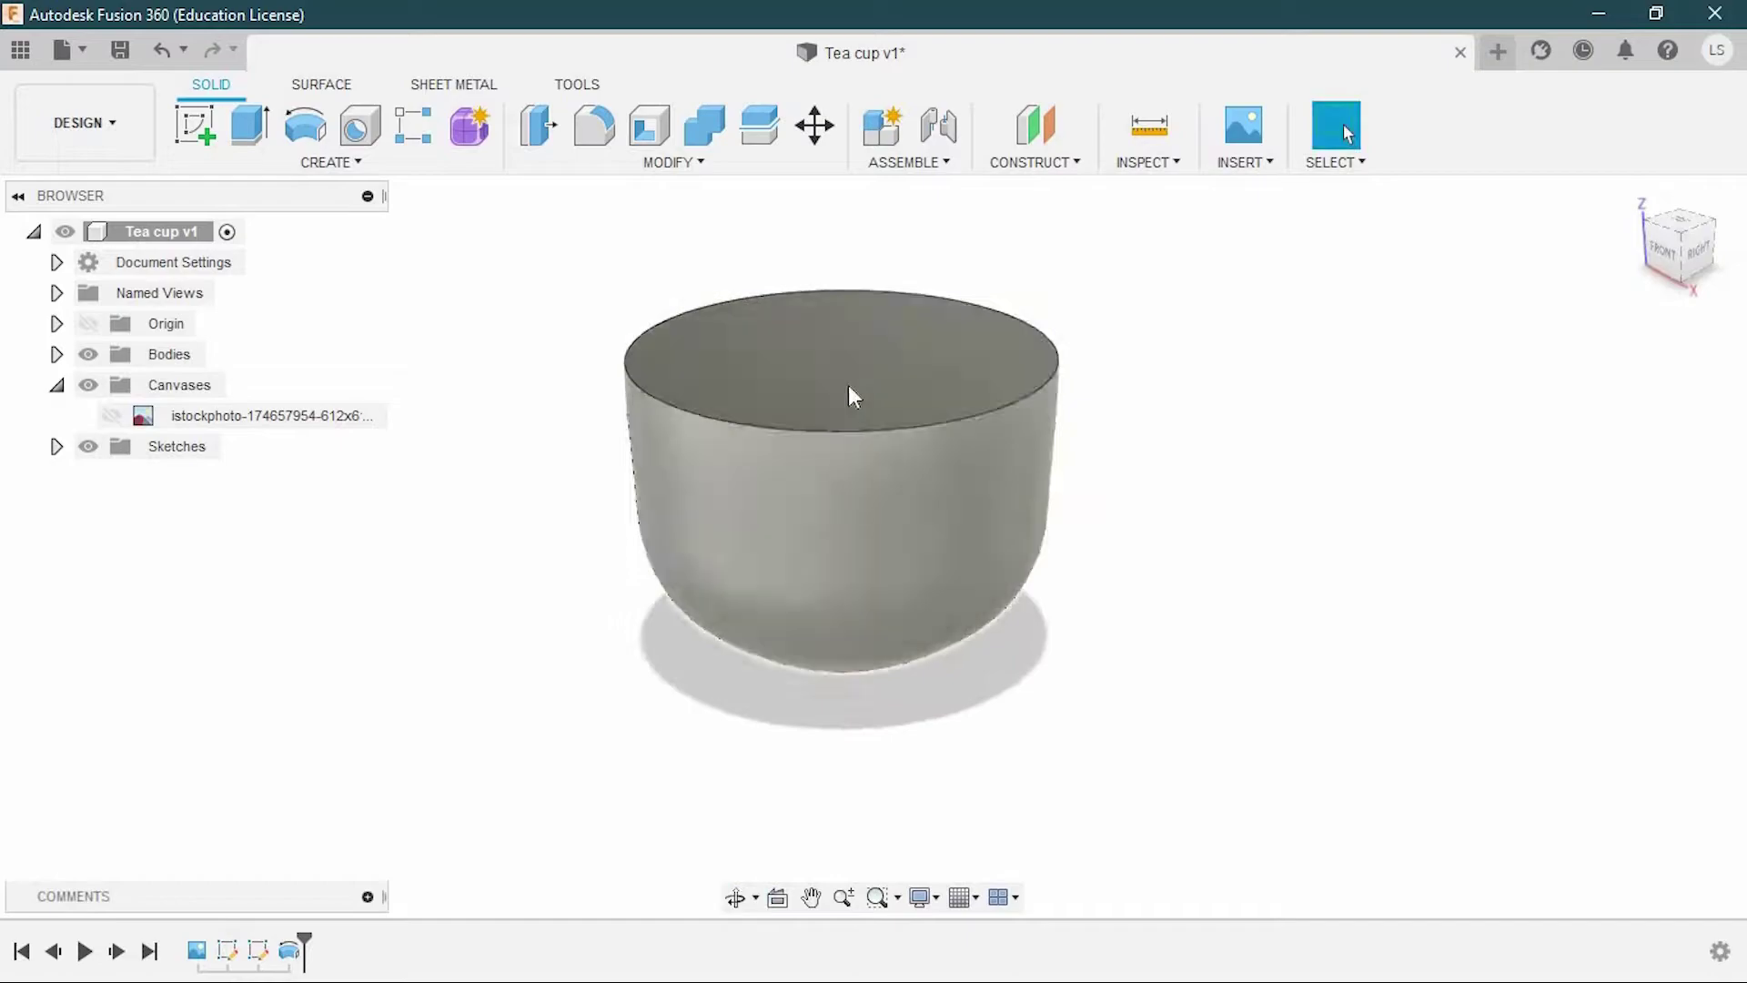
Shell the cup body from its top face with a 3 mm inside thickness
scroll(853, 410, "up", 3)
left_click(853, 429)
left_click(641, 135)
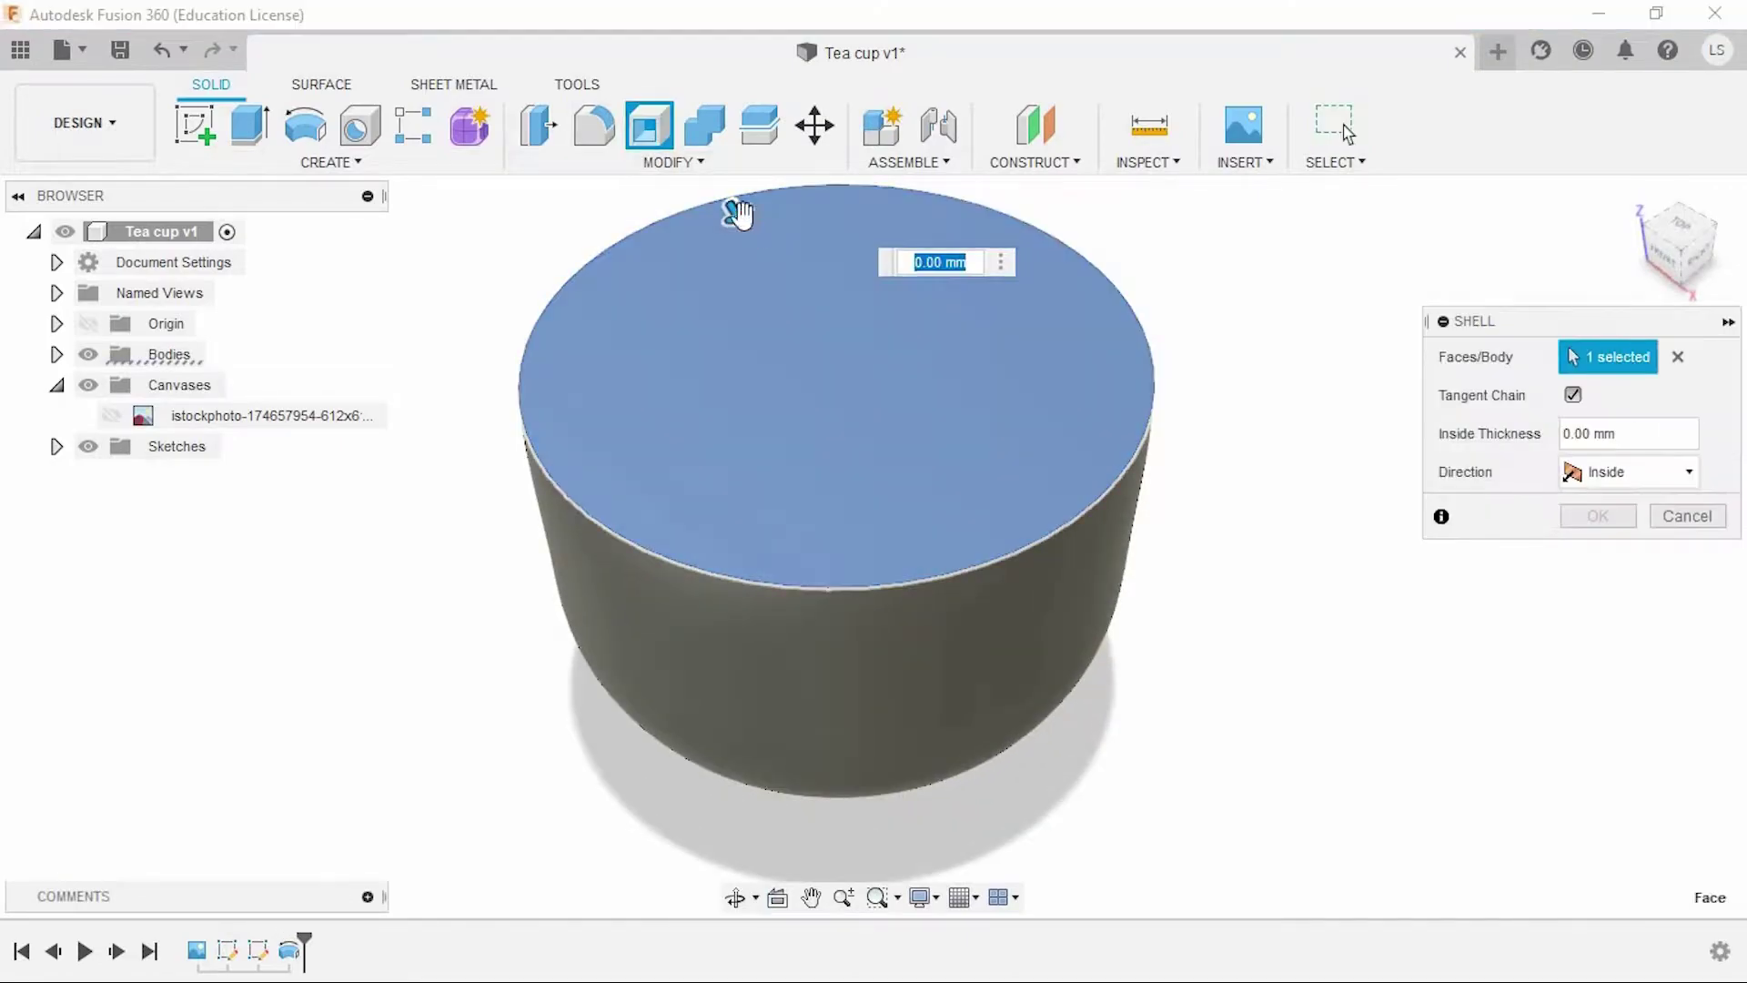
left_click_drag(729, 222, 761, 242)
type("5")
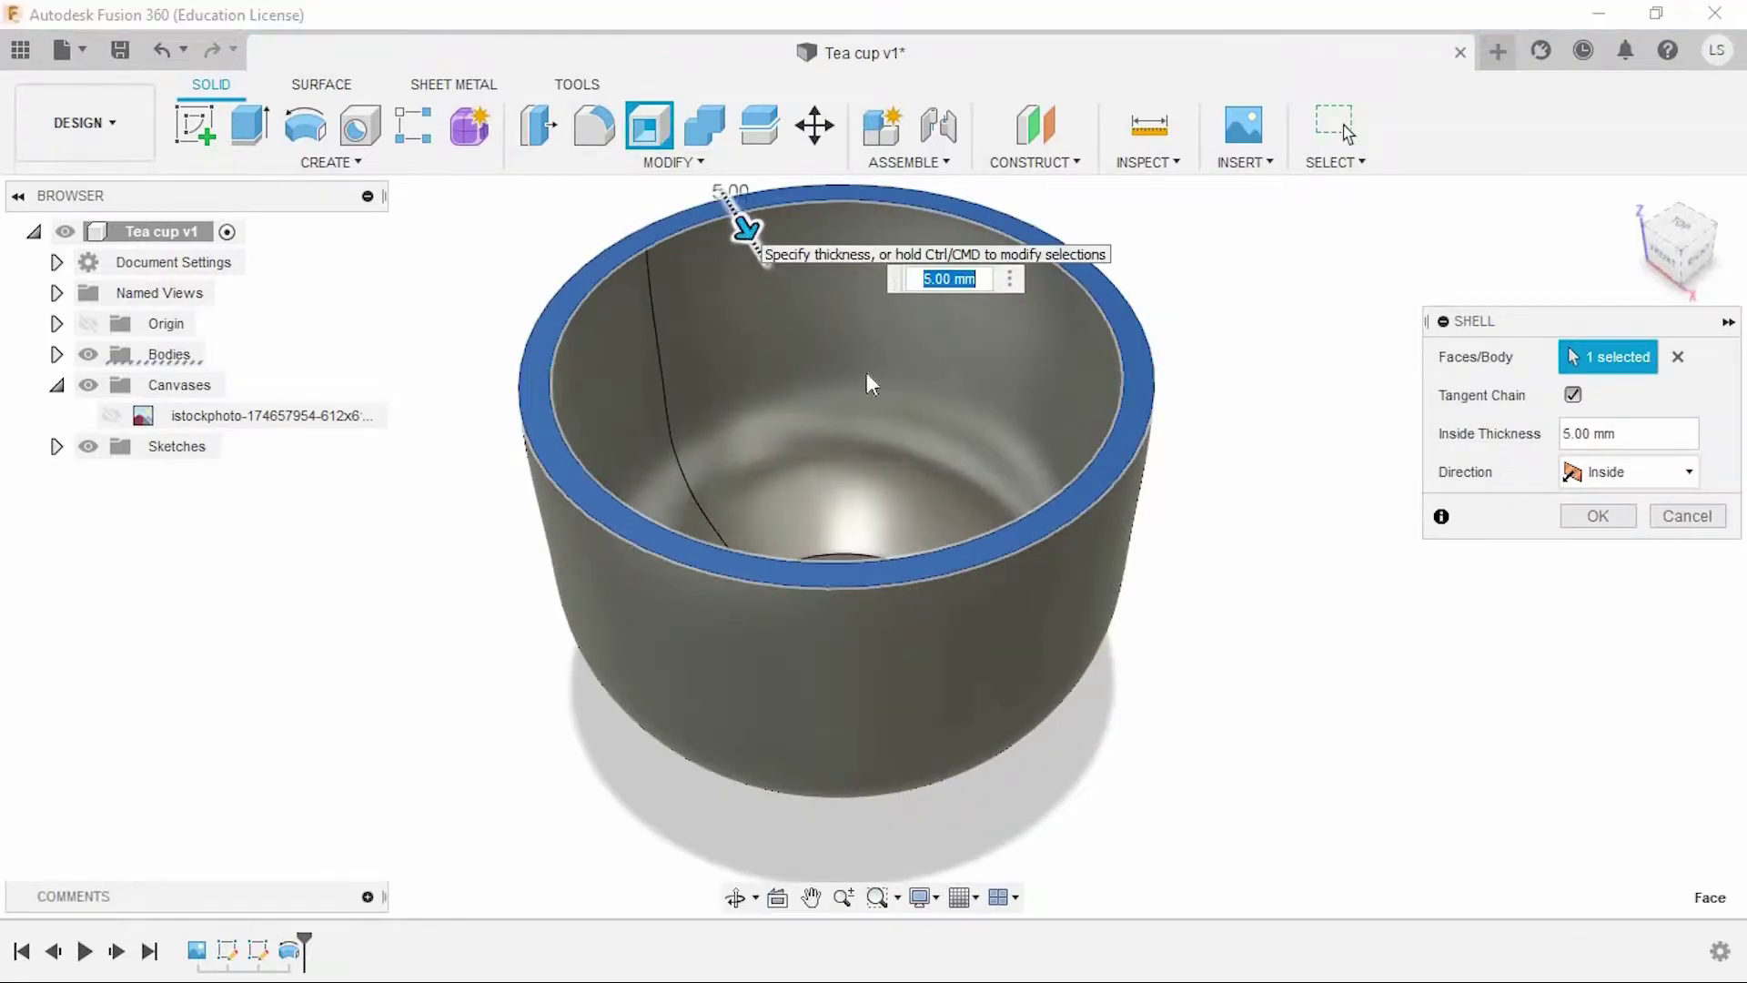
mouse_move(741, 227)
middle_mouse_down("shift")
mouse_move(956, 498)
mouse_move(800, 355)
middle_mouse_up("shift")
scroll(799, 355, "up", 2)
left_click(111, 417)
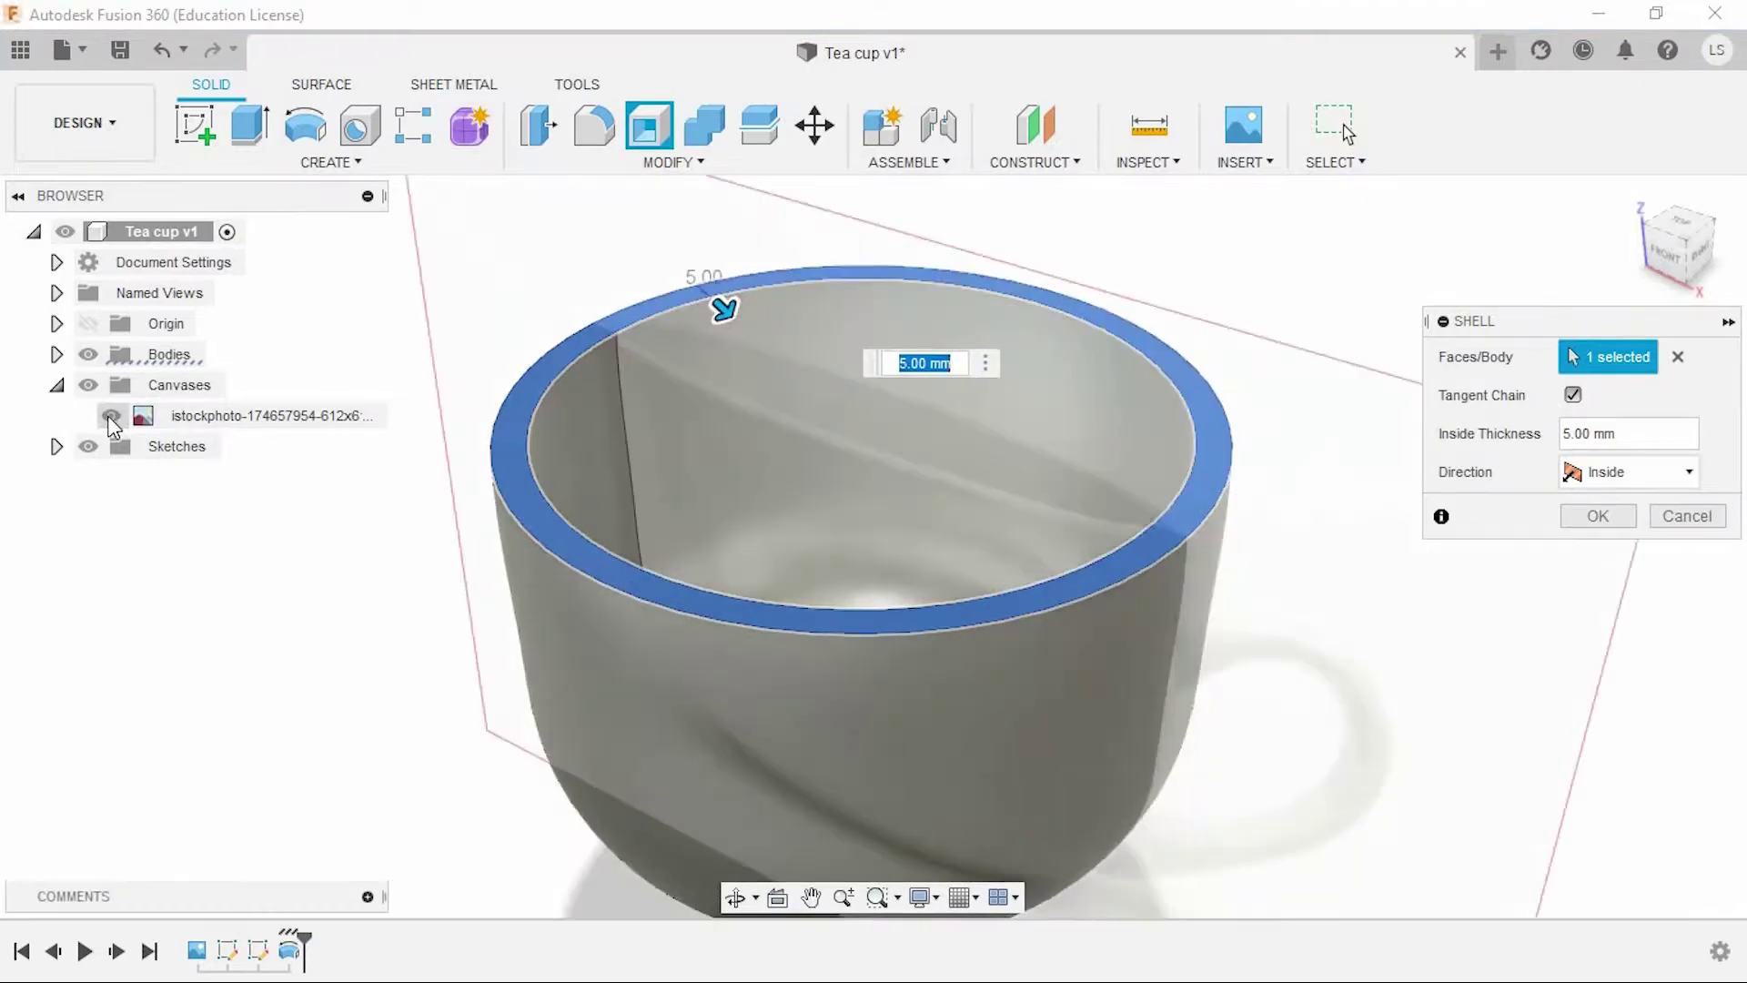
left_click(111, 417)
type("3")
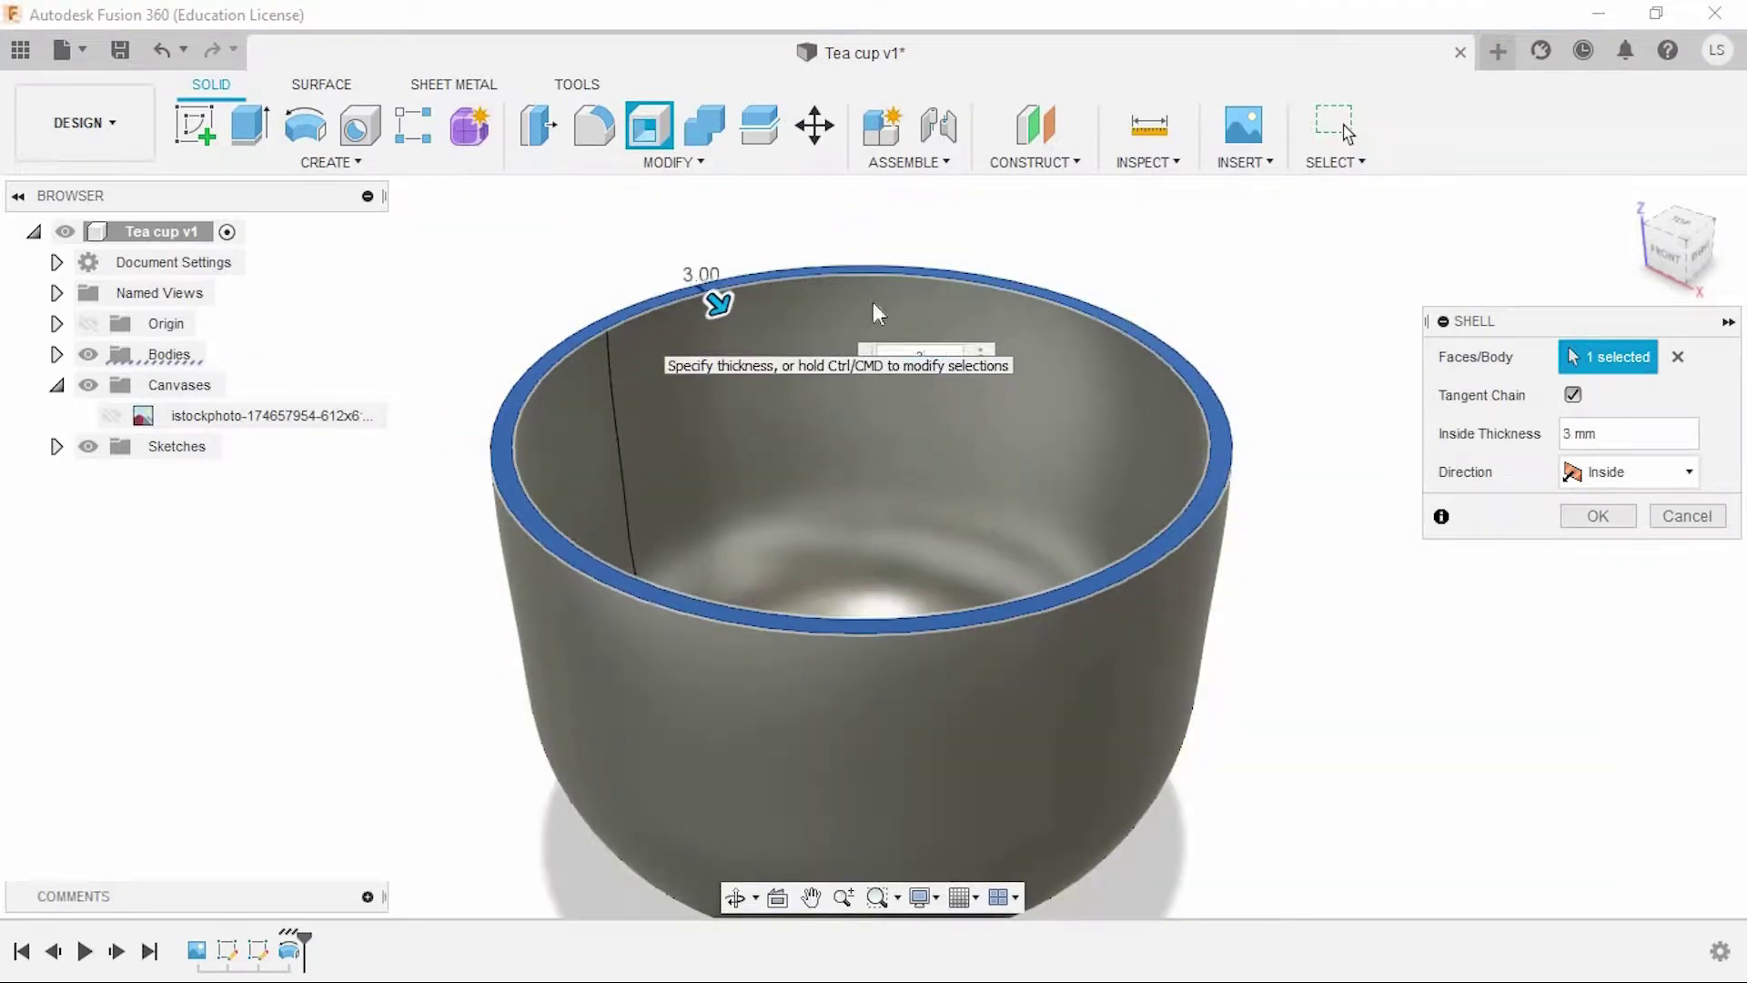
mouse_move(871, 302)
middle_mouse_down("shift")
mouse_move(1219, 305)
mouse_move(1246, 355)
mouse_move(1213, 370)
middle_mouse_up("shift")
Apply the 3 mm shell, then fillet both rim edges at 2.5 mm
left_click(1594, 523)
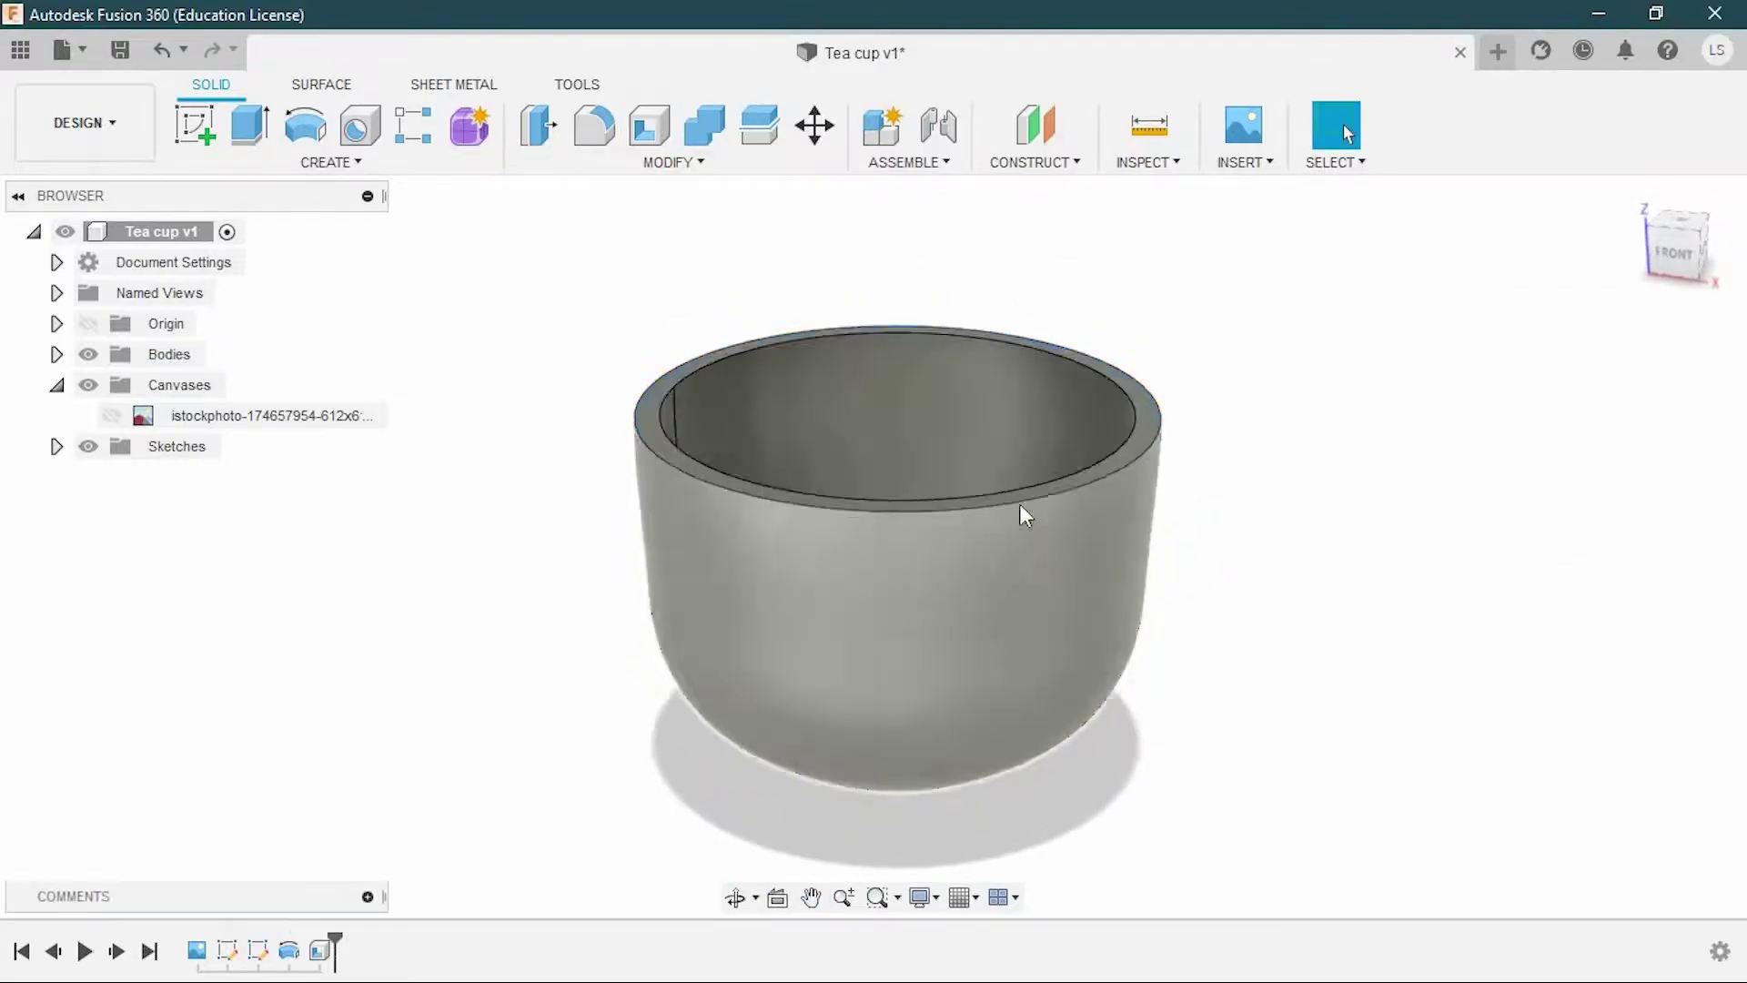
scroll(1022, 510, "up", 3)
left_click(1022, 466)
type("f1")
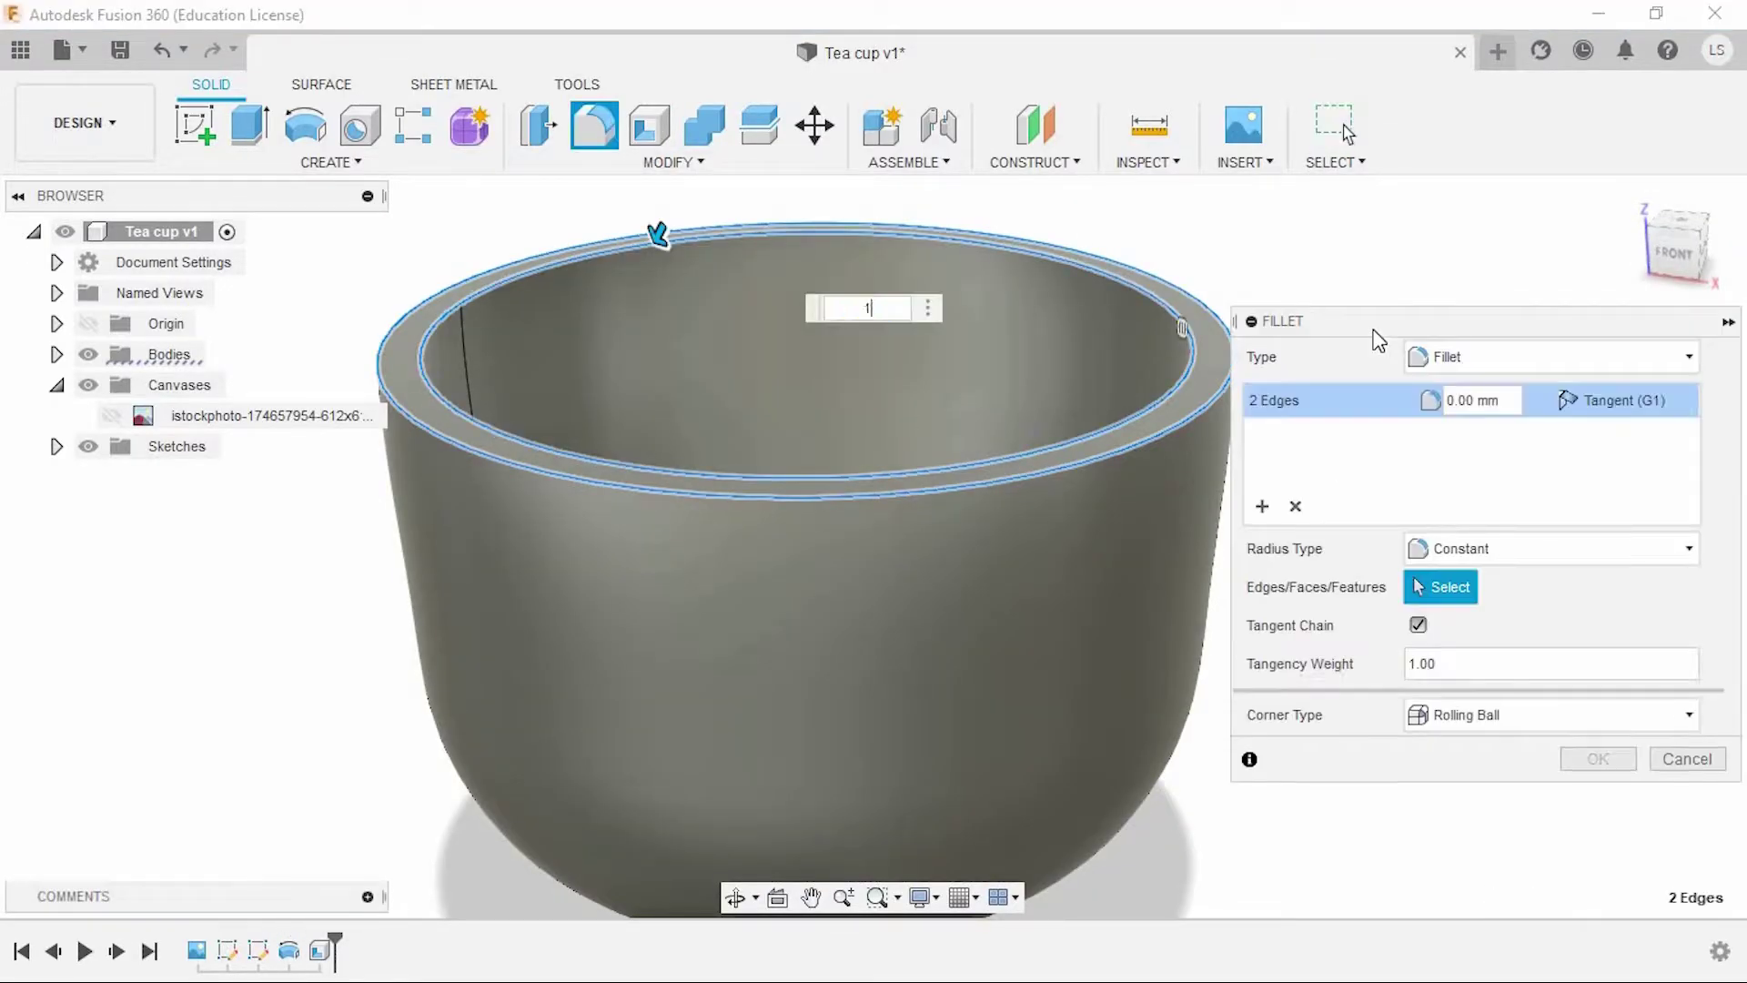
key("BackSpace")
key("BackSpace")
key("BackSpace")
type("2")
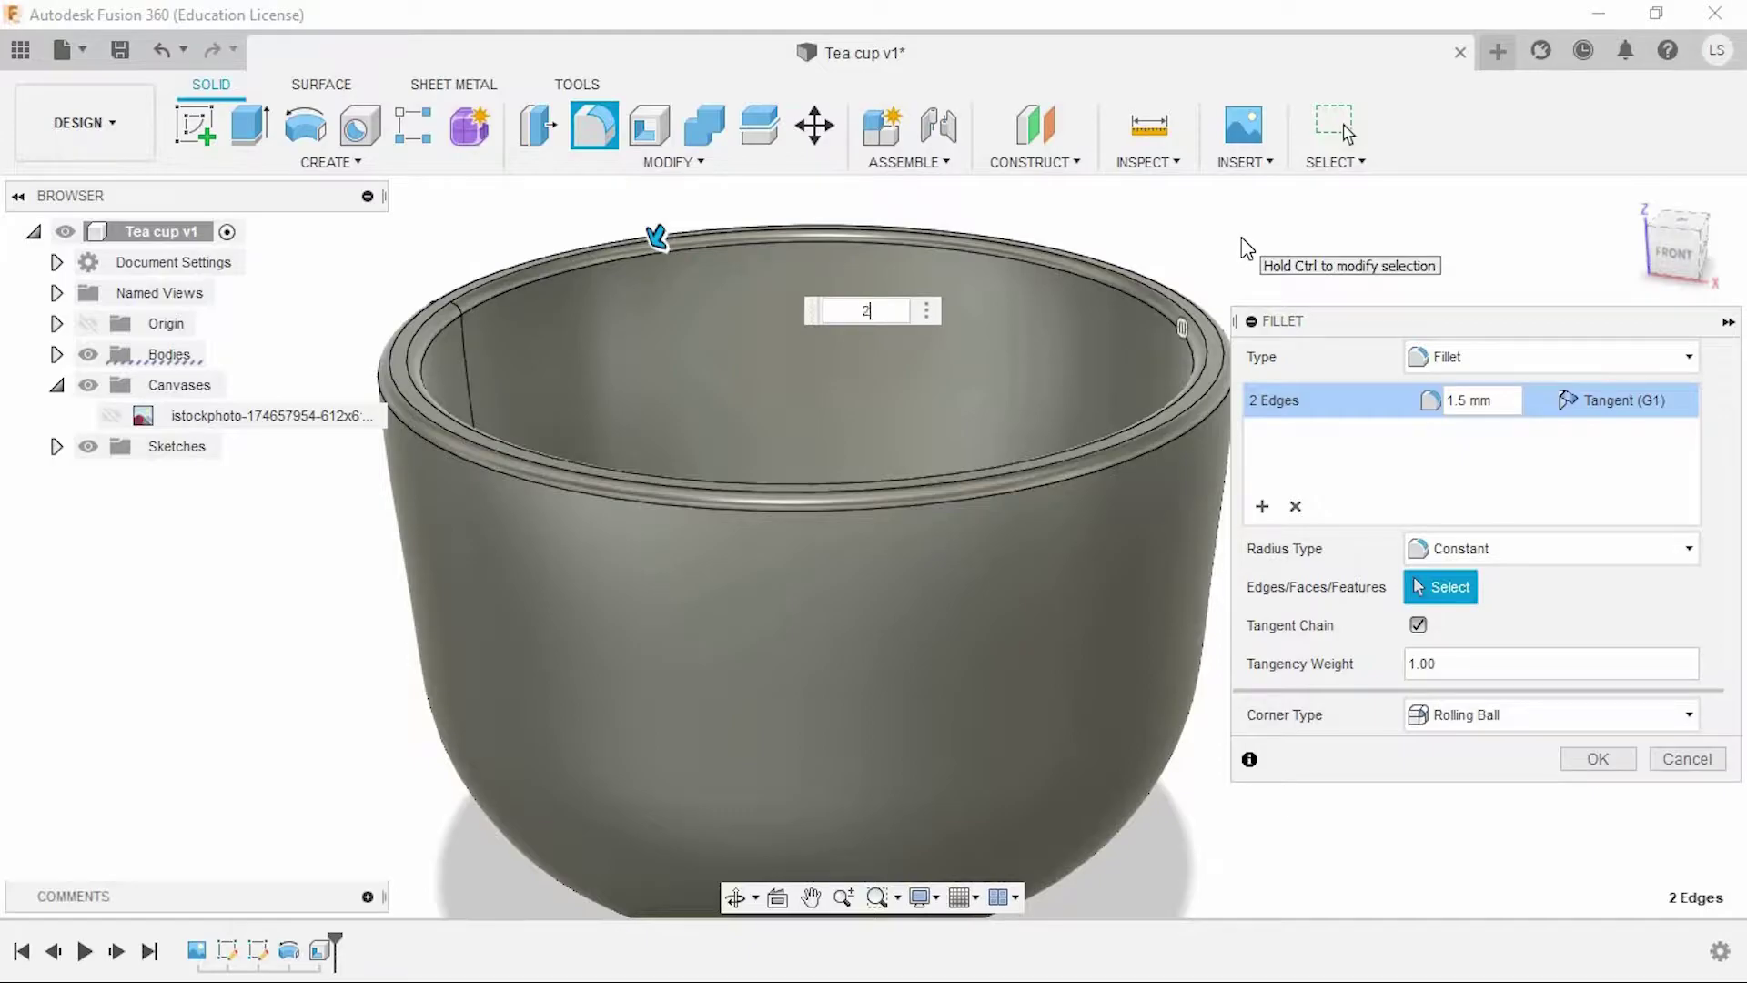
type(".5")
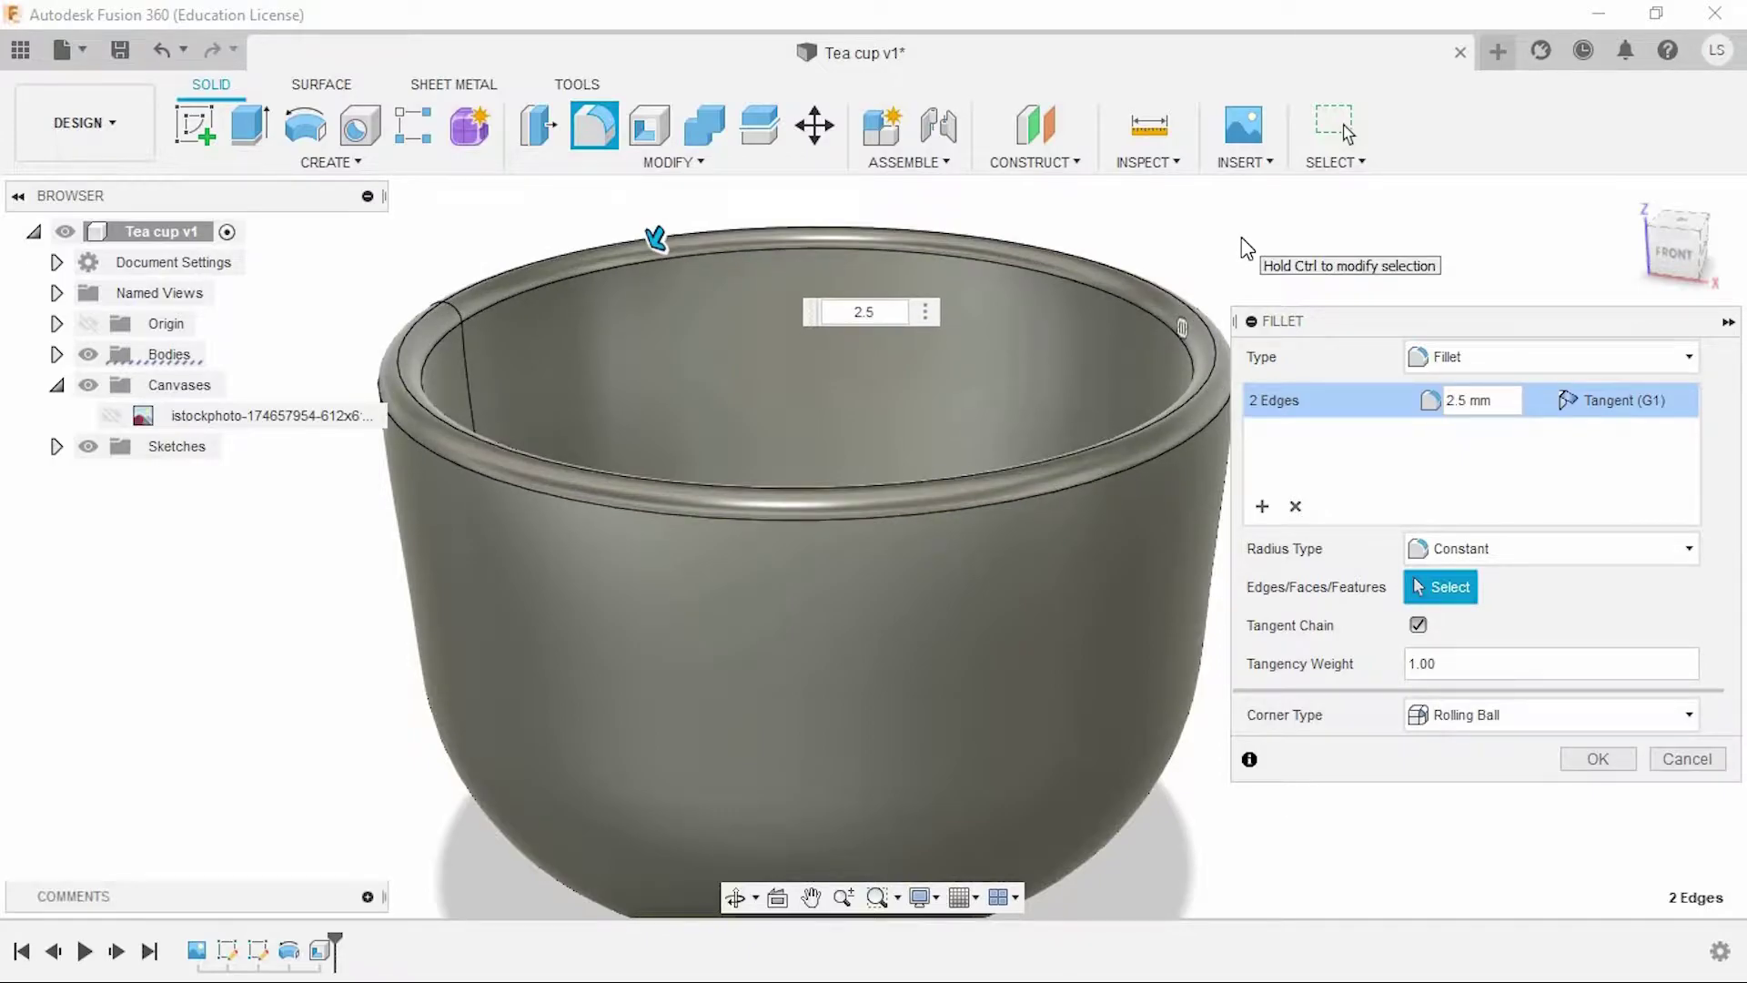
left_click(1598, 758)
mouse_move(1469, 604)
middle_mouse_down("shift")
mouse_move(1407, 748)
mouse_move(1466, 689)
mouse_move(1419, 652)
mouse_move(1435, 670)
mouse_move(1213, 576)
mouse_move(1150, 639)
mouse_move(1156, 591)
middle_mouse_up("shift")
left_click(112, 415)
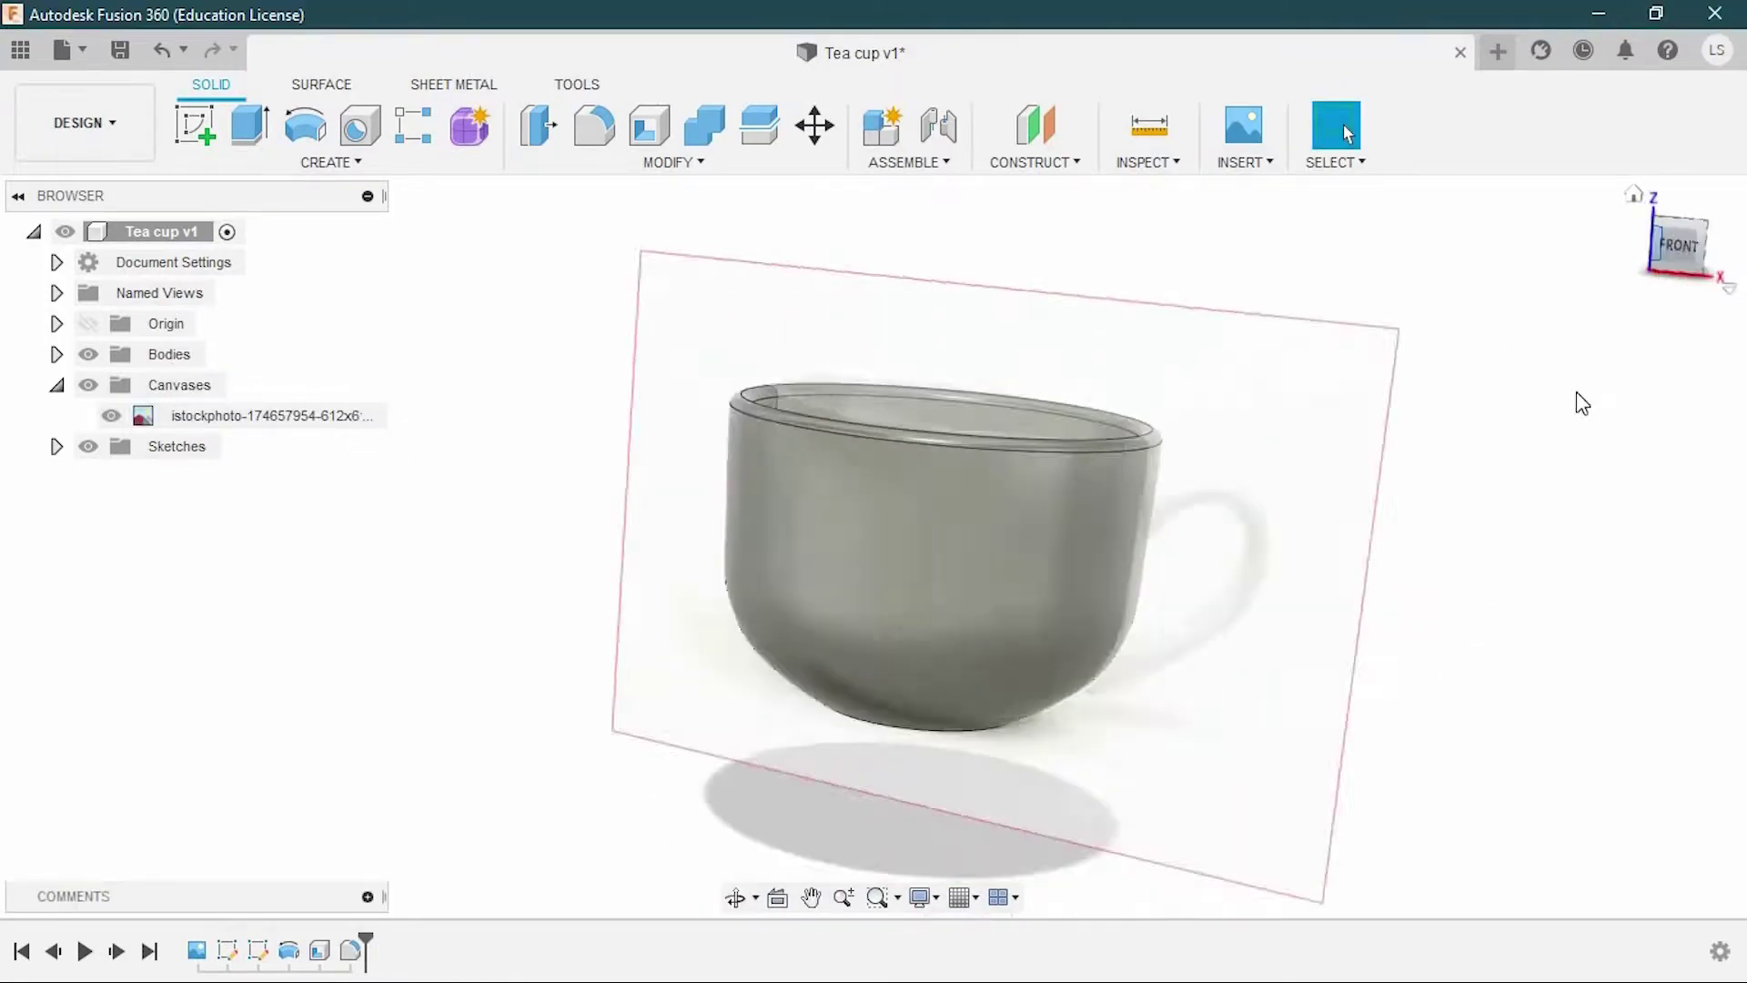
middle_click_drag(1578, 398, 1290, 474, "shift")
Trace the photo's handle with a three-point fit spline on a new front-plane sketch
left_click(111, 415)
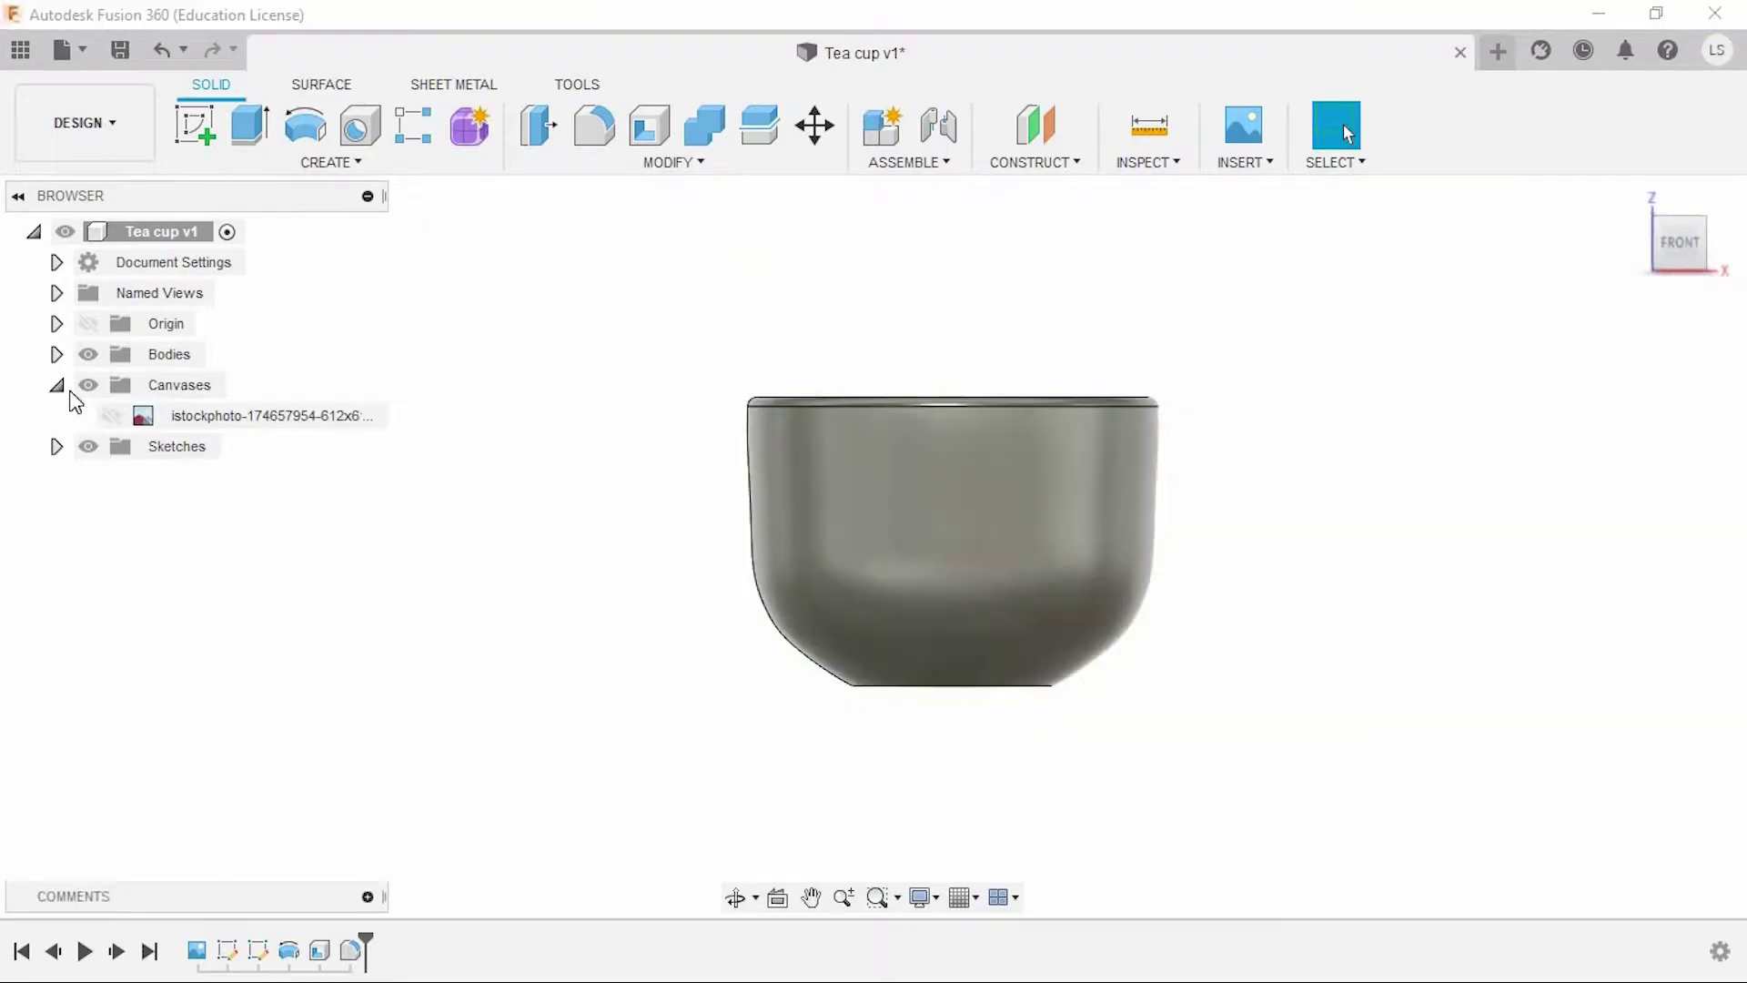
left_click(195, 125)
left_click(1036, 608)
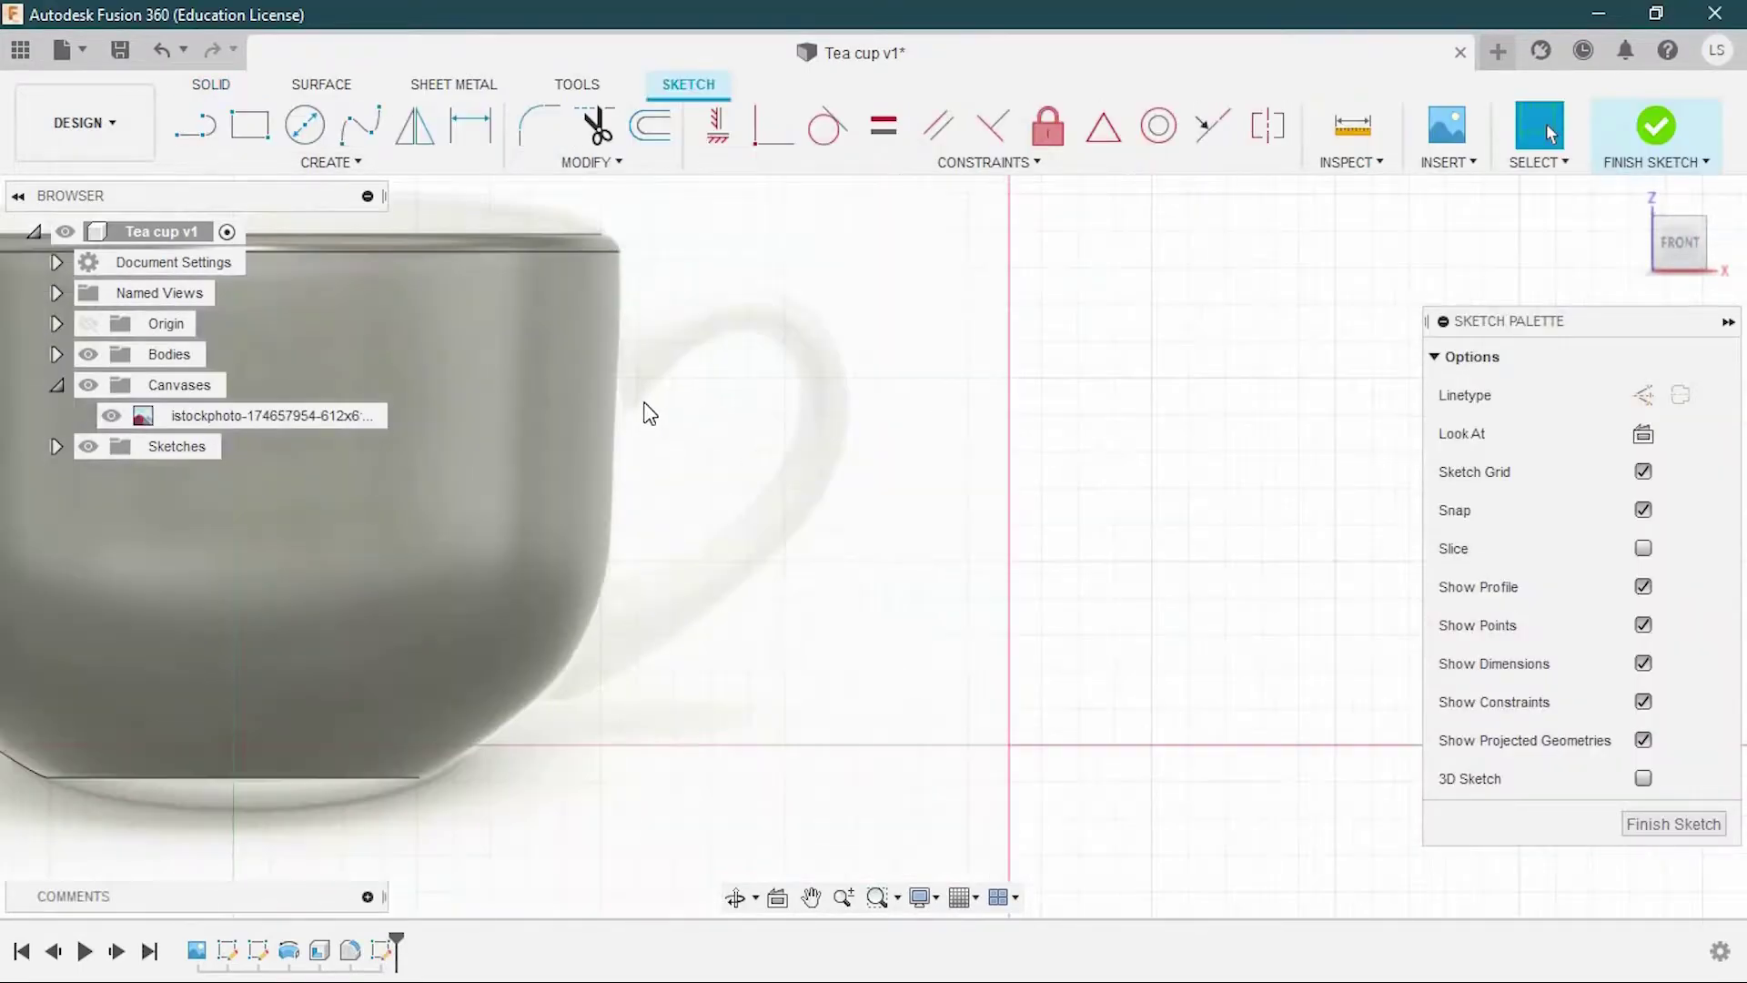
left_click(614, 390)
scroll(680, 338, "up", 2)
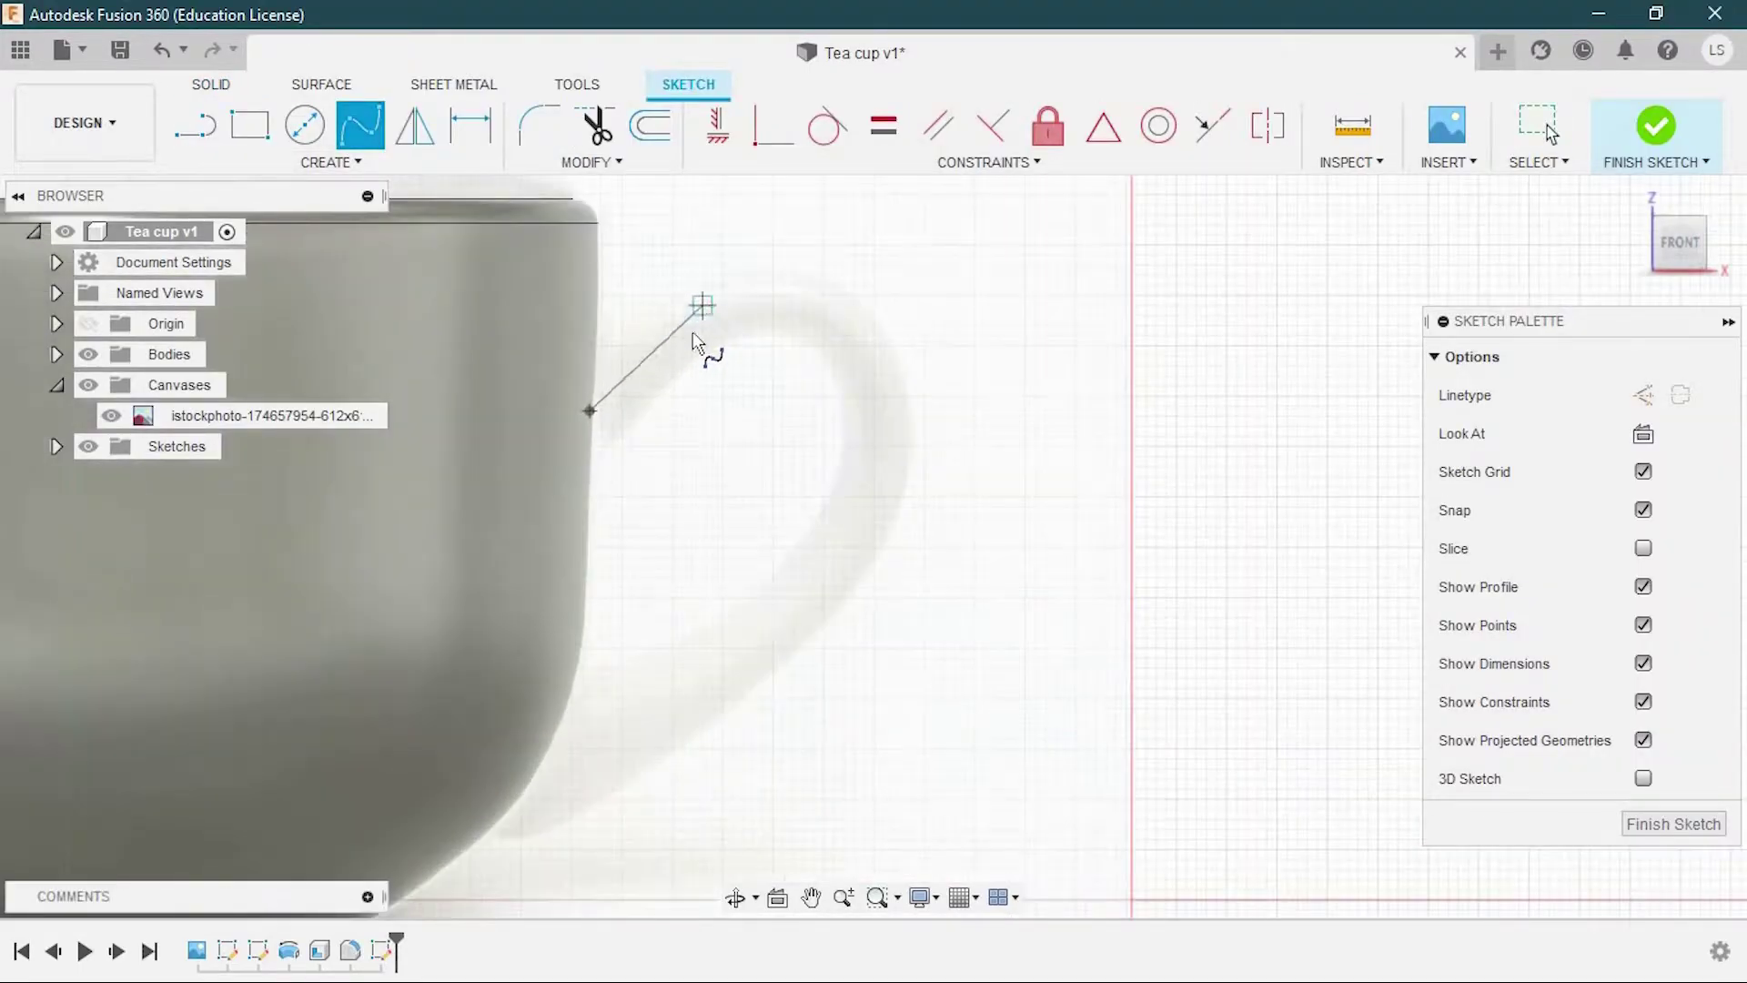
scroll(718, 318, "up", 2)
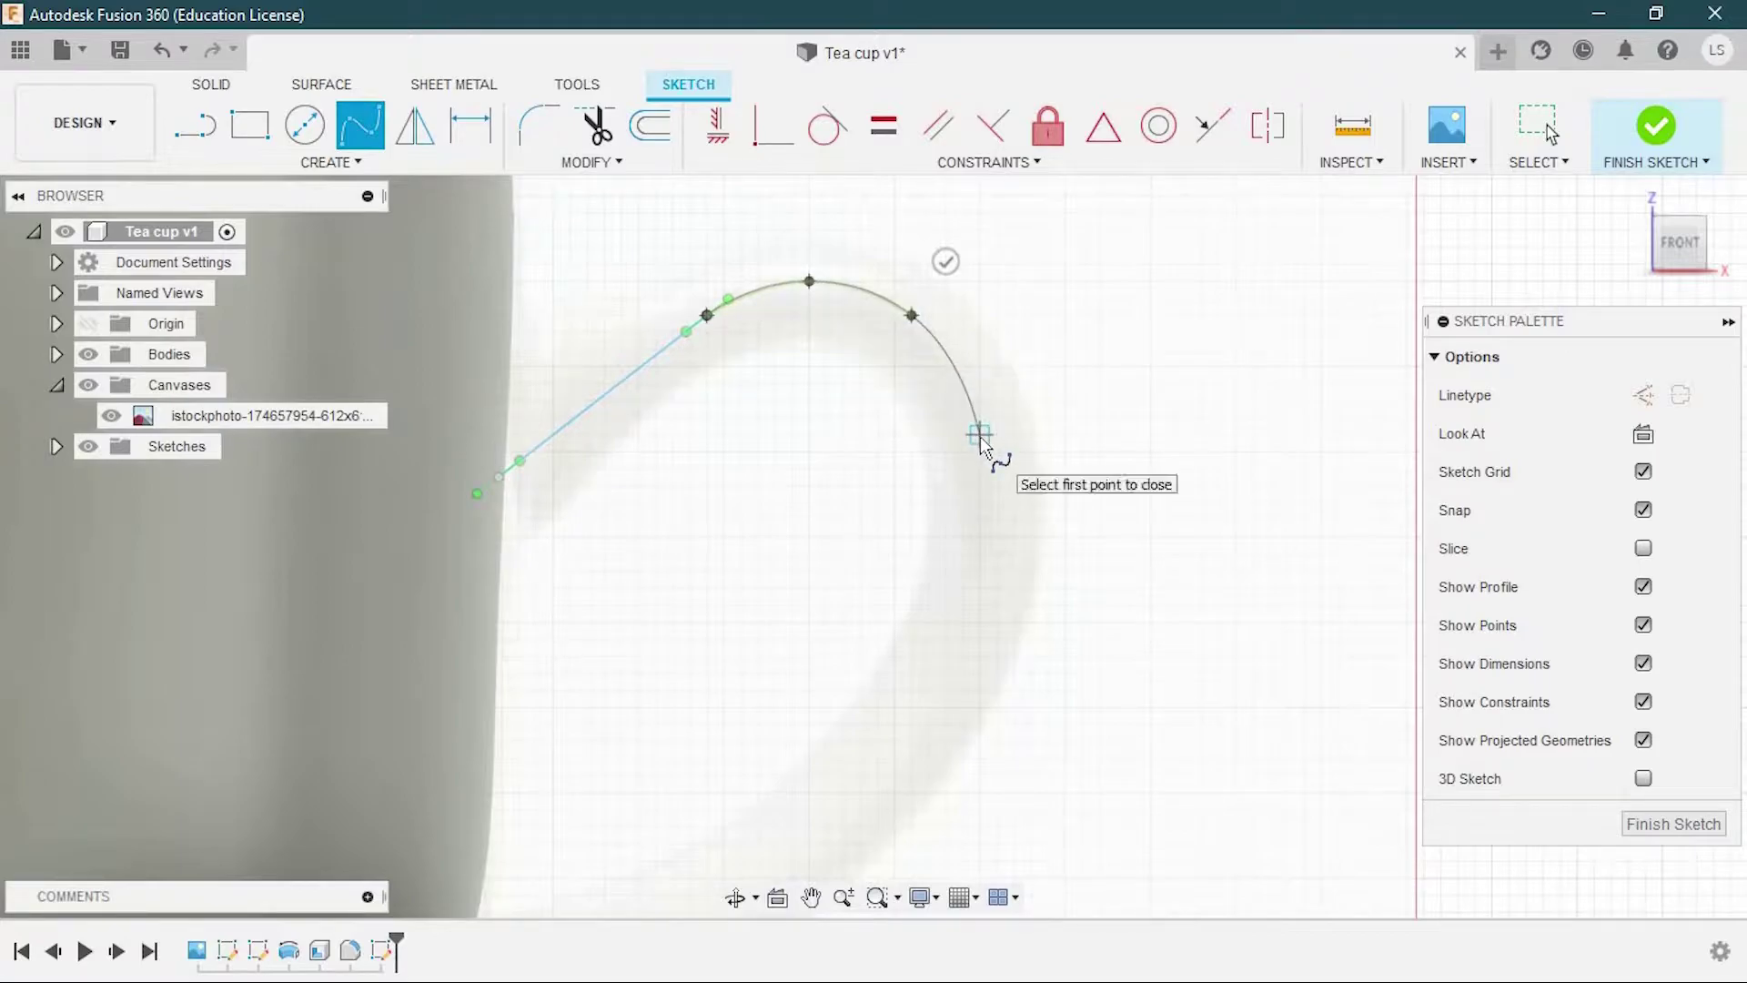
left_click(980, 570)
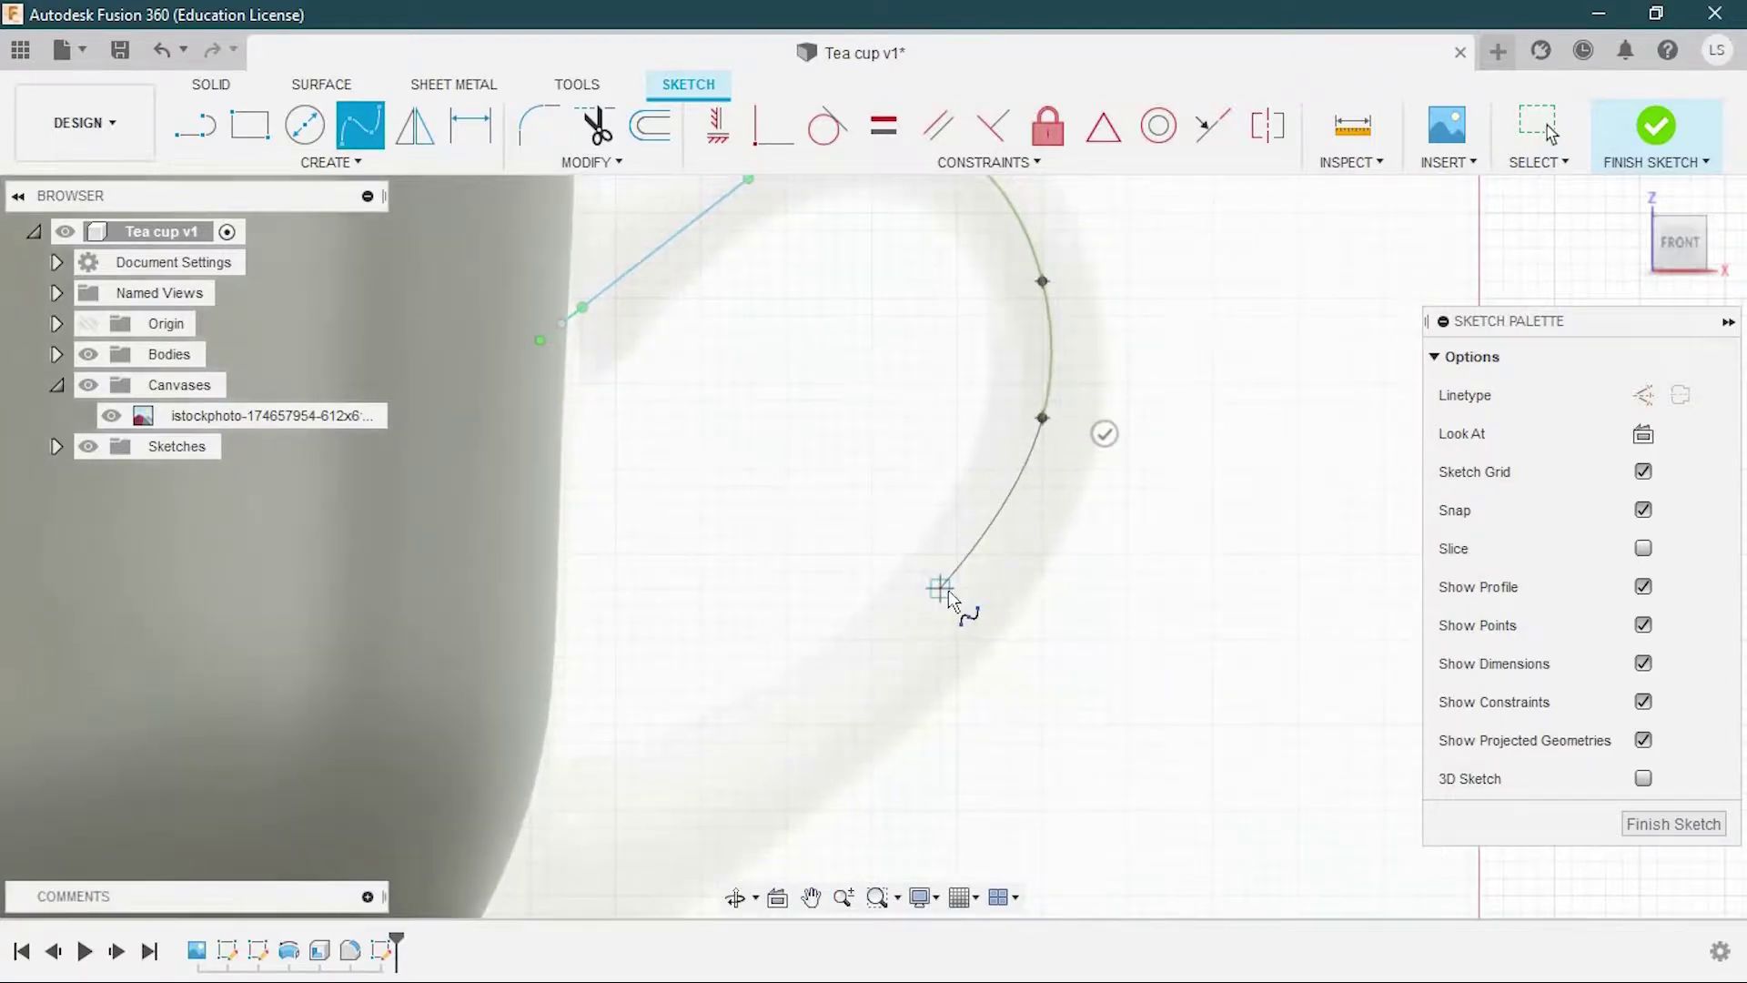
left_click(901, 601)
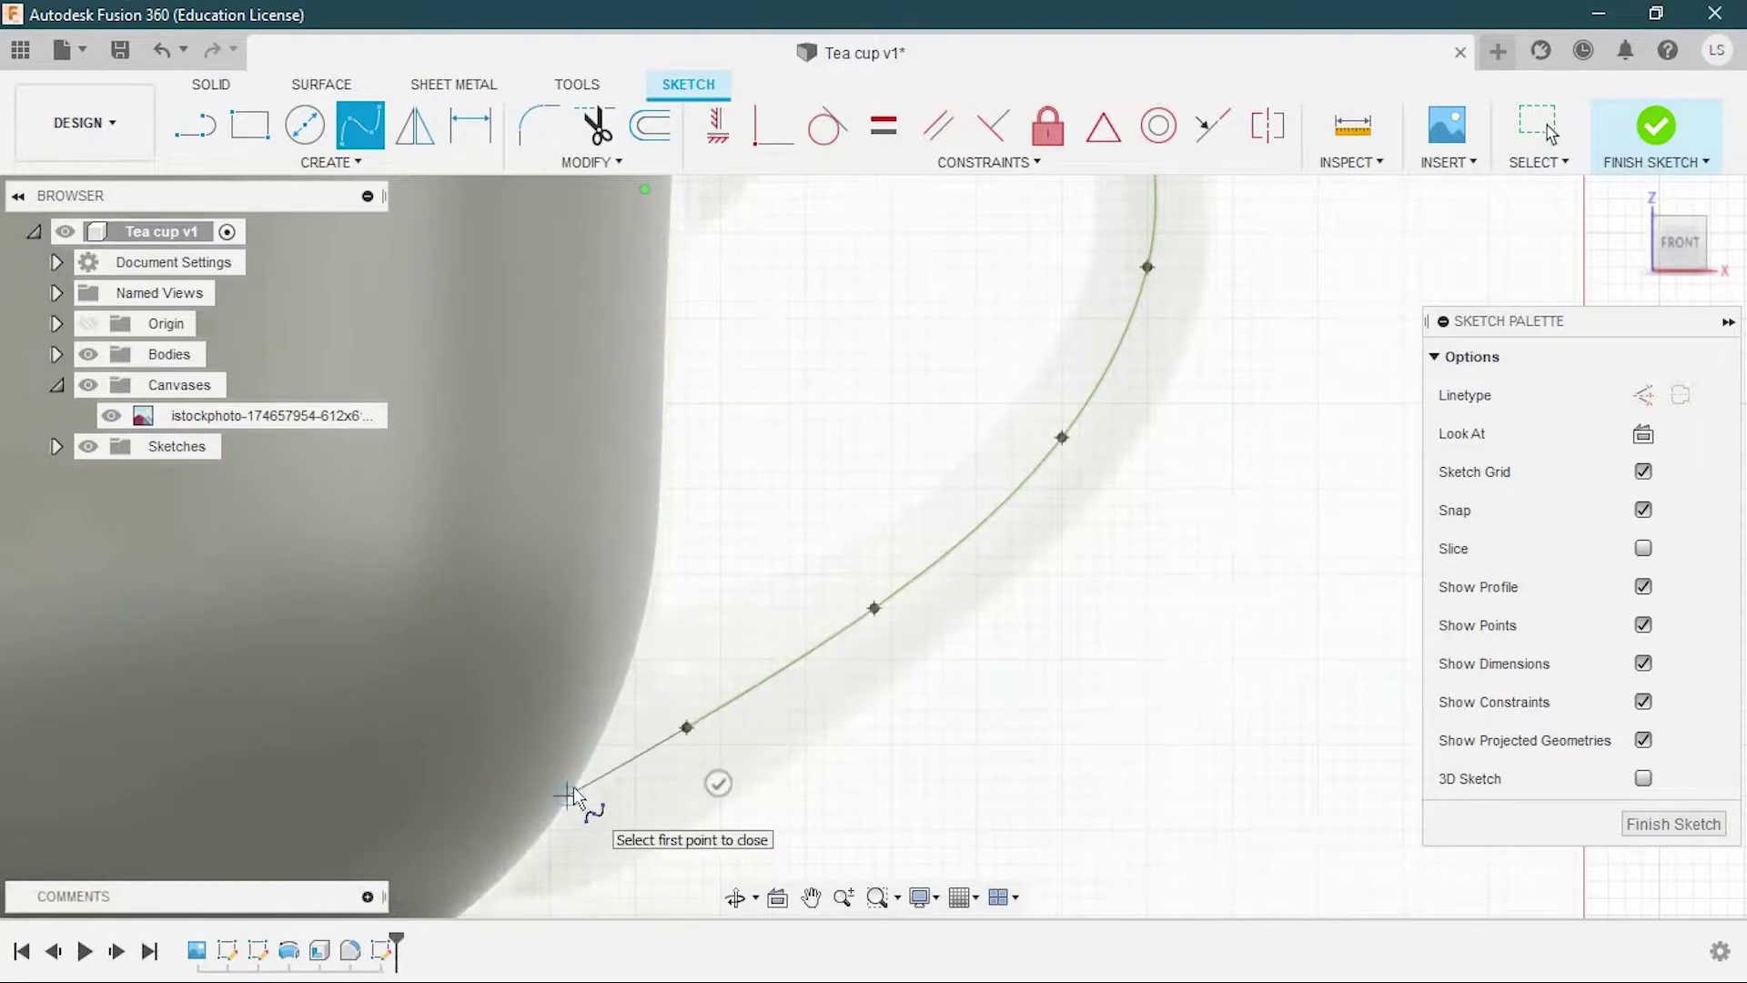
key("Return")
scroll(1062, 662, "down", 3)
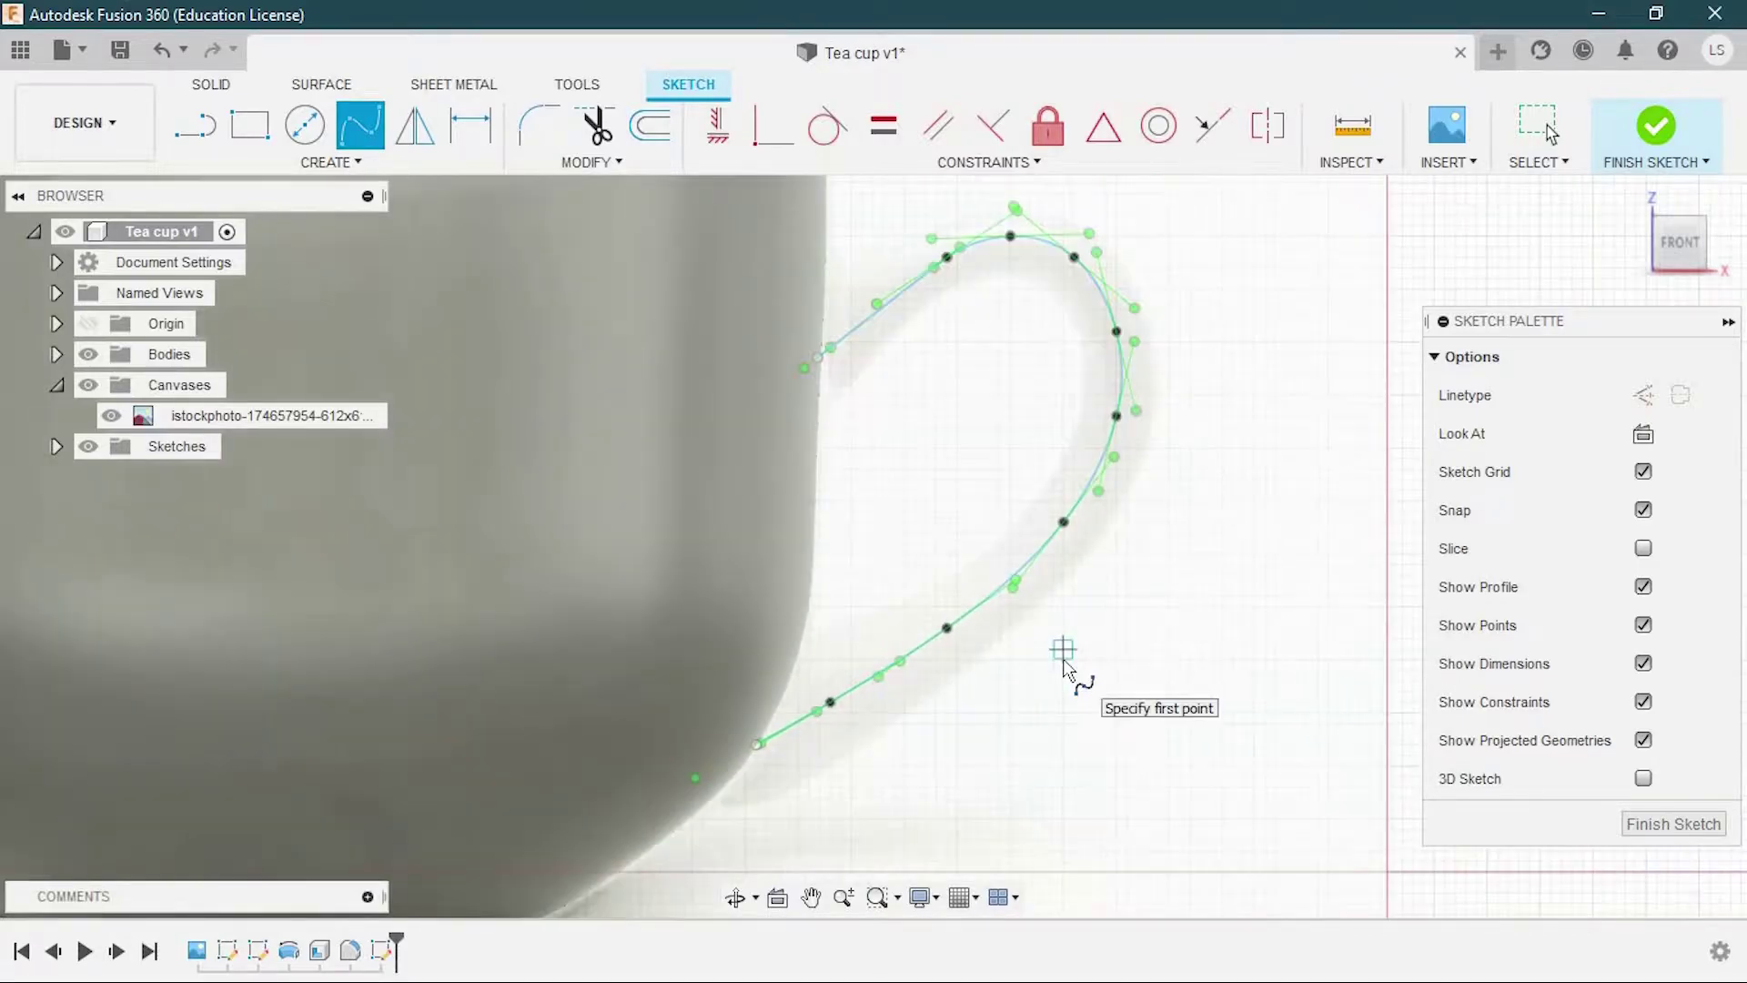
middle_click_drag(839, 401, 702, 624, "shift")
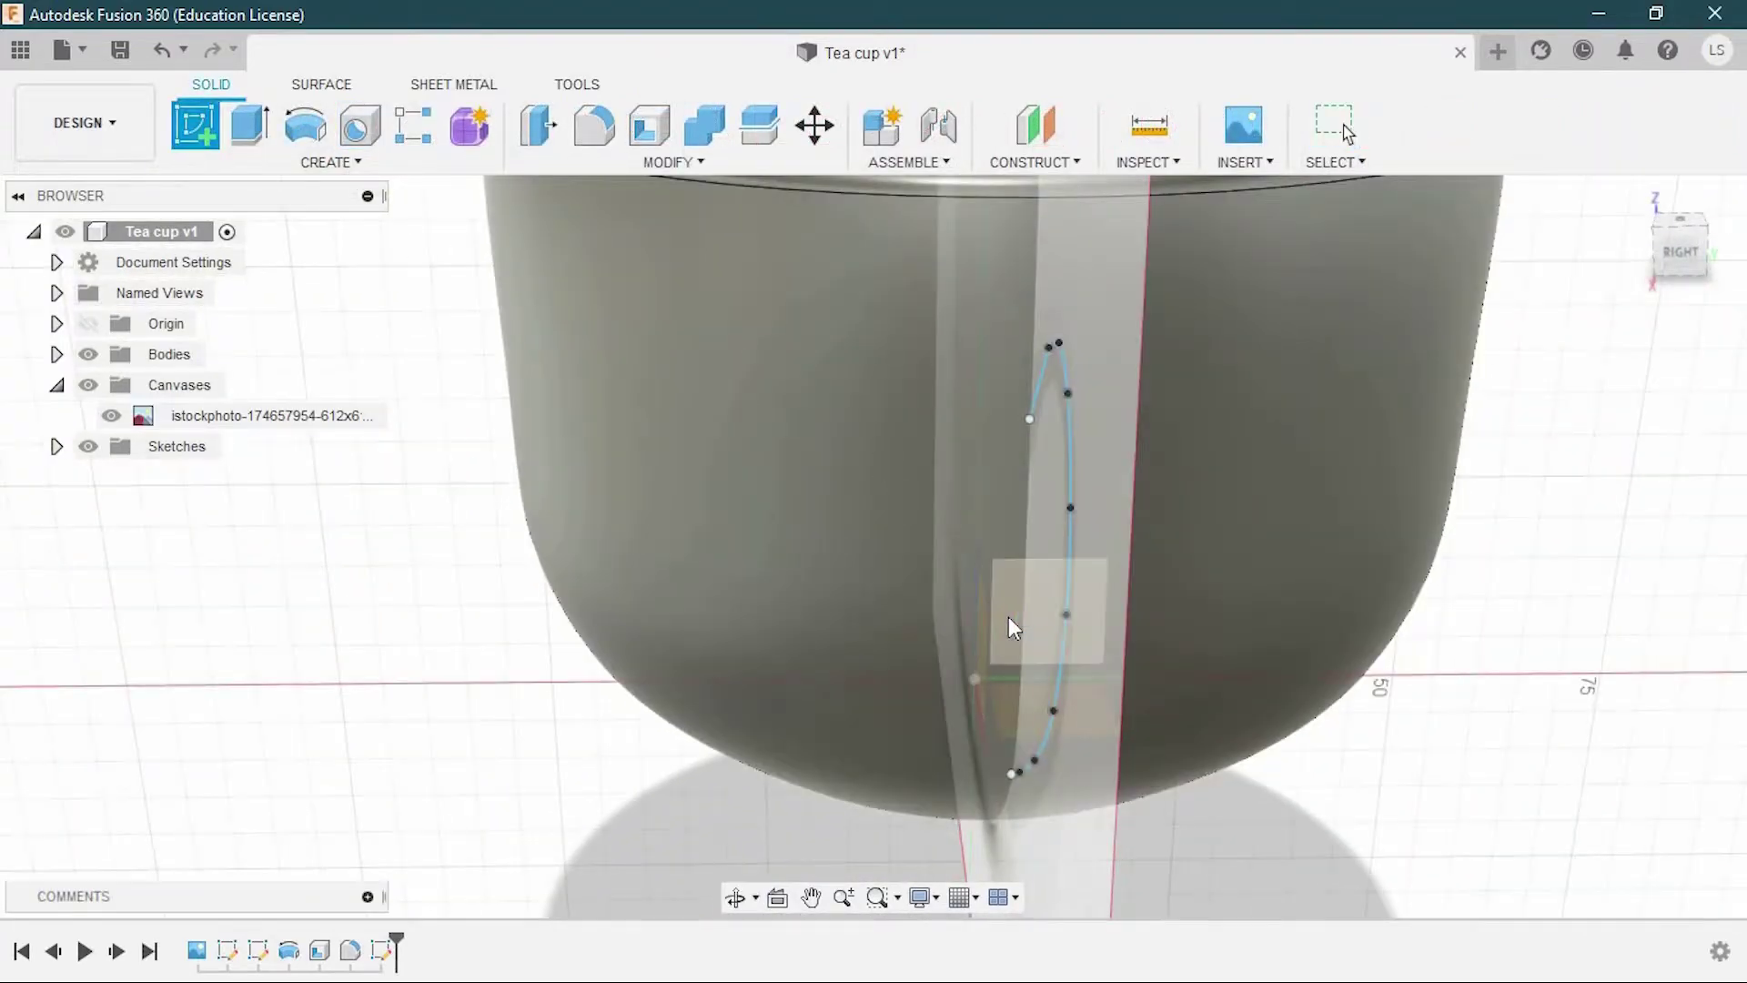
Reopen the handle sketch and make a first circle attempt near the handle's start, then abandon it
double_click(1008, 615)
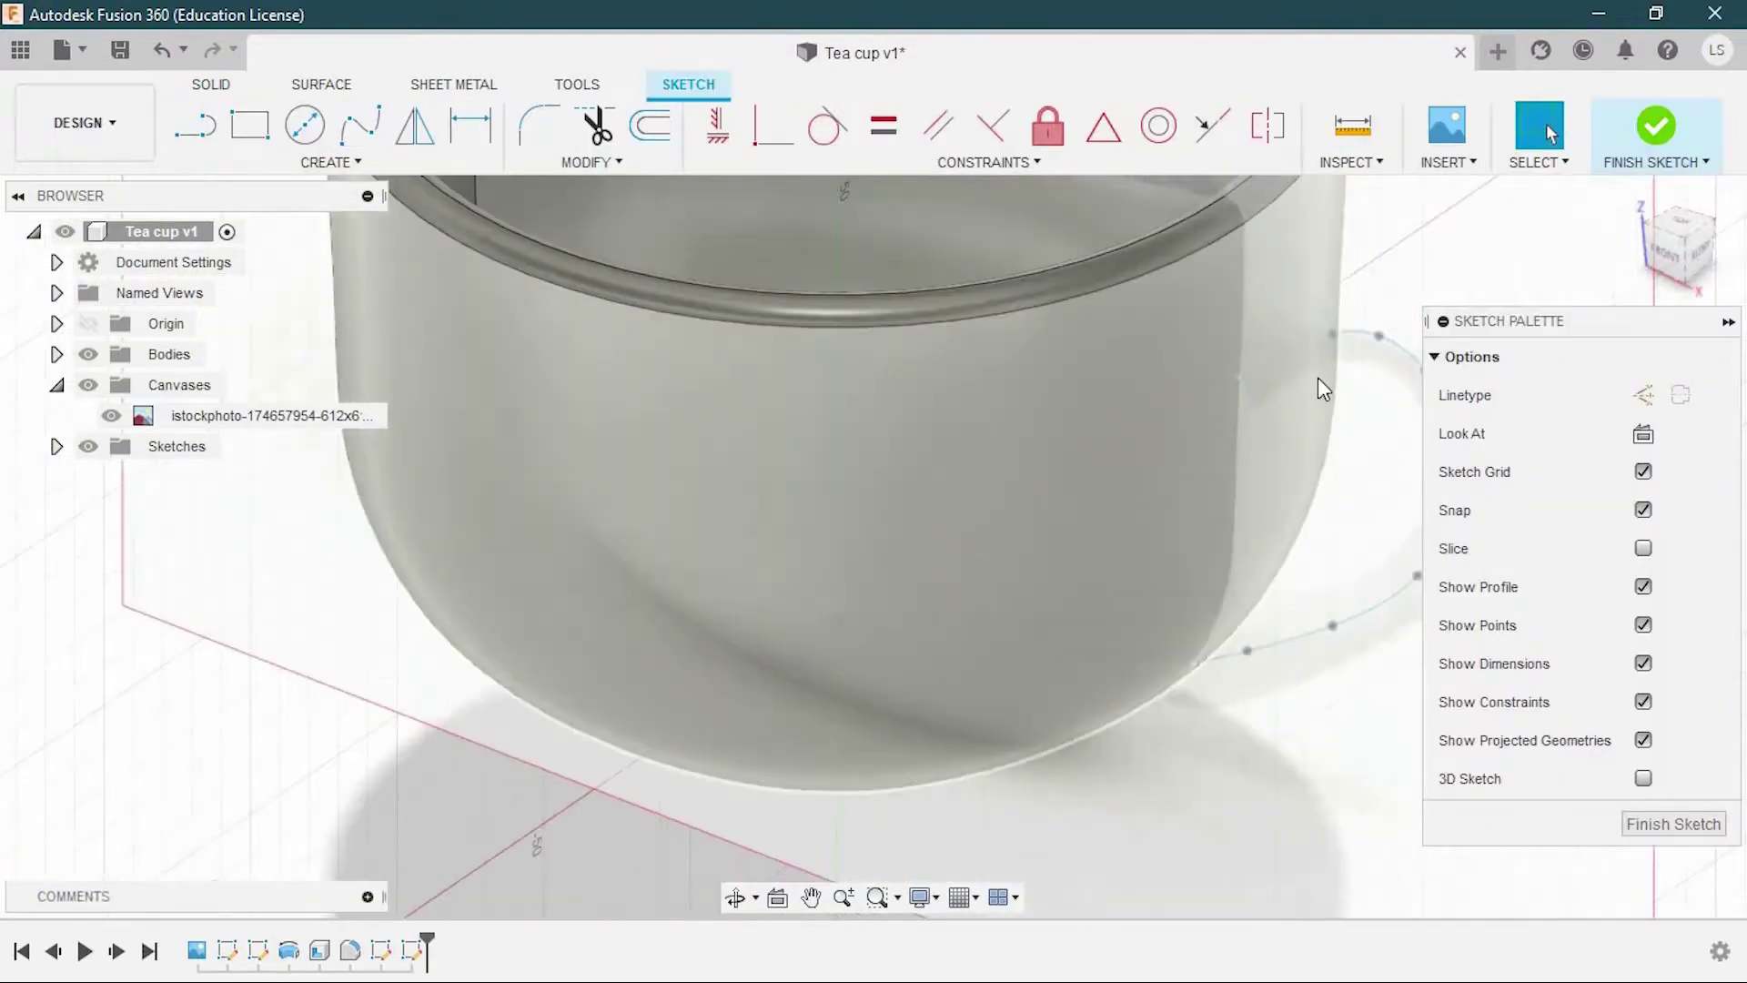
scroll(937, 393, "up", 2)
key("c")
scroll(821, 397, "up", 2)
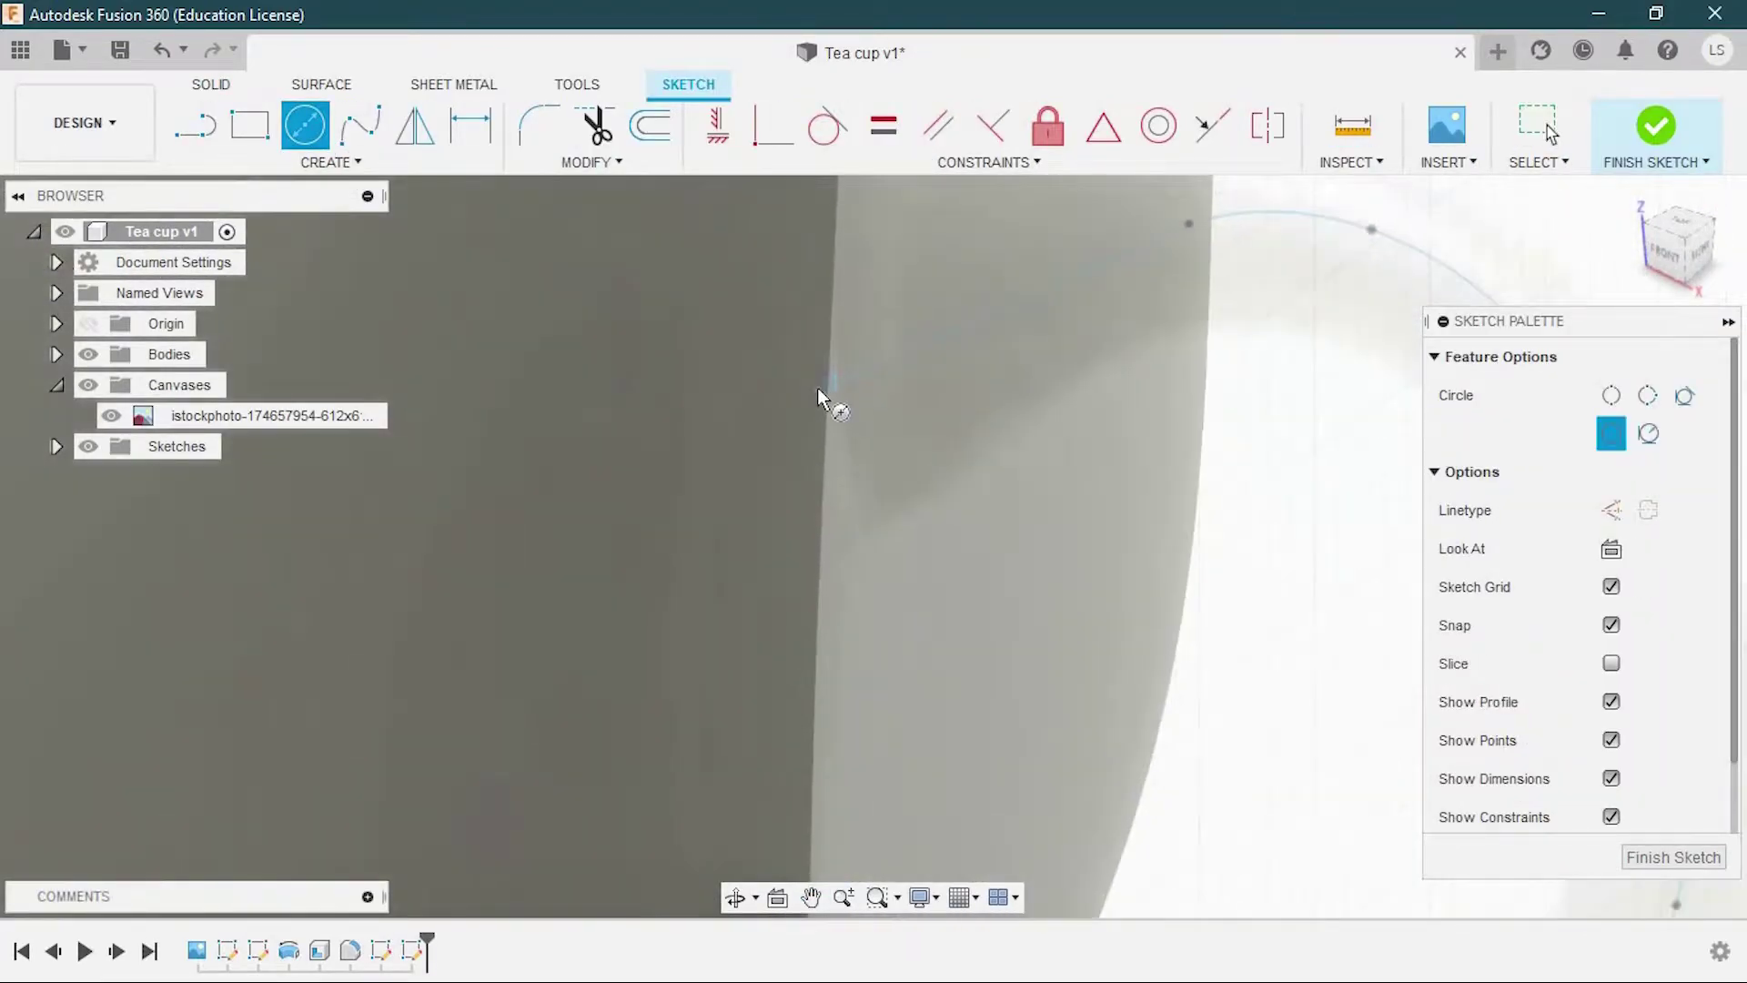
left_click(840, 431)
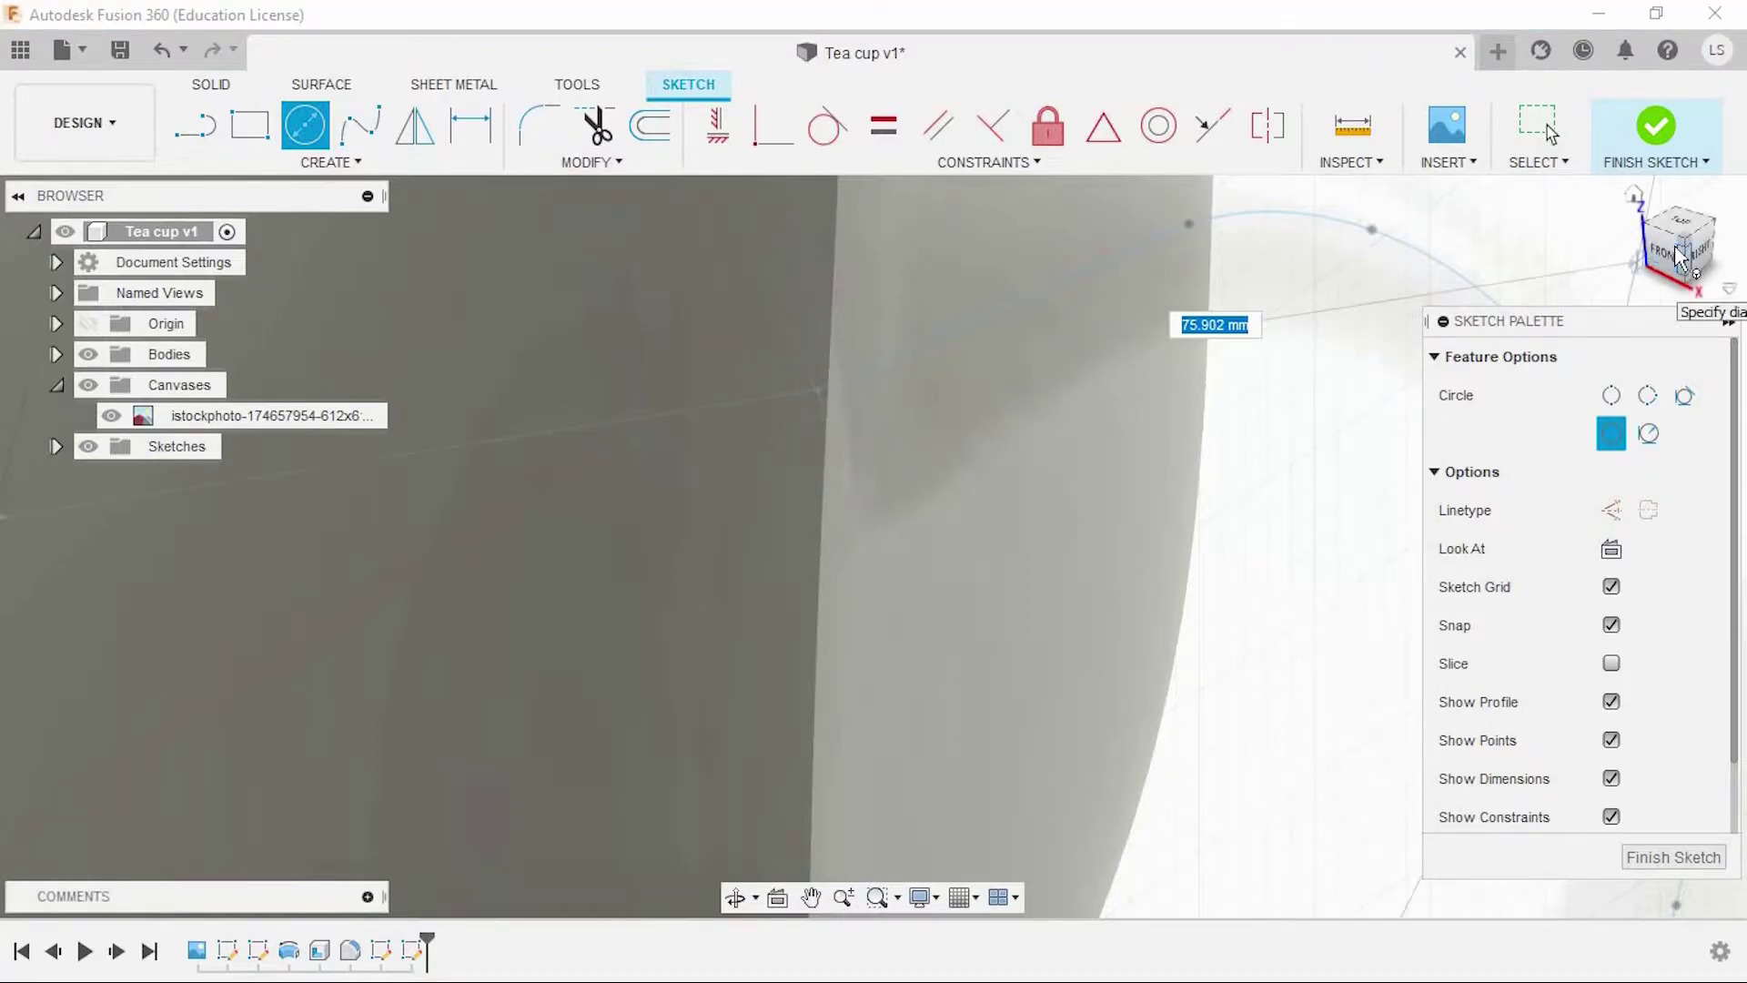
scroll(974, 343, "down", 5)
scroll(910, 333, "up", 2)
scroll(913, 350, "down", 3)
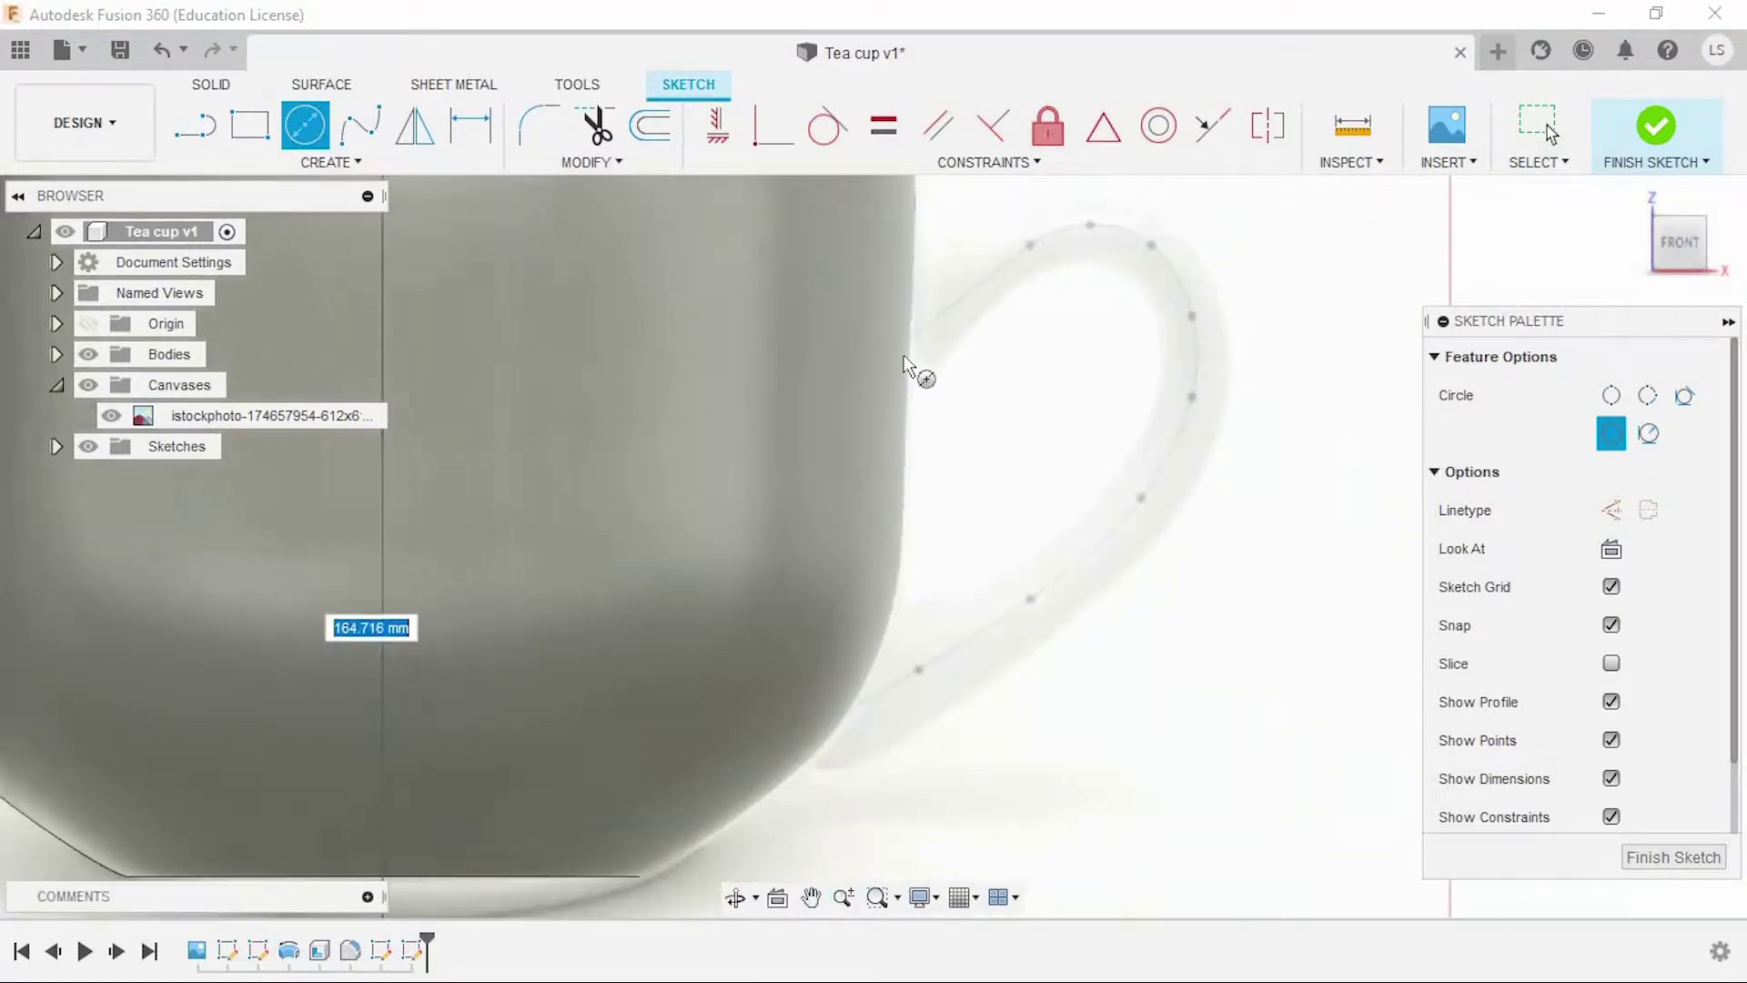
scroll(914, 368, "down", 2)
mouse_move(708, 303)
middle_mouse_down("shift")
mouse_move(742, 382)
mouse_move(866, 407)
middle_mouse_up("shift")
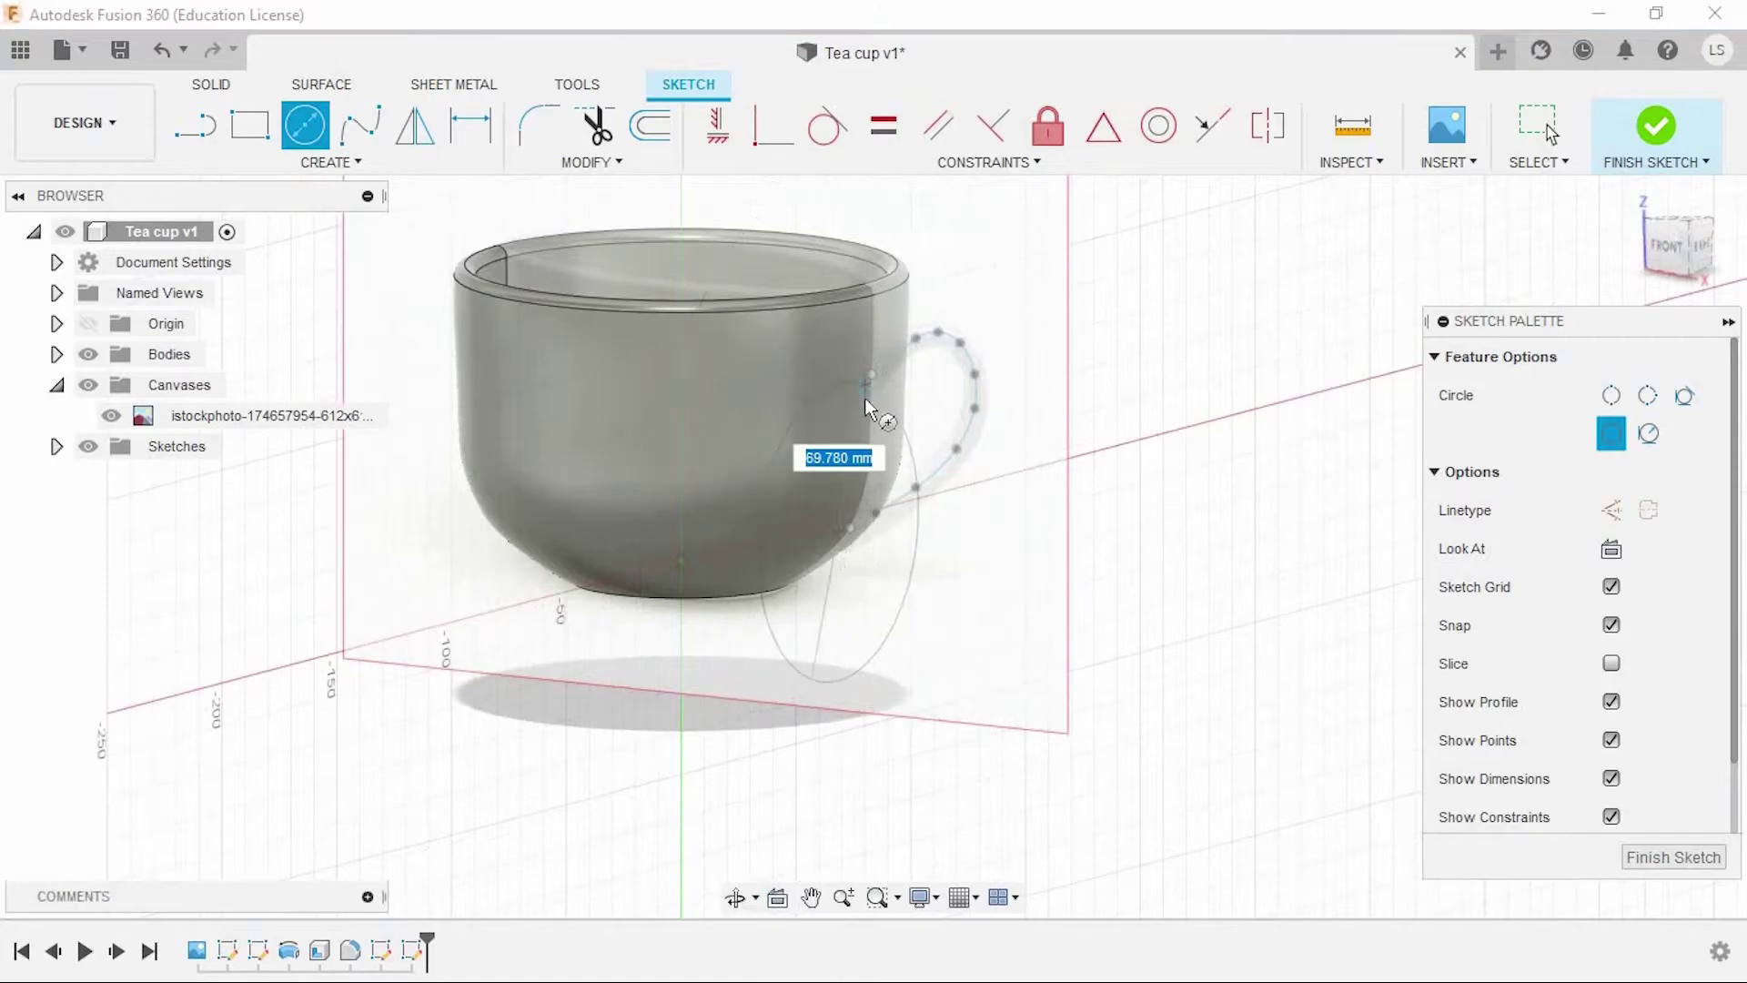
key("Escape")
Hide the cup body, Body1, in the browser
scroll(910, 409, "up", 5)
scroll(910, 409, "up", 3)
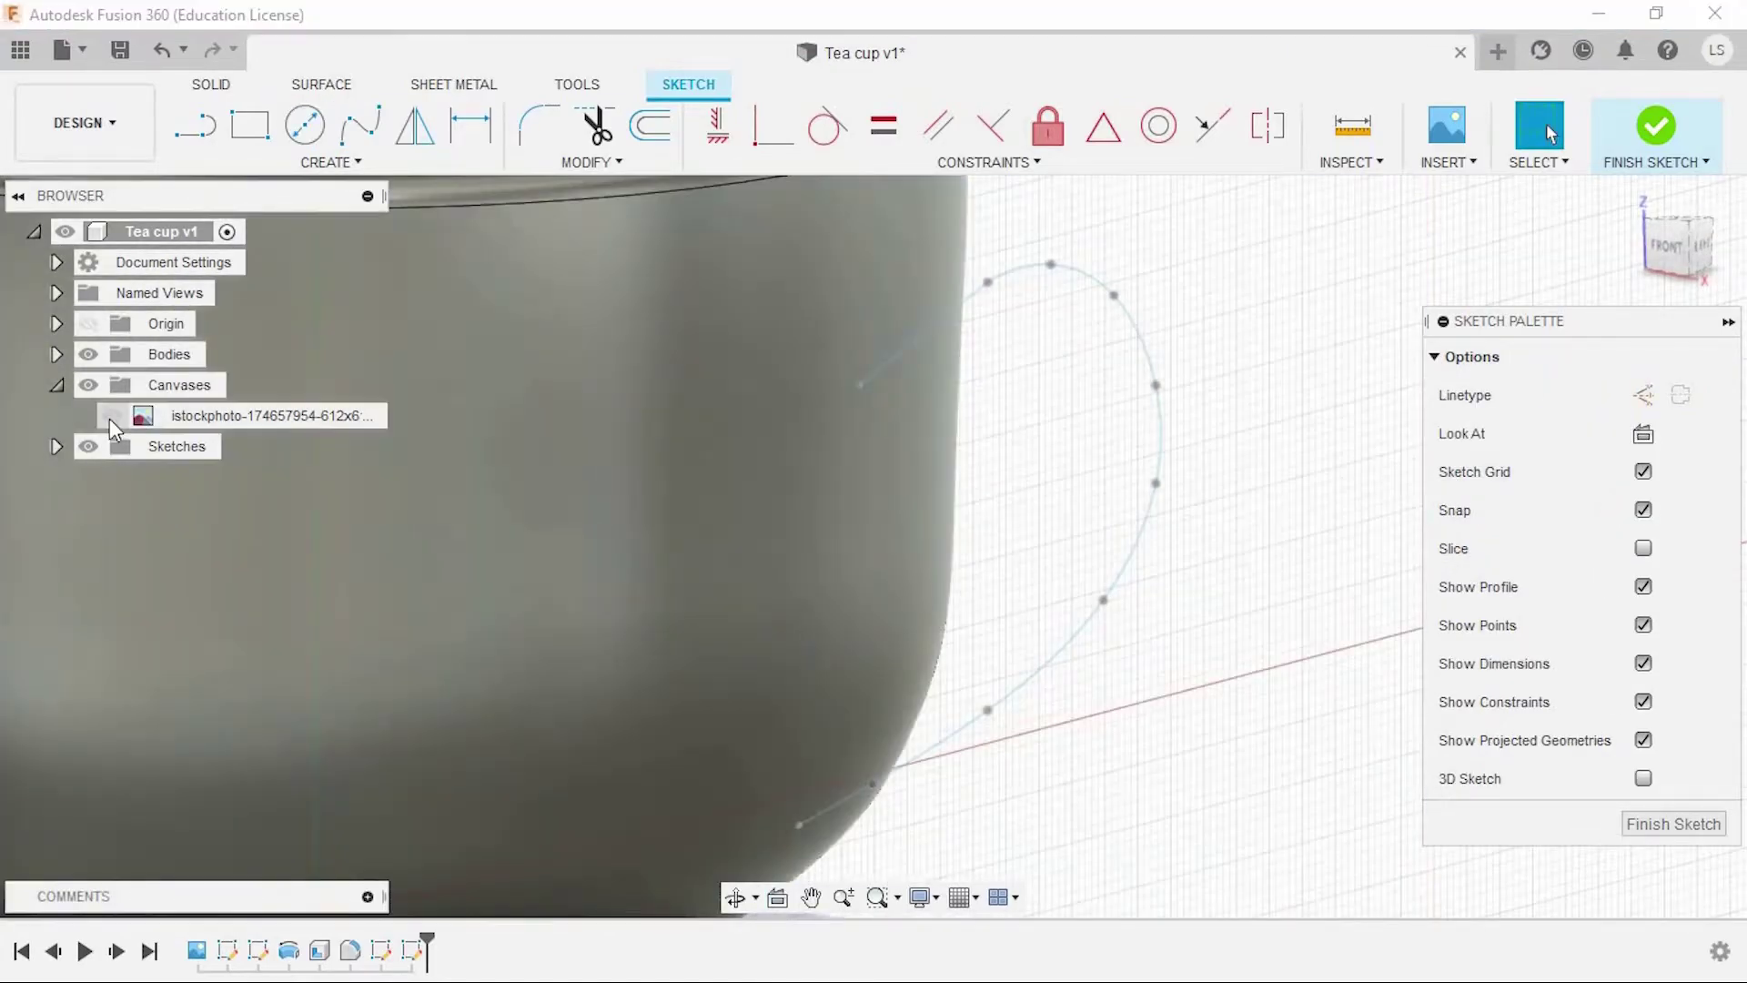
left_click(57, 354)
left_click(111, 385)
scroll(832, 360, "up", 3)
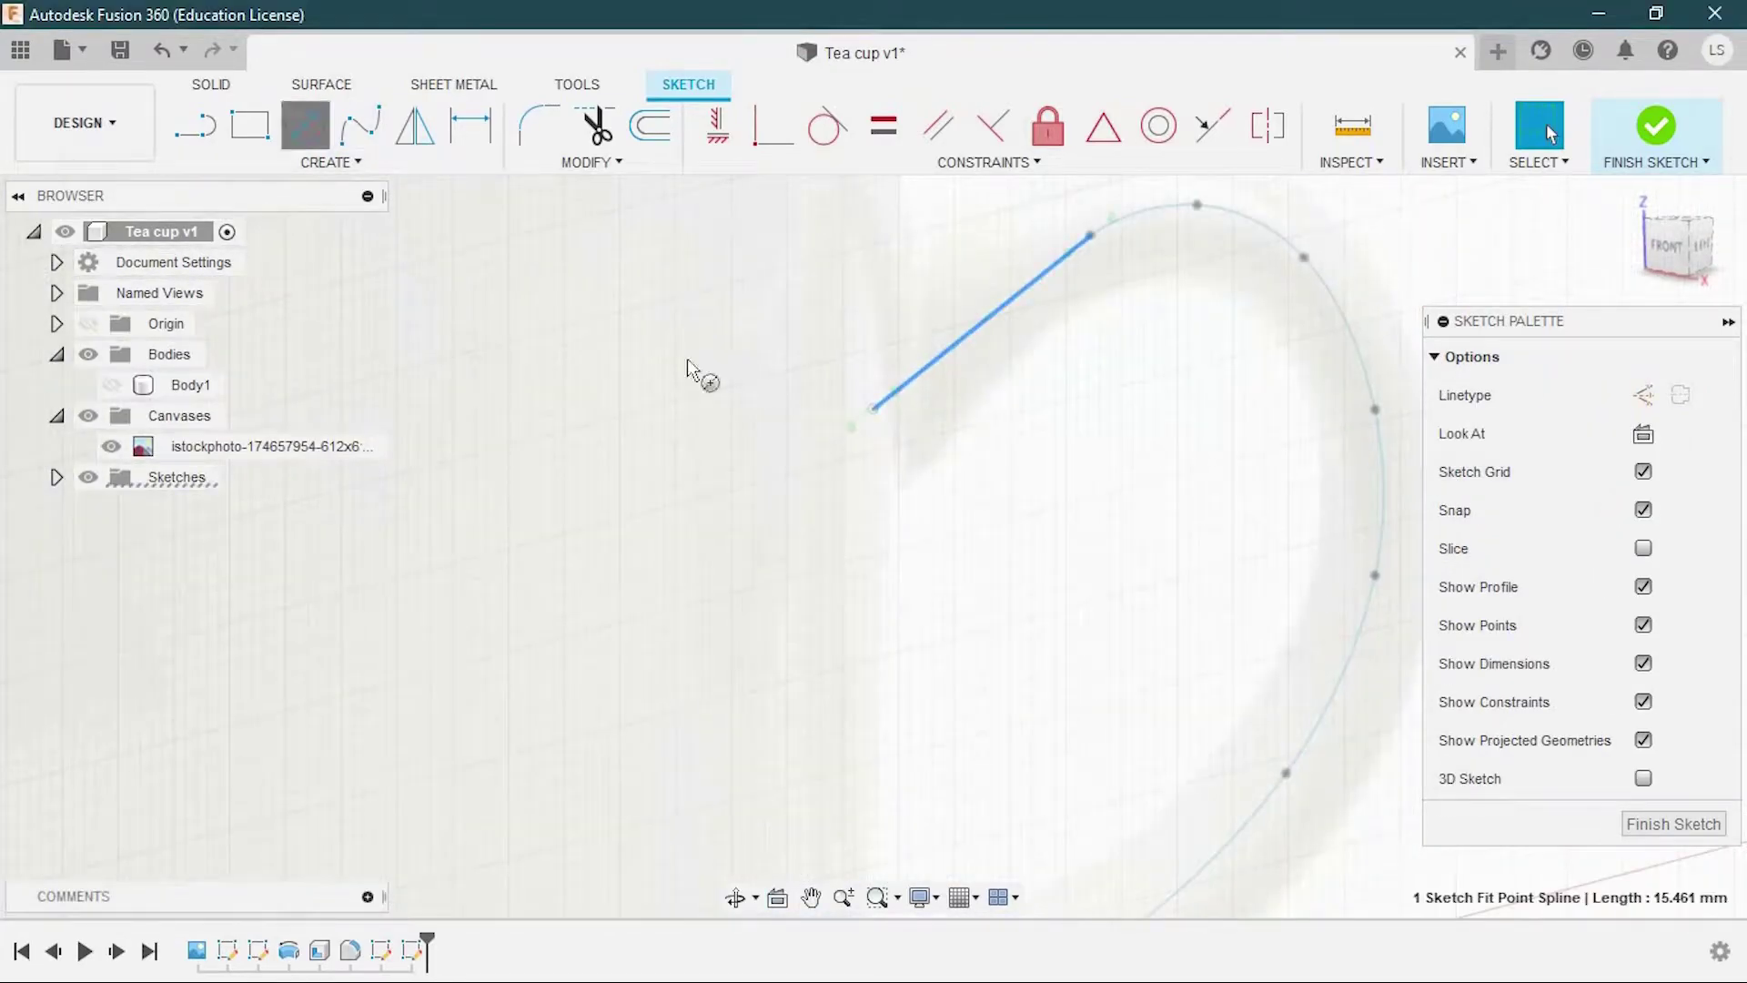
Centre a Center Diameter Circle on the upper end of the handle spline
key("c")
scroll(938, 441, "up", 3)
scroll(1046, 364, "up", 3)
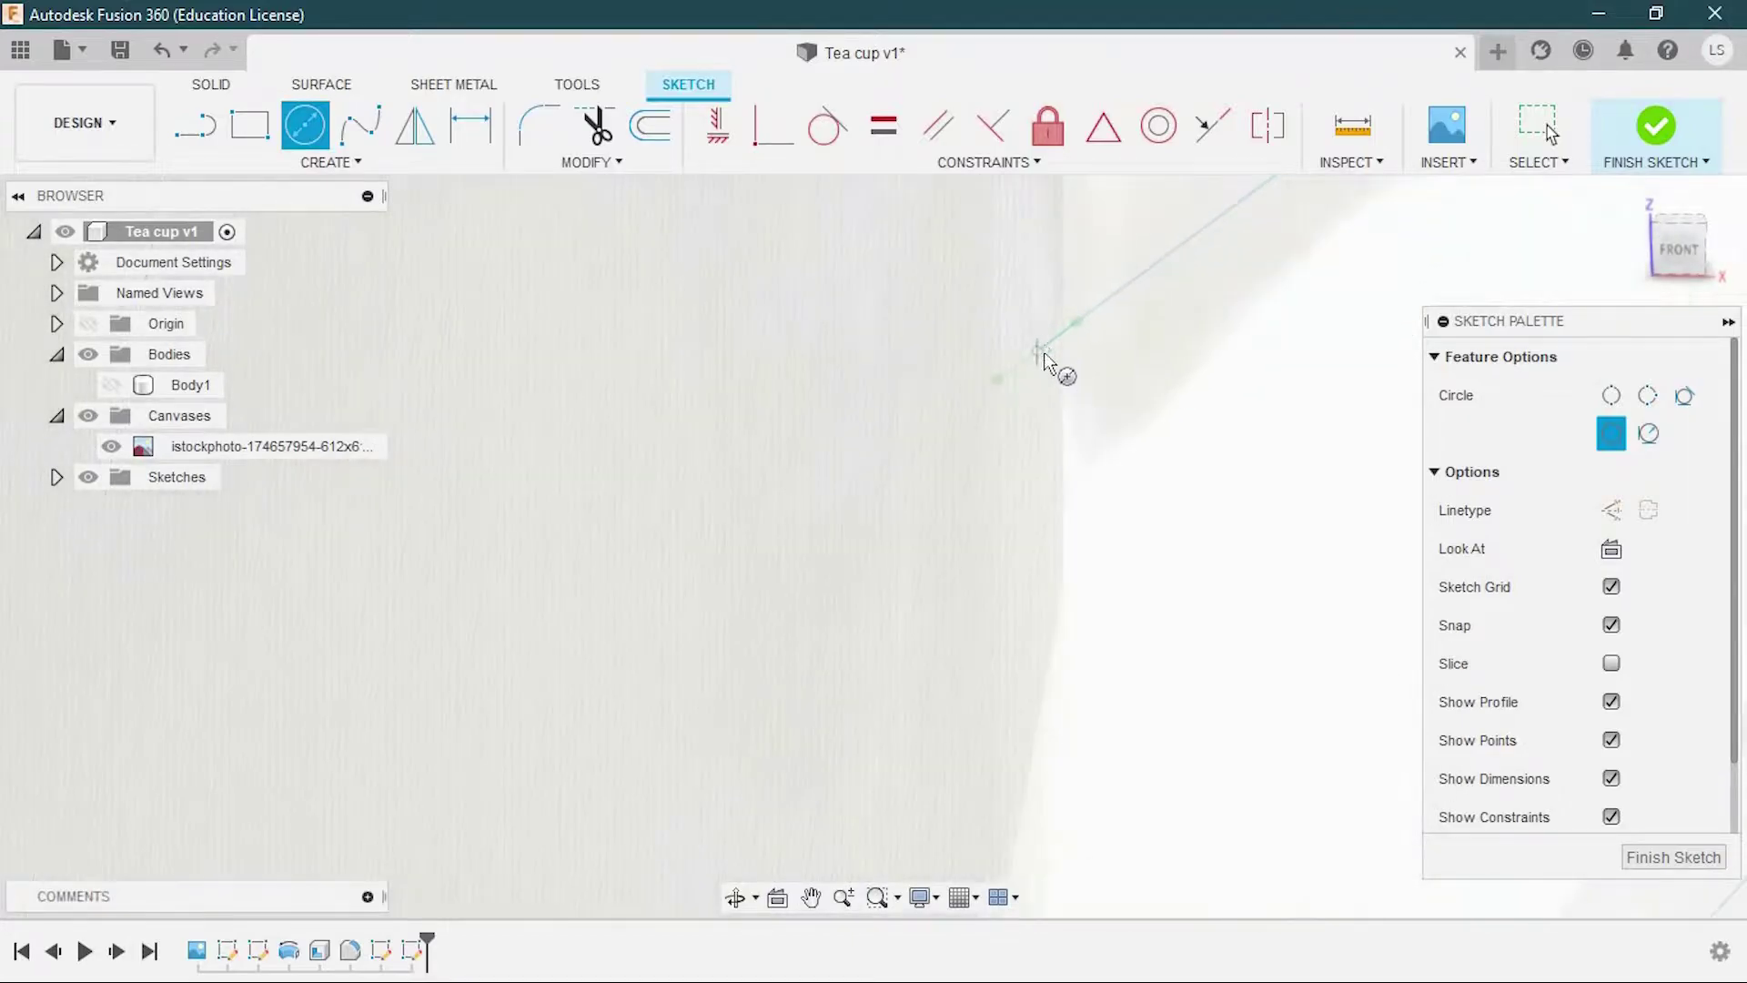
scroll(1045, 359, "down", 3)
key("Escape")
key("c")
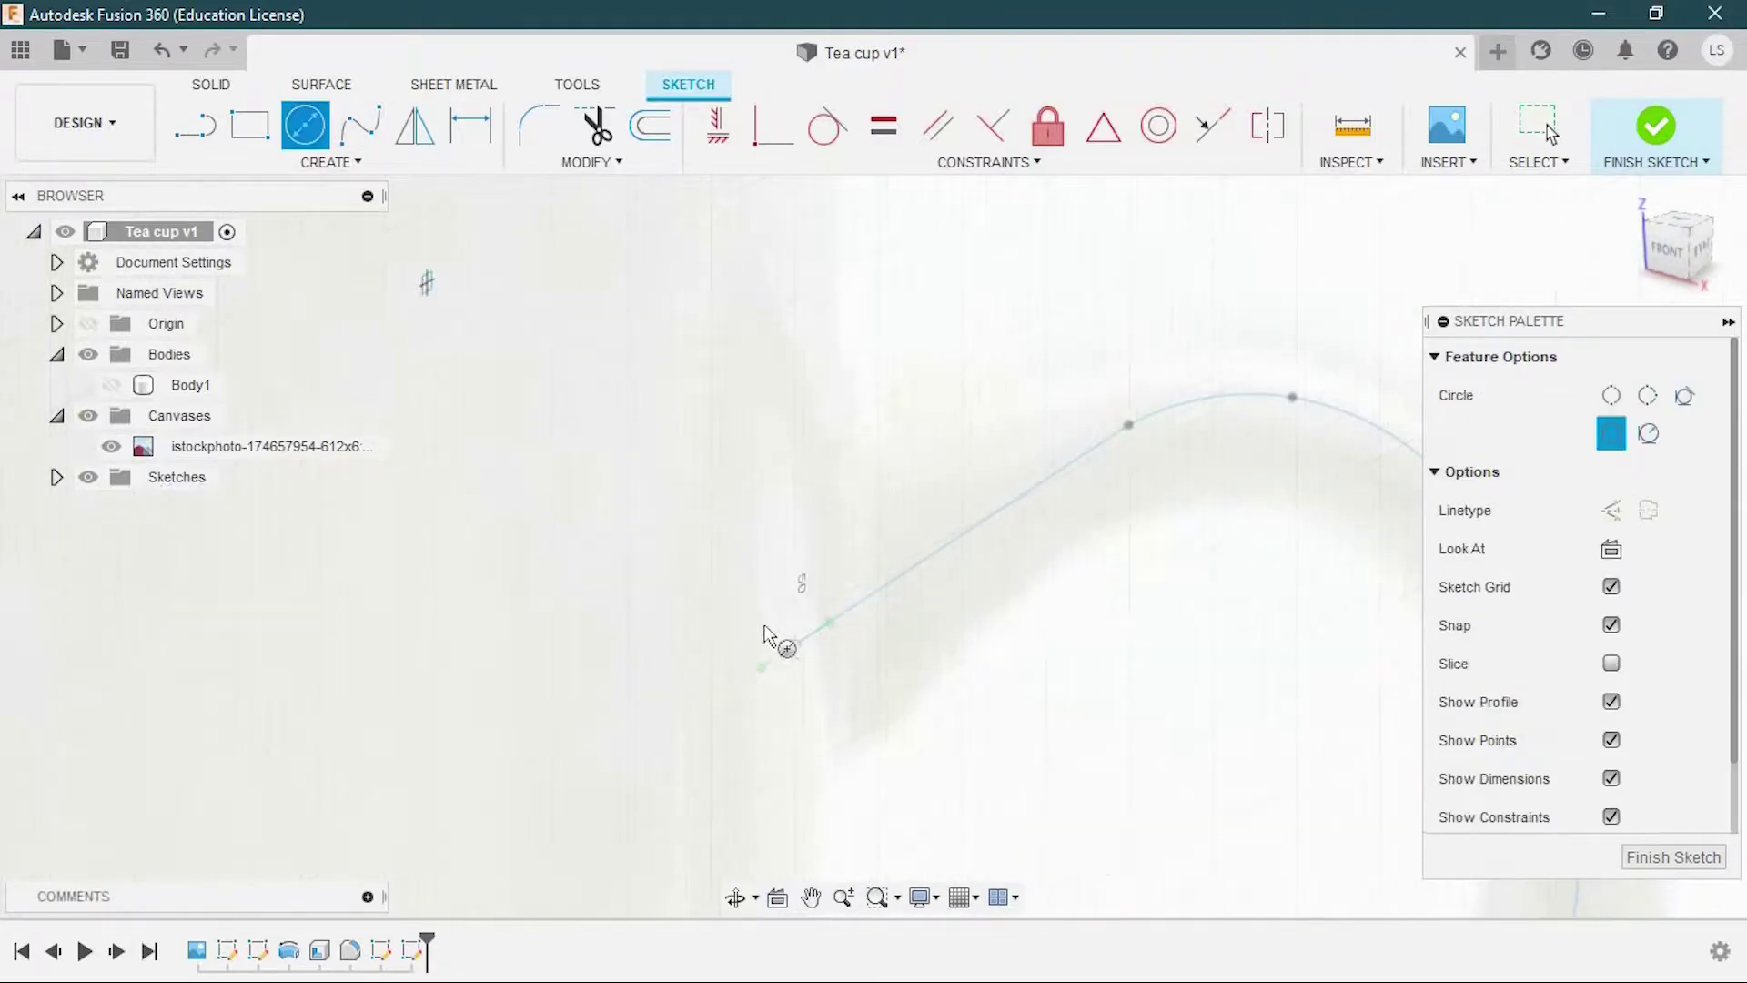
scroll(796, 648, "down", 3)
scroll(843, 670, "down", 3)
mouse_move(773, 679)
middle_mouse_down("shift")
mouse_move(893, 488)
mouse_move(827, 491)
mouse_move(728, 537)
middle_mouse_up("shift")
scroll(709, 542, "up", 3)
scroll(752, 495, "up", 3)
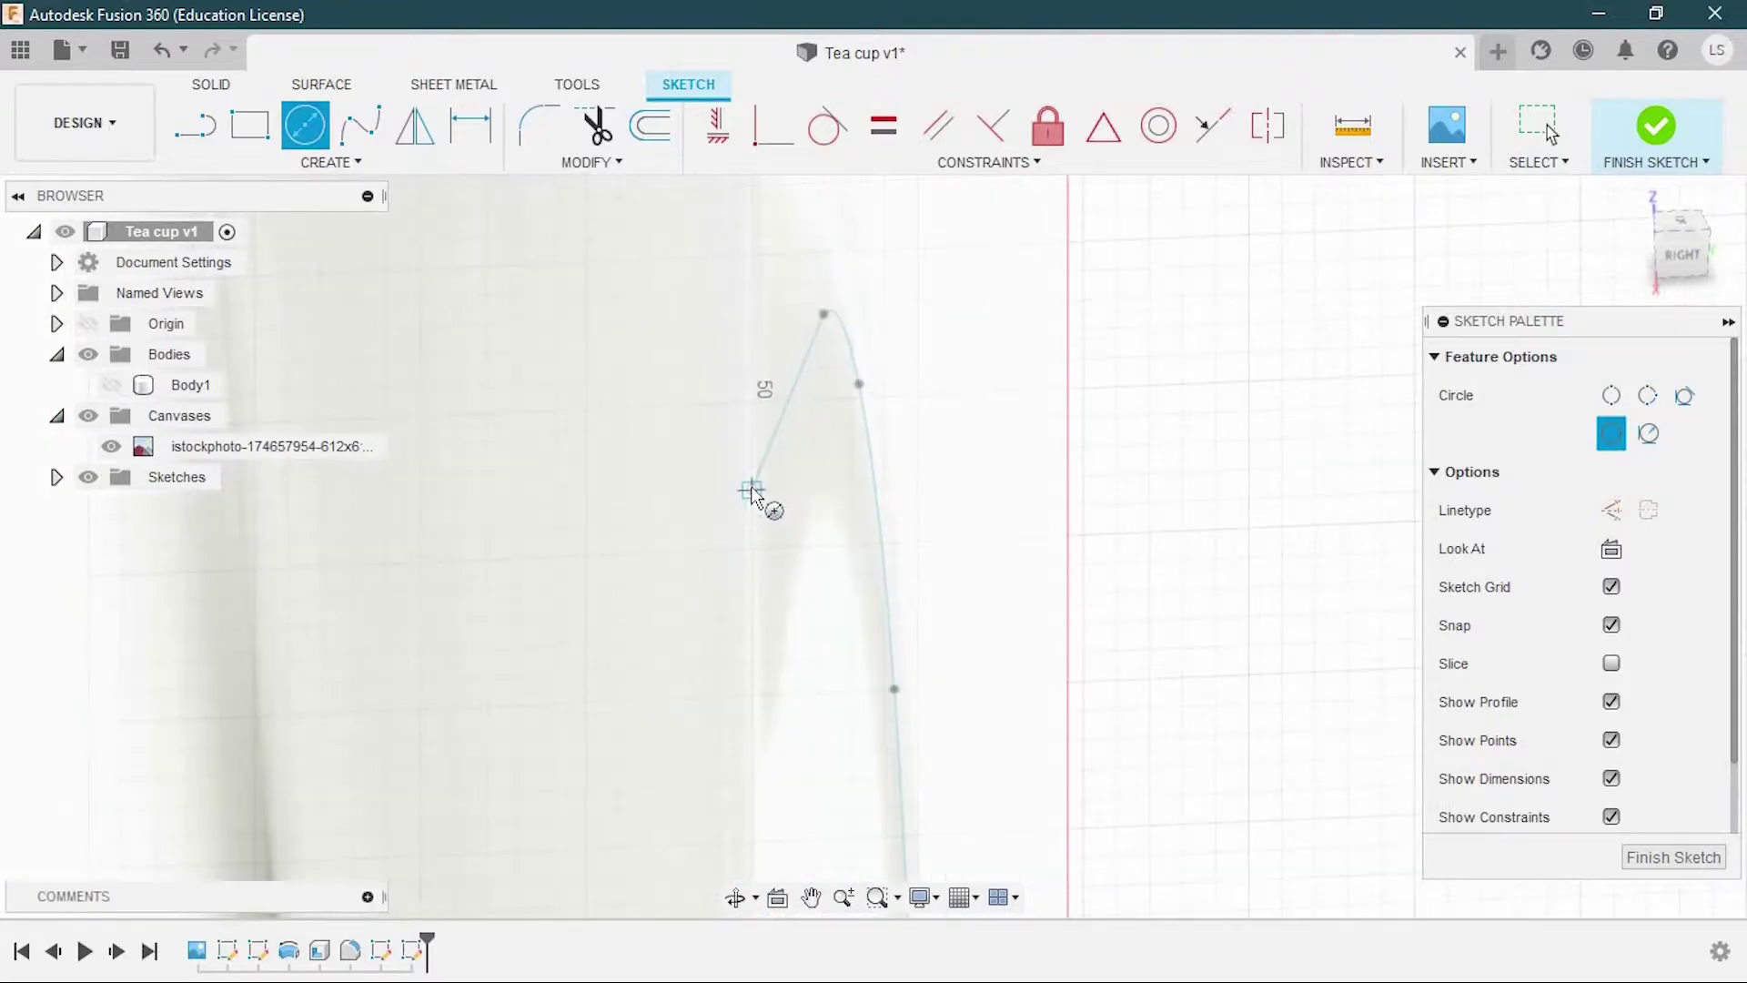
left_click(751, 490)
scroll(843, 542, "up", 5)
scroll(877, 546, "down", 5)
Size the circle into a 47.574 mm² profile and finish the sketch
middle_click_drag(877, 546, 947, 495, "shift")
scroll(1080, 476, "up", 4)
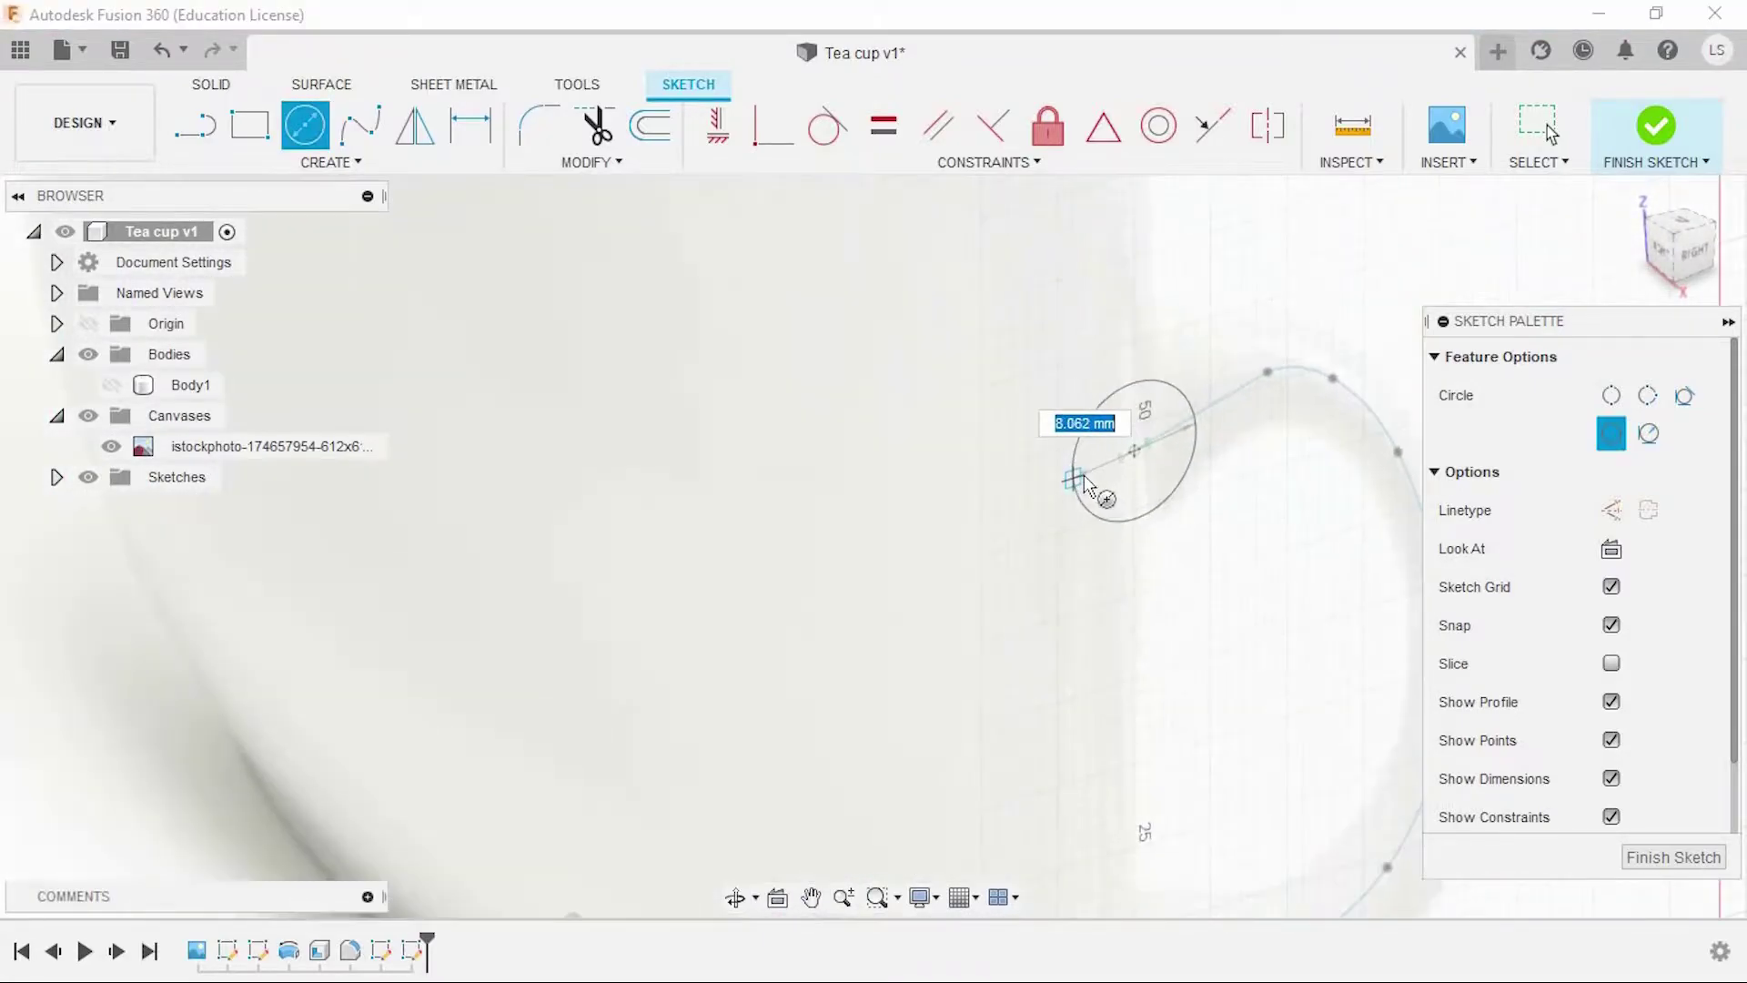
left_click(1162, 557)
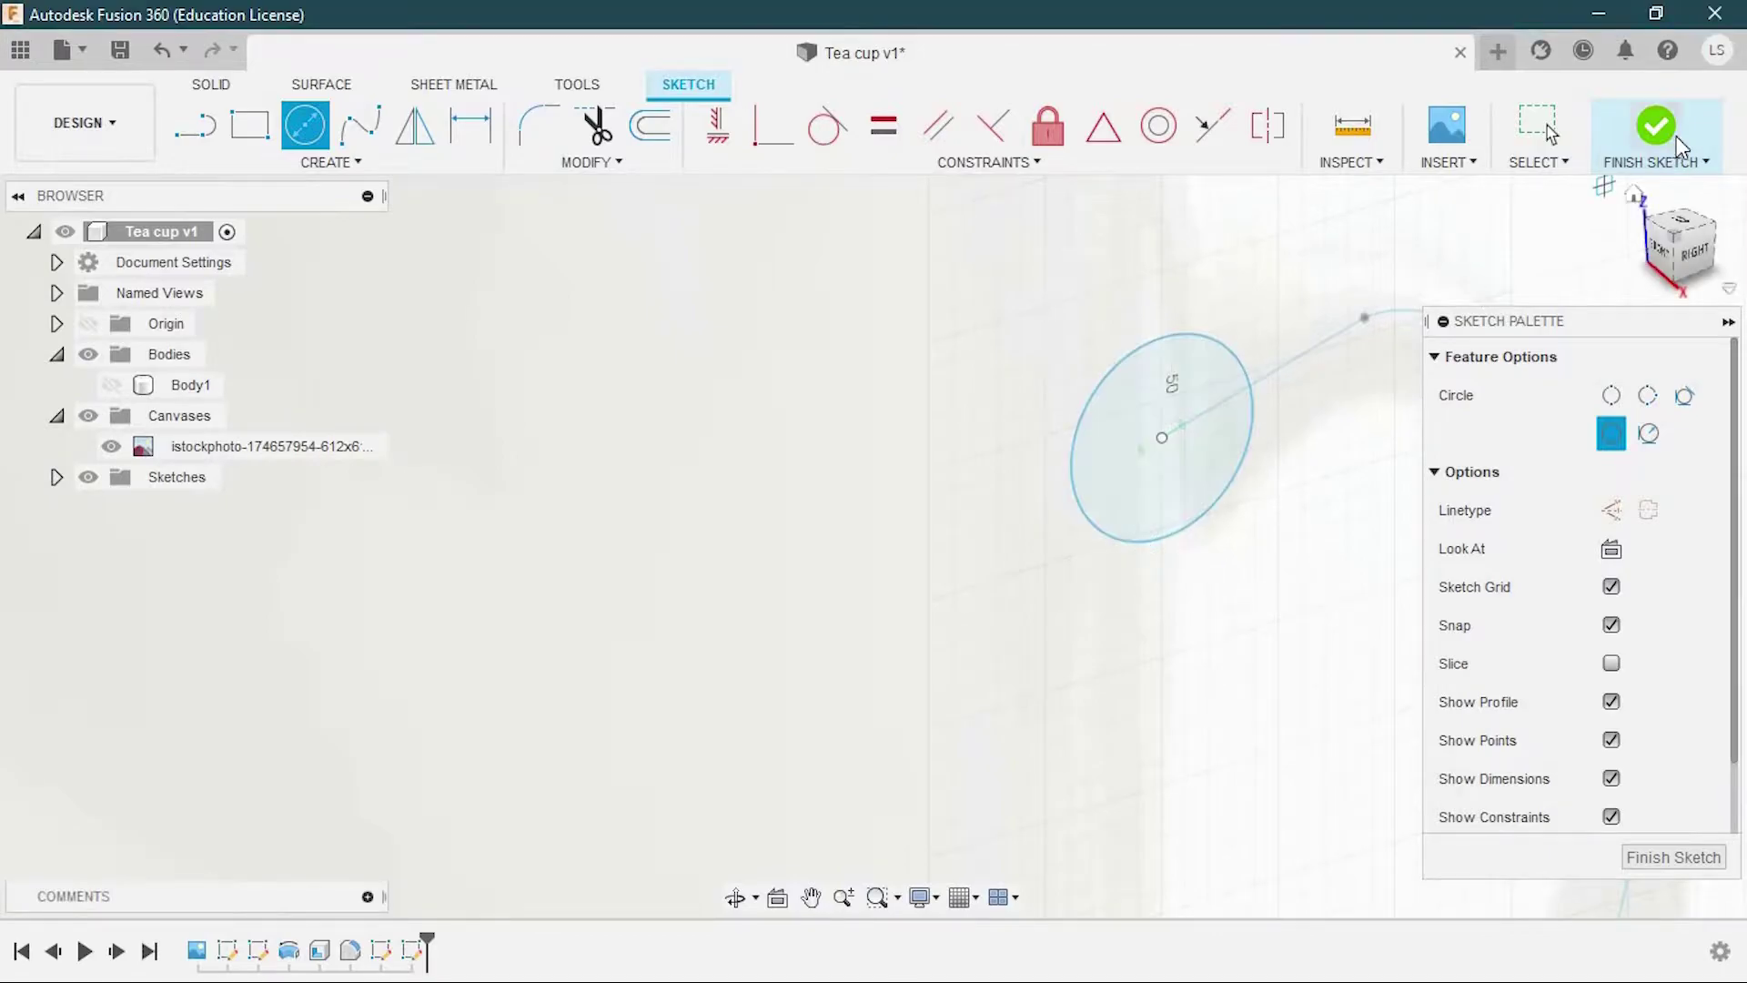
left_click(1654, 122)
scroll(1220, 522, "down", 5)
mouse_move(1162, 542)
middle_mouse_down("shift")
mouse_move(1334, 538)
mouse_move(992, 541)
middle_mouse_up("shift")
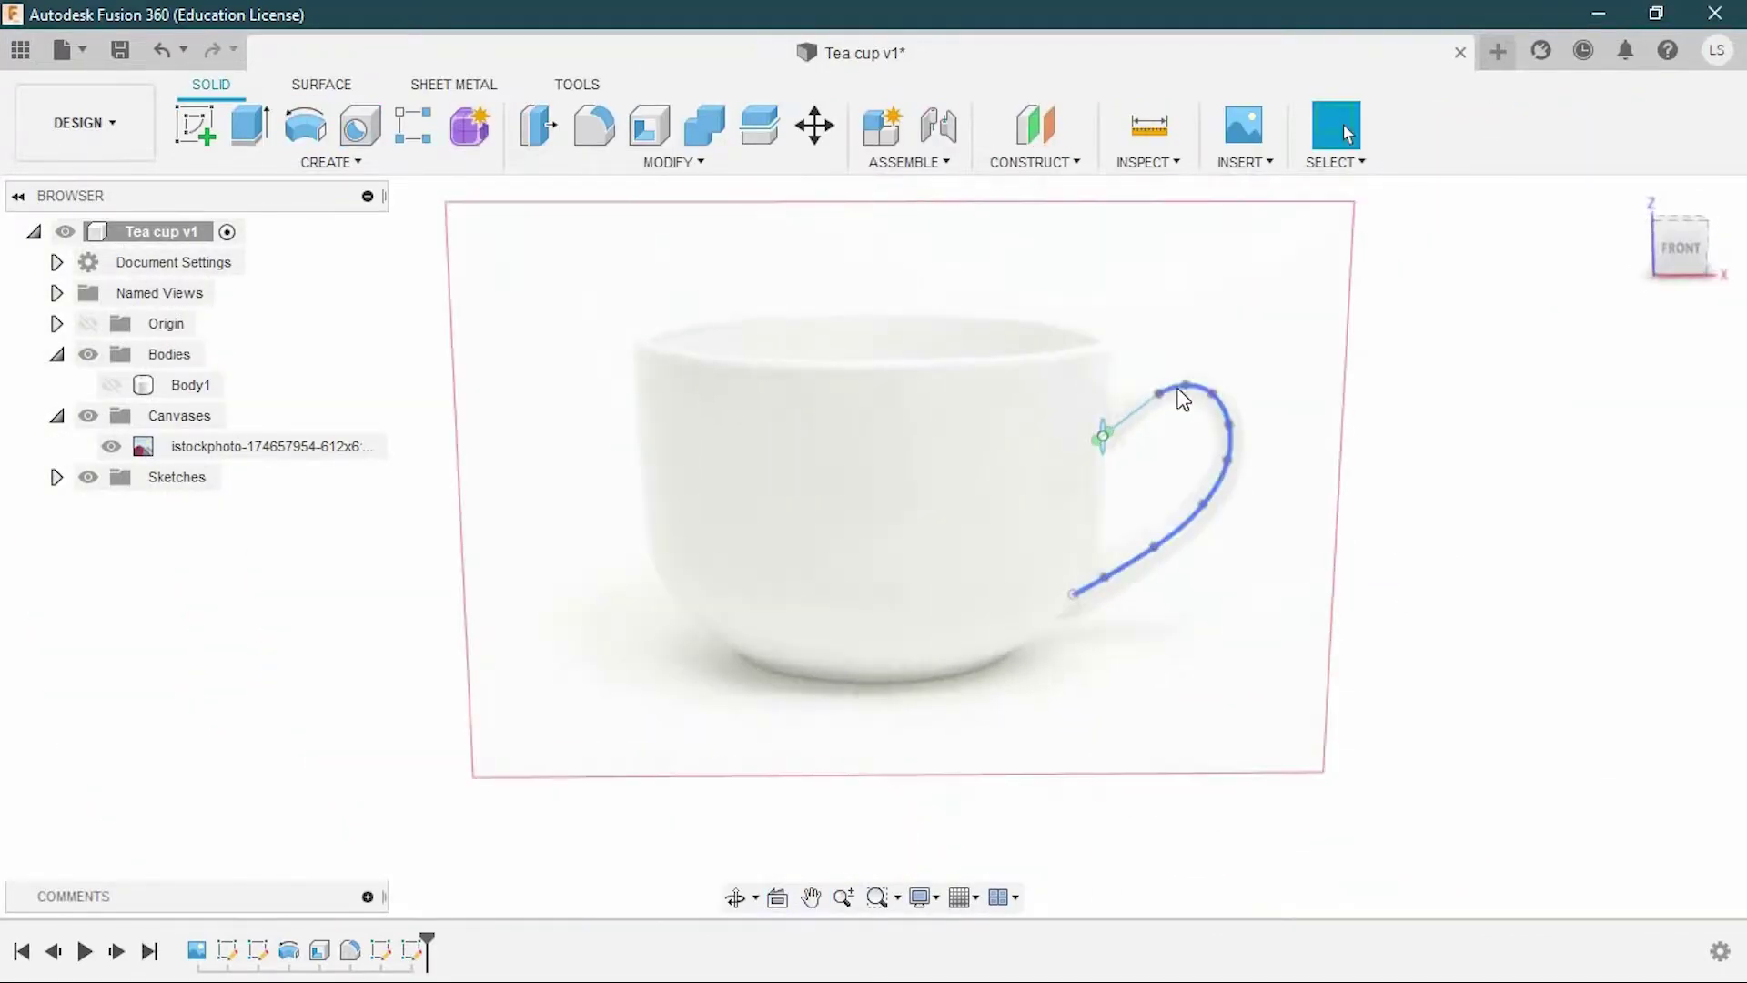
scroll(972, 544, "up", 4)
Sweep the circle profile along the handle spline into a solid tube
left_click(859, 590)
scroll(873, 596, "down", 3)
left_click(331, 162)
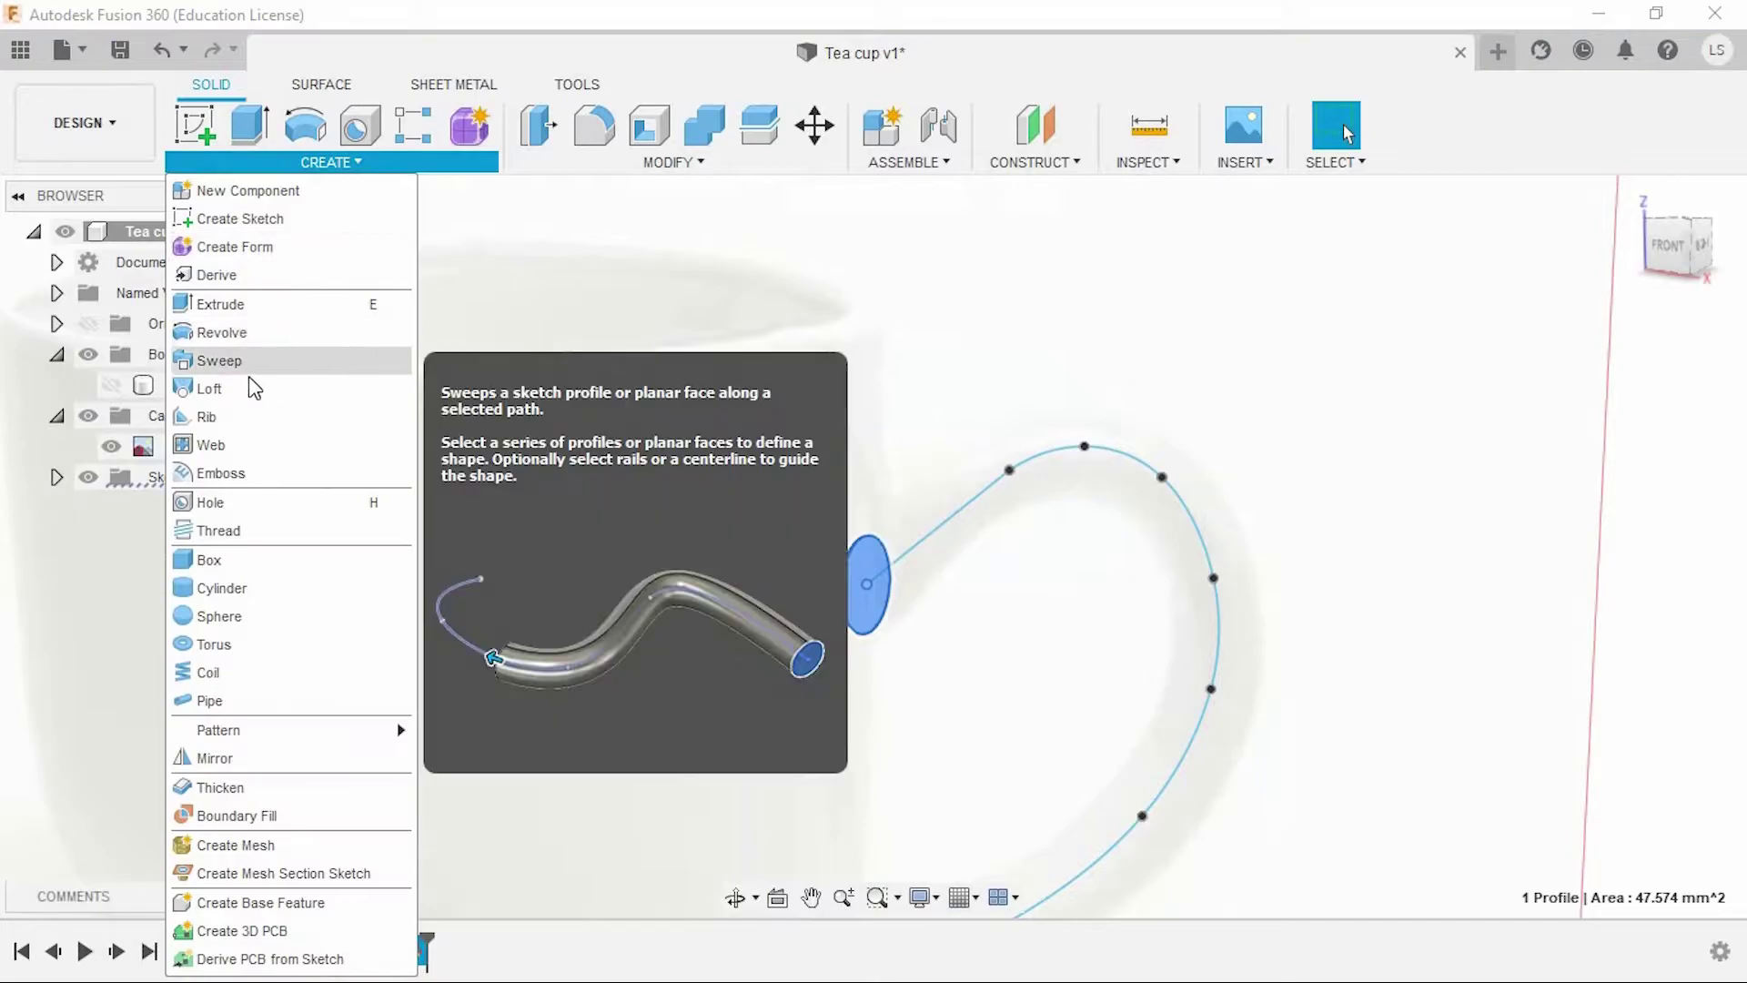
left_click(259, 359)
left_click(1055, 481)
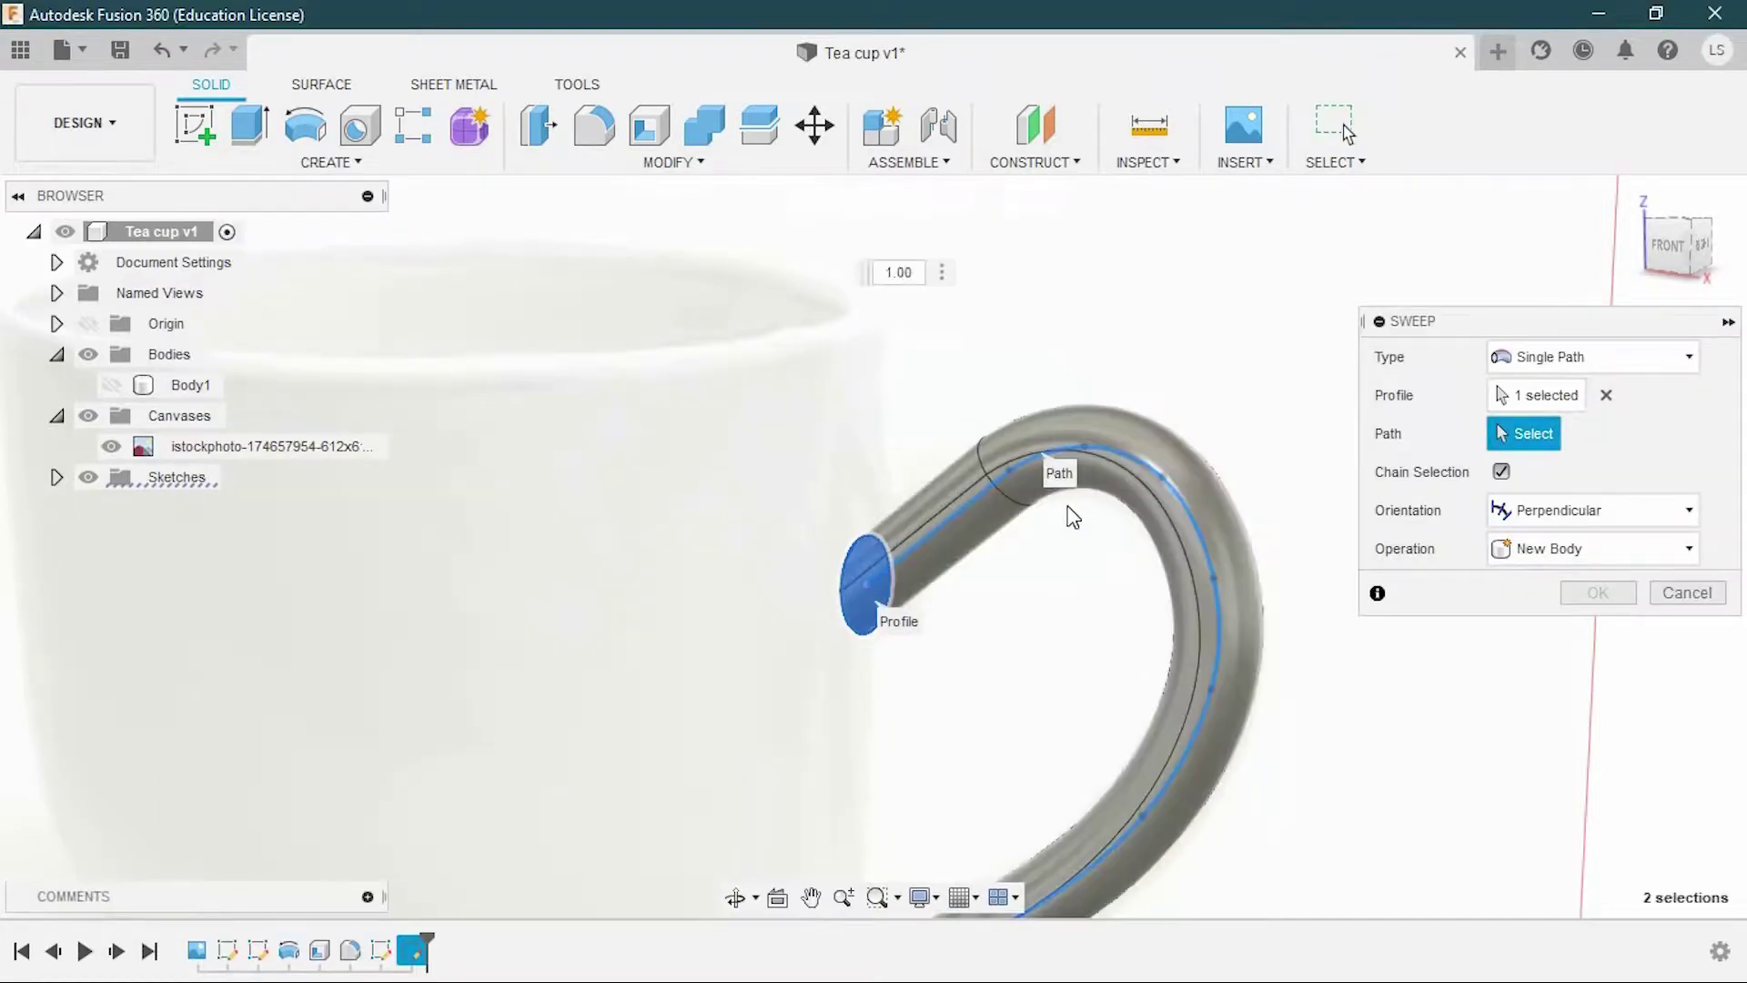
left_click(1623, 719)
Rotate one handle end face by -15° toward the cup wall
mouse_move(1248, 417)
middle_mouse_down("shift")
mouse_move(1307, 491)
mouse_move(908, 359)
middle_mouse_up("shift")
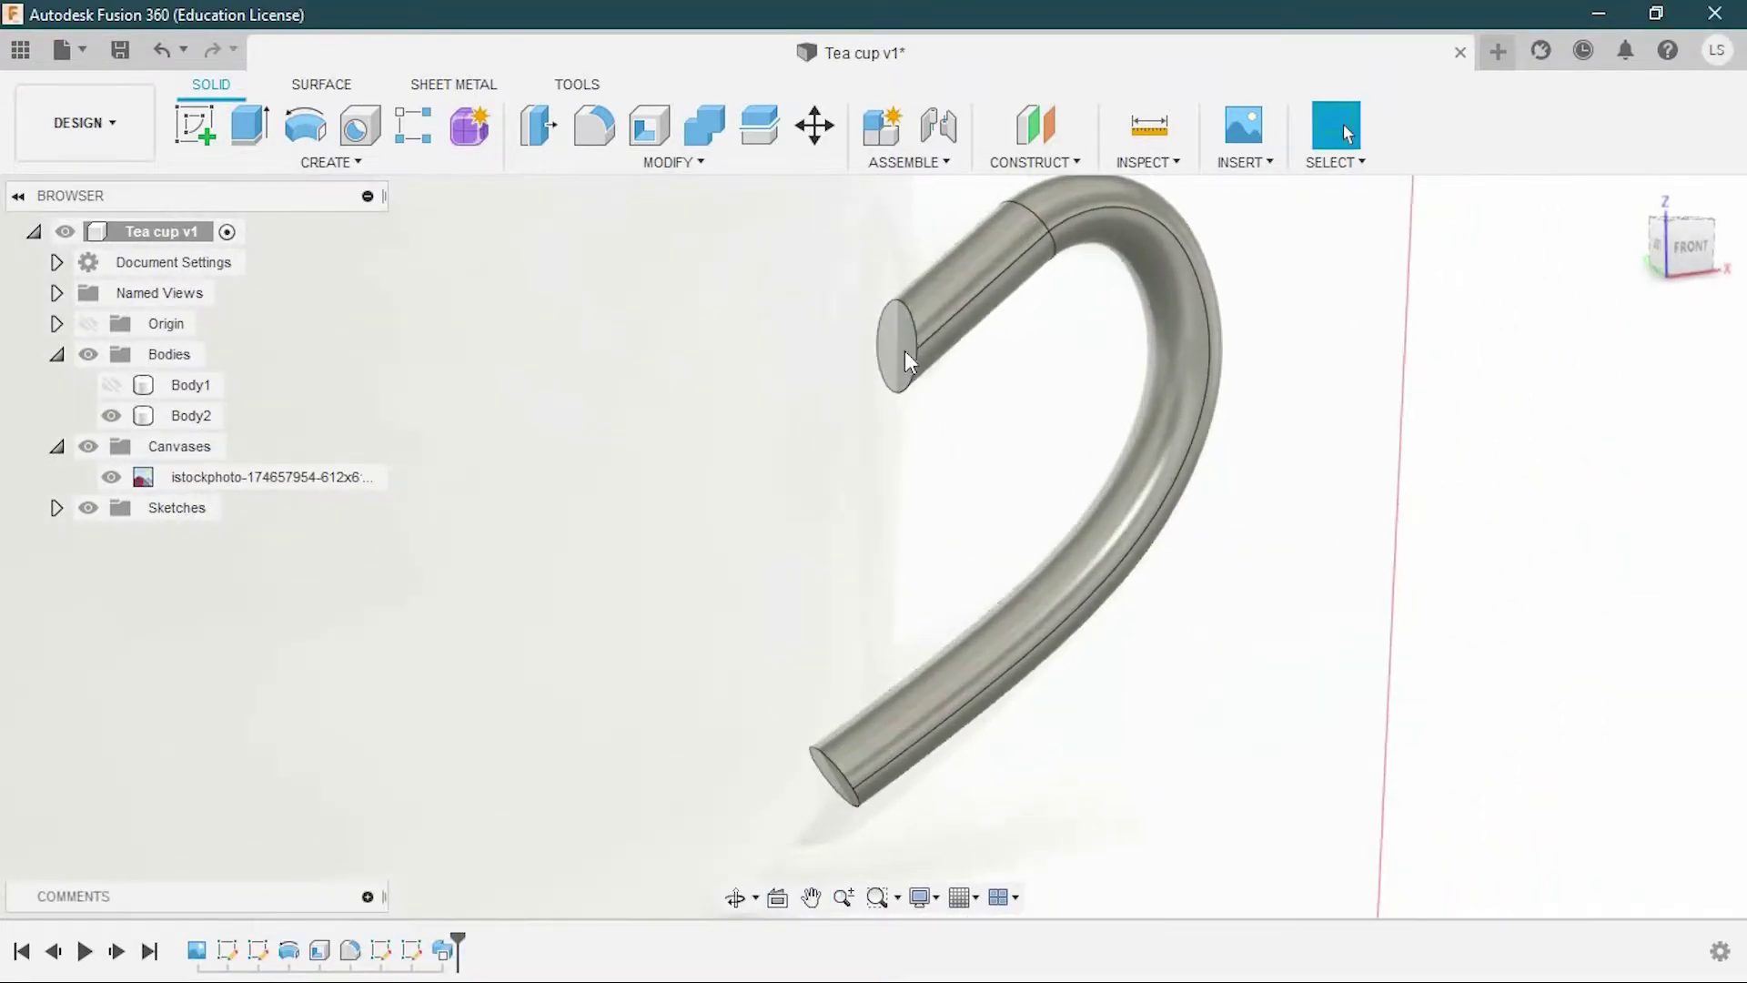
left_click(1647, 267)
key("m")
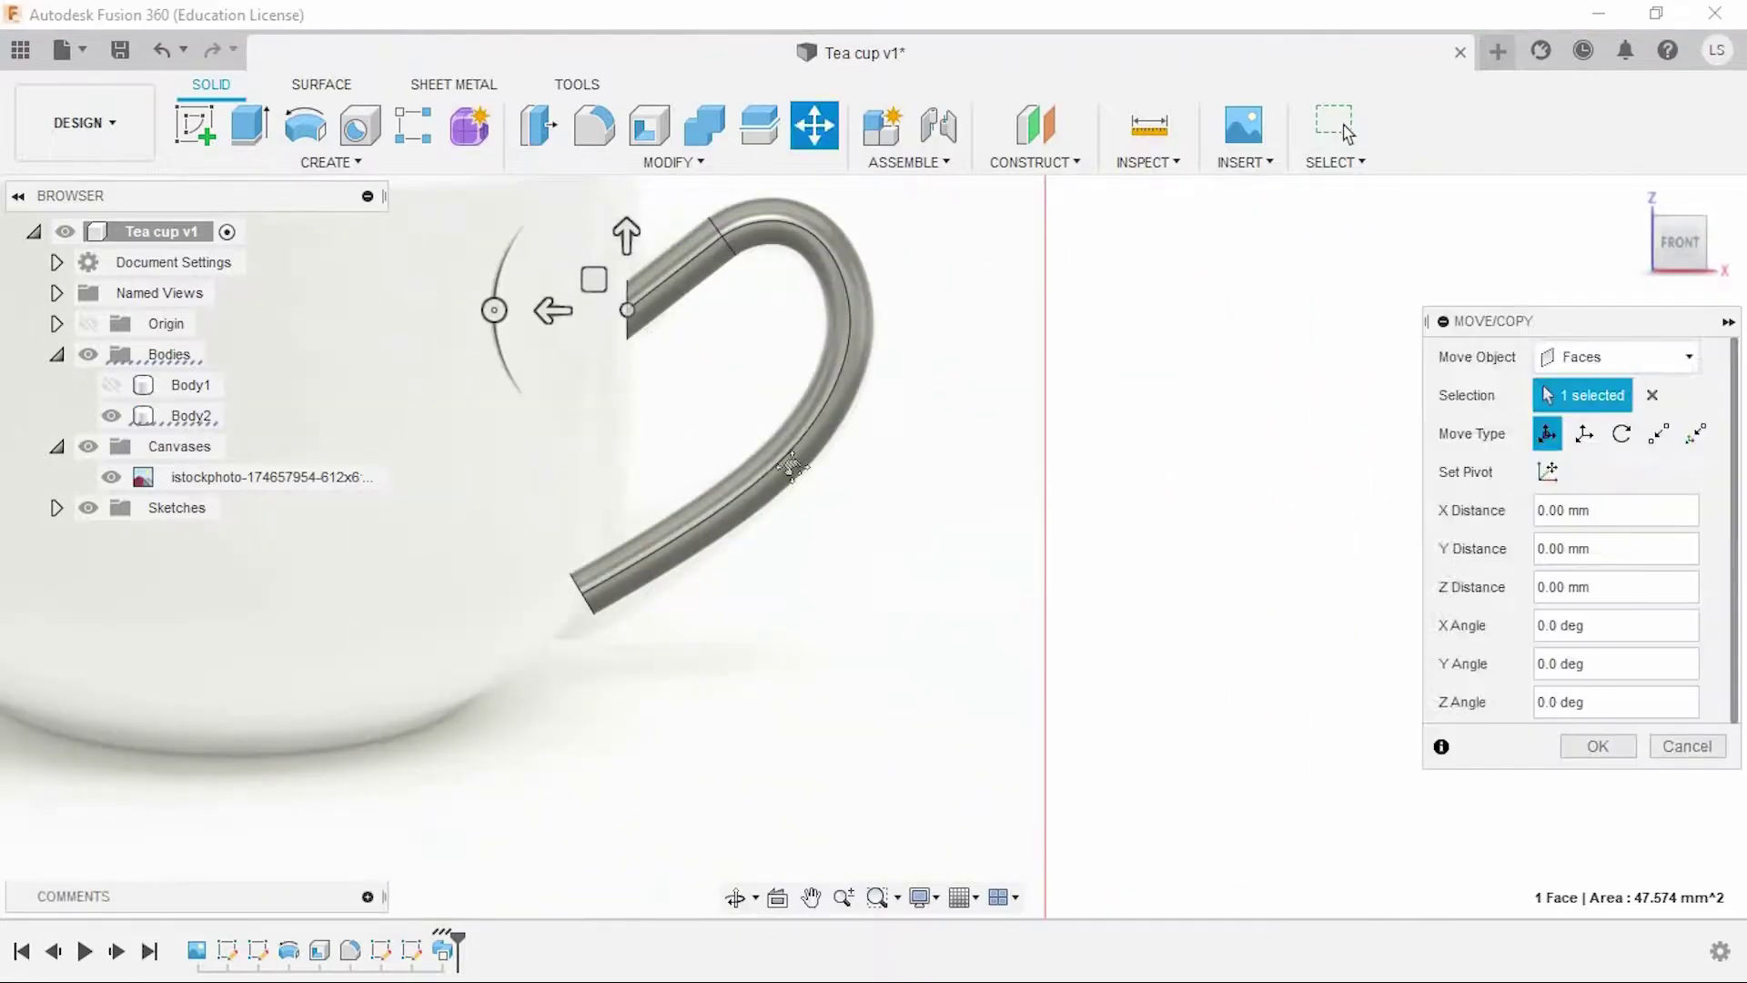
scroll(652, 344, "up", 4)
left_click_drag(644, 418, 638, 437)
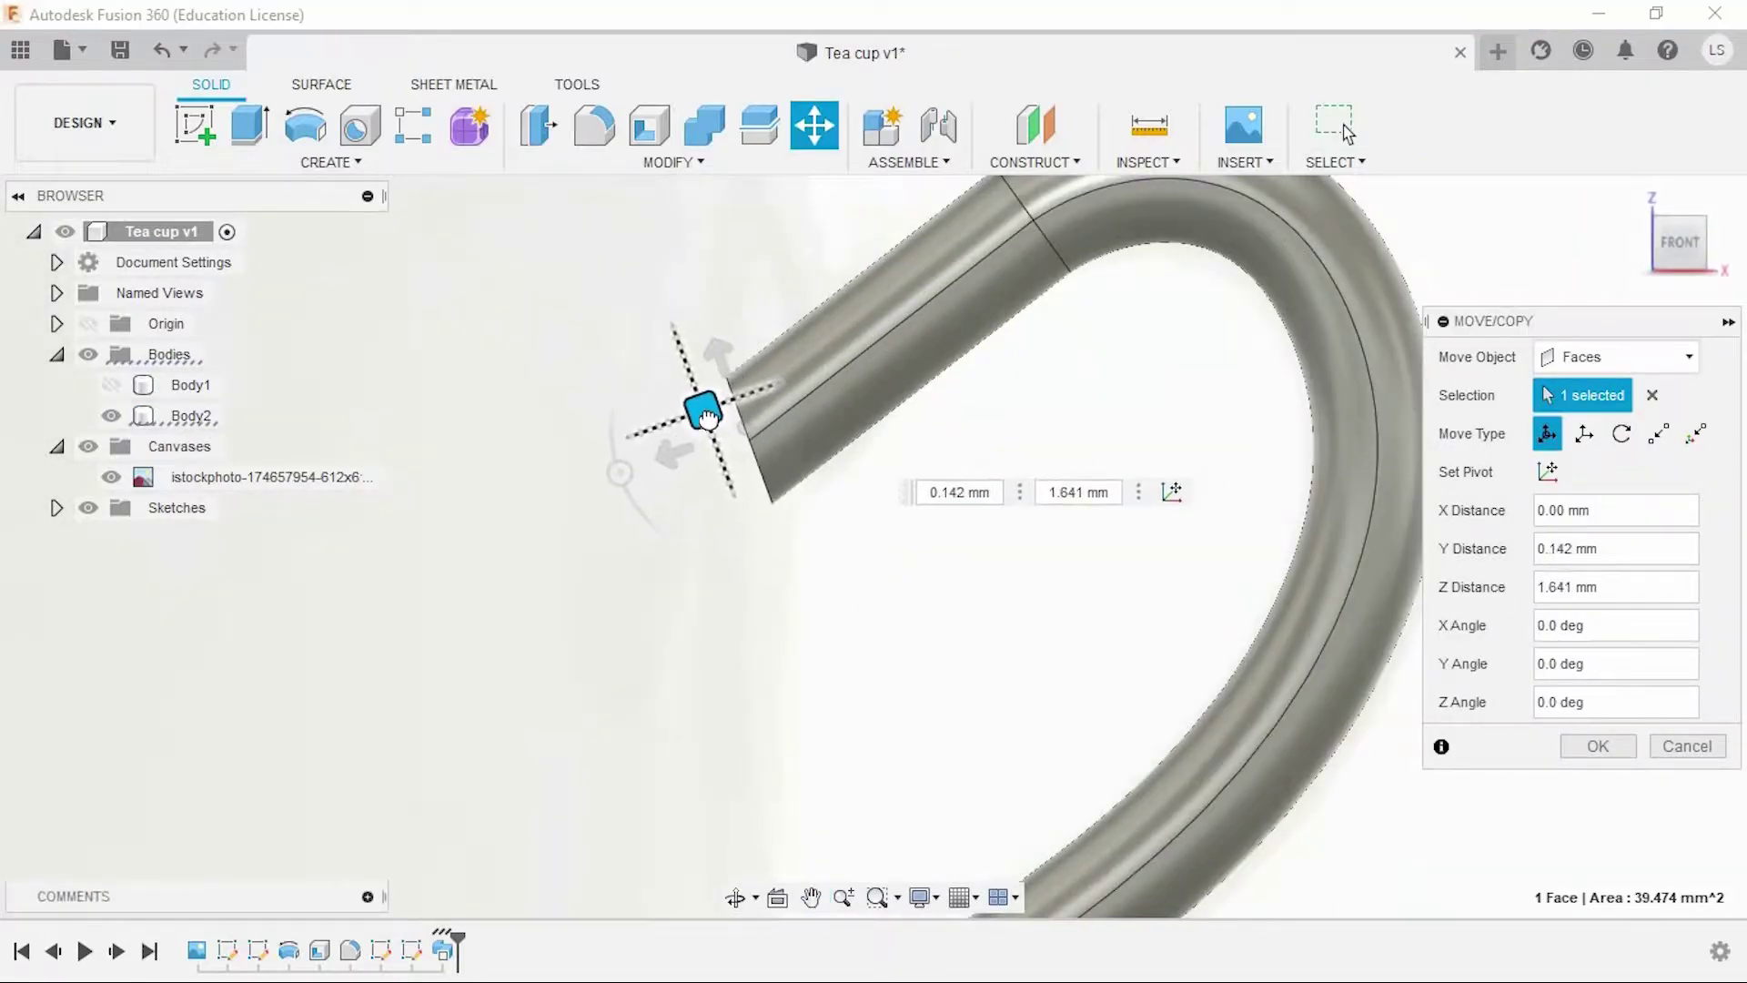
left_click(1598, 745)
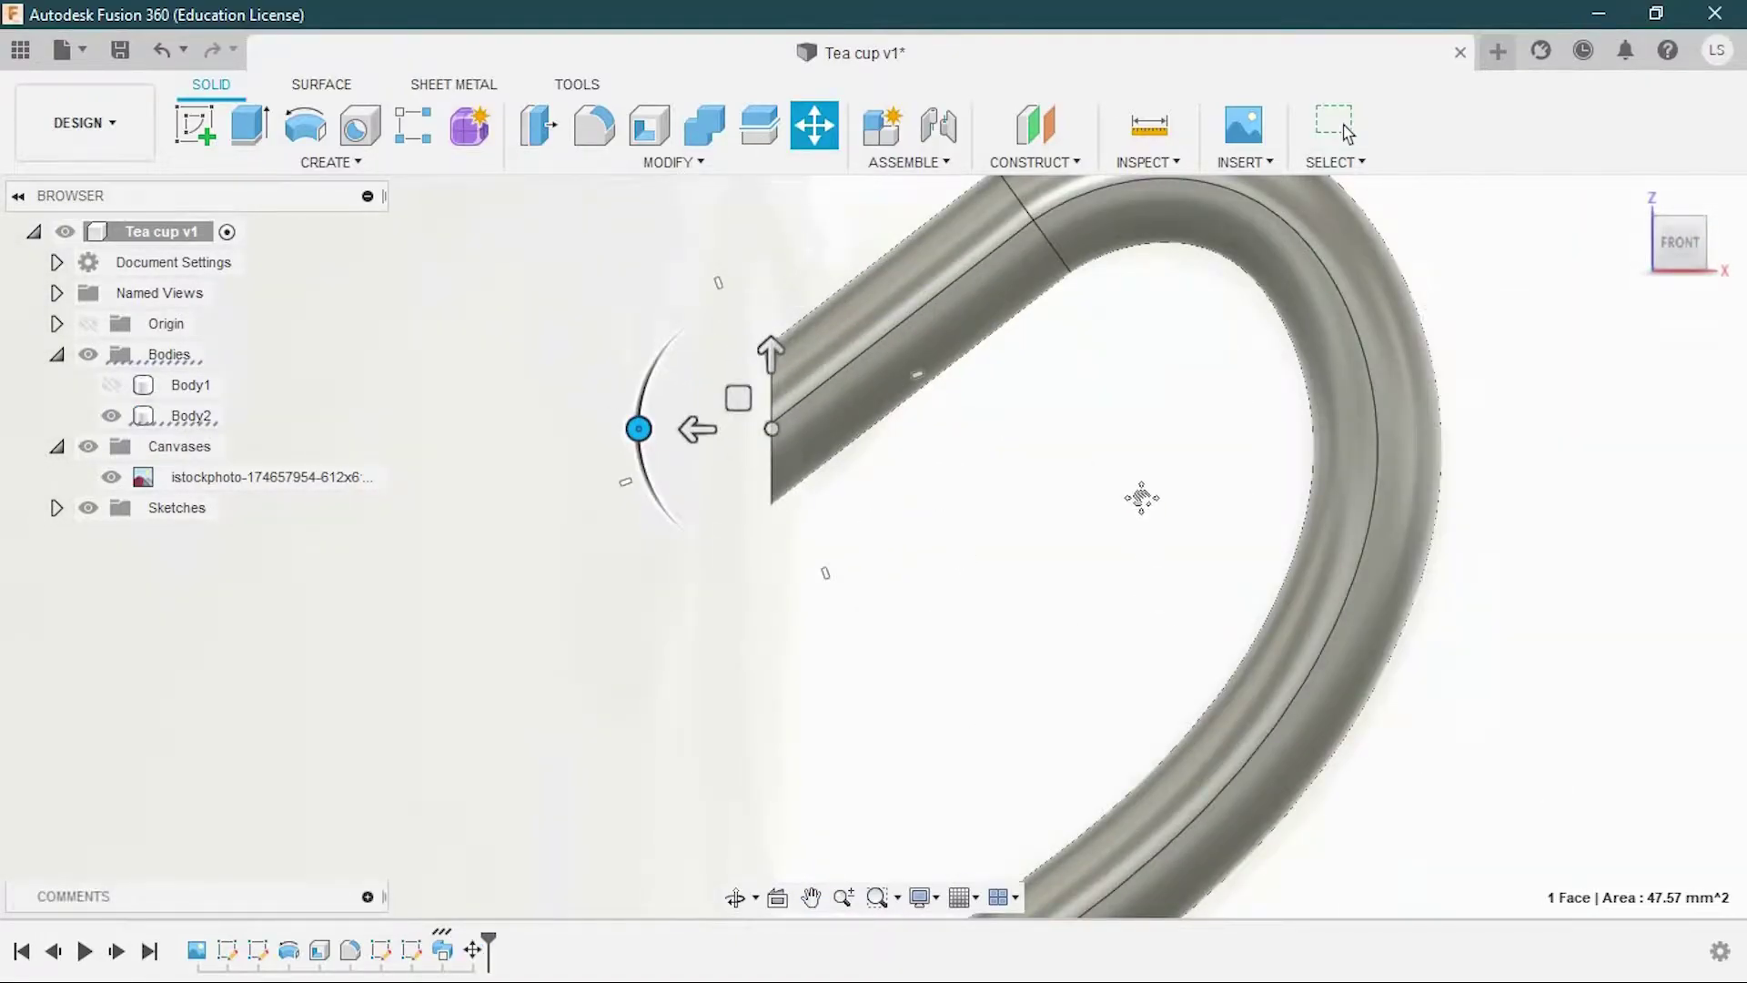
scroll(1092, 498, "down", 2)
scroll(945, 723, "up", 1)
scroll(1014, 625, "up", 2)
scroll(1014, 625, "down", 2)
Move the other handle end face 4 mm along Z into the cup
left_click(1074, 641)
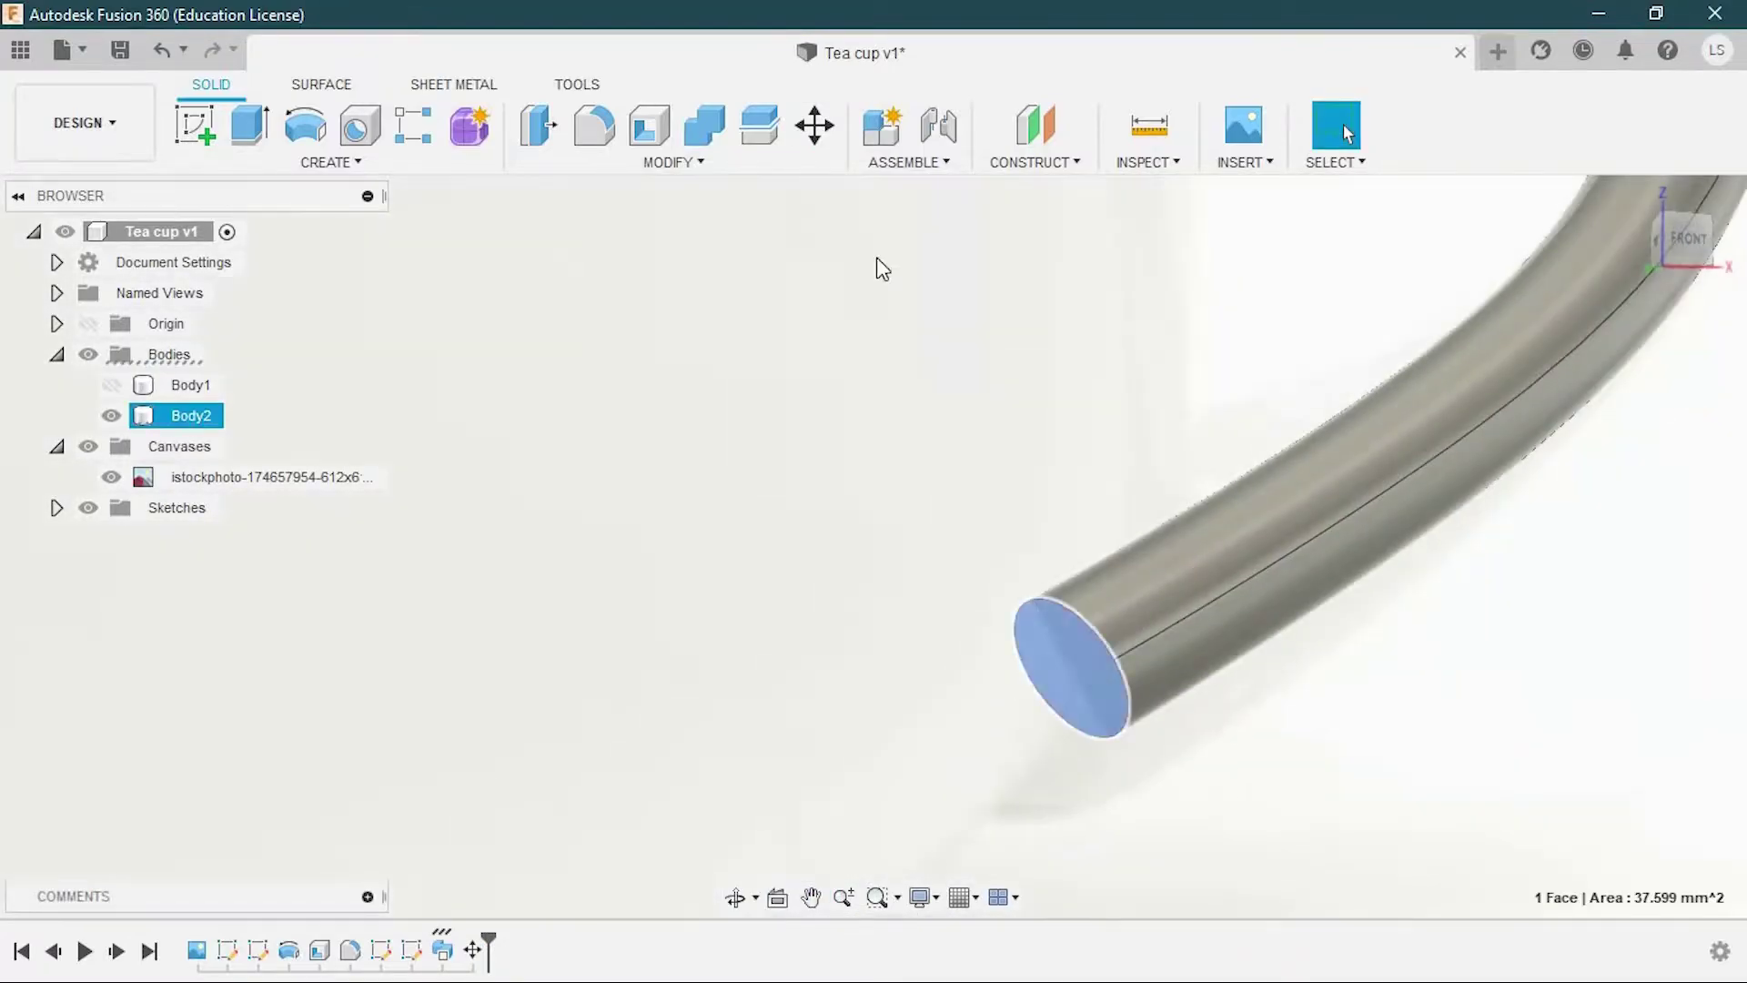
key("m")
scroll(1280, 533, "down", 1)
scroll(788, 691, "down", 2)
scroll(837, 546, "up", 2)
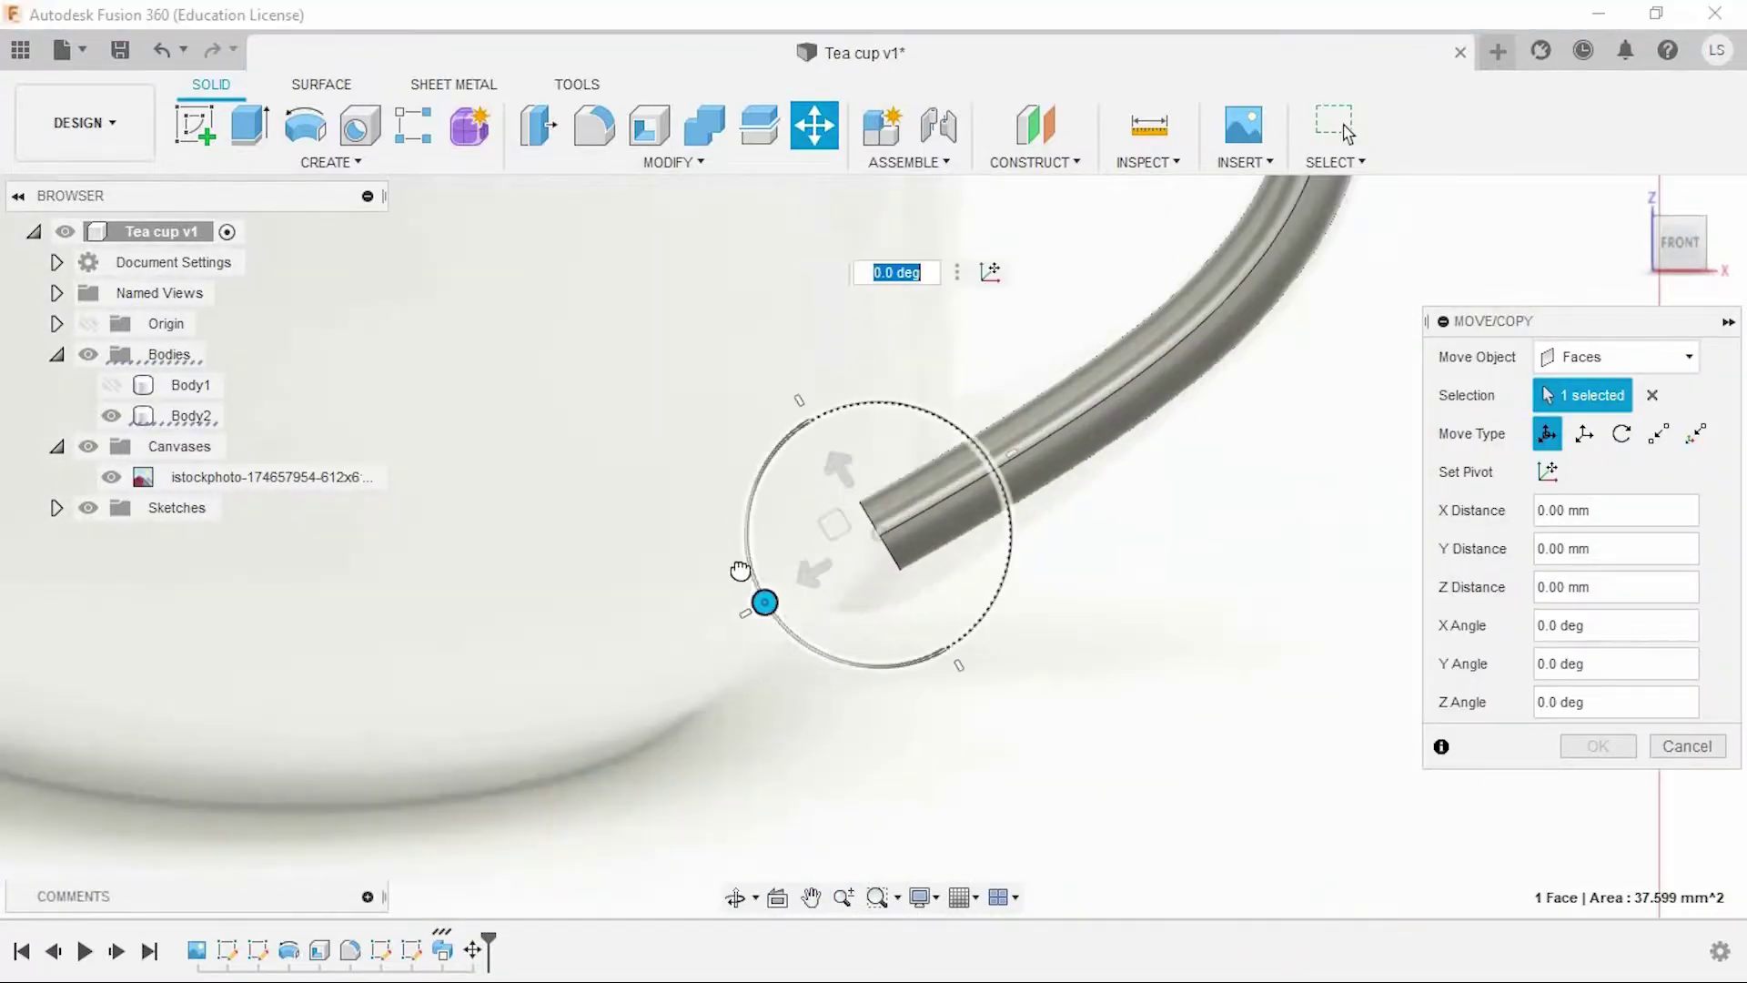
scroll(914, 560, "up", 2)
left_click_drag(801, 582, 719, 637)
scroll(664, 651, "down", 1)
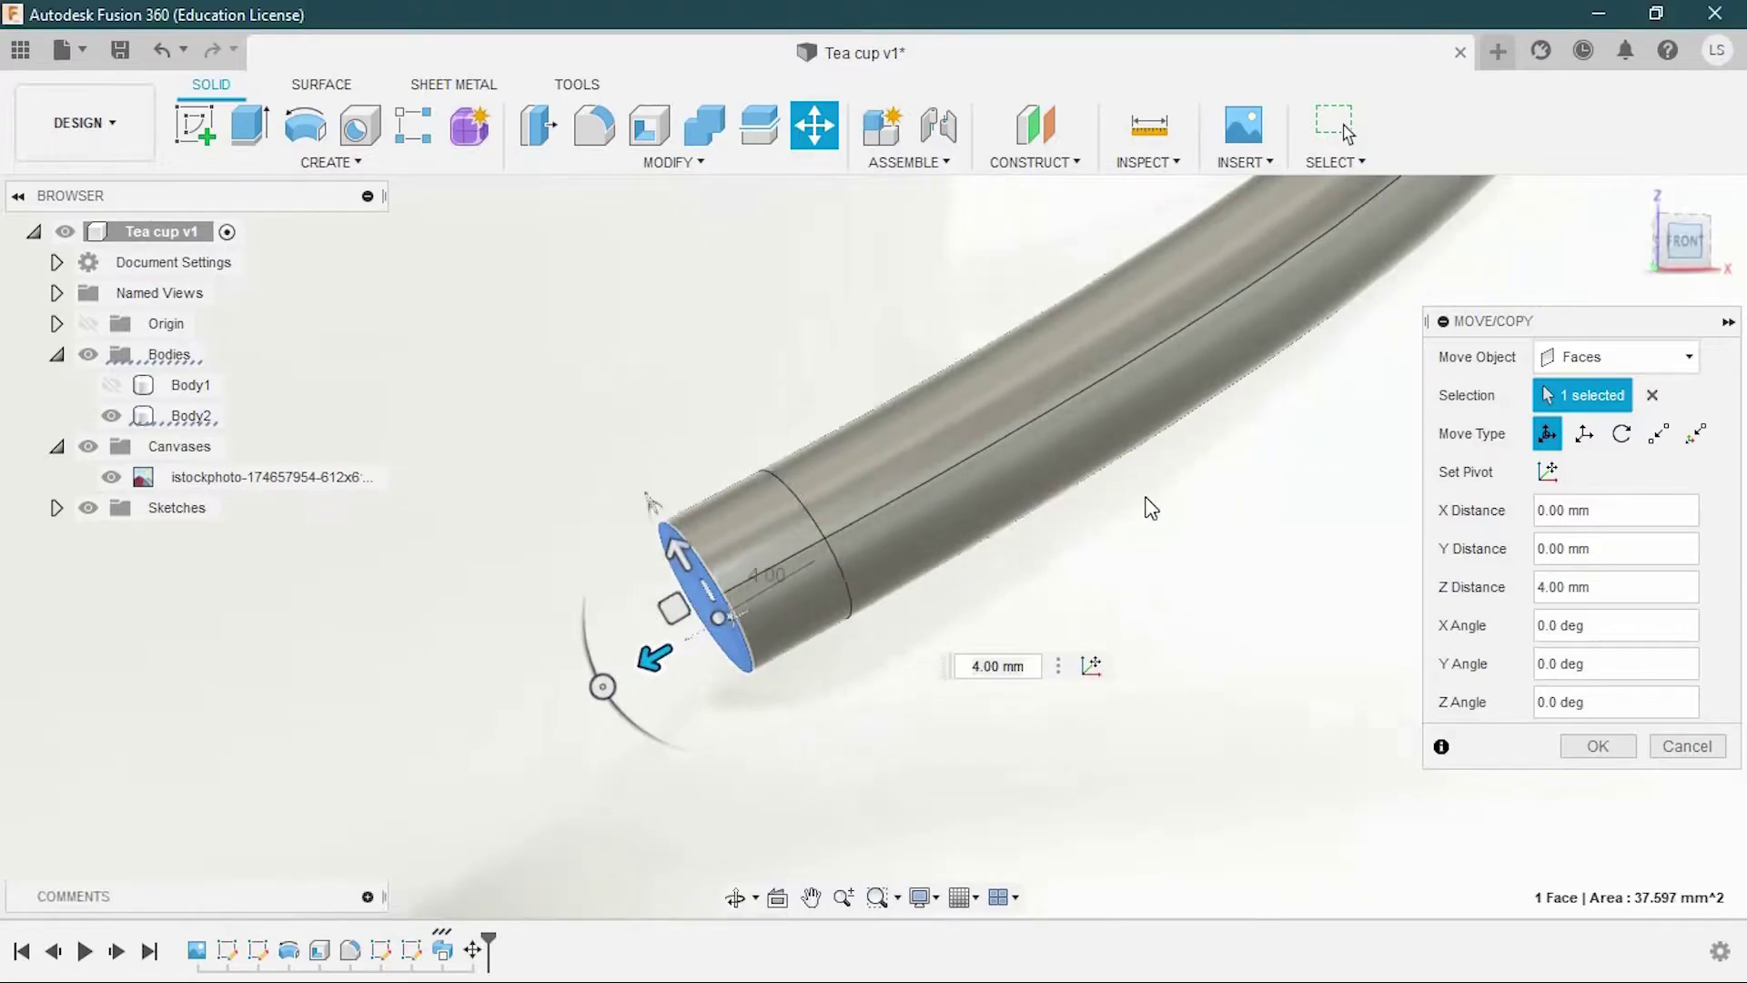
scroll(664, 637, "down", 1)
scroll(642, 598, "up", 2)
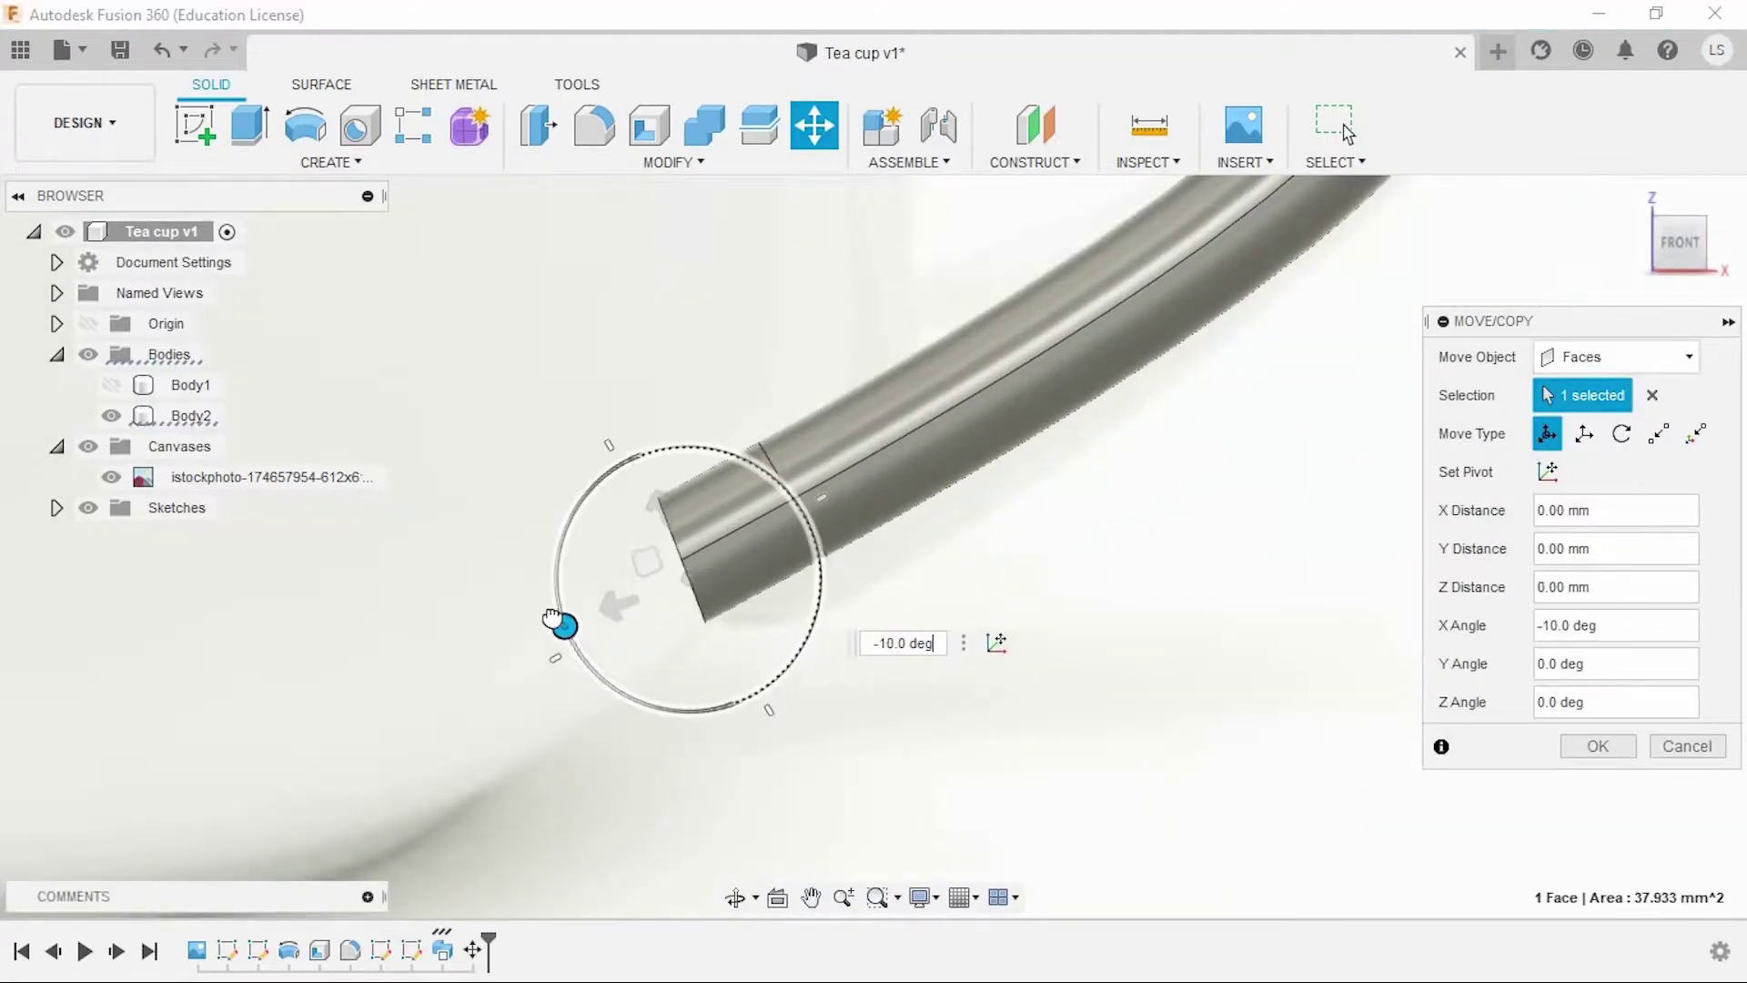
left_click(1638, 748)
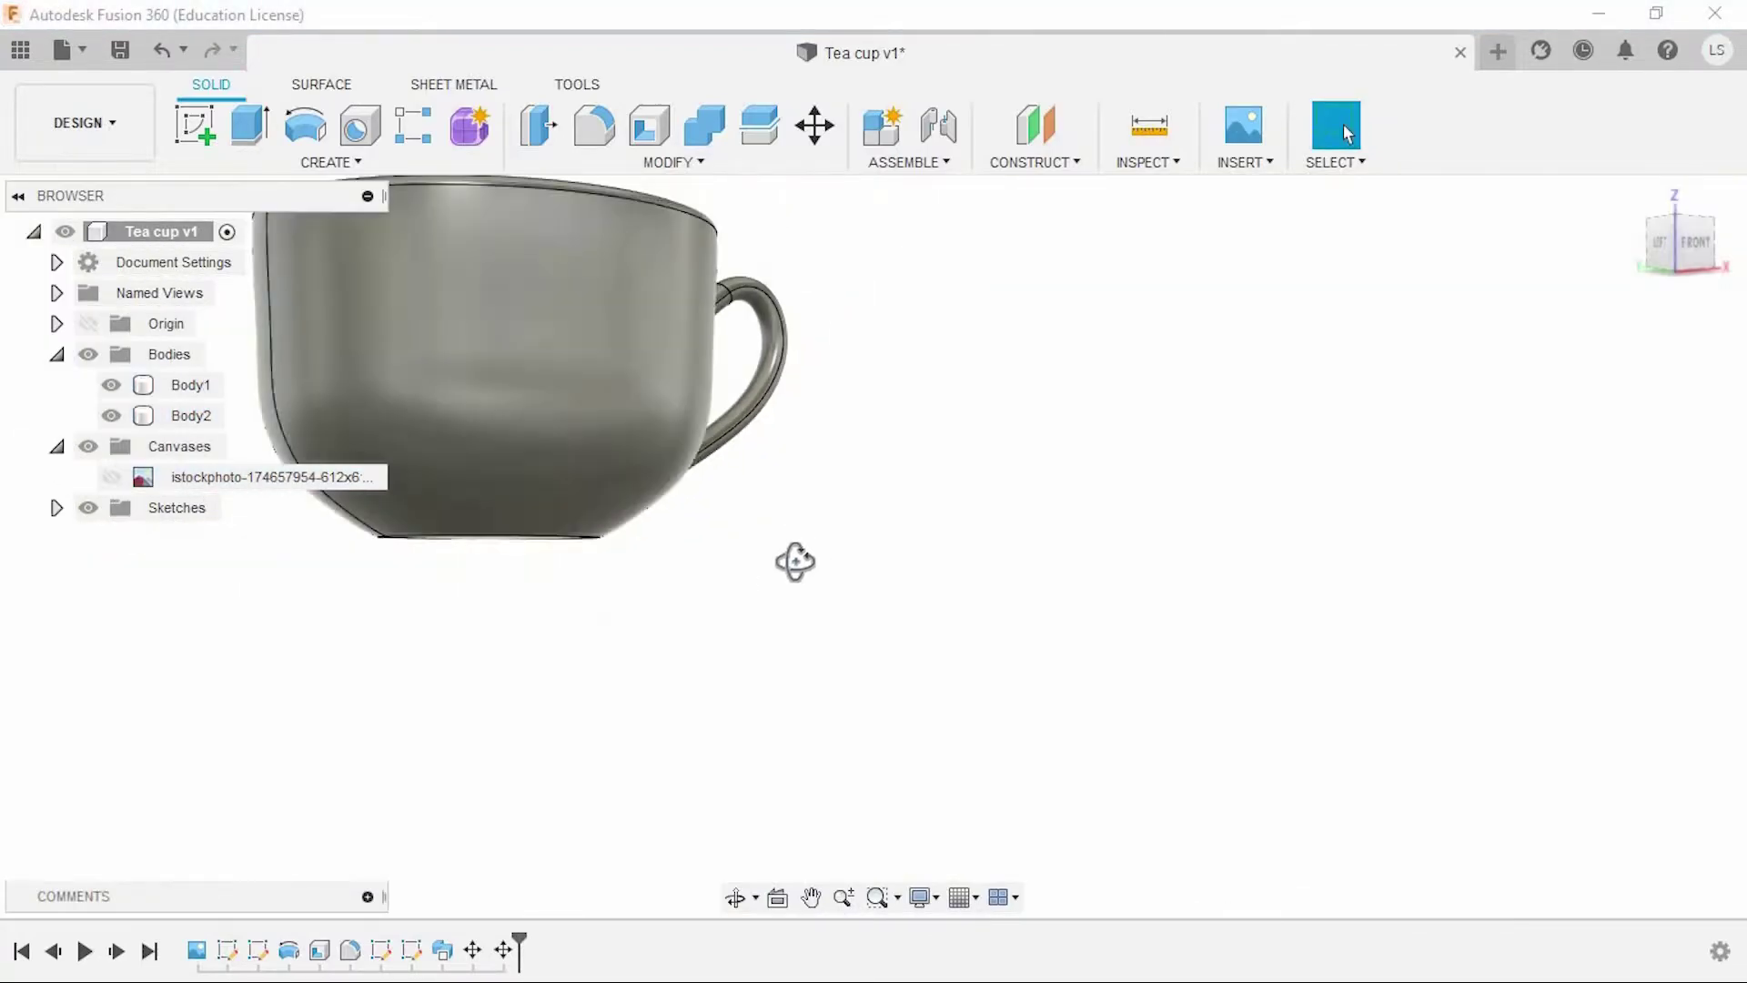
Inspect the handle joint from several angles, ending on the FRONT view
middle_click_drag(795, 561, 760, 544, "shift")
middle_click_drag(825, 476, 889, 627, "shift")
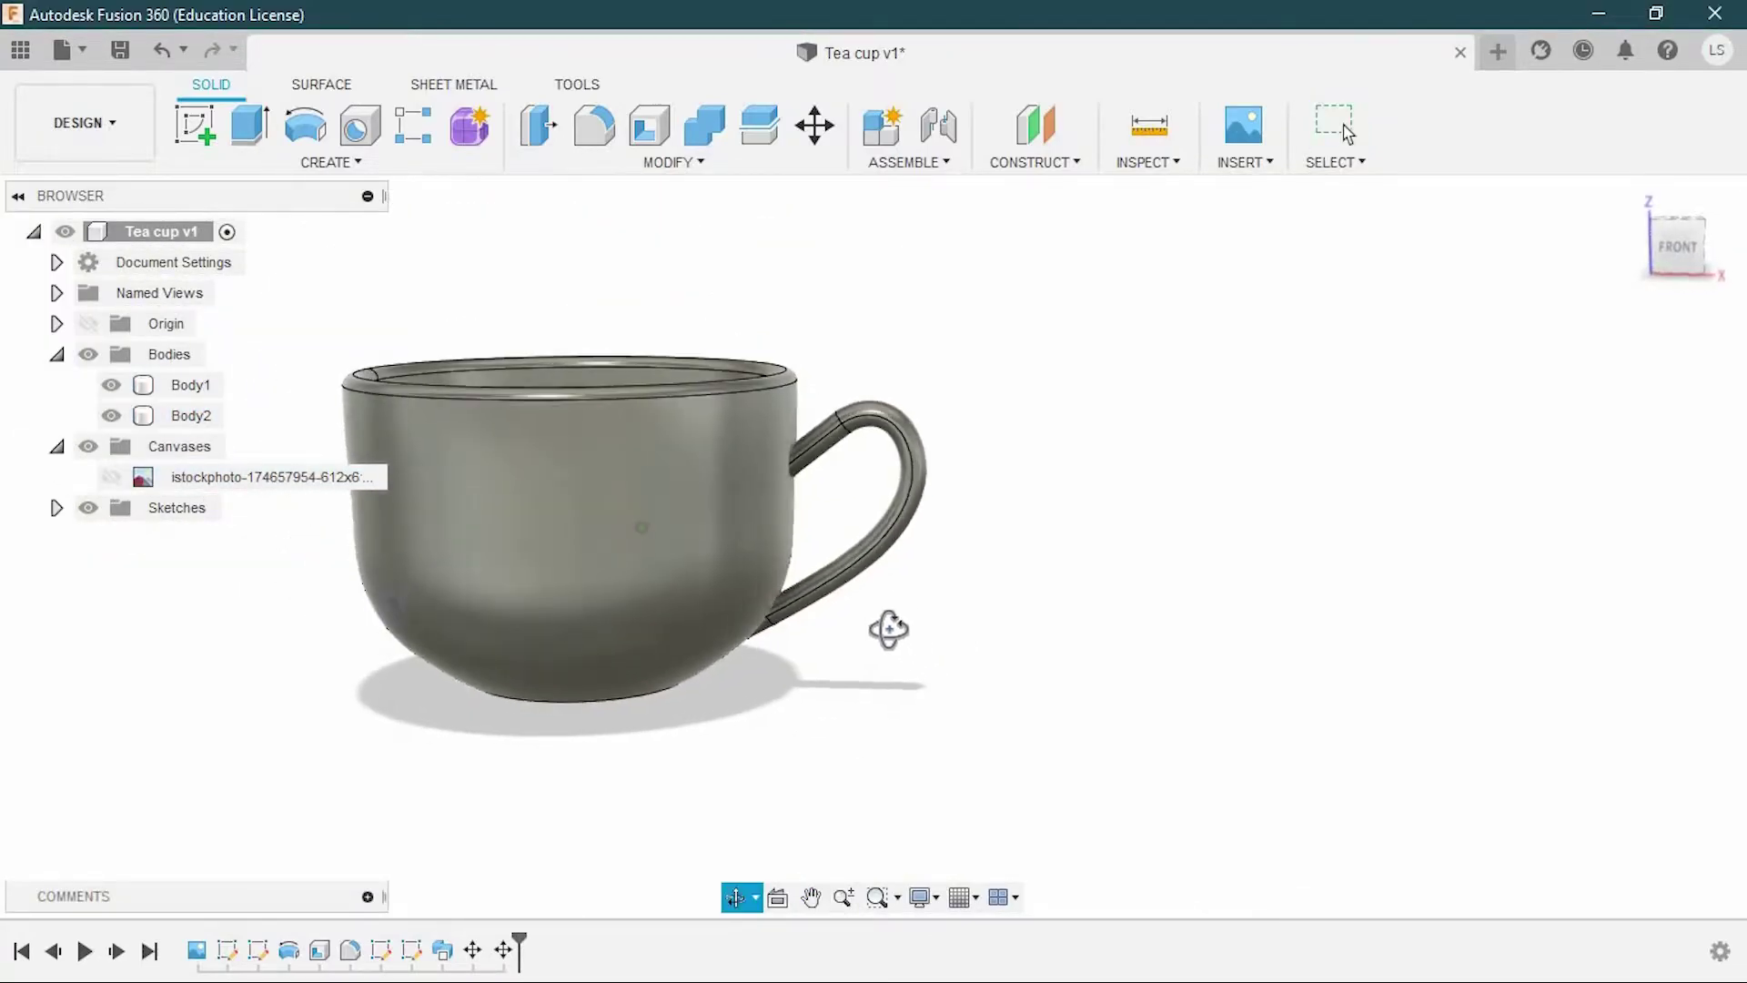
scroll(768, 495, "up", 3)
scroll(1121, 706, "up", 3)
middle_click_drag(1121, 705, 1104, 616, "shift")
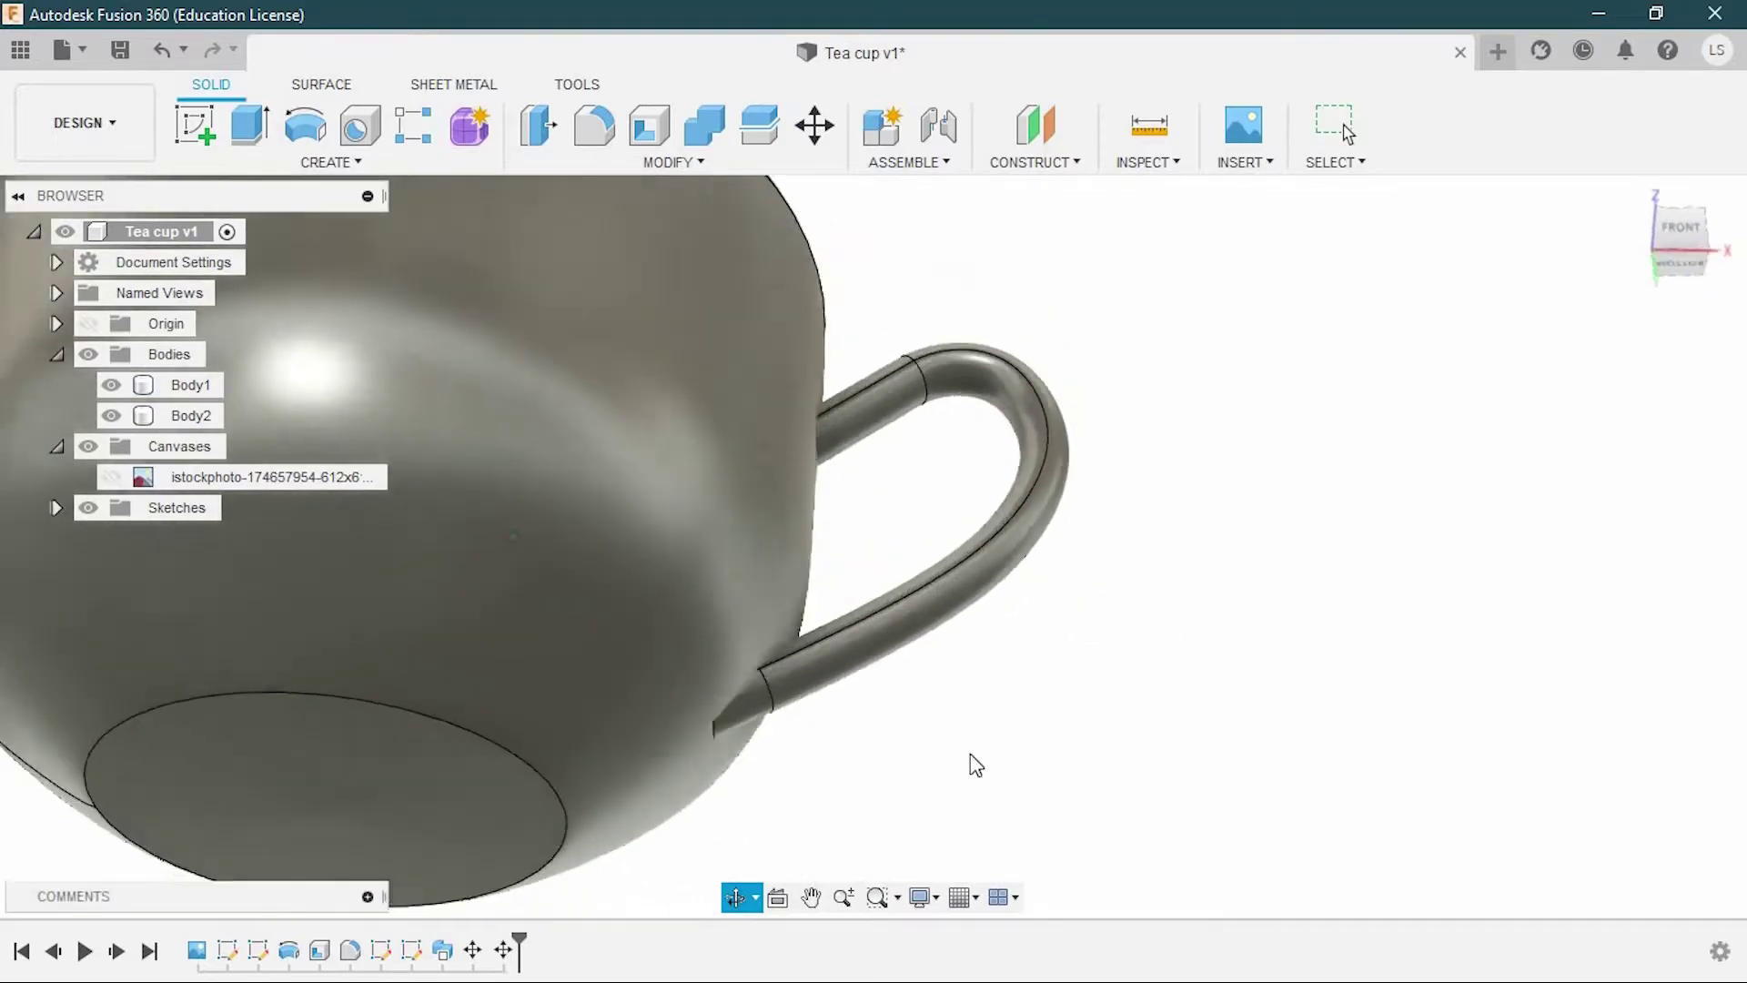
scroll(970, 761, "up", 3)
scroll(670, 753, "up", 2)
middle_click_drag(655, 744, 631, 776, "shift")
scroll(1081, 647, "down", 5)
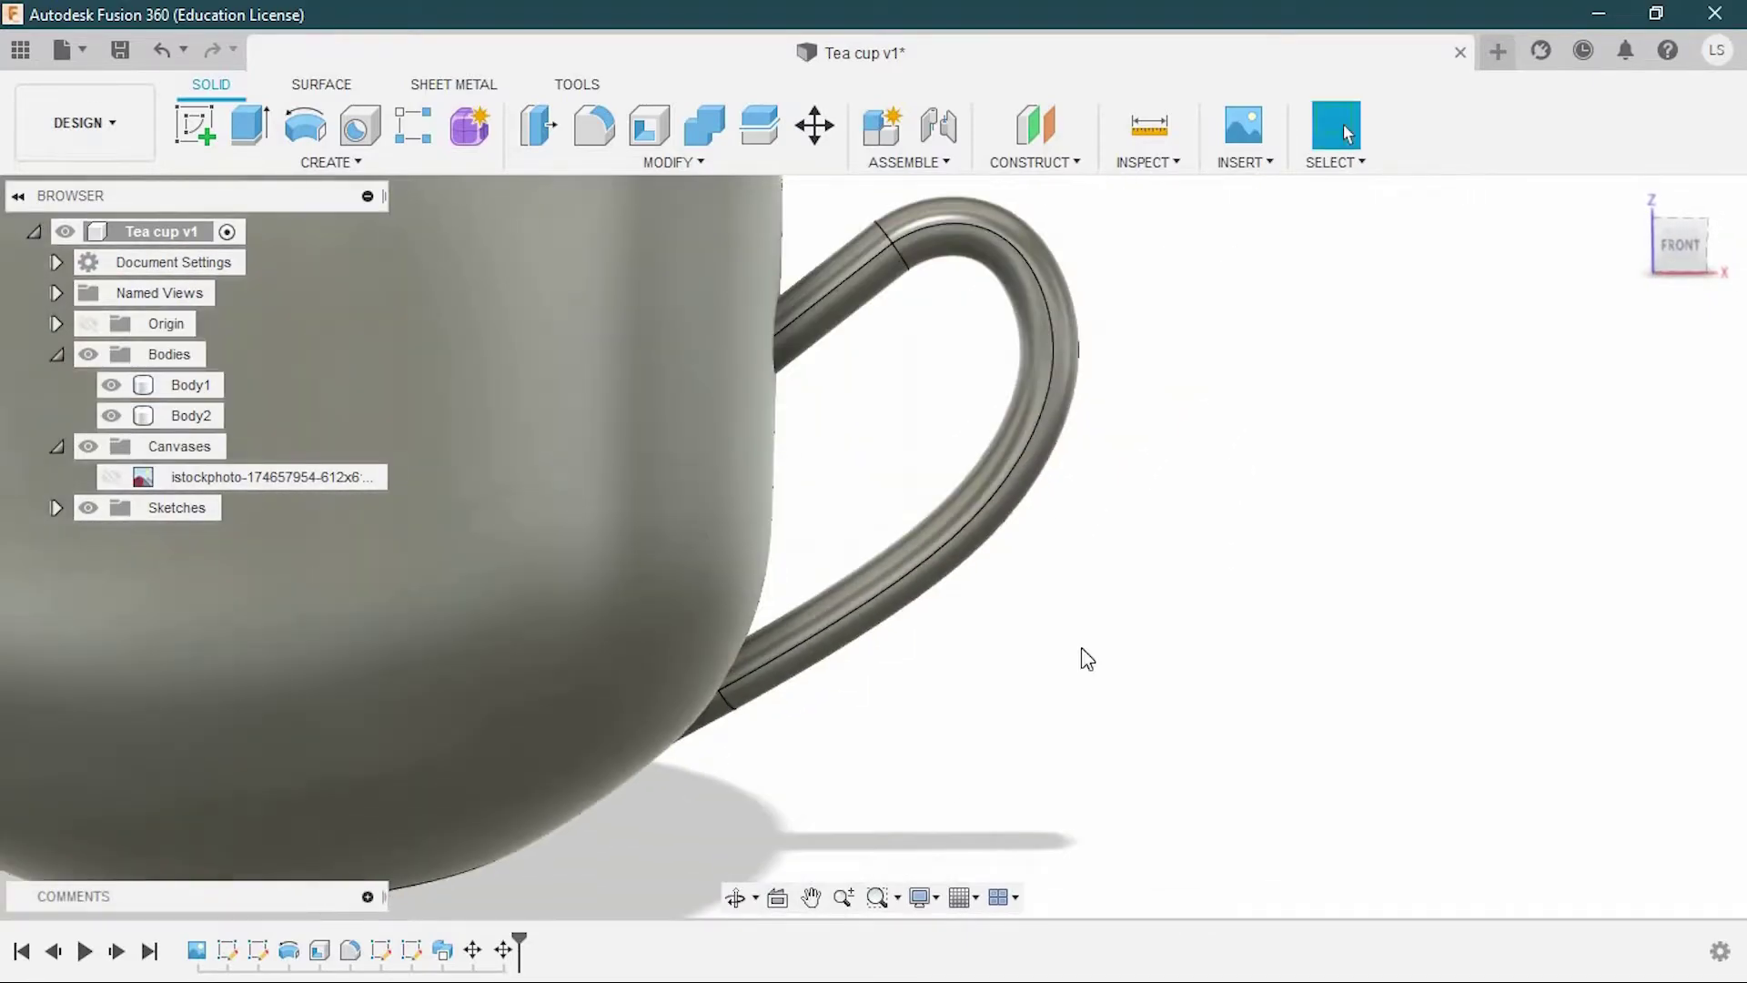
left_click(1678, 238)
Move the handle body, Body2, up 5 mm along Z
left_click(814, 128)
left_click(191, 415)
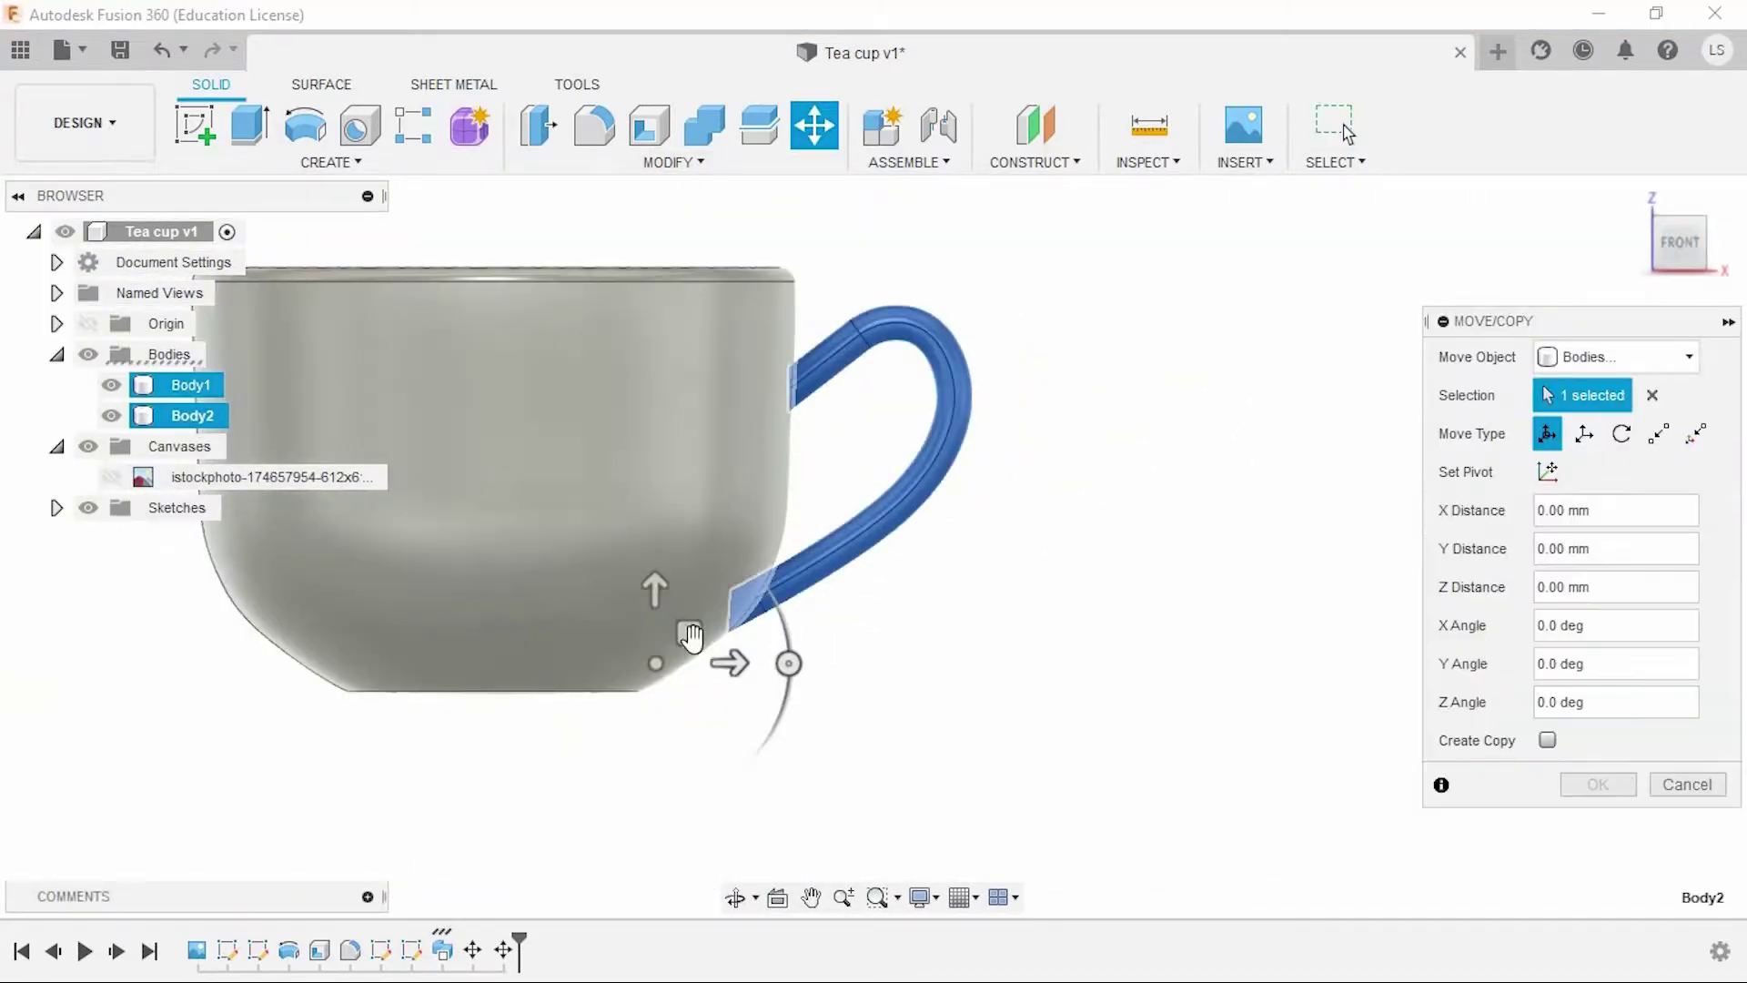
left_click_drag(655, 608, 659, 580)
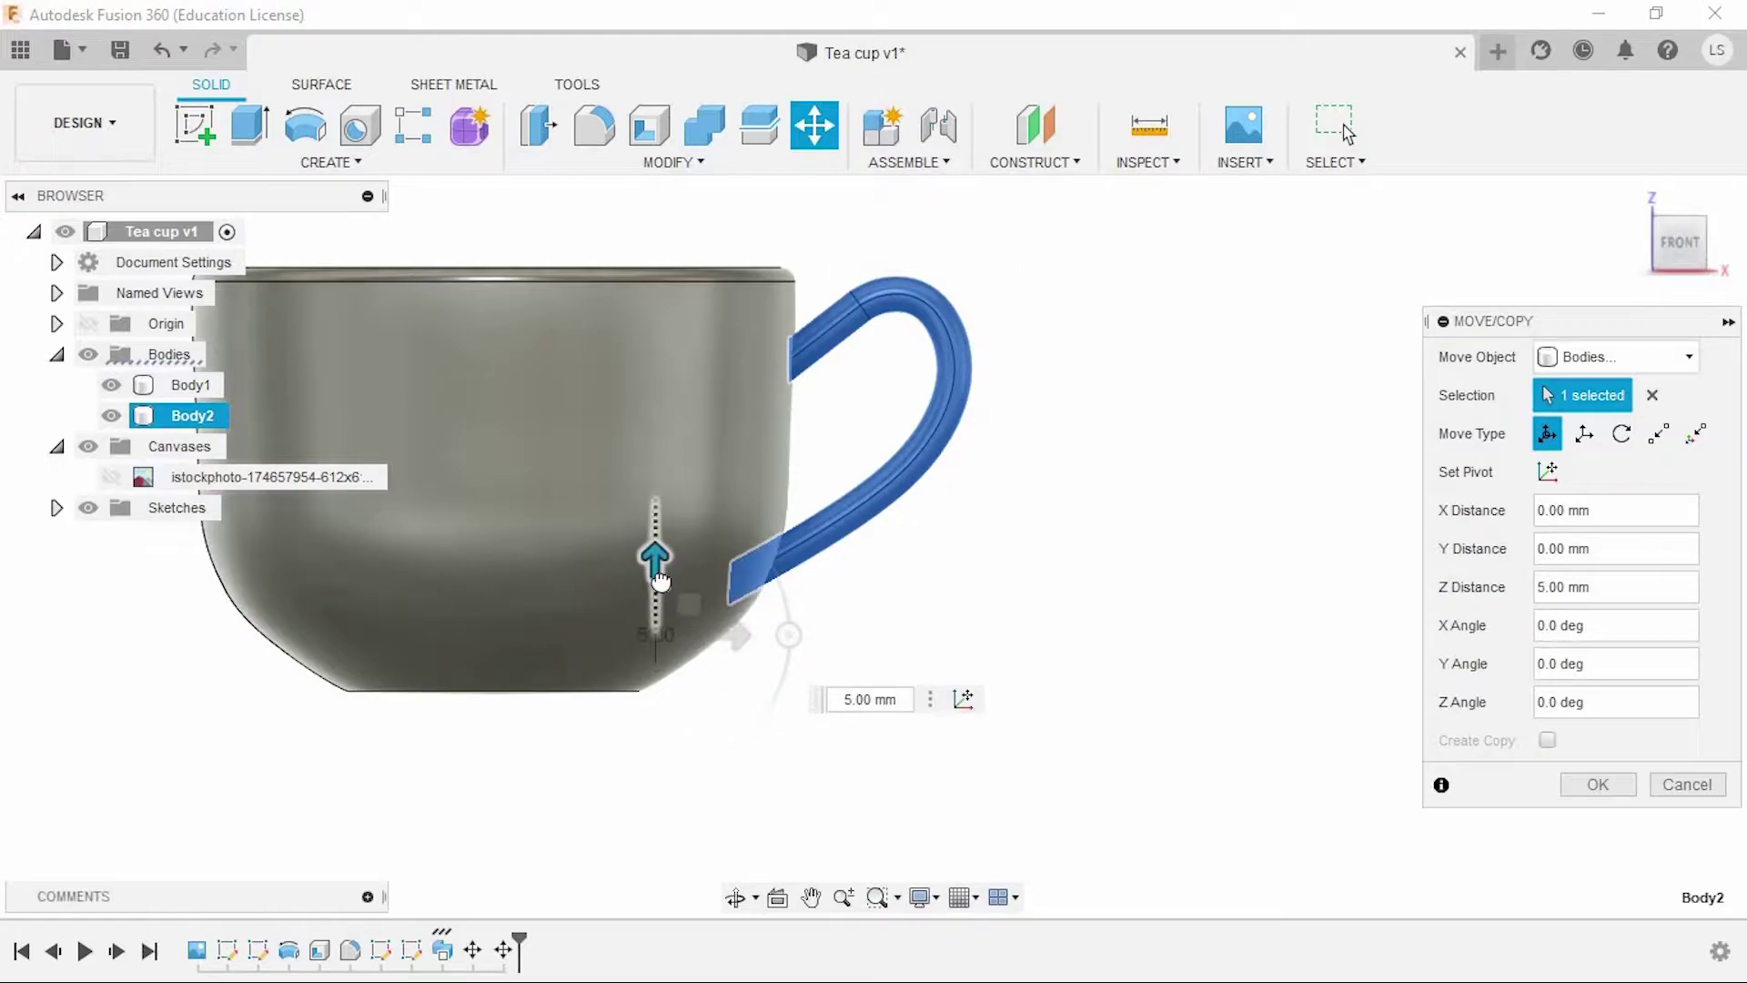
left_click(1638, 785)
scroll(909, 647, "up", 2)
middle_click_drag(851, 686, 1006, 734, "shift")
left_click(111, 477)
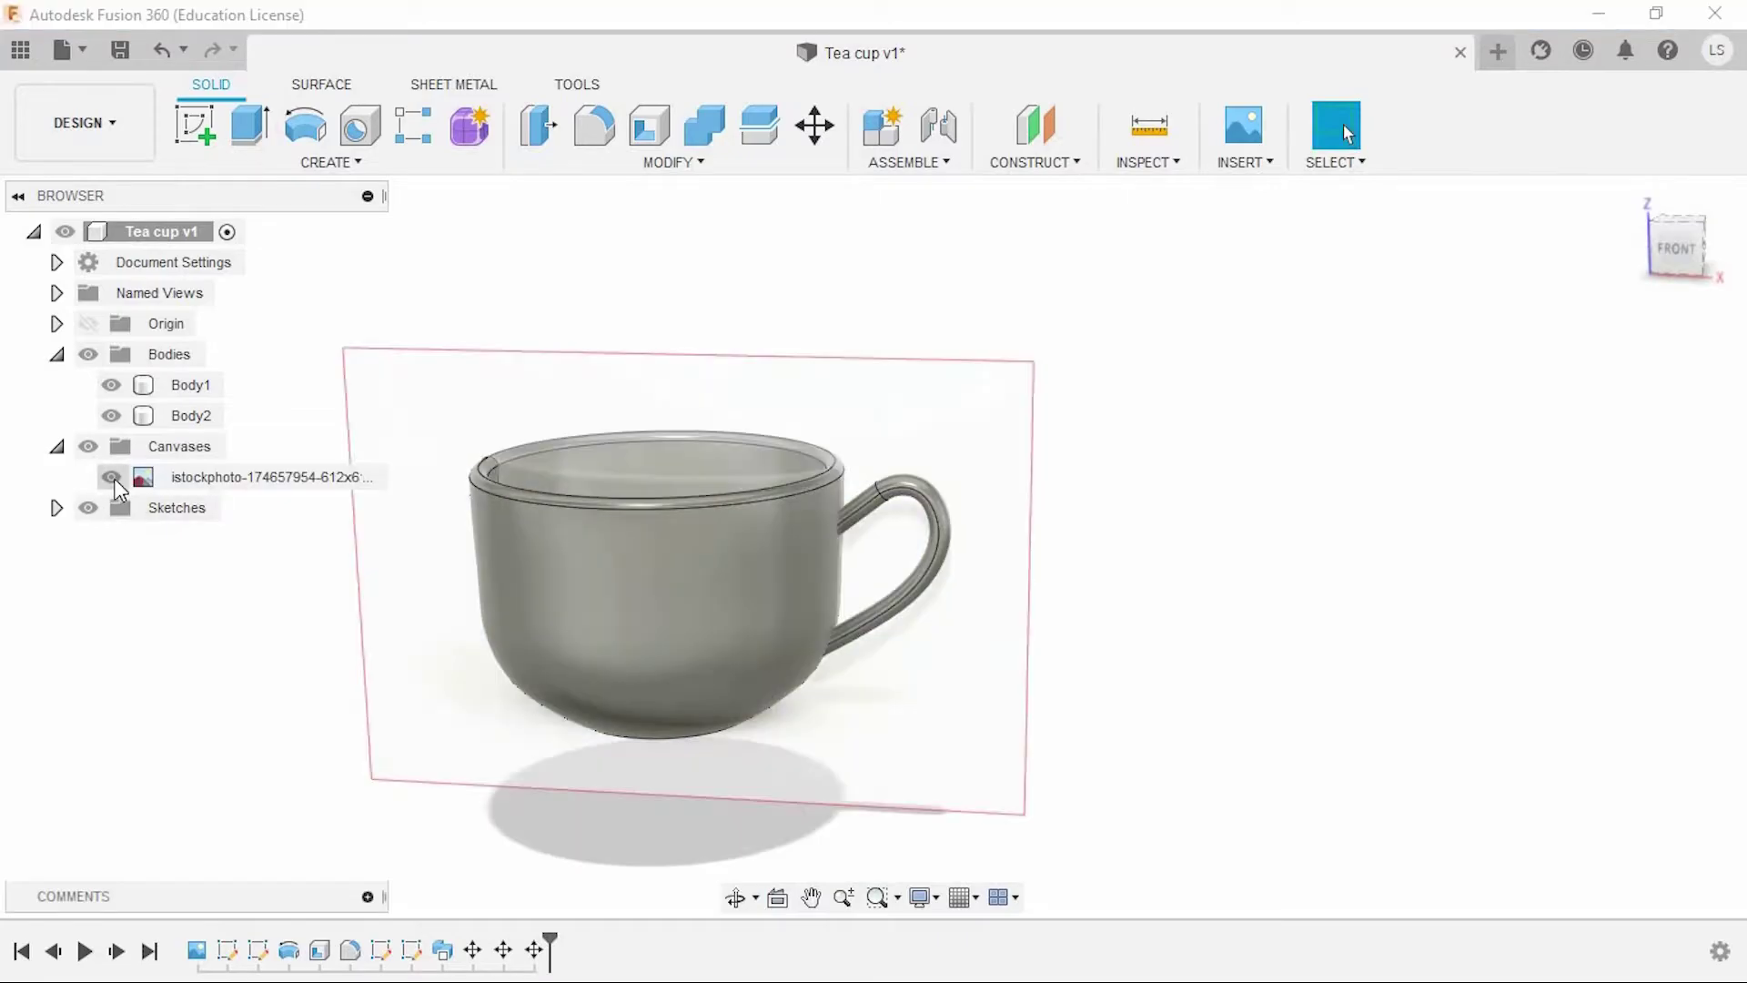
Edit Sketch4 and dimension the handle profile circle to an 18 mm diameter
right_click(411, 951)
left_click(468, 689)
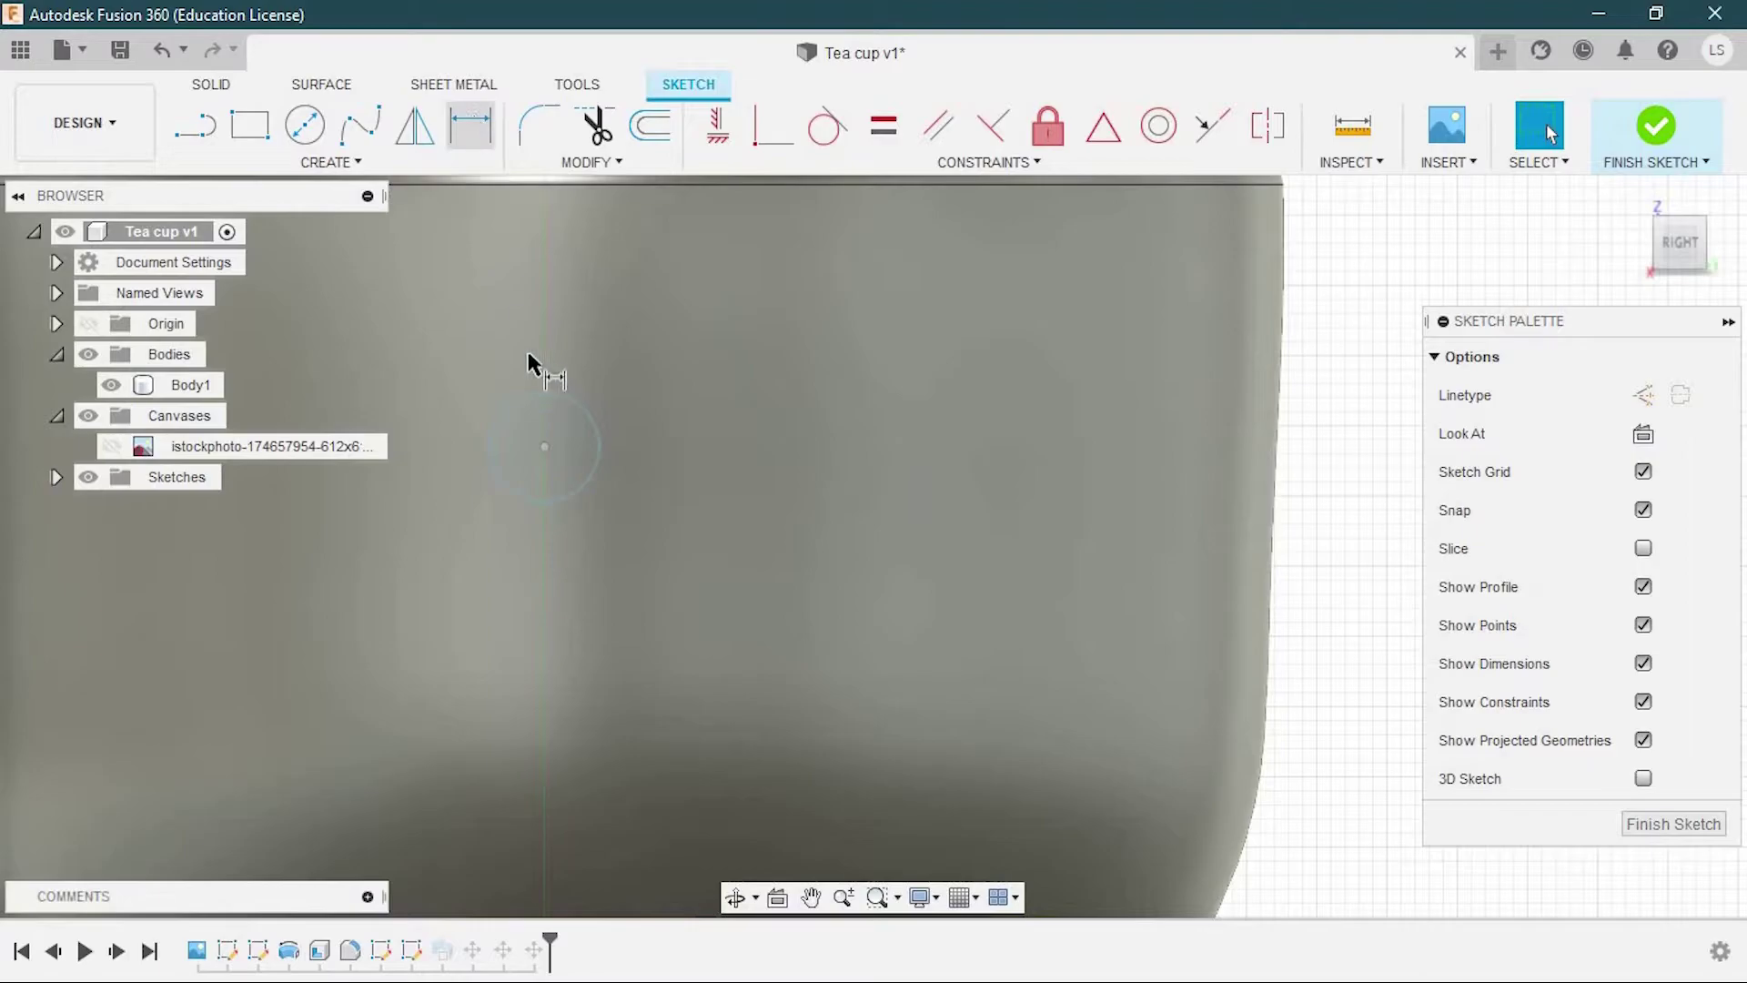
key("d")
left_click(829, 544)
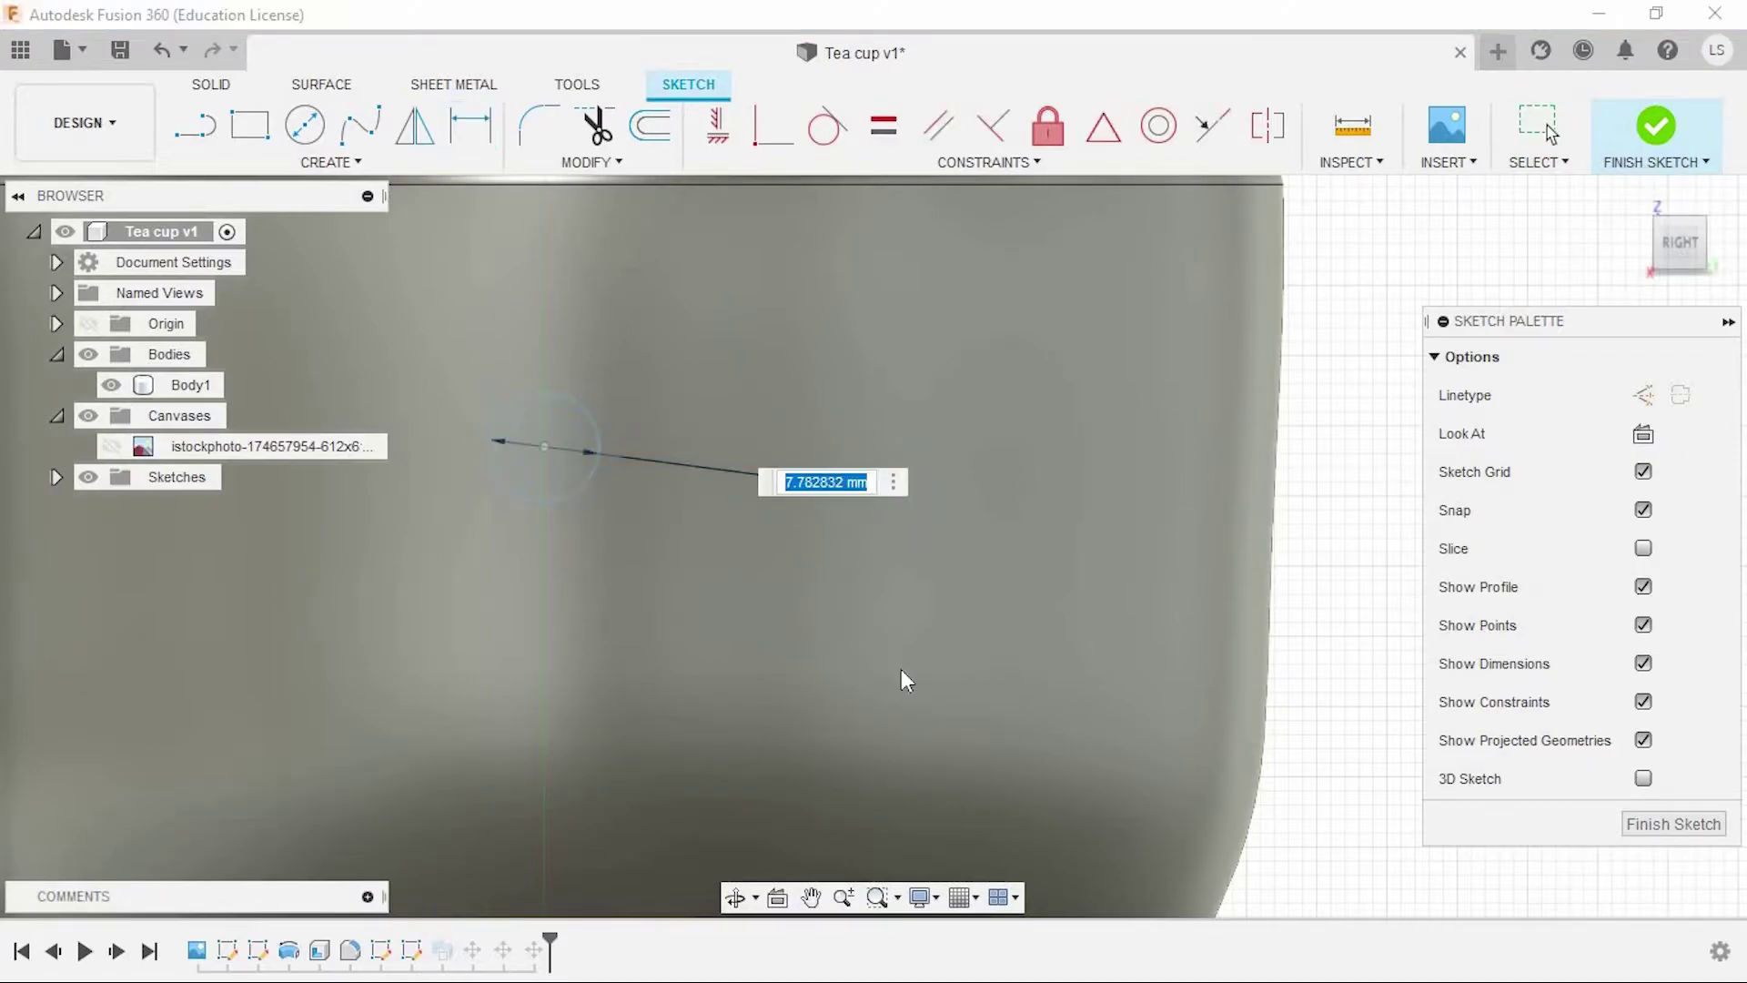
type("18")
key("Return")
left_click(1656, 126)
Orbit around the cup to inspect the thicker handle
mouse_move(990, 635)
middle_mouse_down("shift")
mouse_move(1026, 683)
mouse_move(1044, 642)
mouse_move(959, 686)
mouse_move(979, 663)
middle_mouse_up("shift")
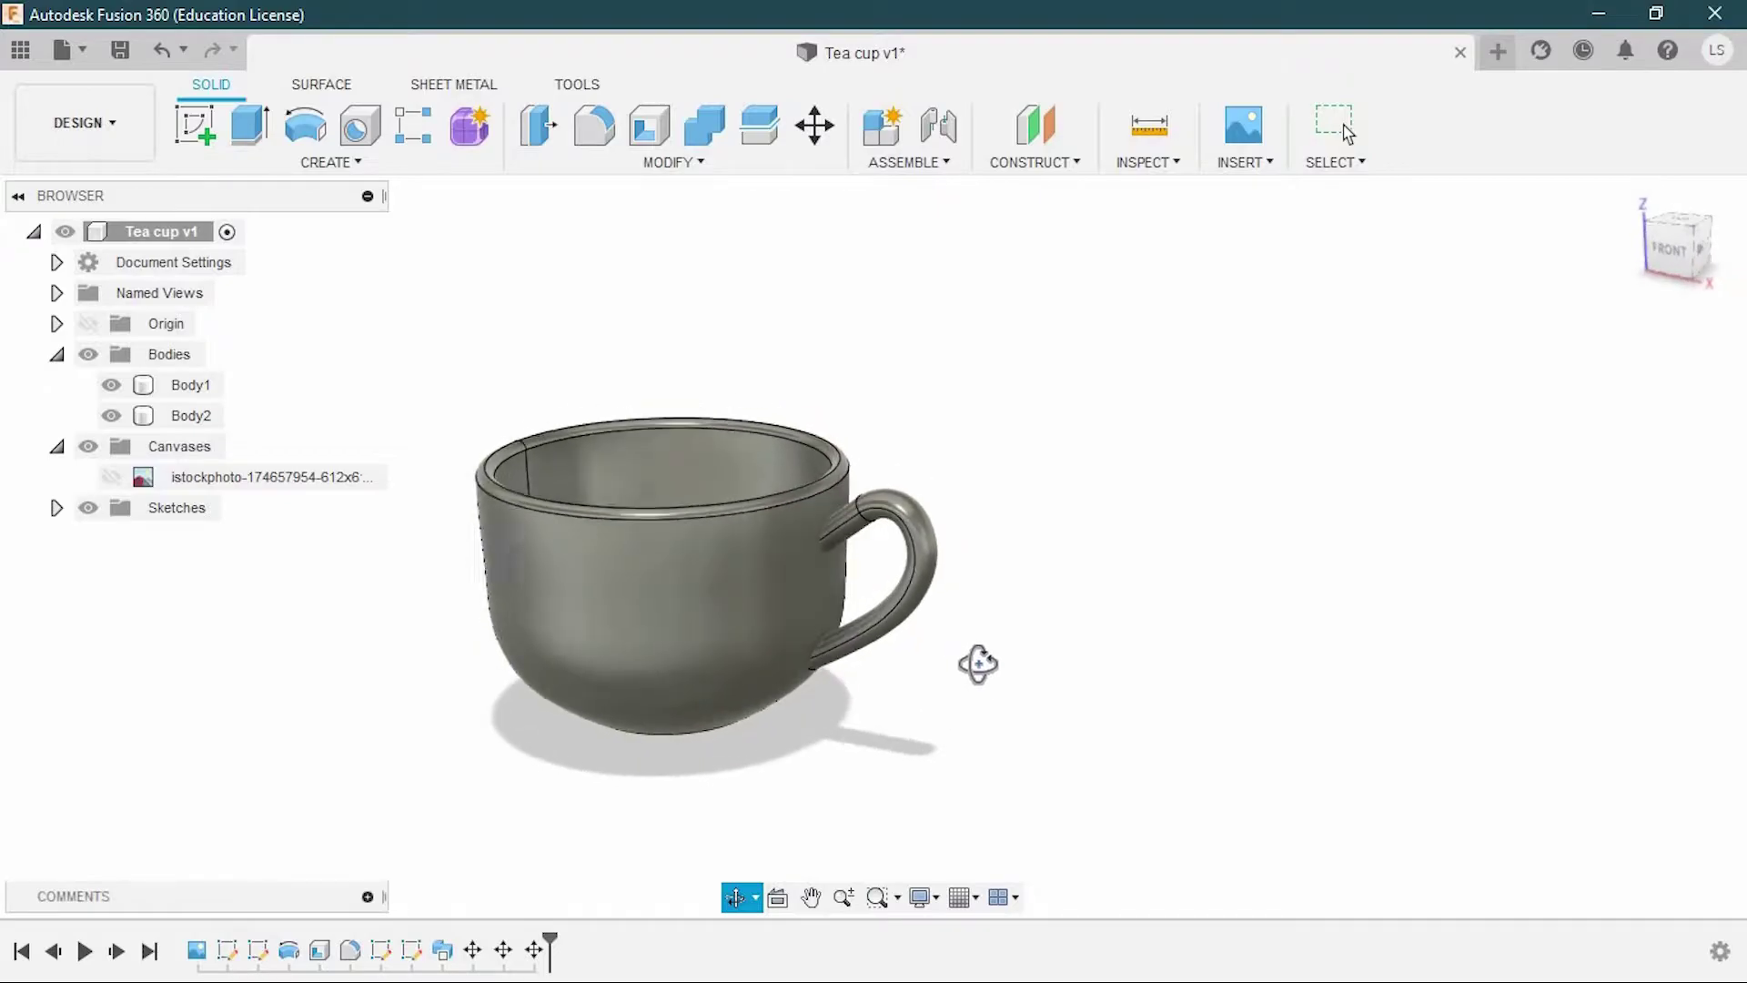
scroll(874, 558, "up", 3)
scroll(869, 553, "up", 3)
scroll(881, 577, "down", 1)
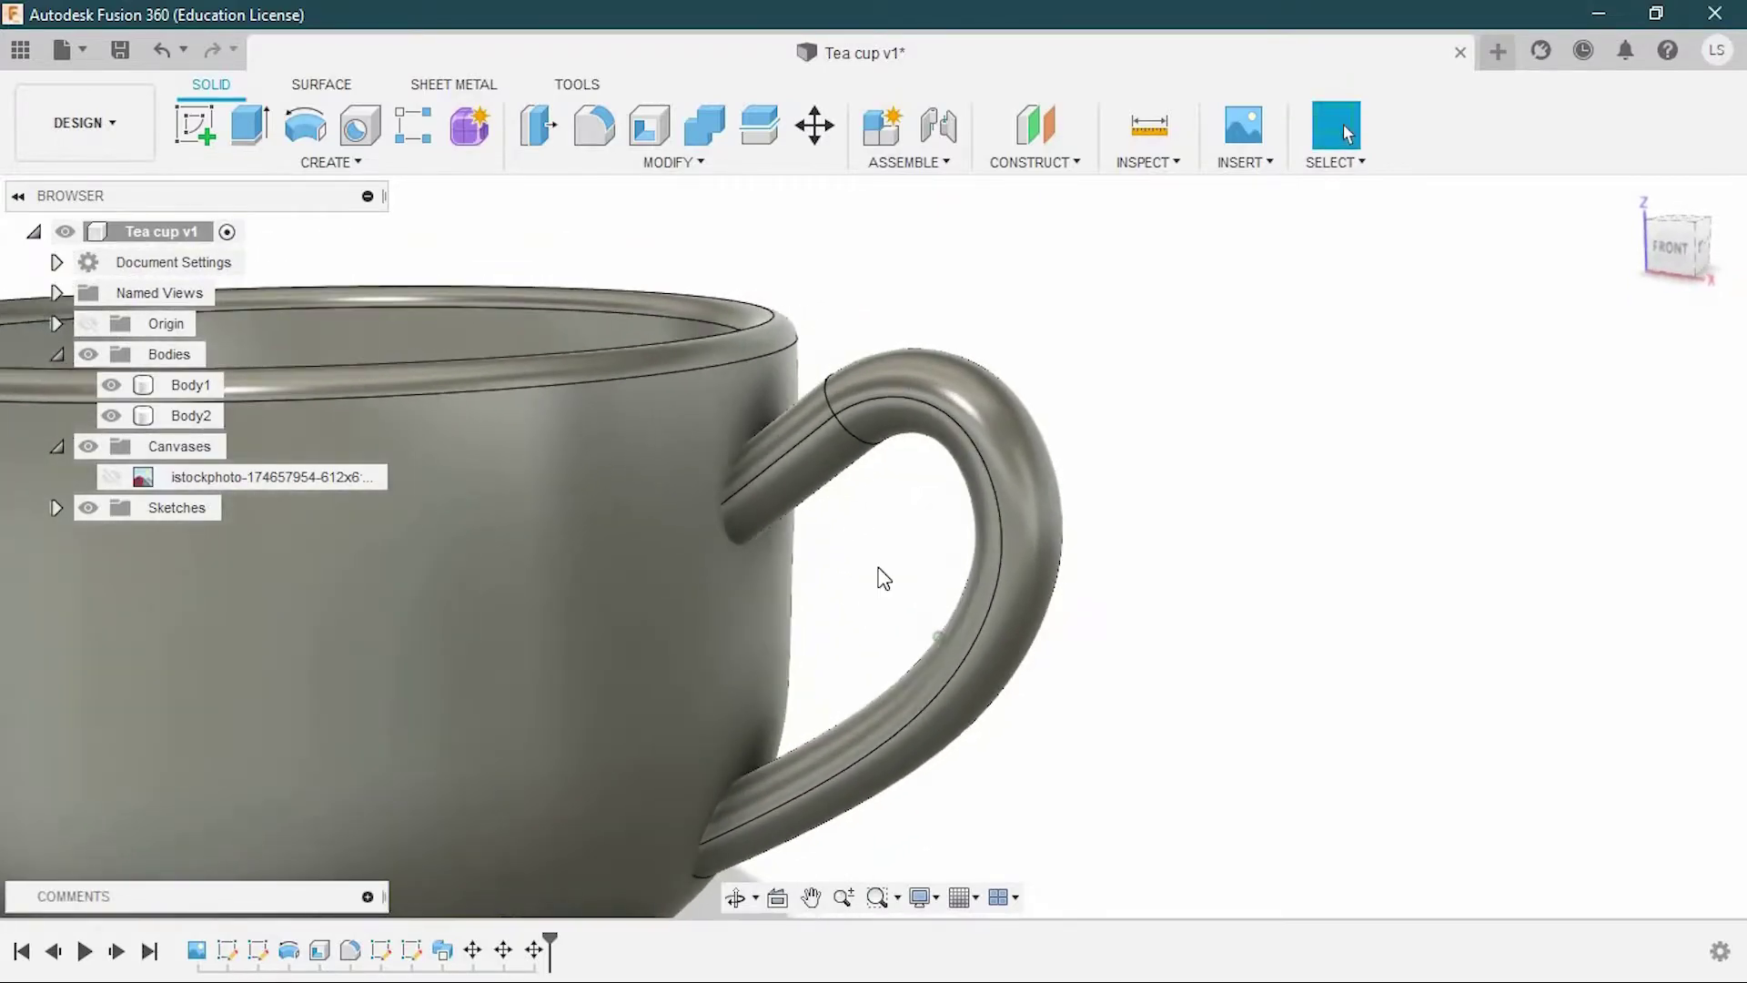
scroll(885, 581, "down", 2)
scroll(887, 612, "down", 2)
mouse_move(885, 612)
middle_mouse_down("shift")
mouse_move(1123, 807)
mouse_move(1232, 780)
mouse_move(937, 757)
middle_mouse_up("shift")
scroll(812, 546, "up", 3)
left_click(813, 546)
scroll(811, 550, "up", 3)
scroll(816, 559, "up", 3)
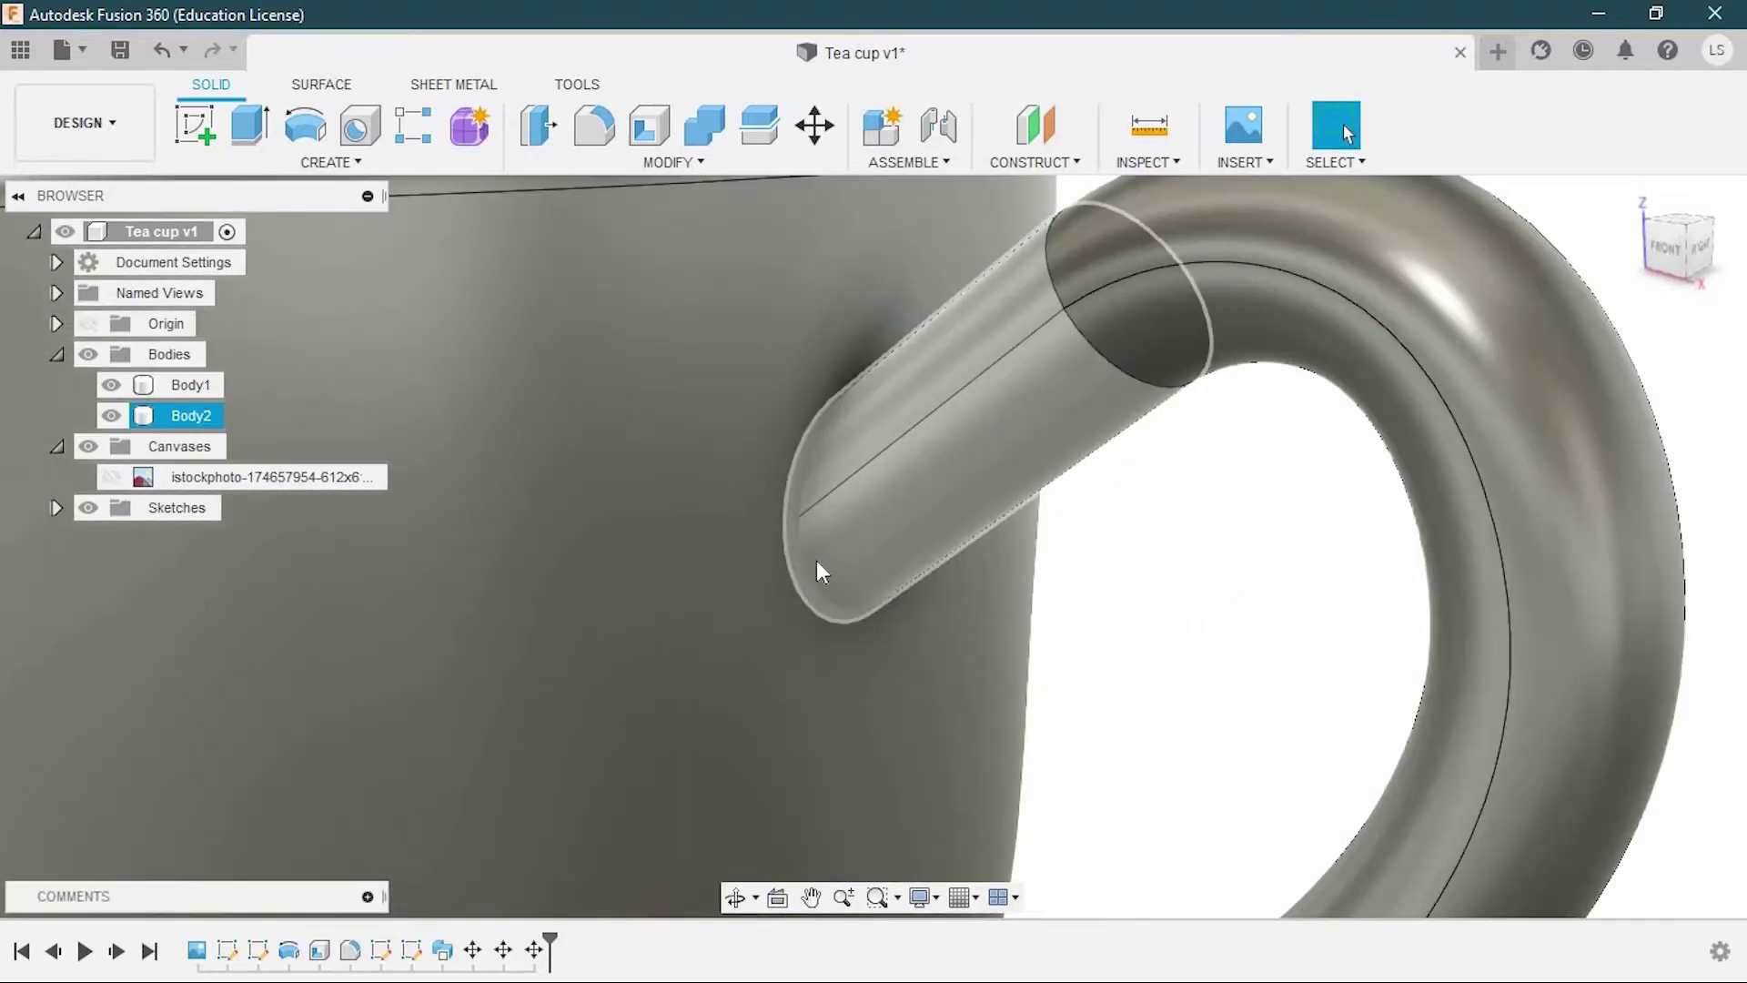
scroll(828, 555, "down", 6)
Paste a backup copy of the handle body and hide it
left_click(182, 414)
key("ctrl+c")
key("ctrl+v")
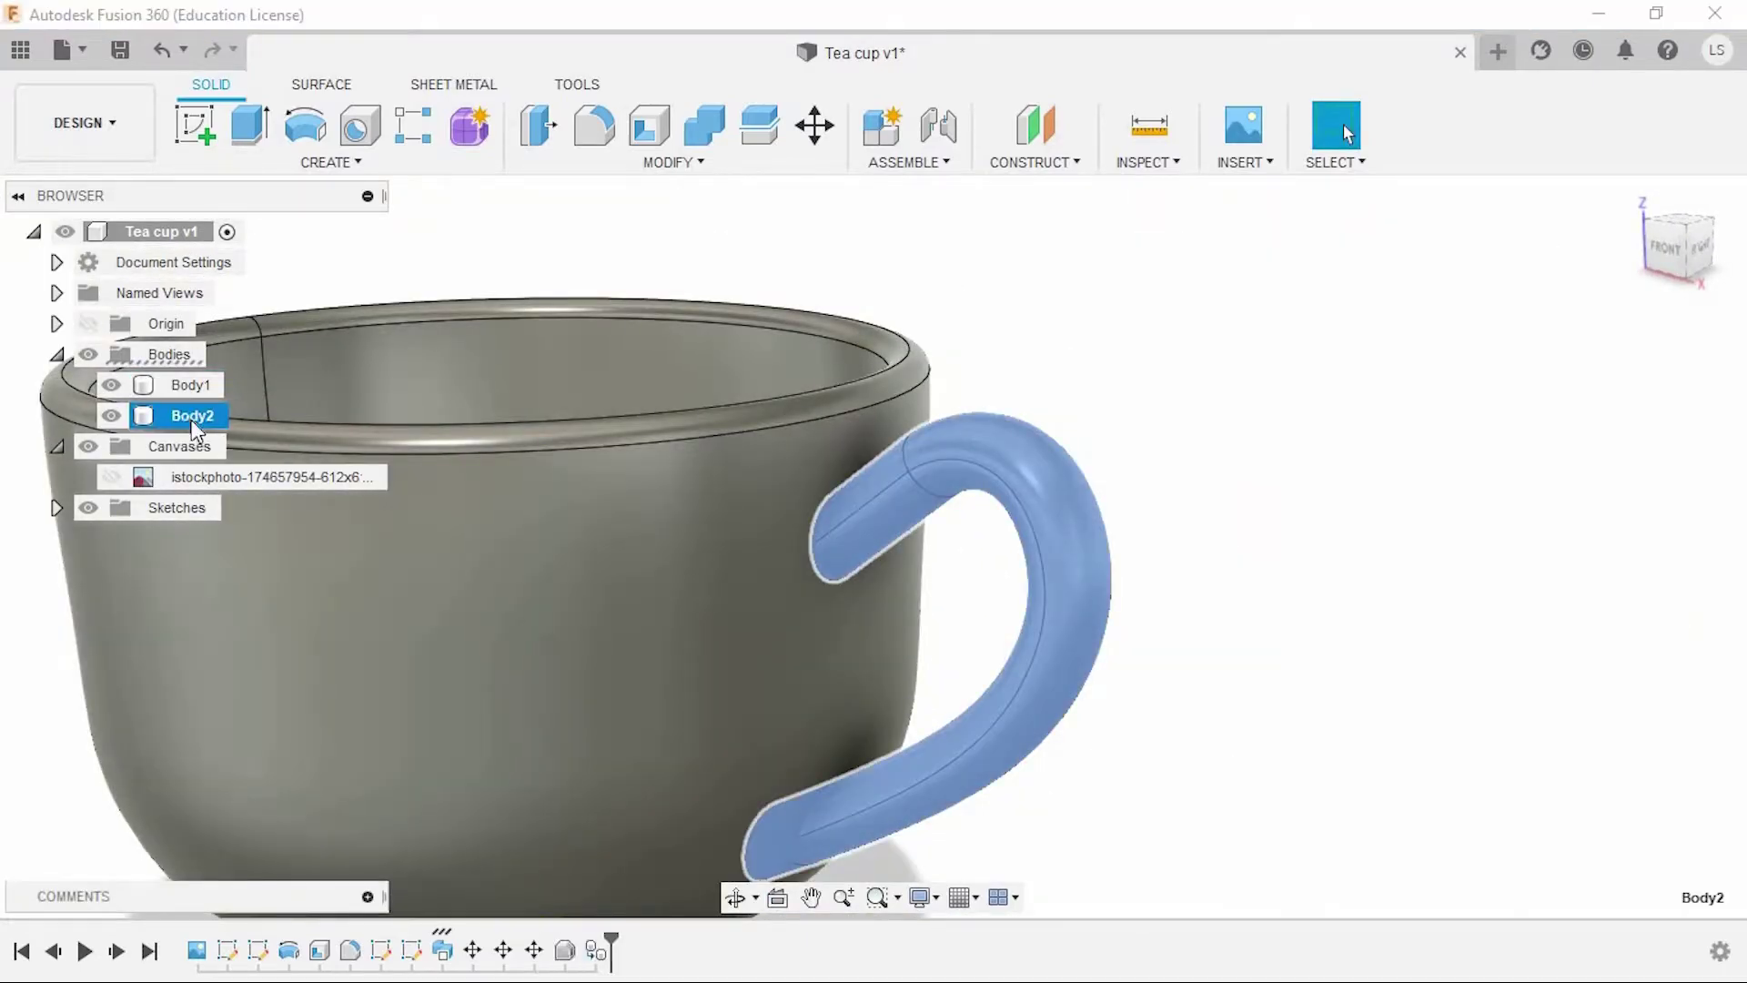
key("Return")
left_click(111, 446)
Combine the cup and handle bodies into a single body
left_click(126, 417, "ctrl")
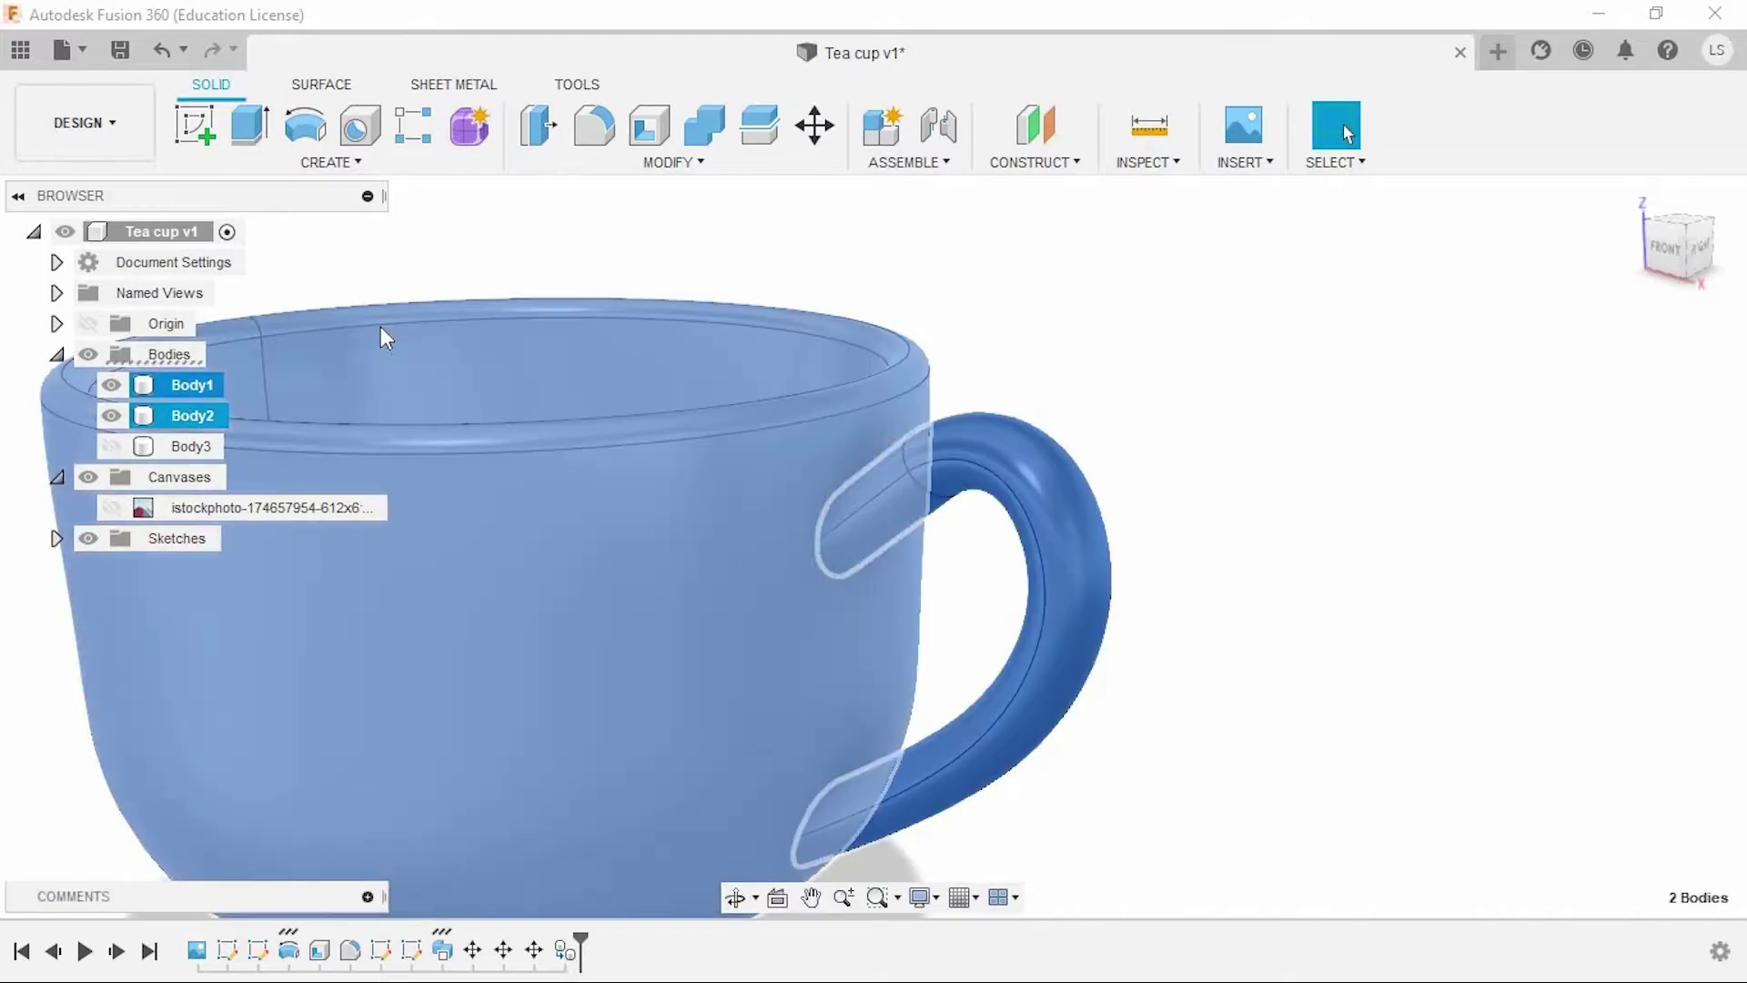
left_click(723, 132)
left_click(1598, 554)
scroll(826, 562, "up", 2)
Fillet the upper handle joint edge at 2.5 mm
left_click(826, 563)
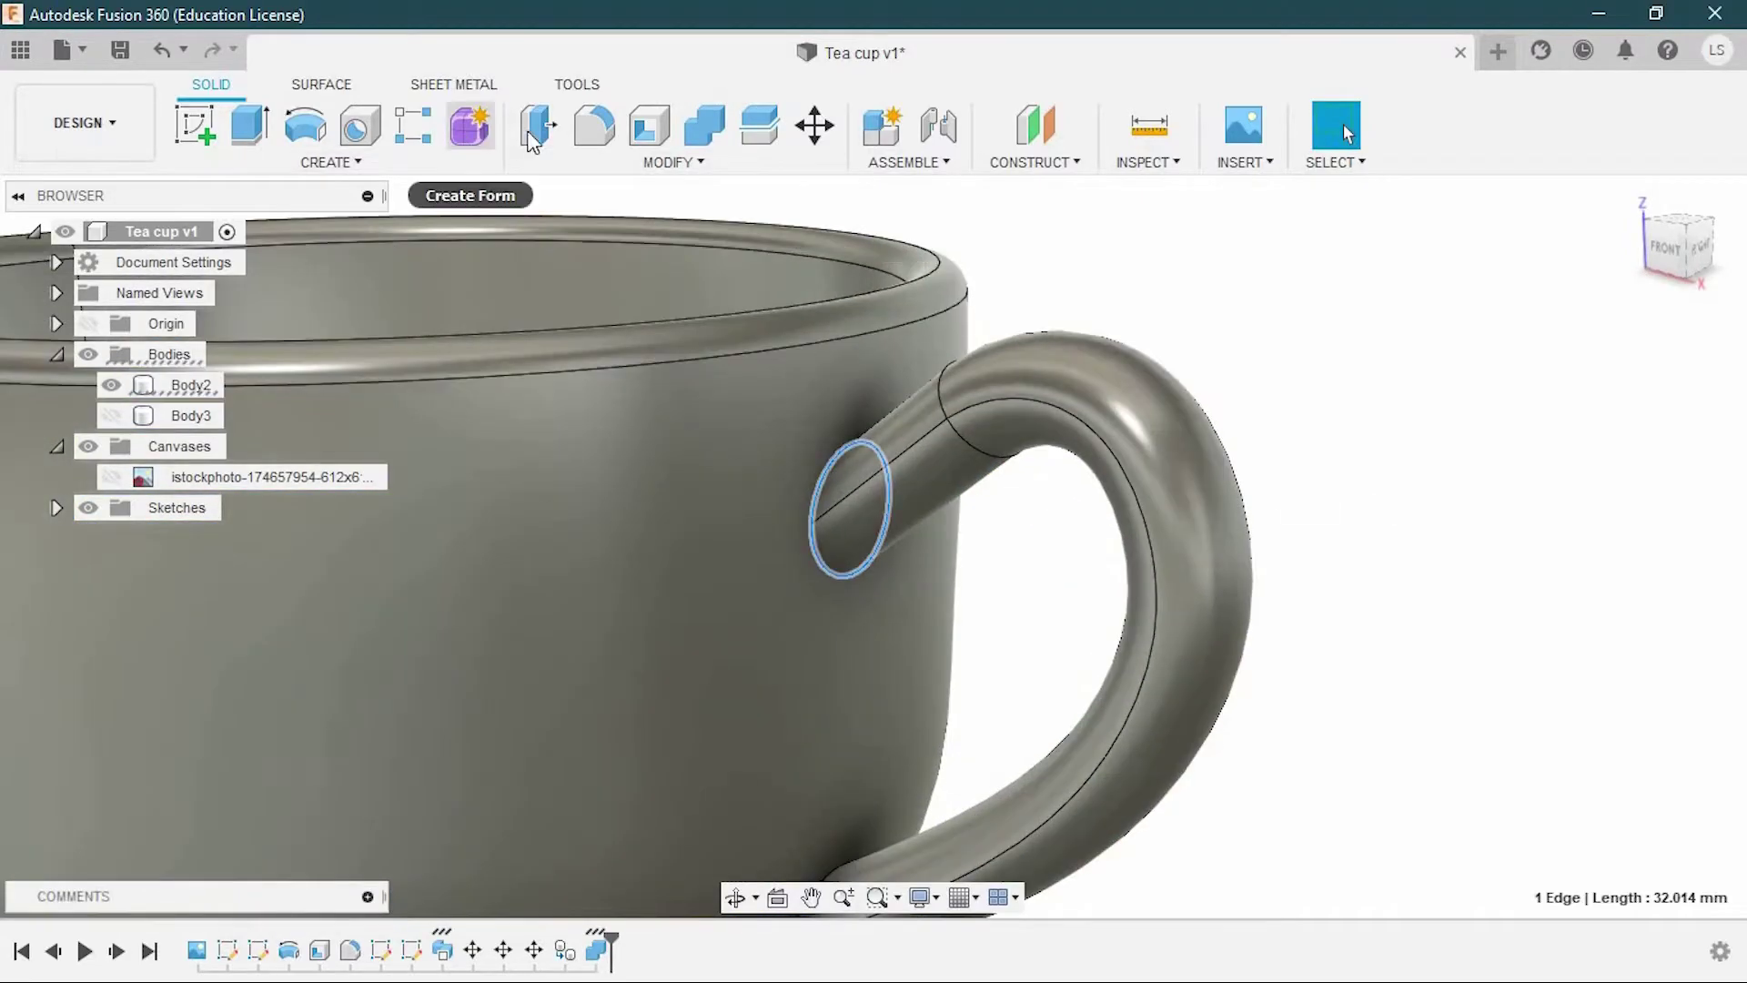
left_click(600, 137)
scroll(815, 603, "up", 3)
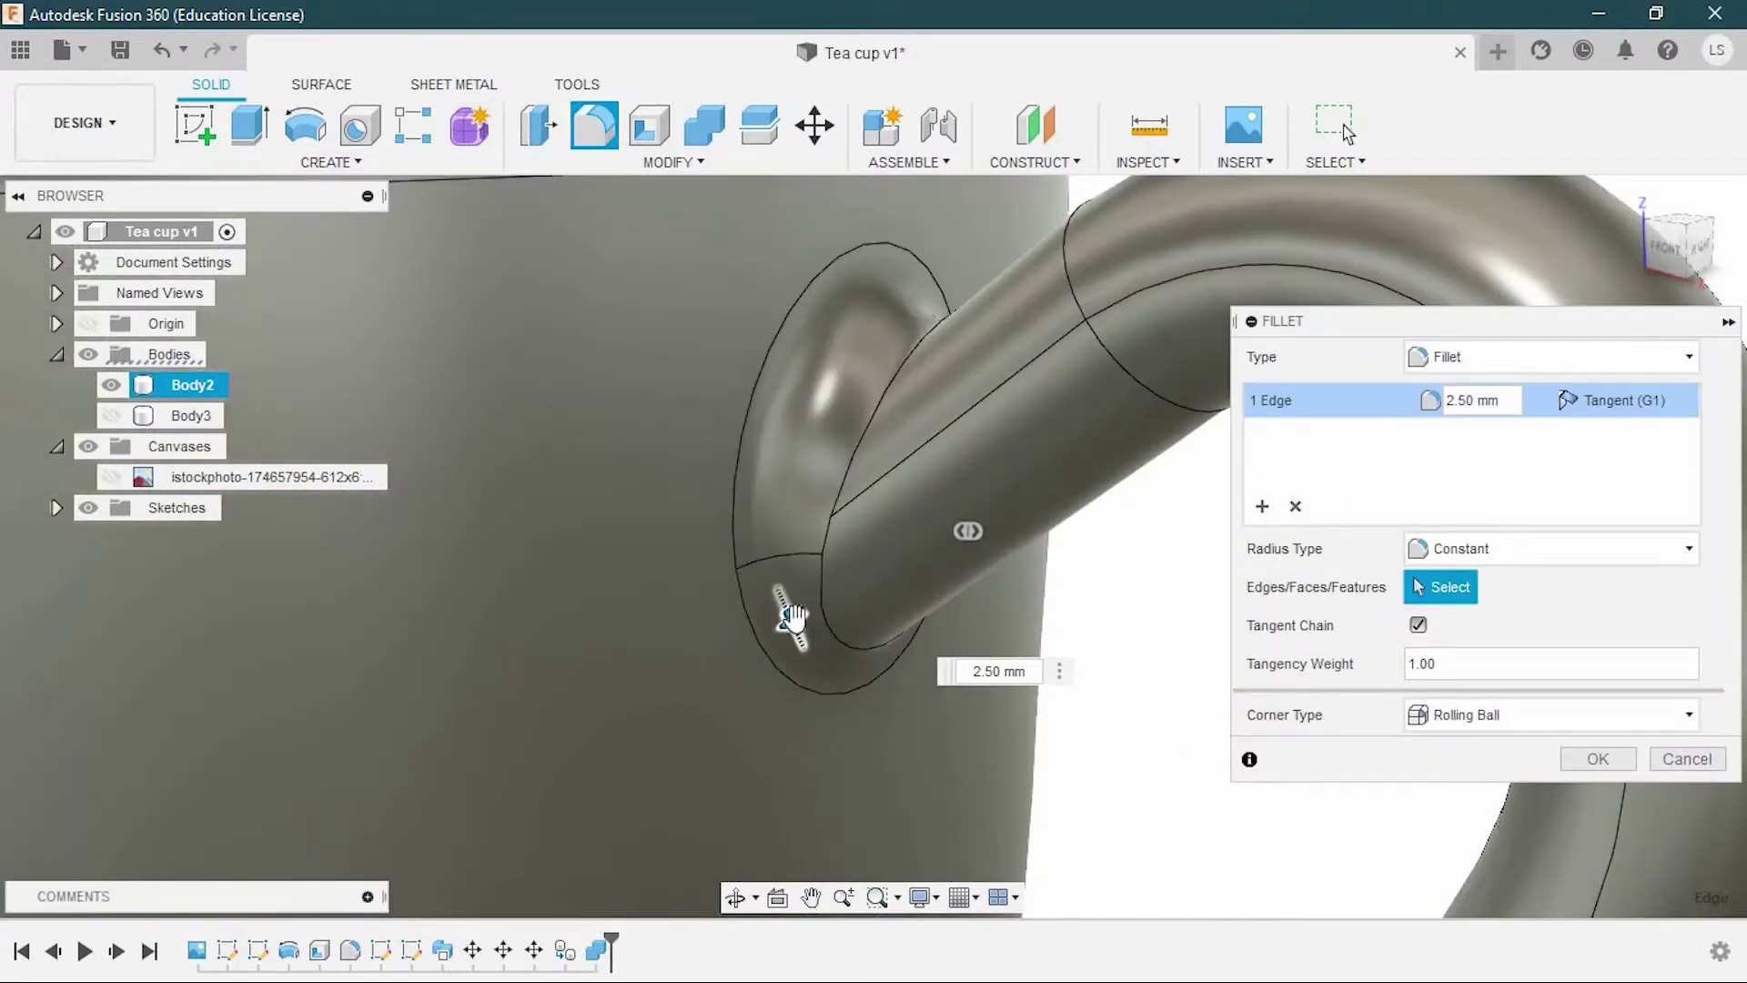
scroll(791, 617, "down", 4)
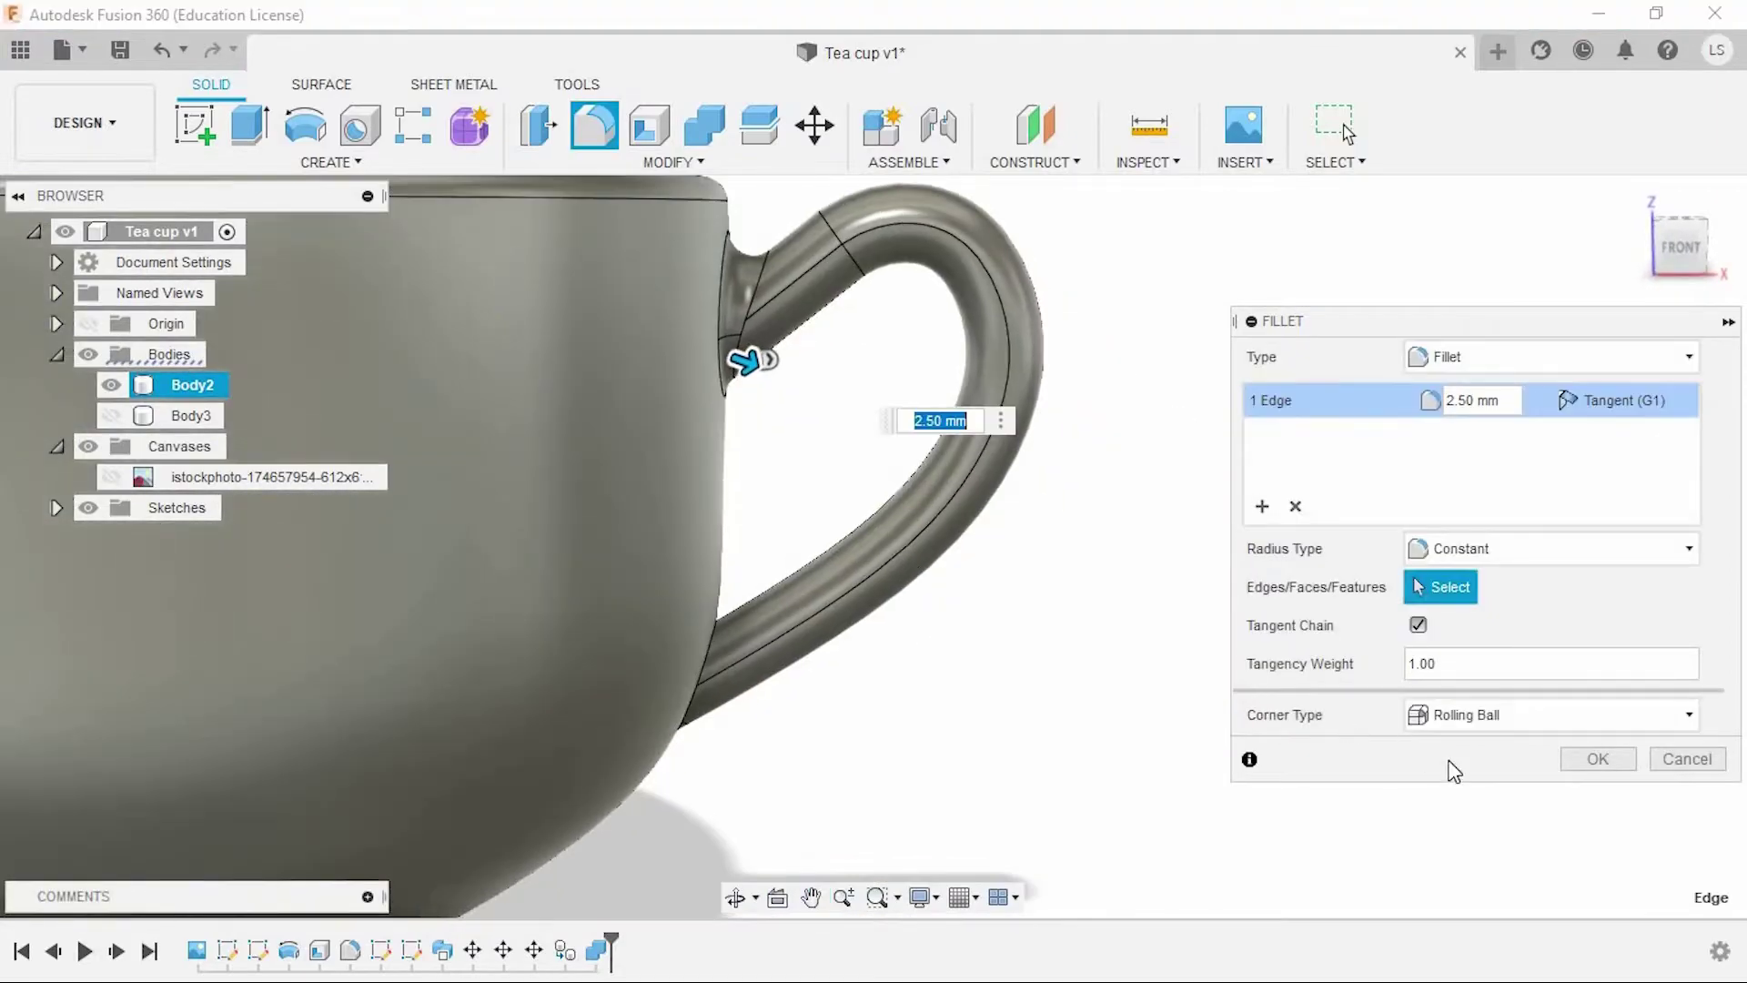
left_click(1598, 759)
Fillet the lower handle joint edges at 2 mm
middle_click_drag(1150, 625, 935, 598, "shift")
scroll(930, 587, "up", 4)
left_click(870, 493)
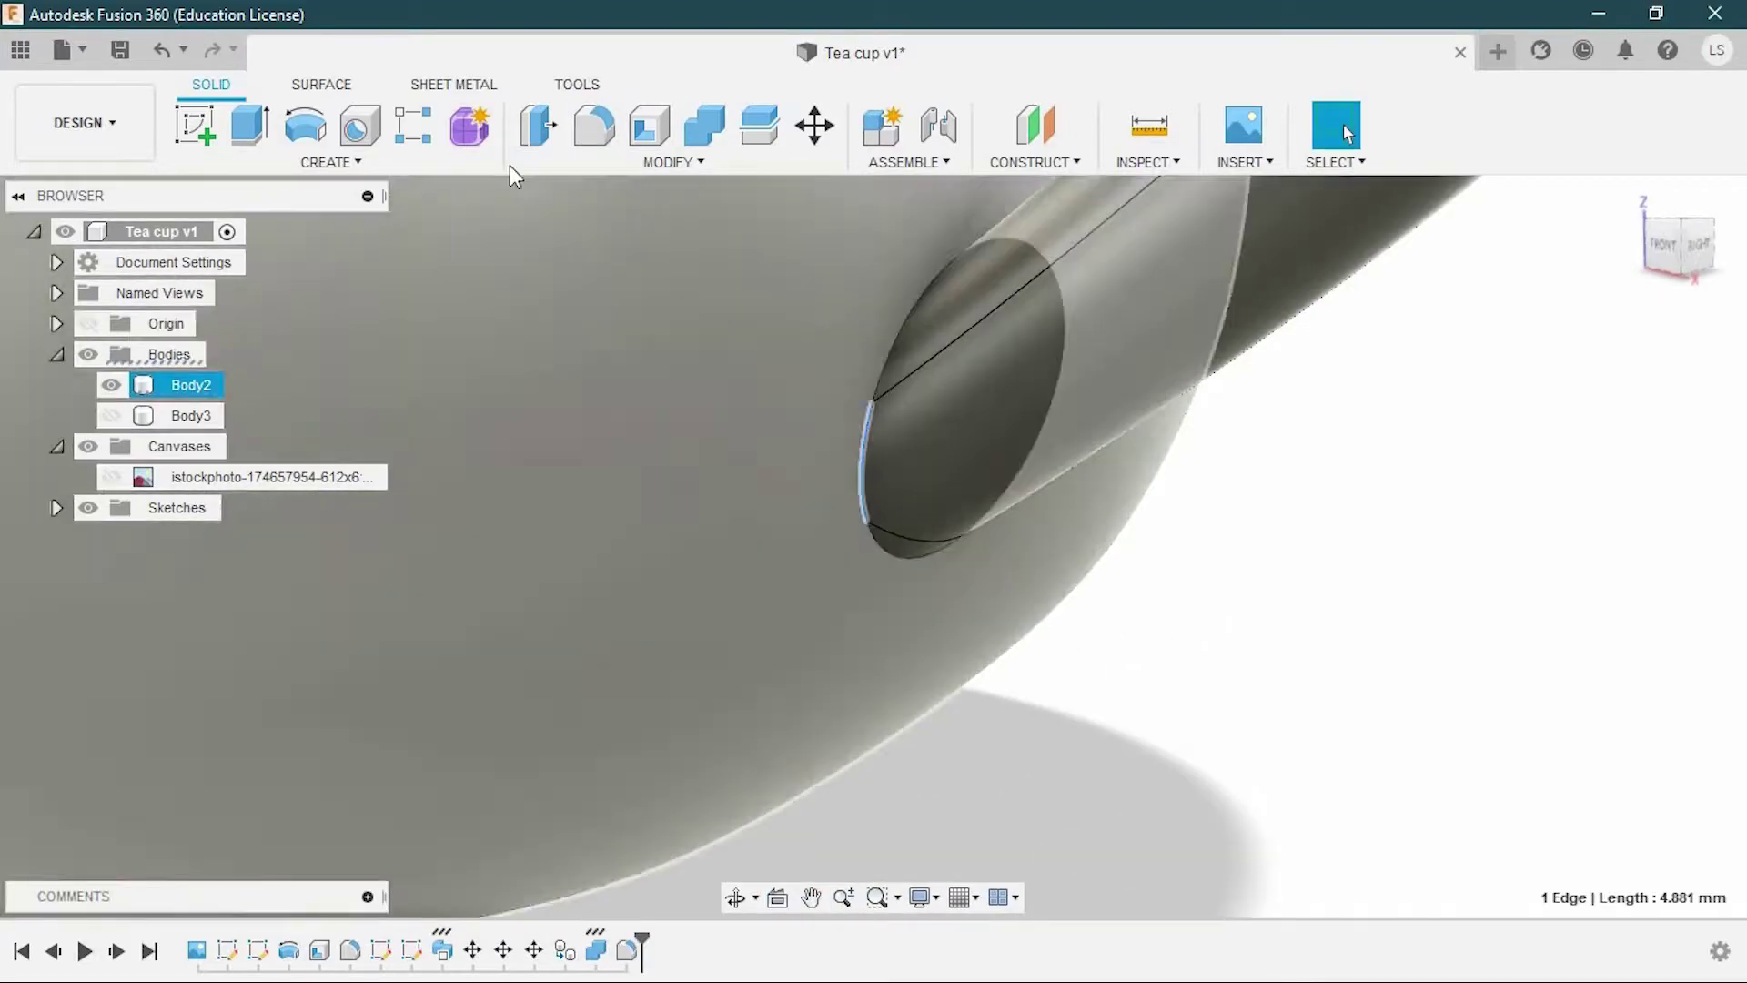
left_click(594, 126)
type("2")
scroll(1046, 755, "down", 2)
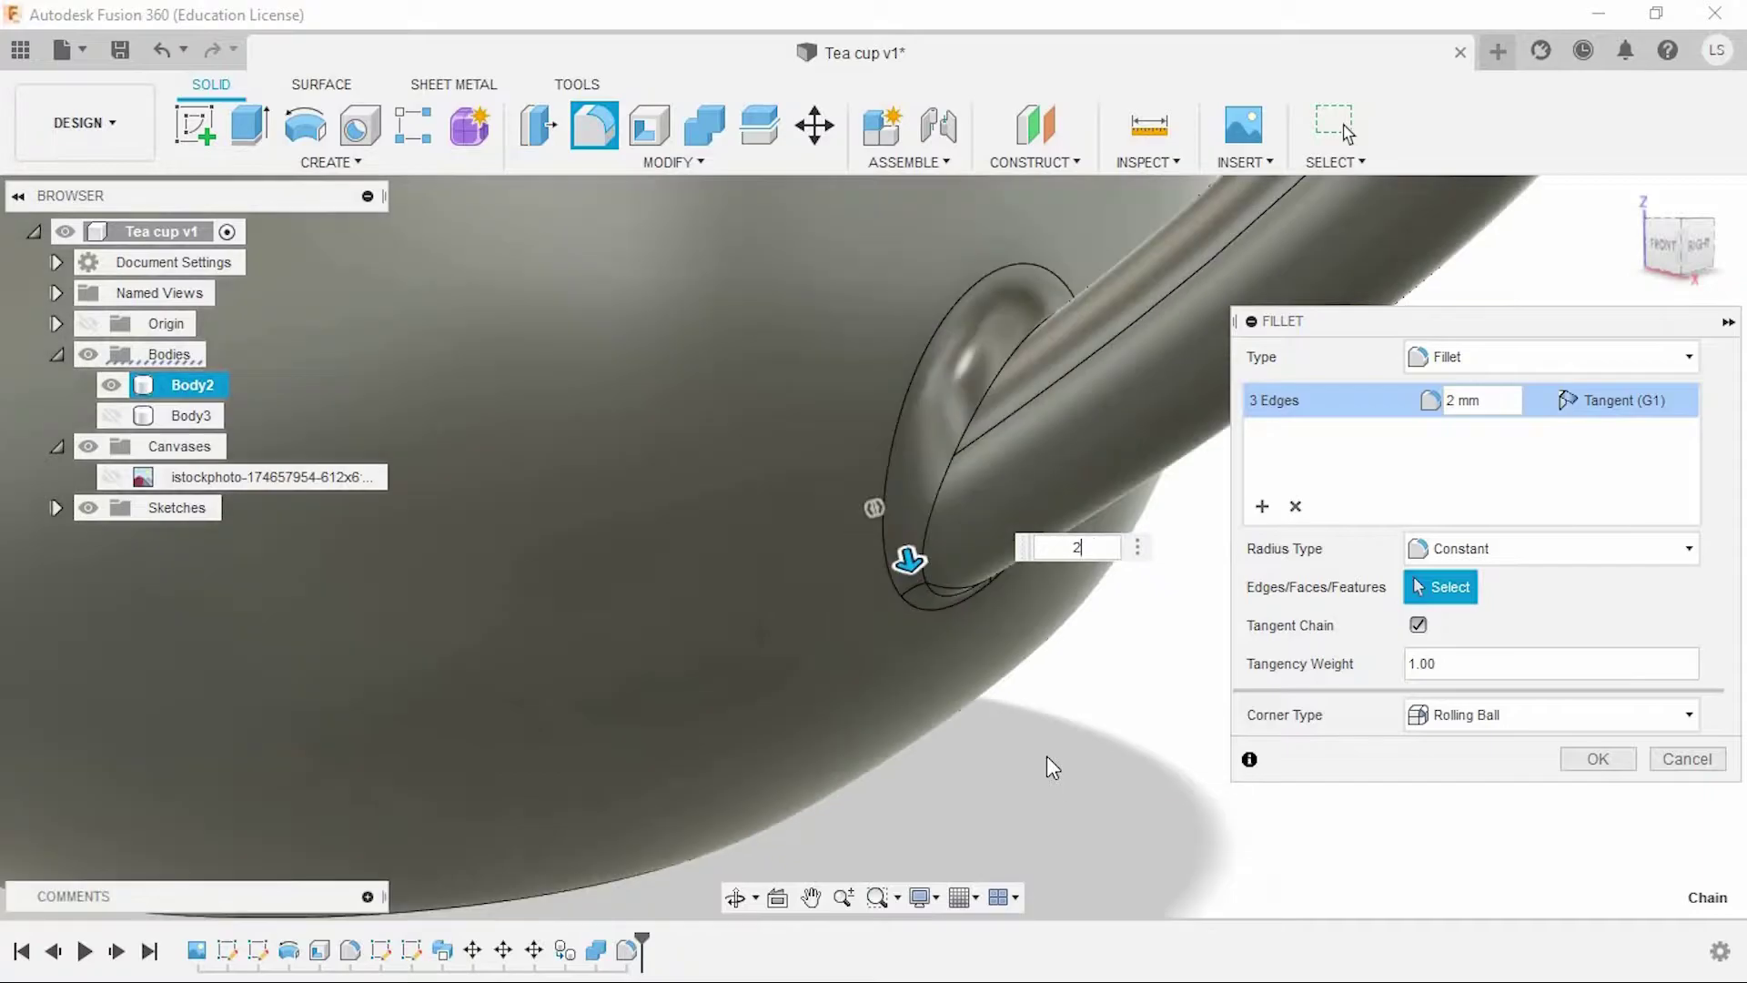
scroll(1047, 755, "down", 3)
mouse_move(1039, 760)
middle_mouse_down("shift")
mouse_move(1119, 761)
mouse_move(1057, 788)
middle_mouse_up("shift")
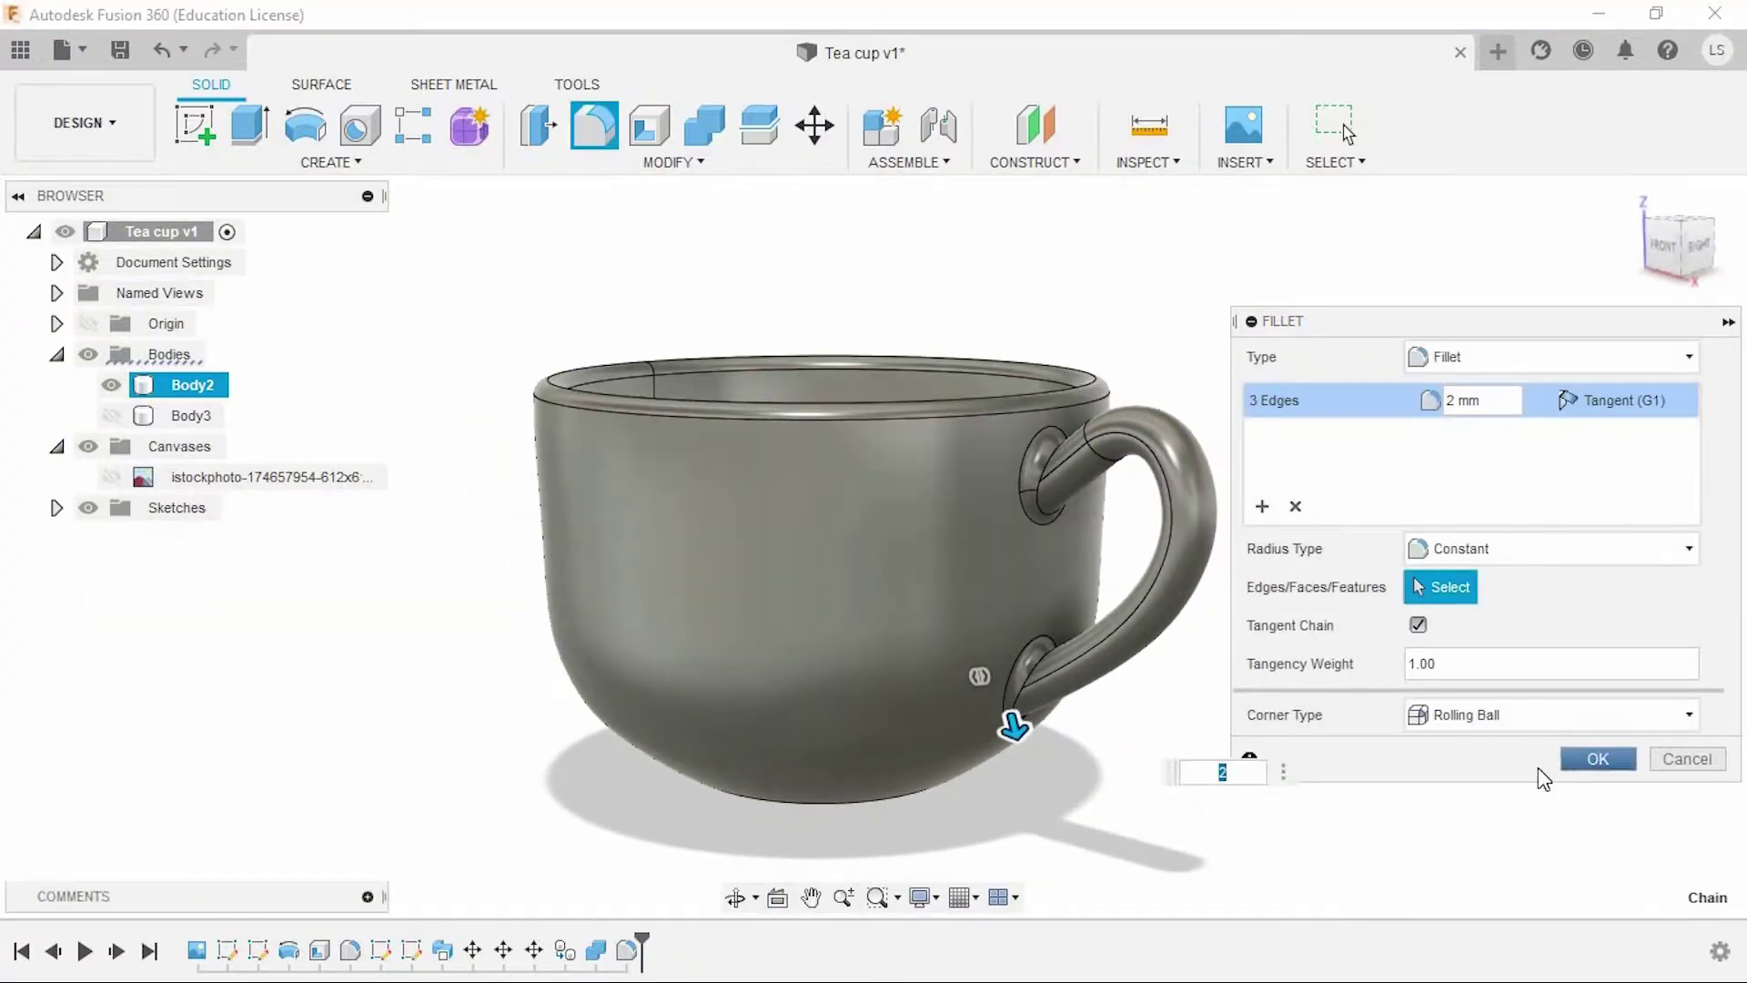
key("Return")
mouse_move(1120, 713)
middle_mouse_down("shift")
mouse_move(889, 721)
mouse_move(1322, 761)
mouse_move(1326, 800)
middle_mouse_up("shift")
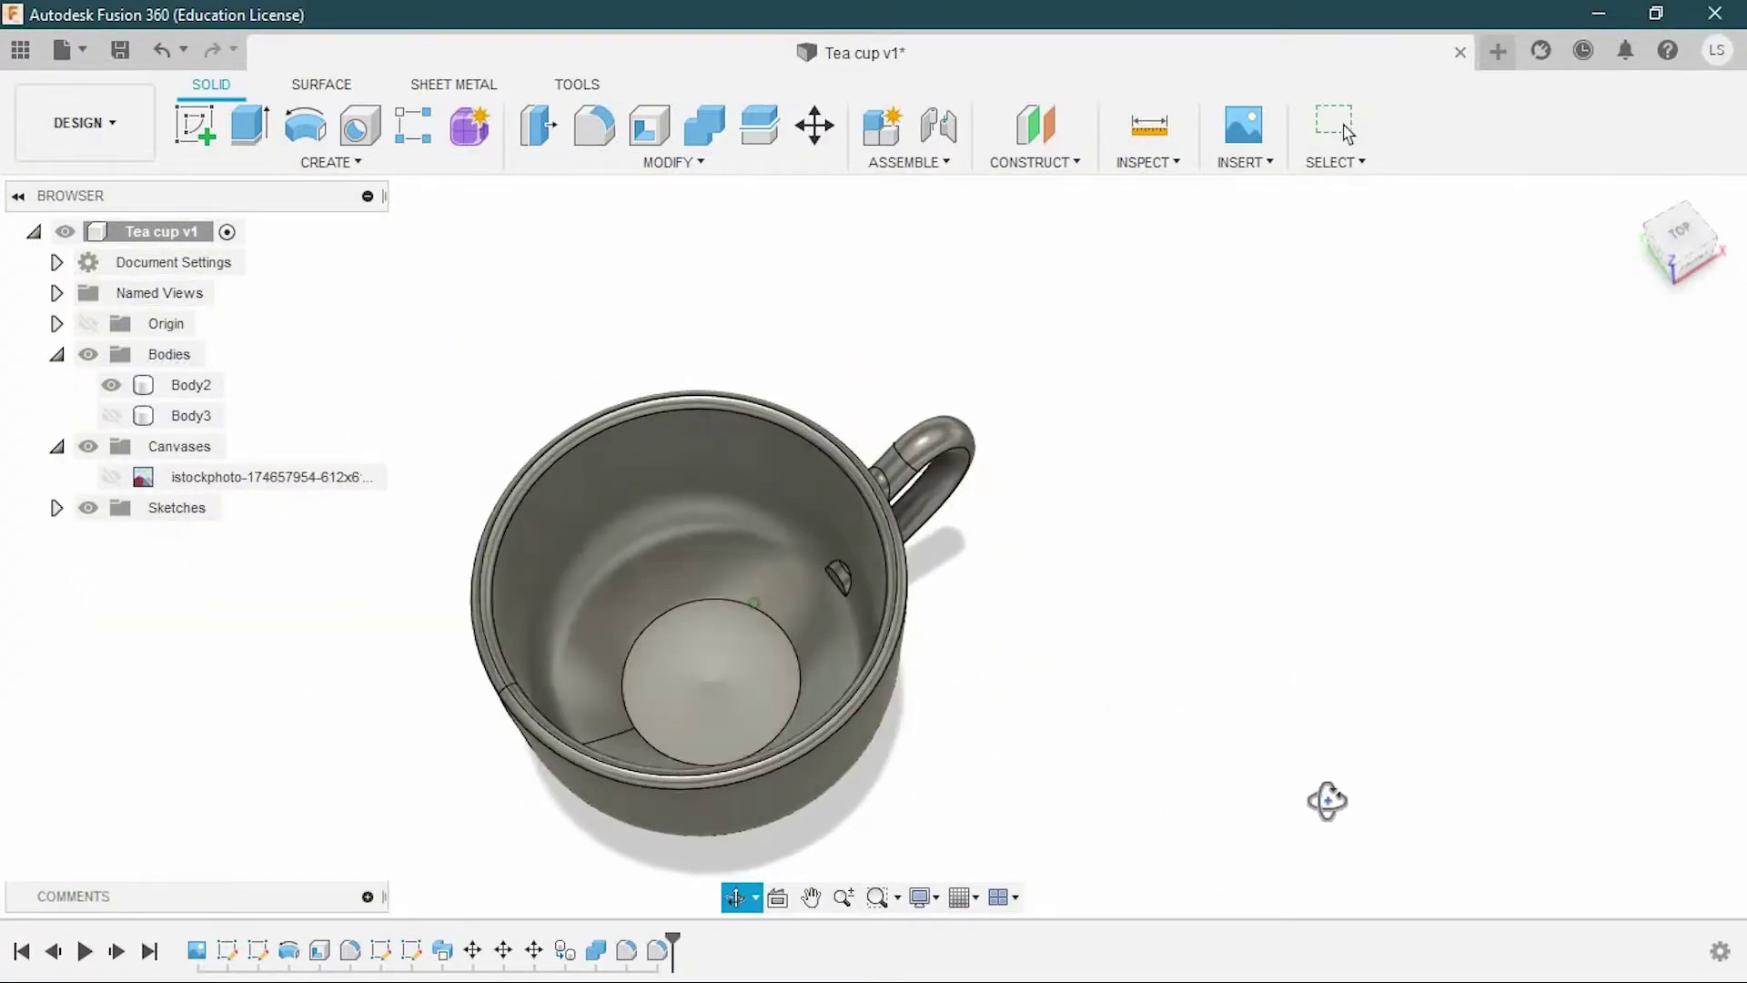
Delete the small protrusion face inside the cup
scroll(856, 626, "up", 4)
left_click(850, 630)
key("Delete")
Hide the cup body and switch to the FRONT view
scroll(881, 625, "down", 5)
mouse_move(881, 625)
middle_mouse_down("shift")
mouse_move(965, 671)
mouse_move(983, 655)
mouse_move(1255, 851)
mouse_move(1139, 803)
mouse_move(1139, 831)
mouse_move(1161, 600)
mouse_move(1226, 614)
middle_mouse_up("shift")
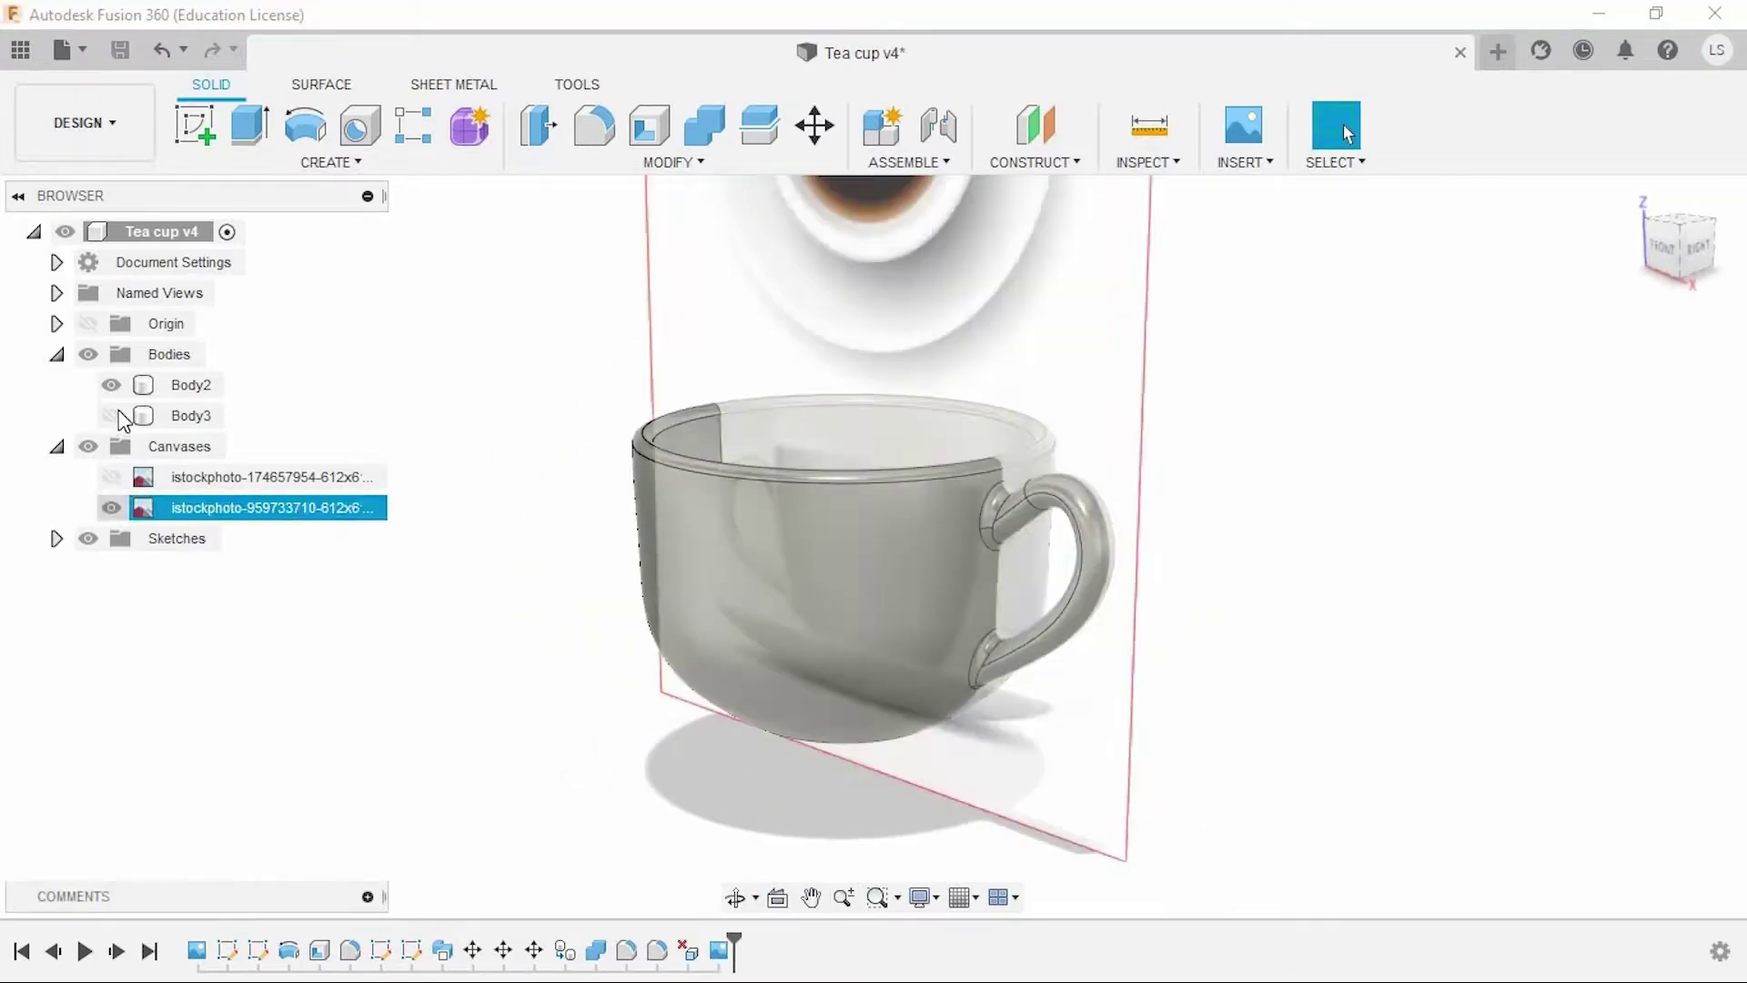
left_click(111, 385)
left_click(1663, 244)
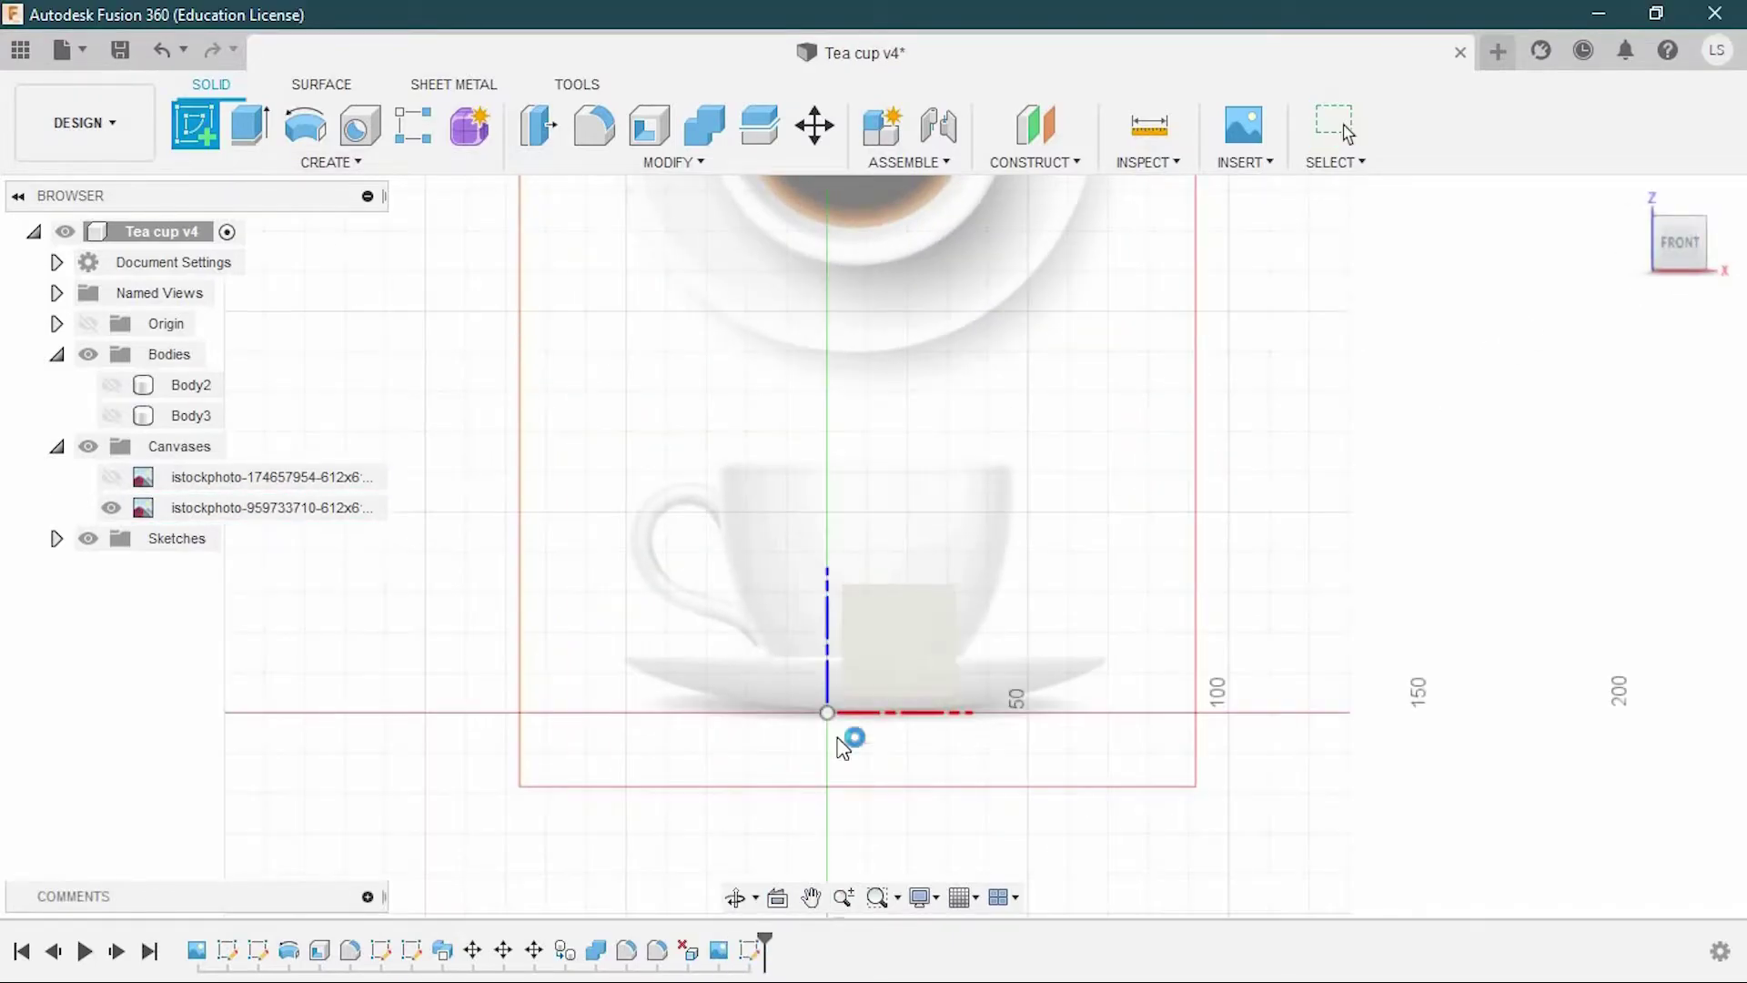
Start a sketch on the front plane and trace a spline along the saucer's underside
left_click(844, 748)
scroll(268, 328, "up", 3)
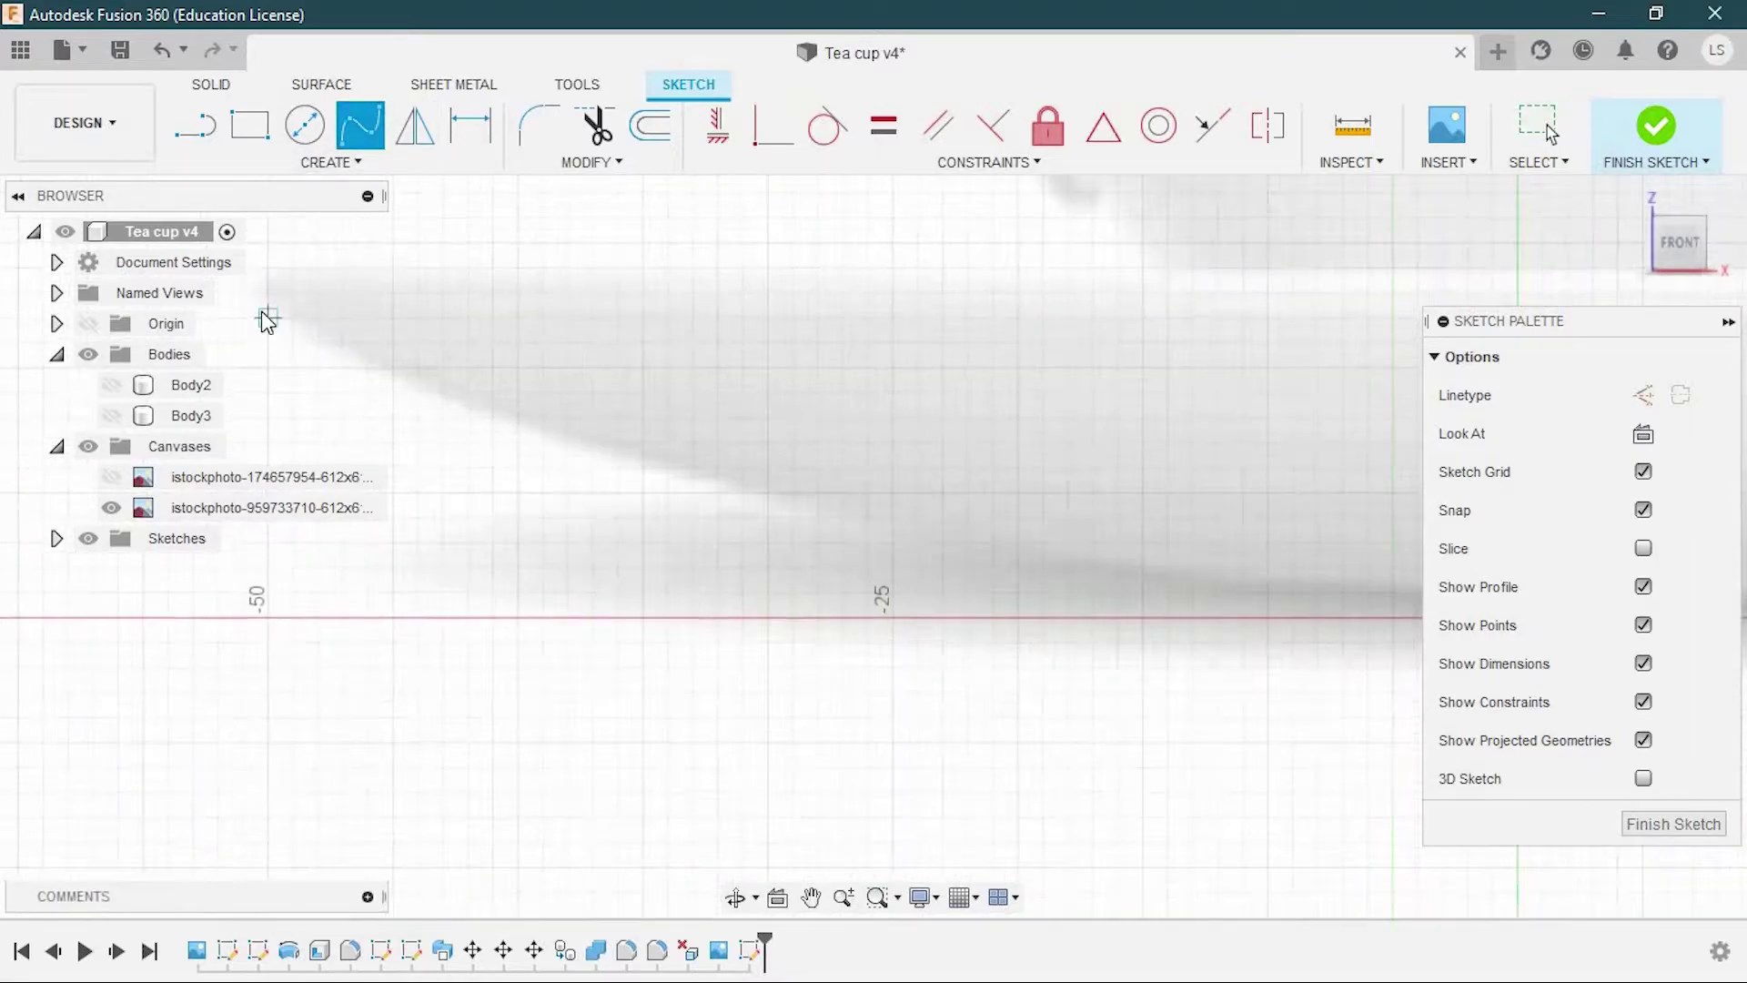
scroll(535, 336, "up", 4)
scroll(600, 400, "up", 2)
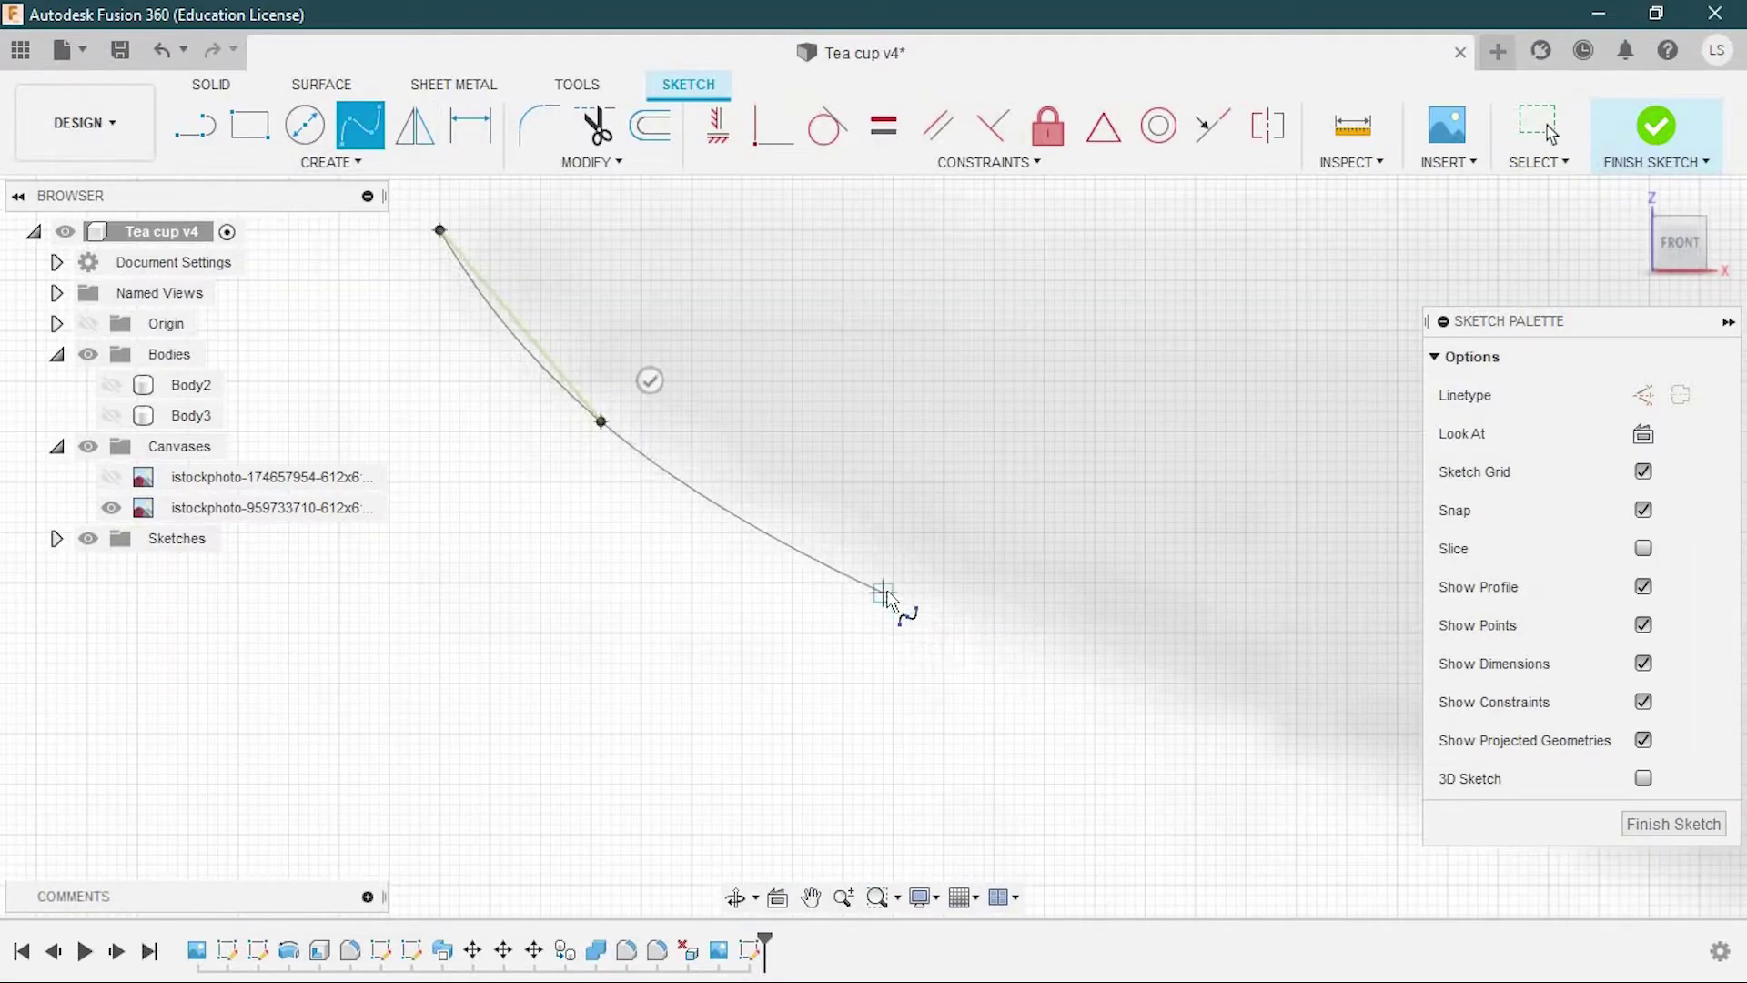
middle_click_drag(1155, 692, 667, 579)
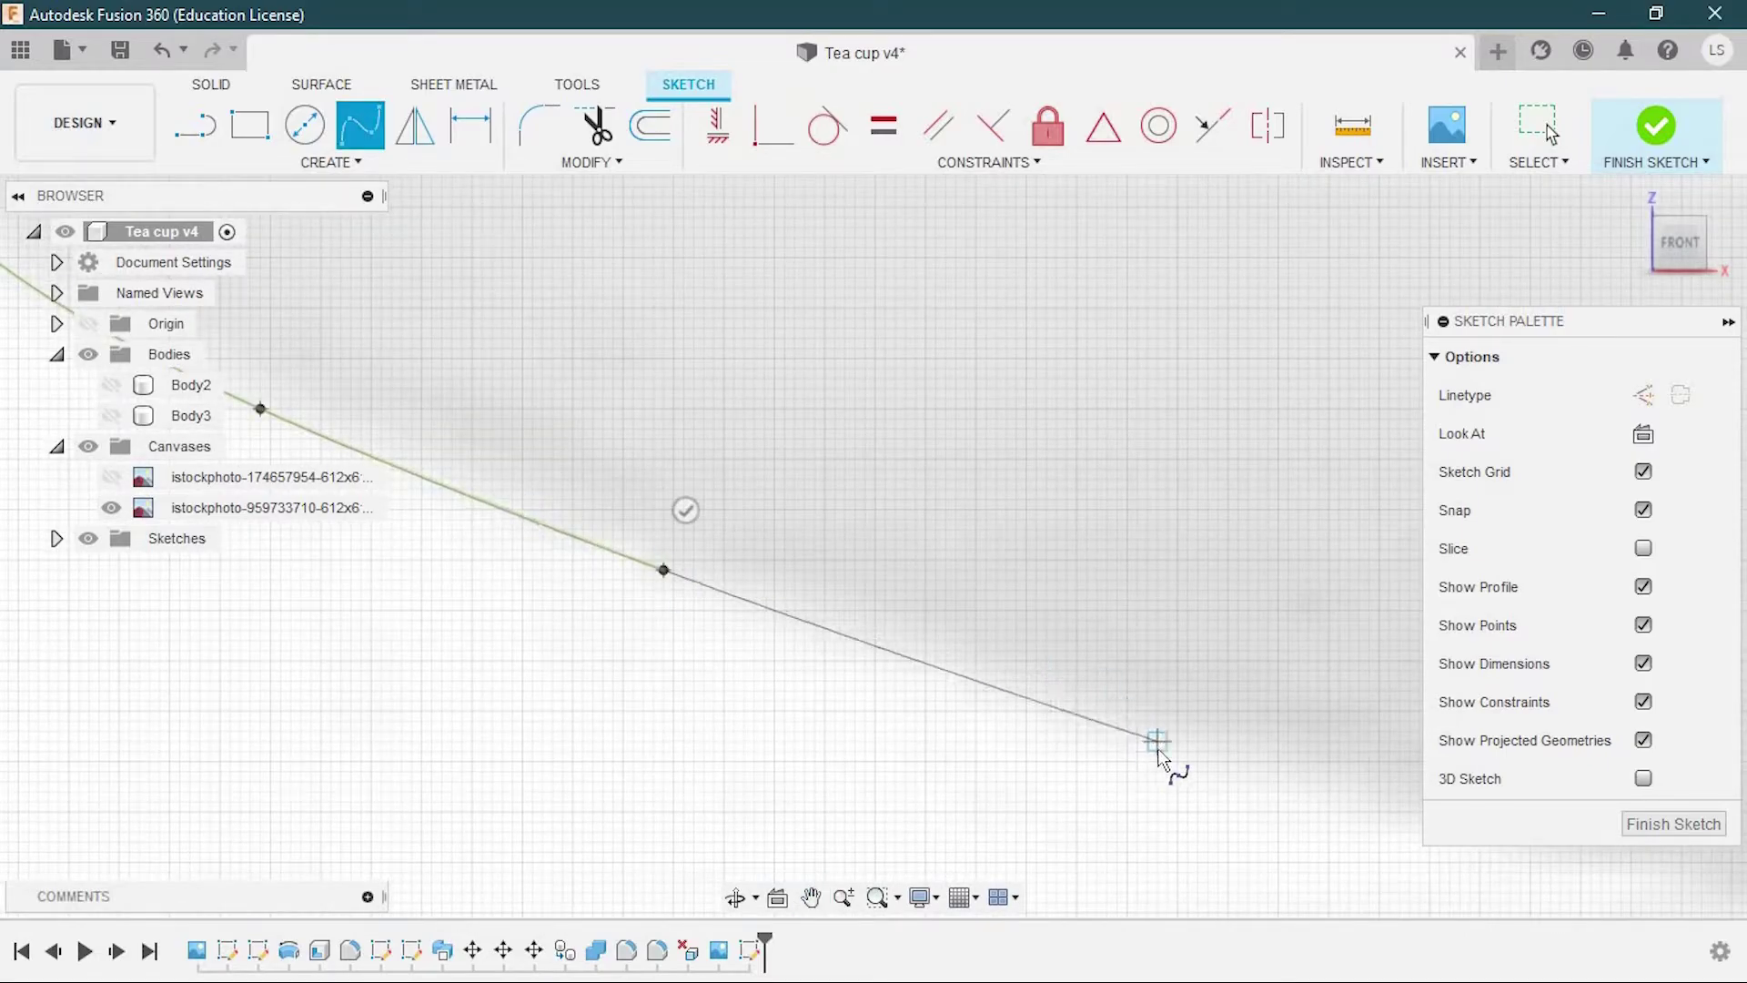
scroll(1156, 742, "down", 3)
scroll(854, 582, "up", 3)
scroll(719, 546, "down", 2)
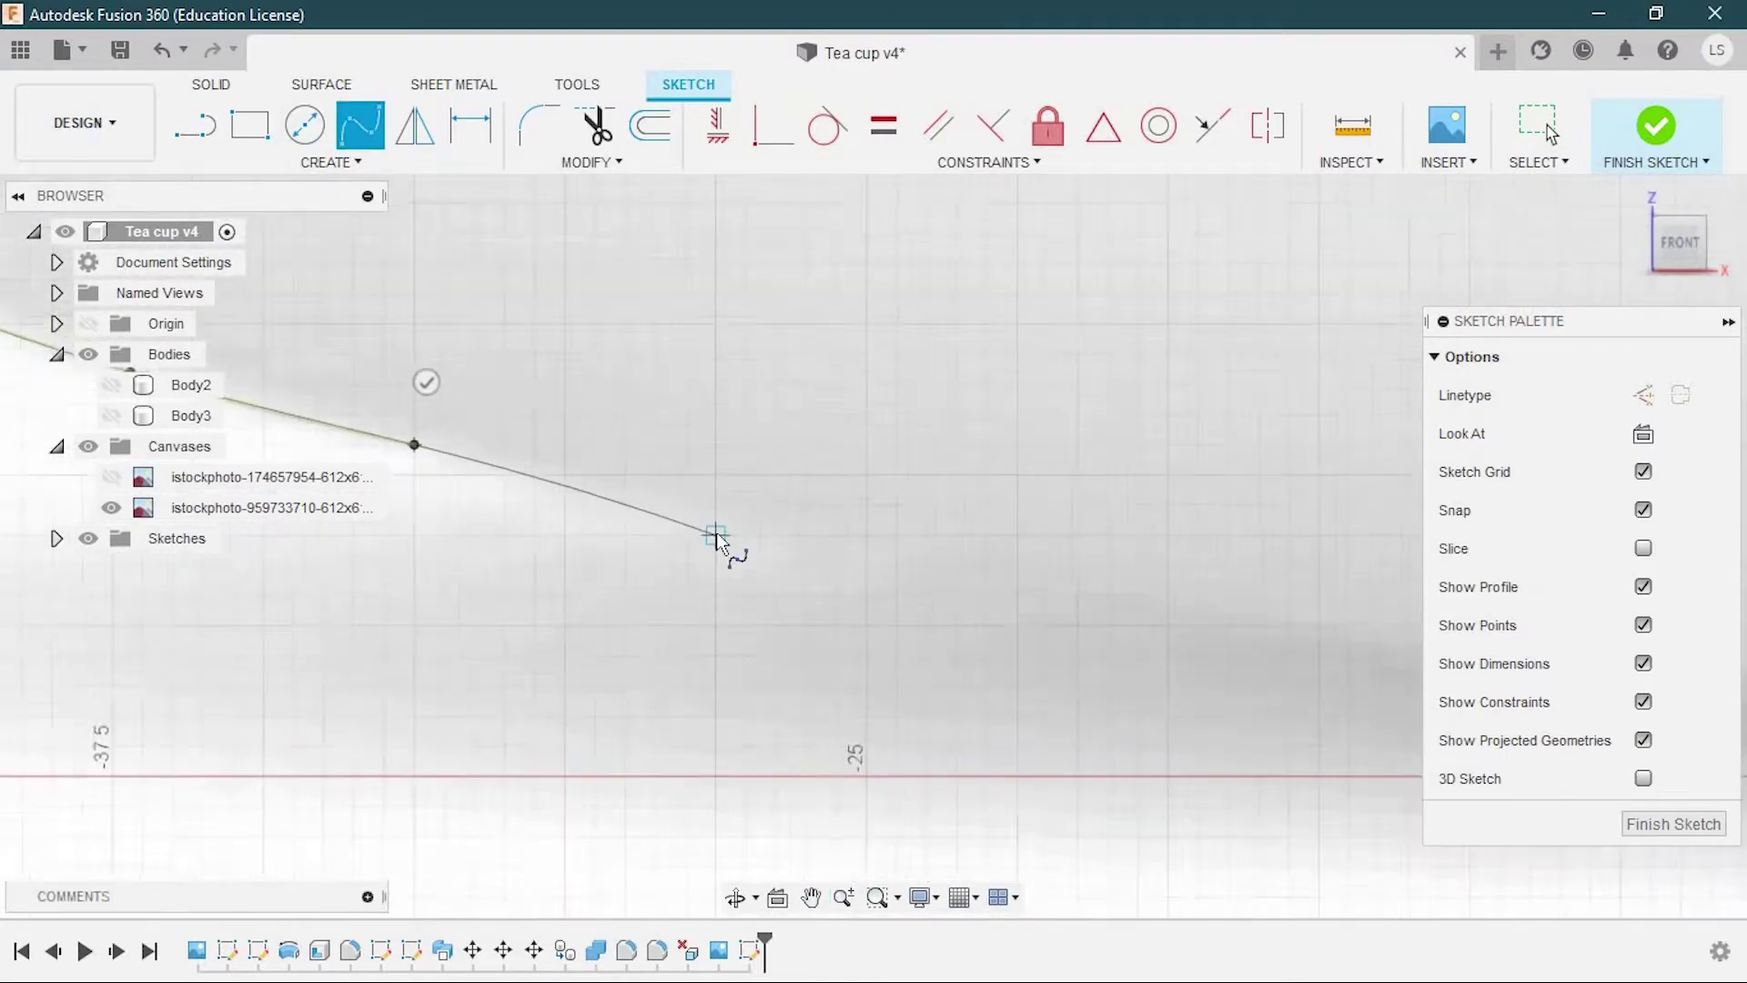
scroll(695, 566, "down", 4)
scroll(722, 565, "up", 1)
scroll(824, 544, "down", 2)
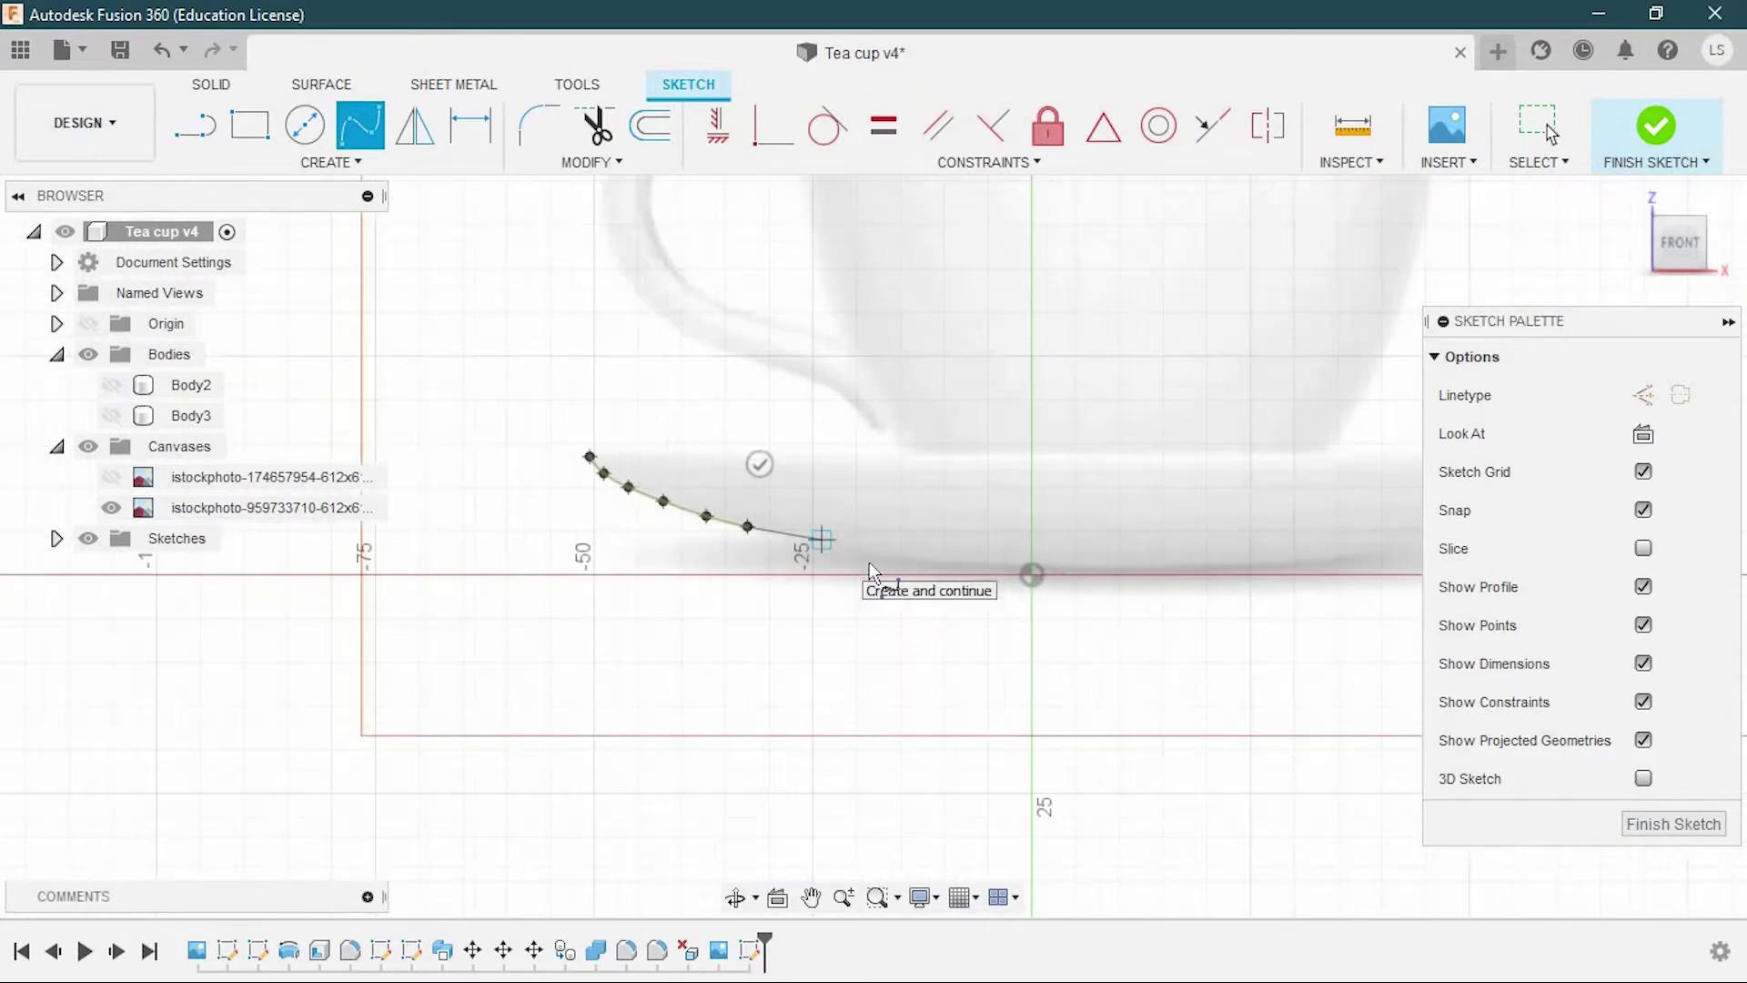
scroll(577, 558, "up", 4)
scroll(685, 514, "up", 2)
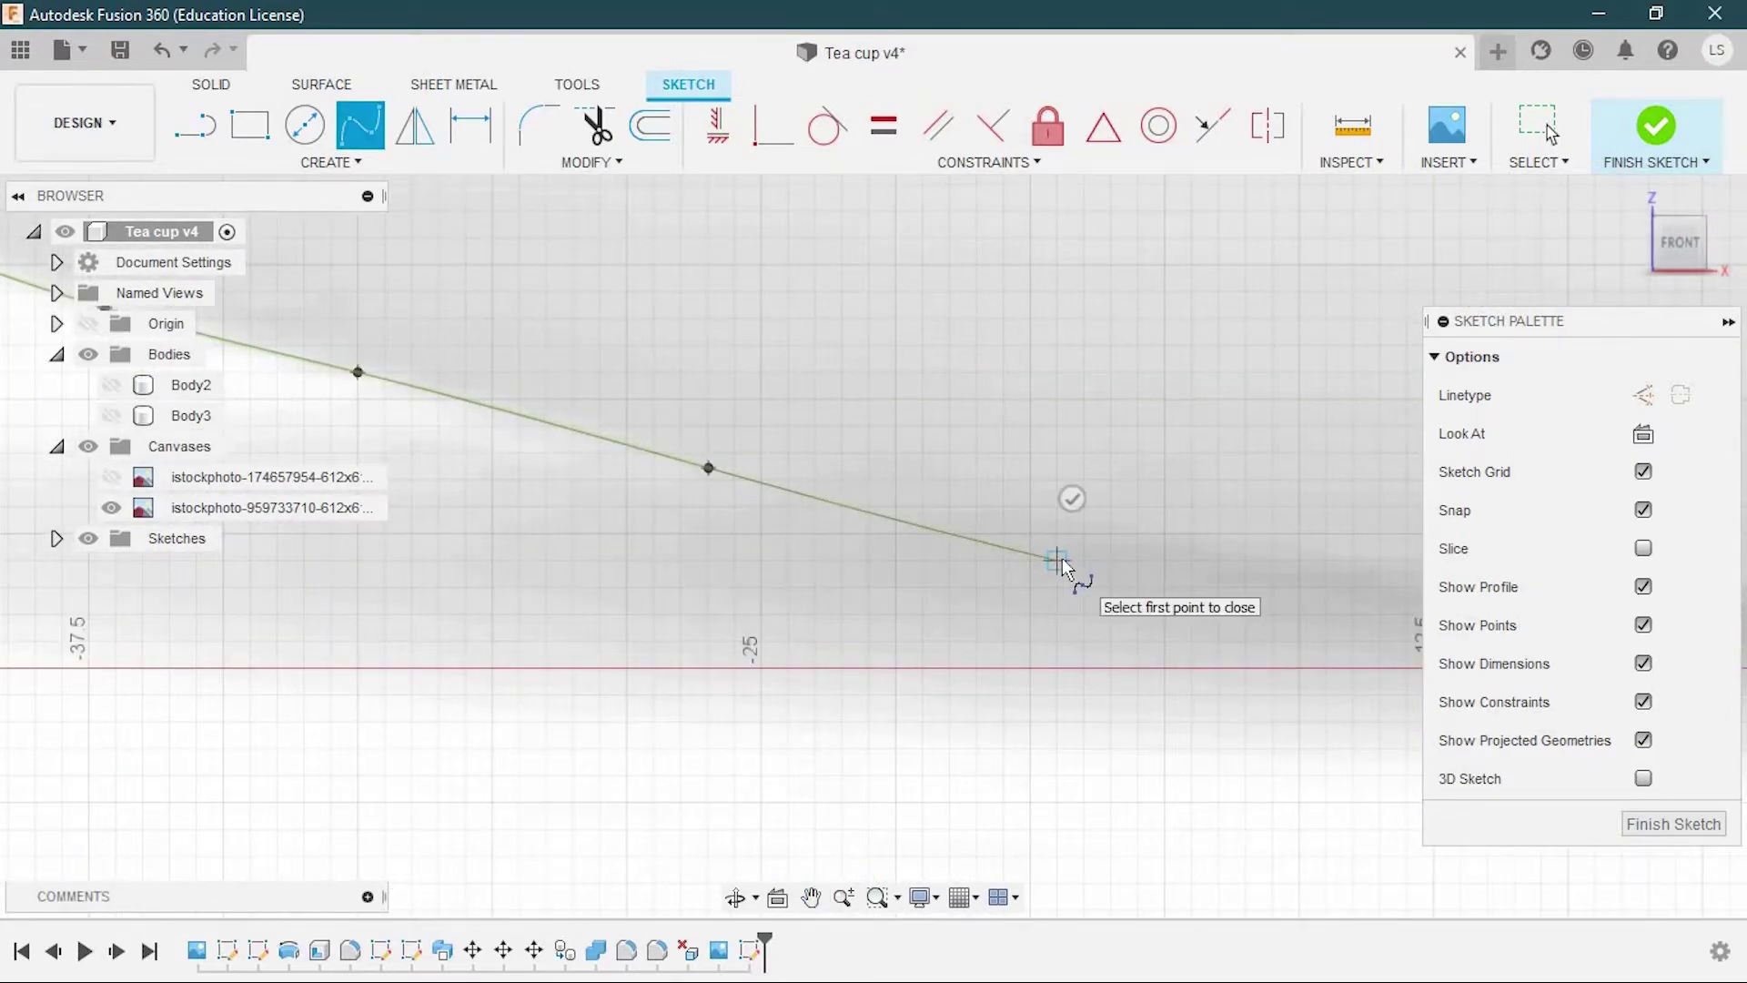
scroll(917, 561, "down", 4)
scroll(741, 598, "down", 3)
scroll(731, 592, "down", 3)
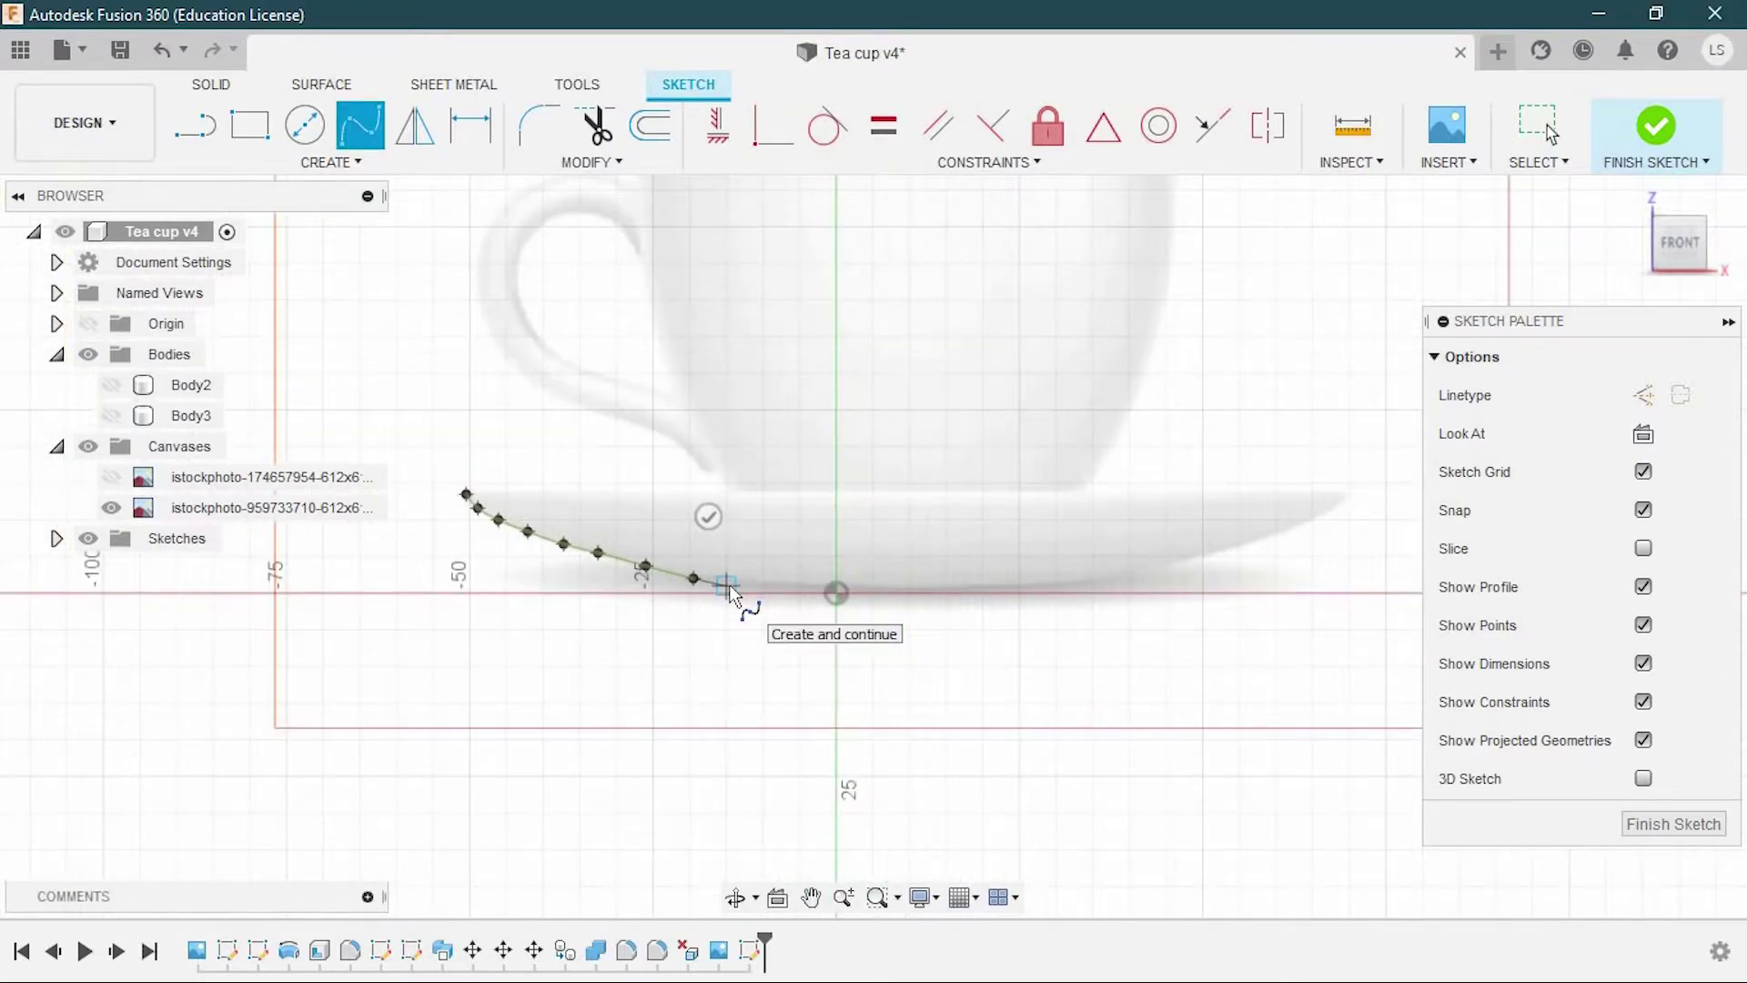
scroll(728, 589, "up", 5)
middle_click_drag(687, 596, 932, 587)
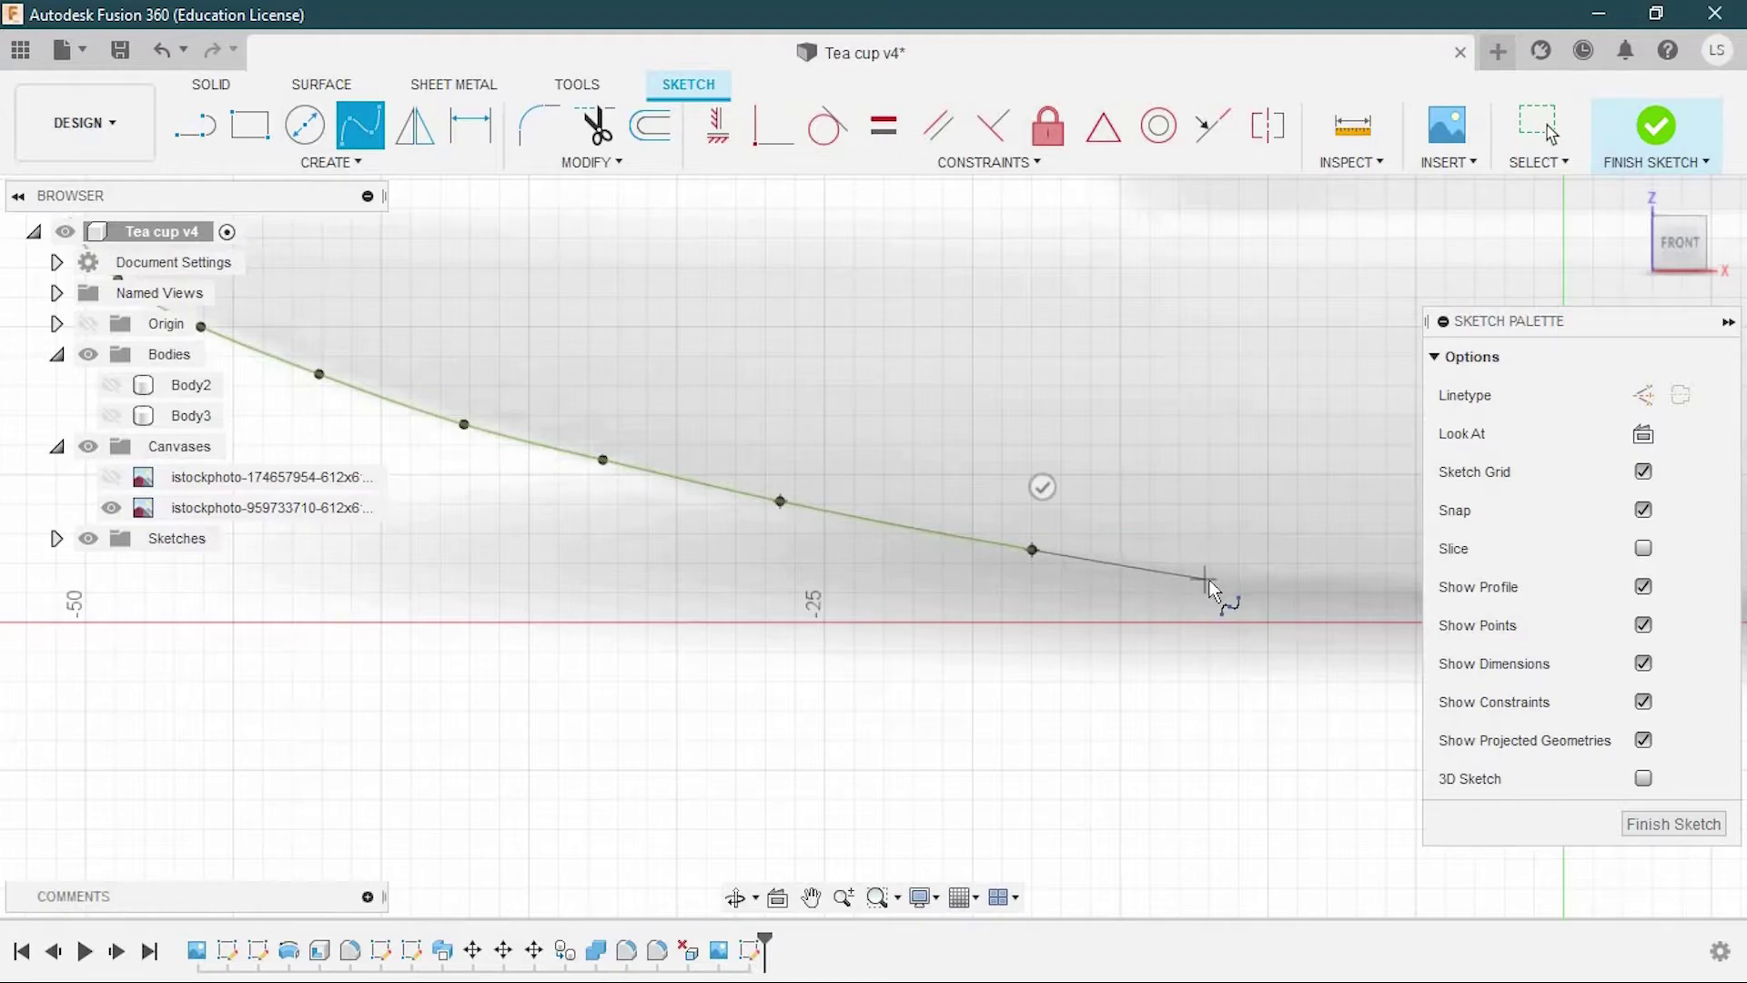
middle_click_drag(1094, 582, 823, 557)
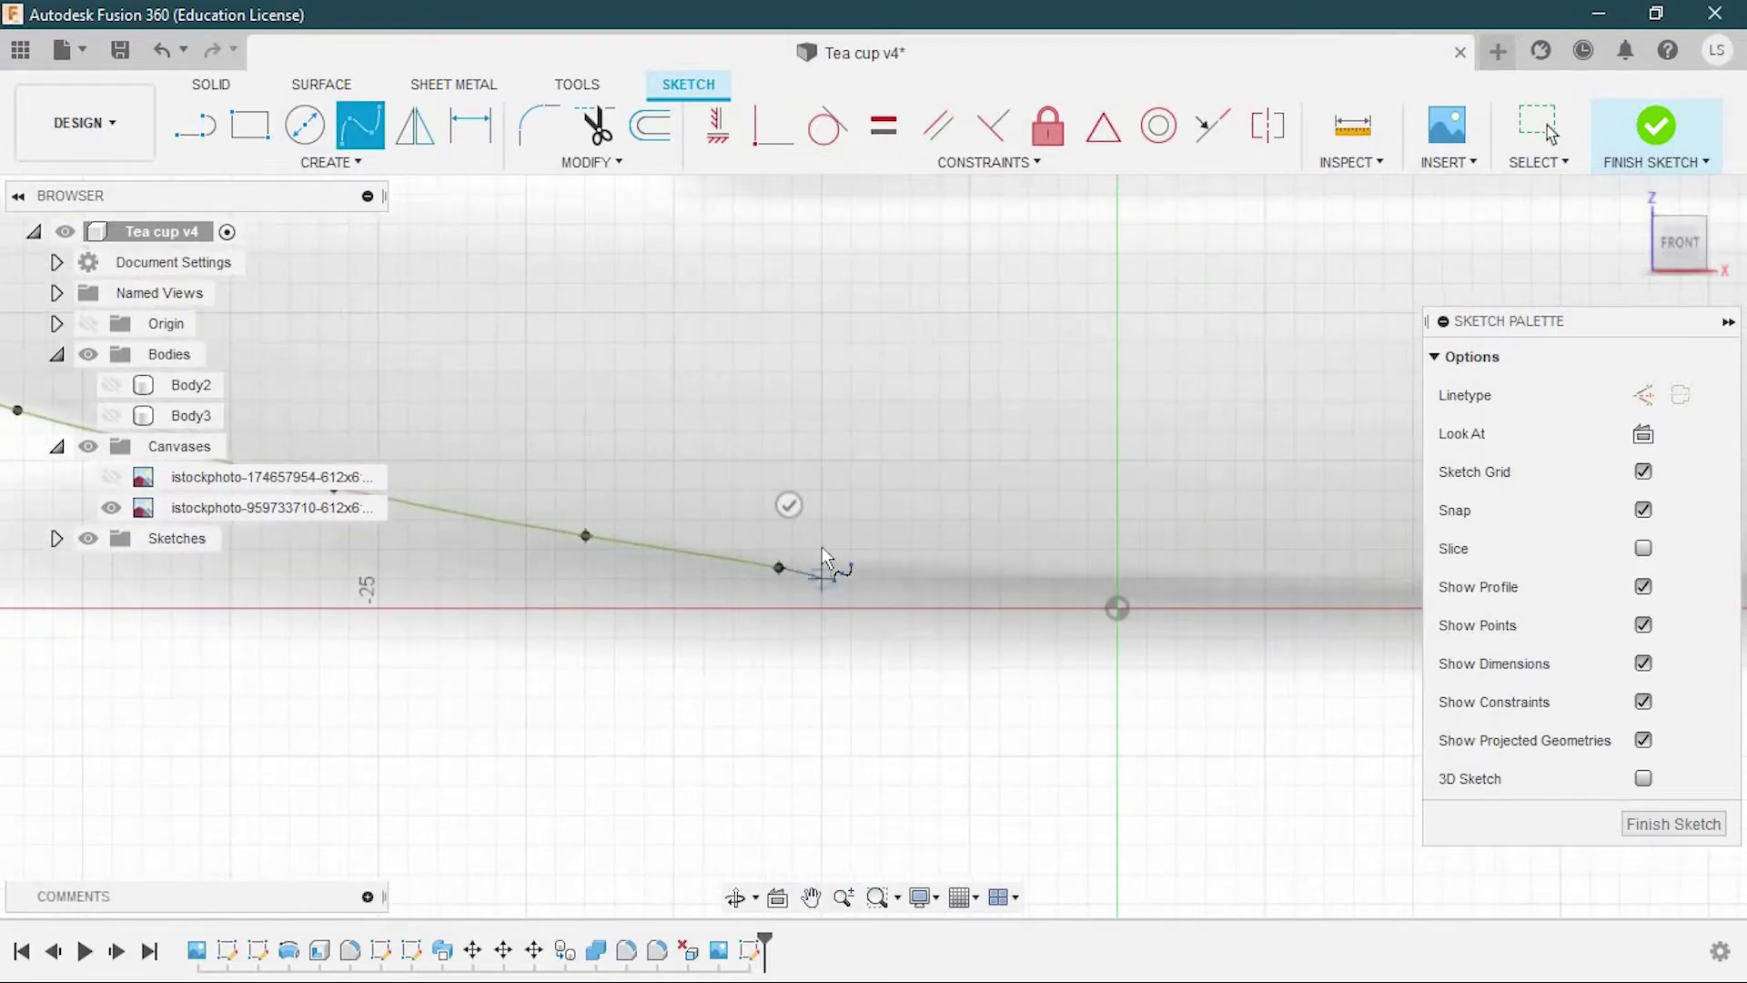
scroll(887, 612, "down", 4)
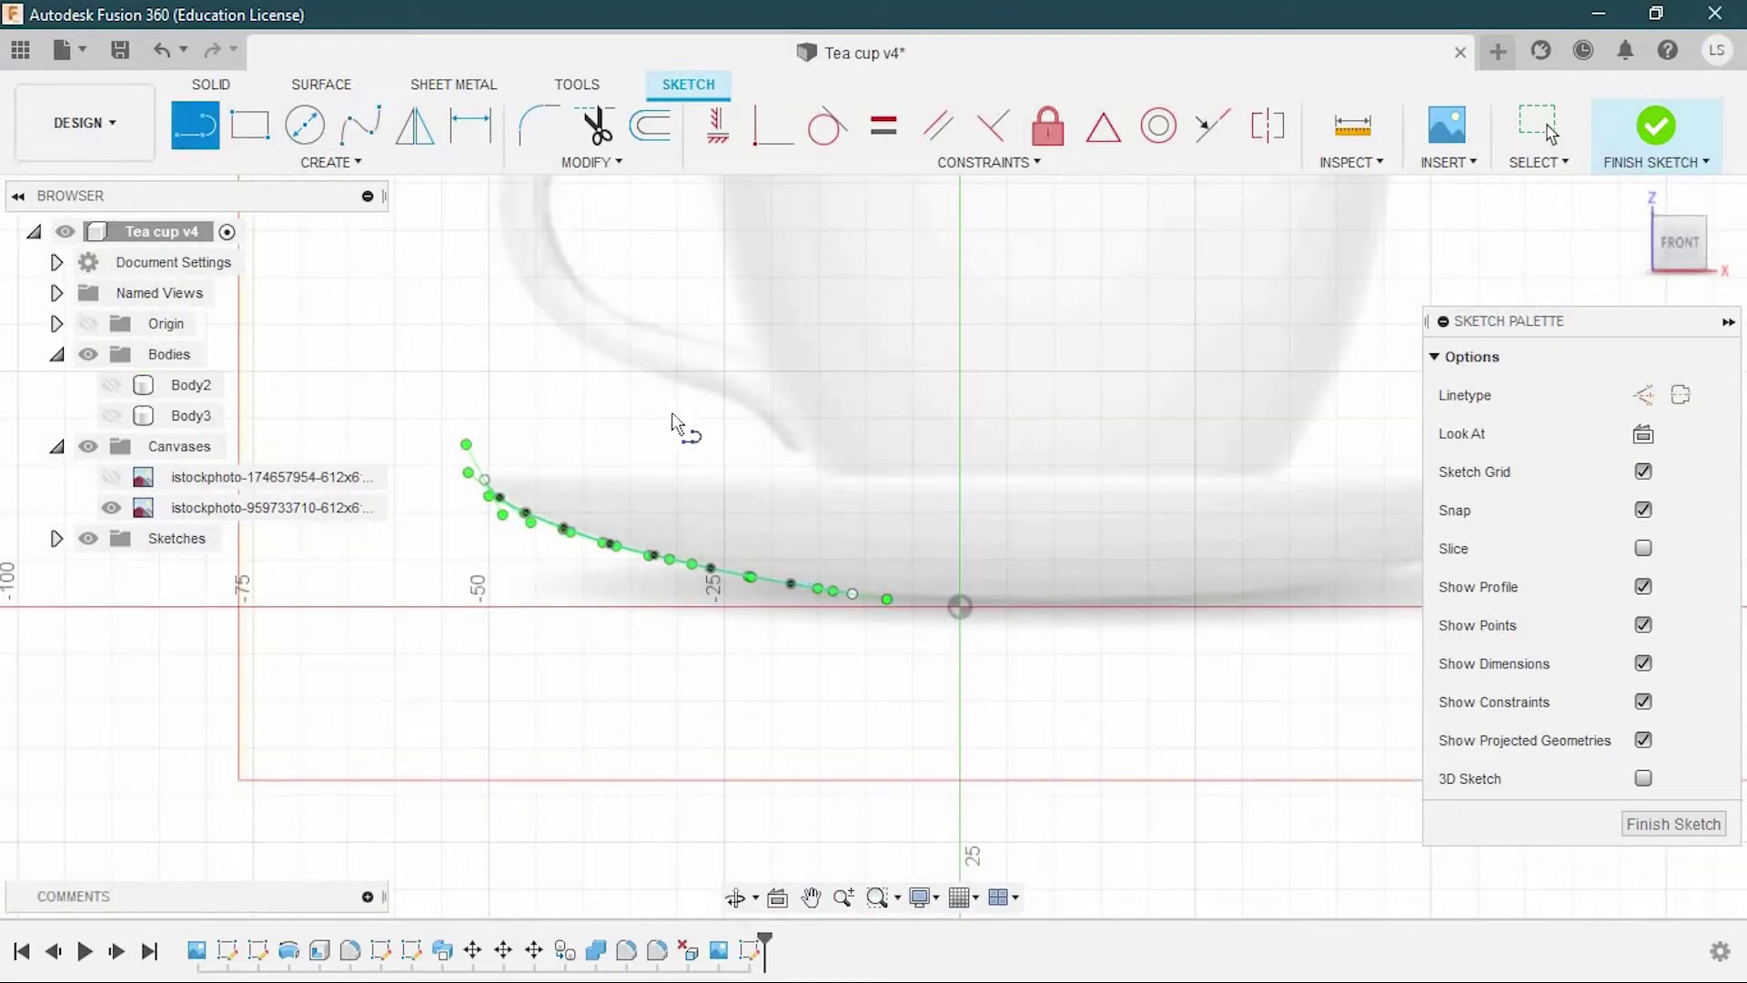
Draw the top and bottom horizontal lines from the spline's two ends
left_click(485, 480)
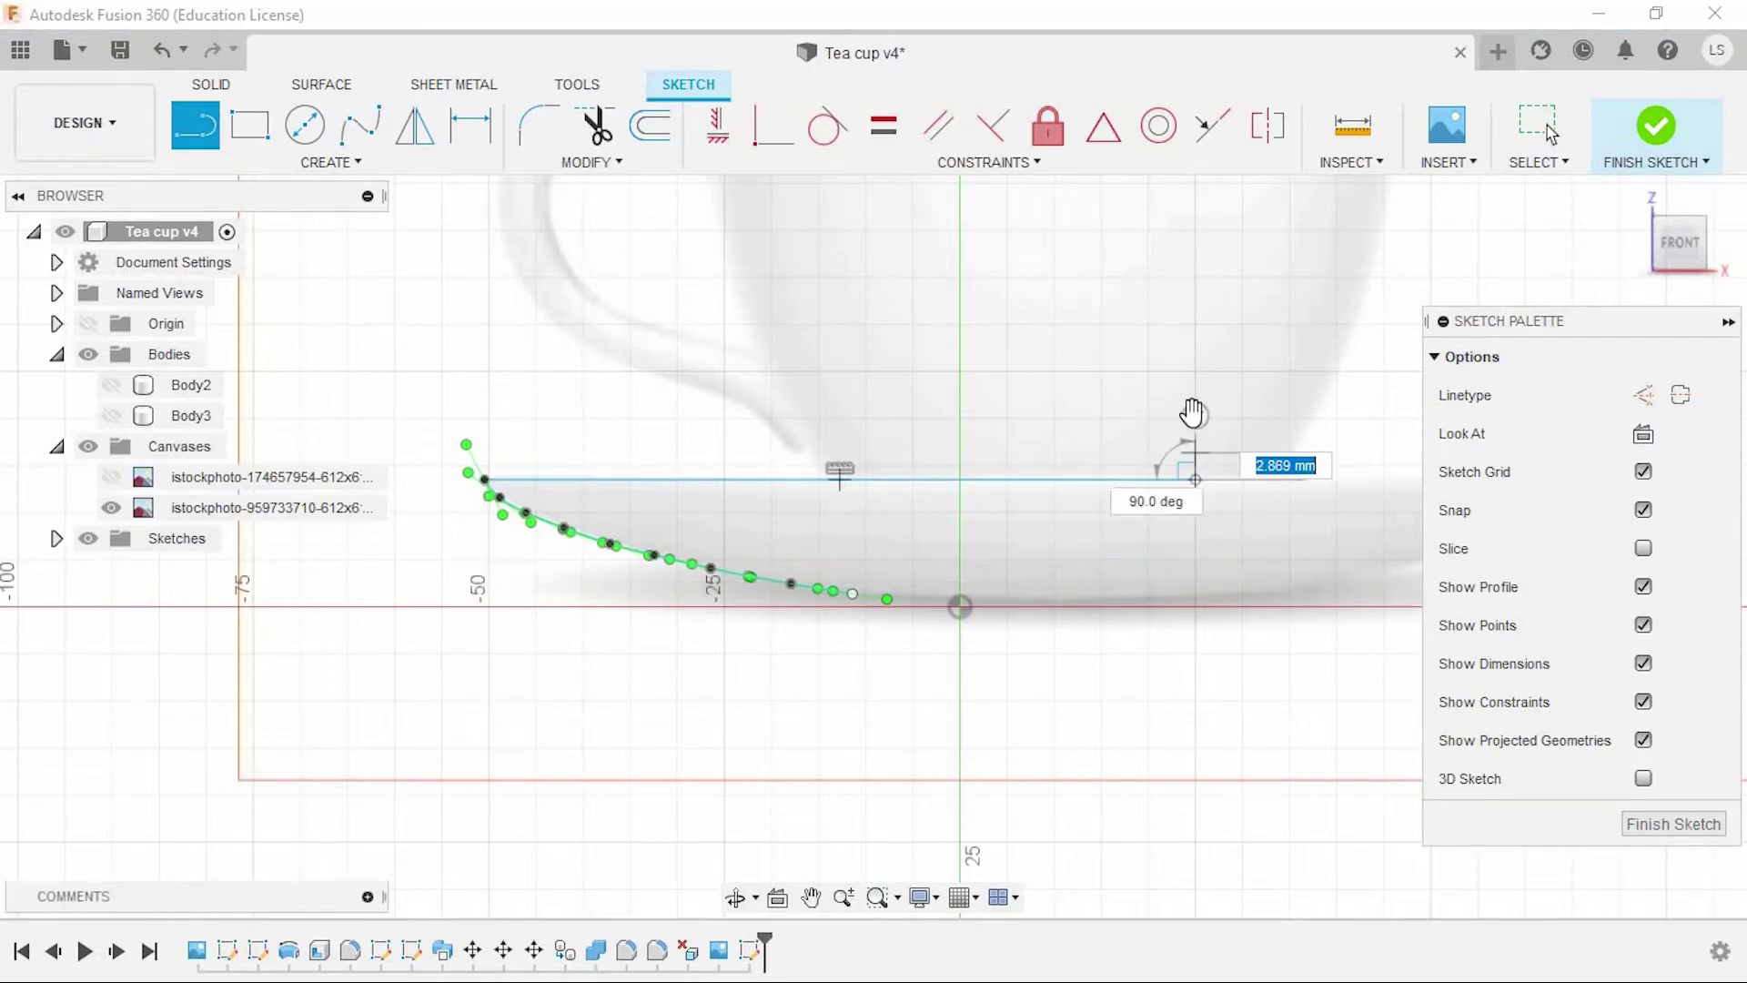
double_click(1195, 480)
left_click(888, 598)
double_click(1289, 594)
Close the profile with a vertical line, finish the sketch and select the profile
scroll(1045, 639, "up", 2)
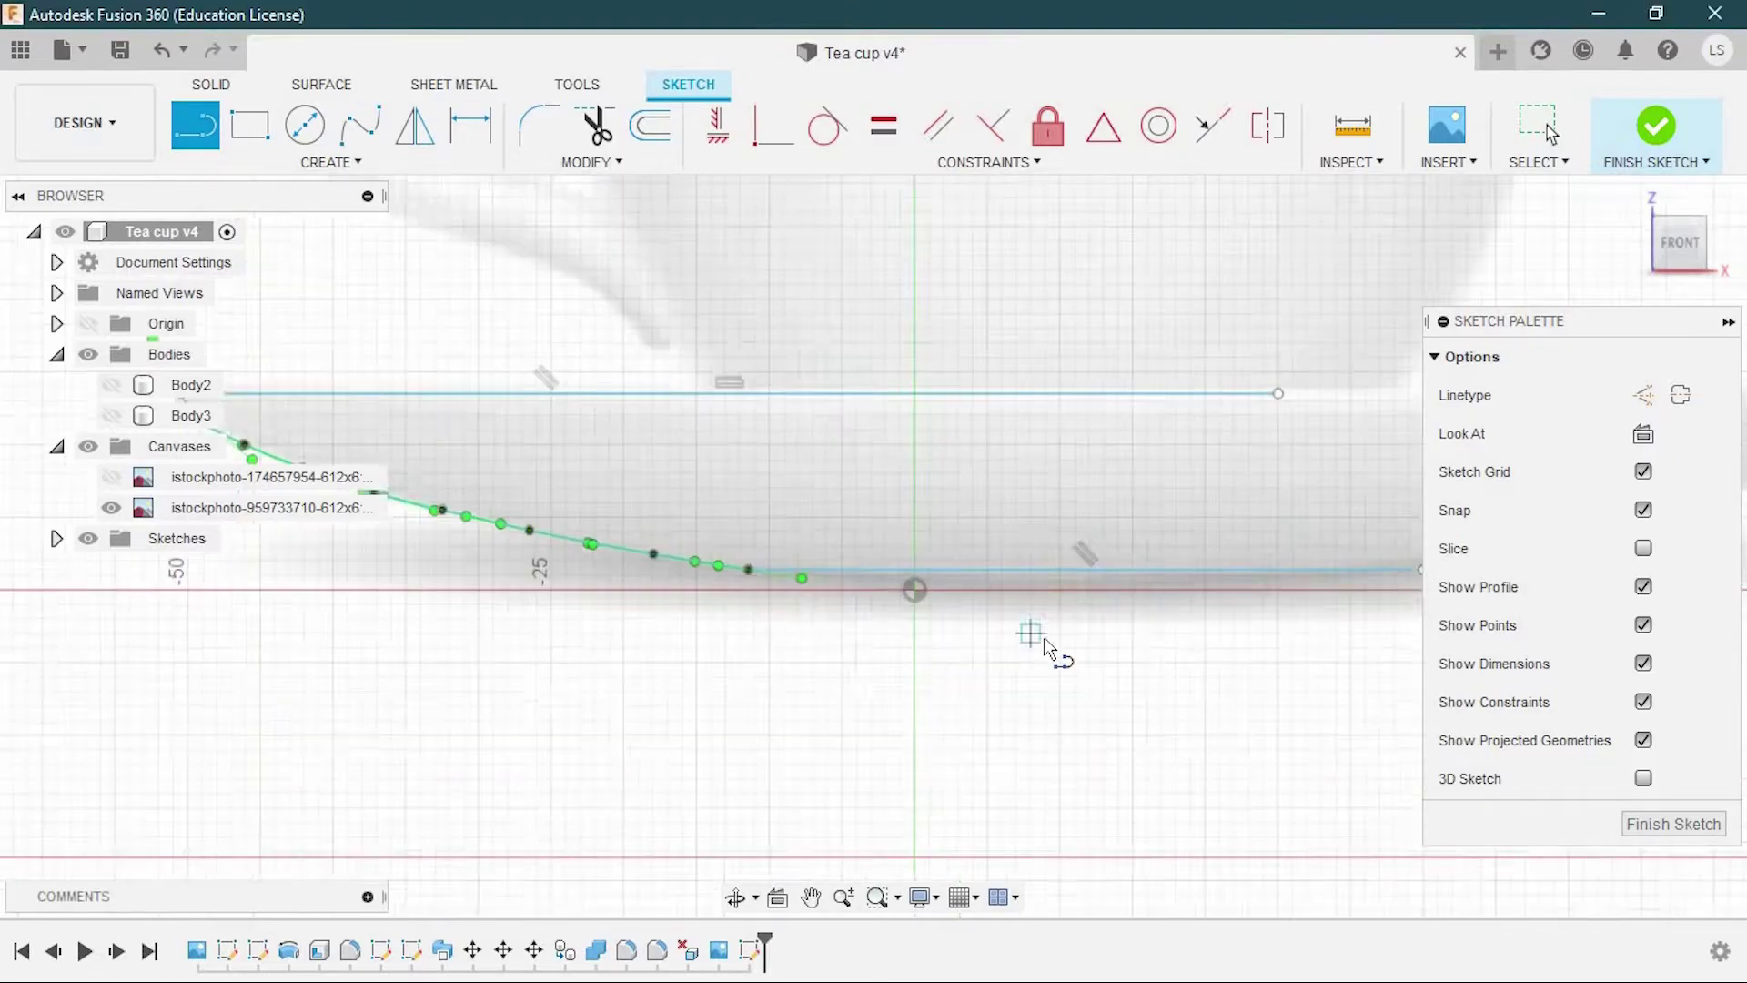
scroll(1045, 644, "down", 1)
middle_click_drag(1045, 644, 865, 624)
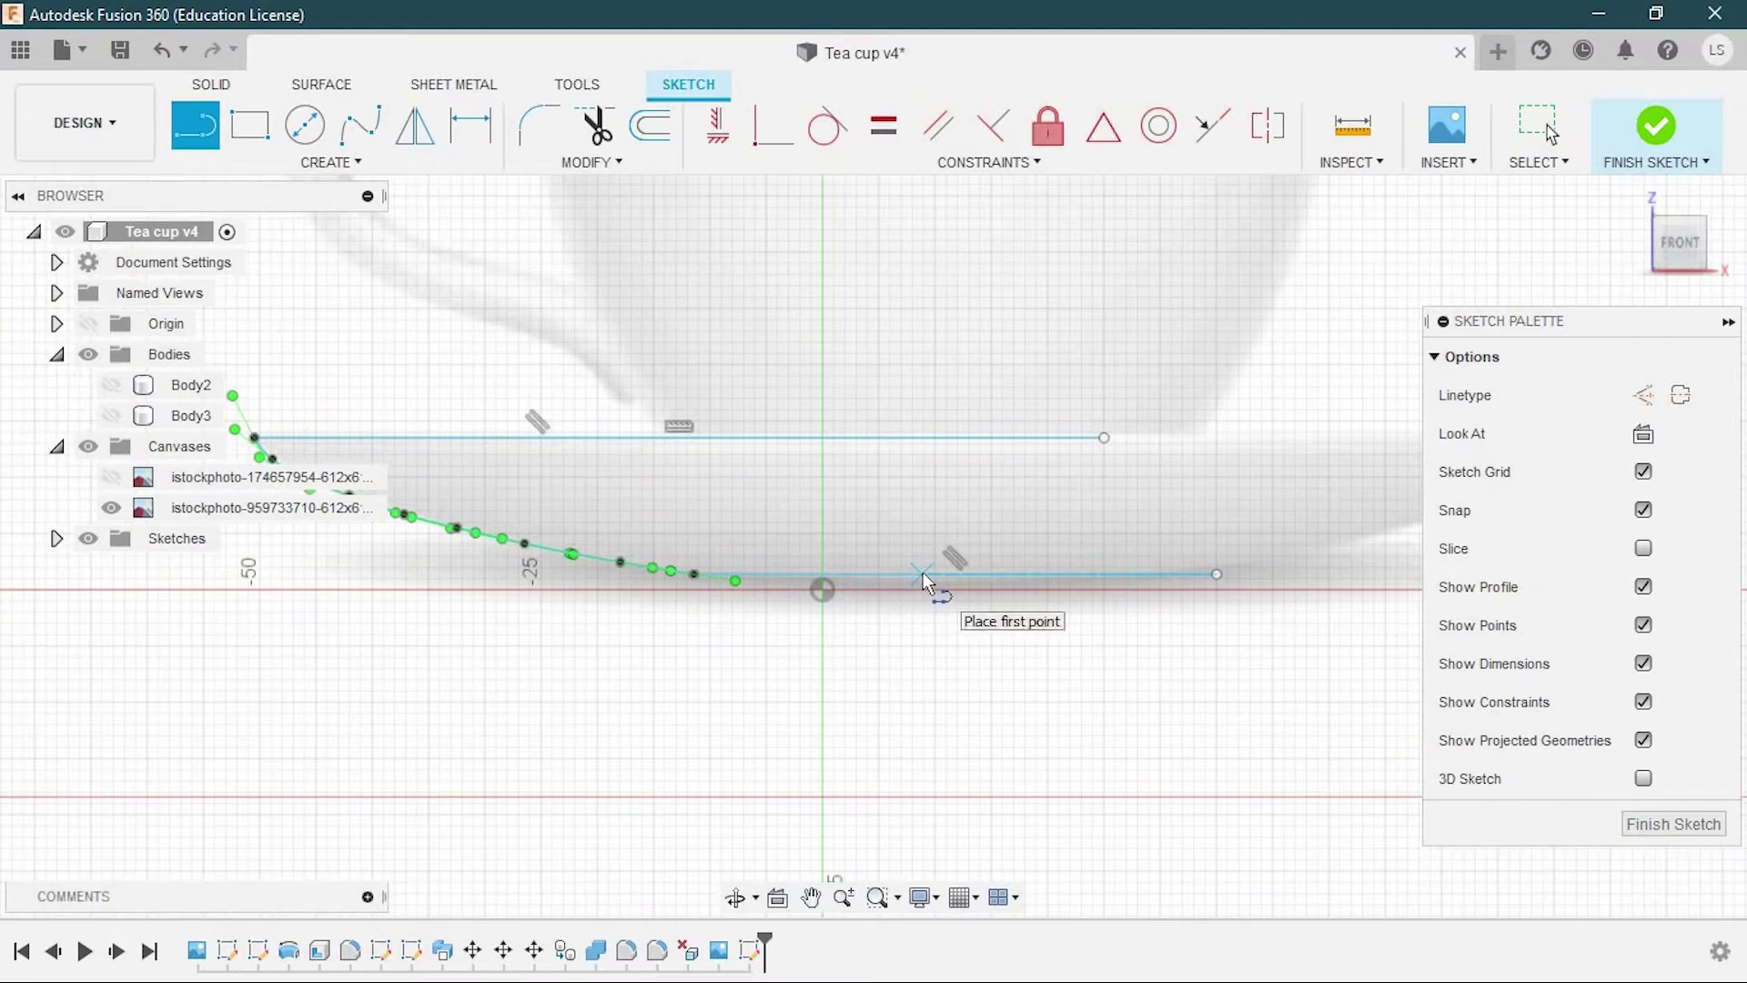
left_click(915, 575)
left_click(906, 439)
left_click(1657, 126)
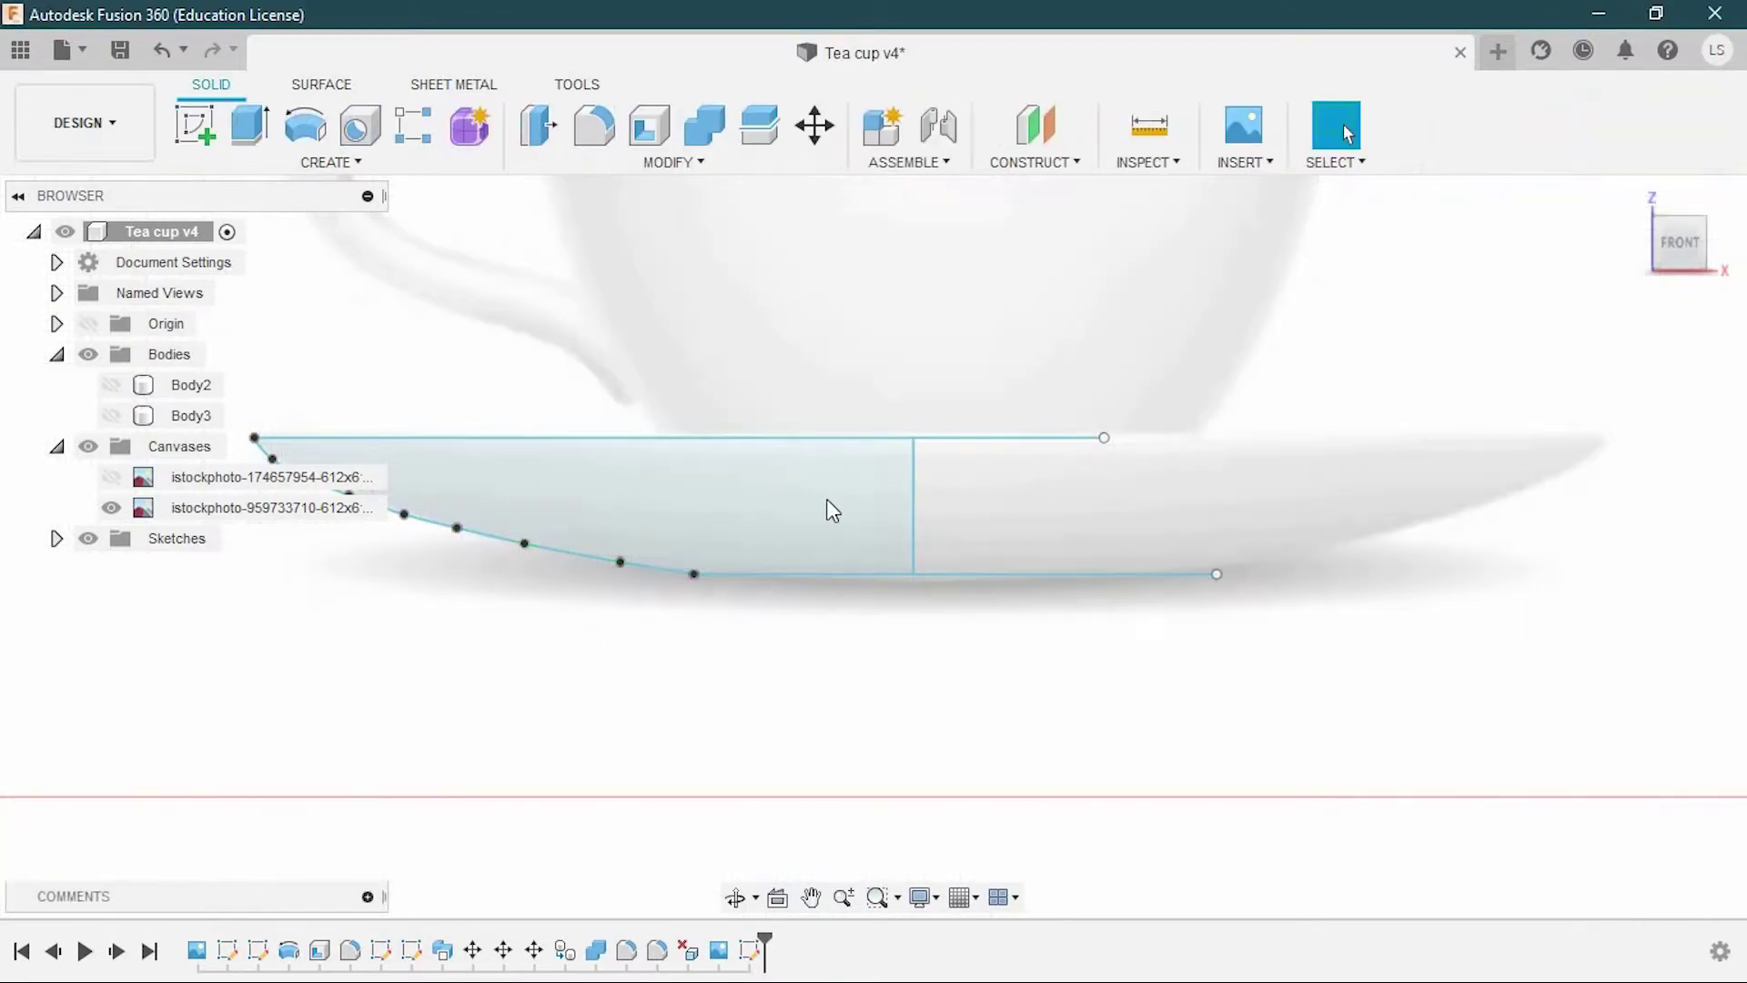
left_click(828, 498)
Revolve the saucer profile around the vertical line into a solid body
left_click(333, 161)
left_click(235, 331)
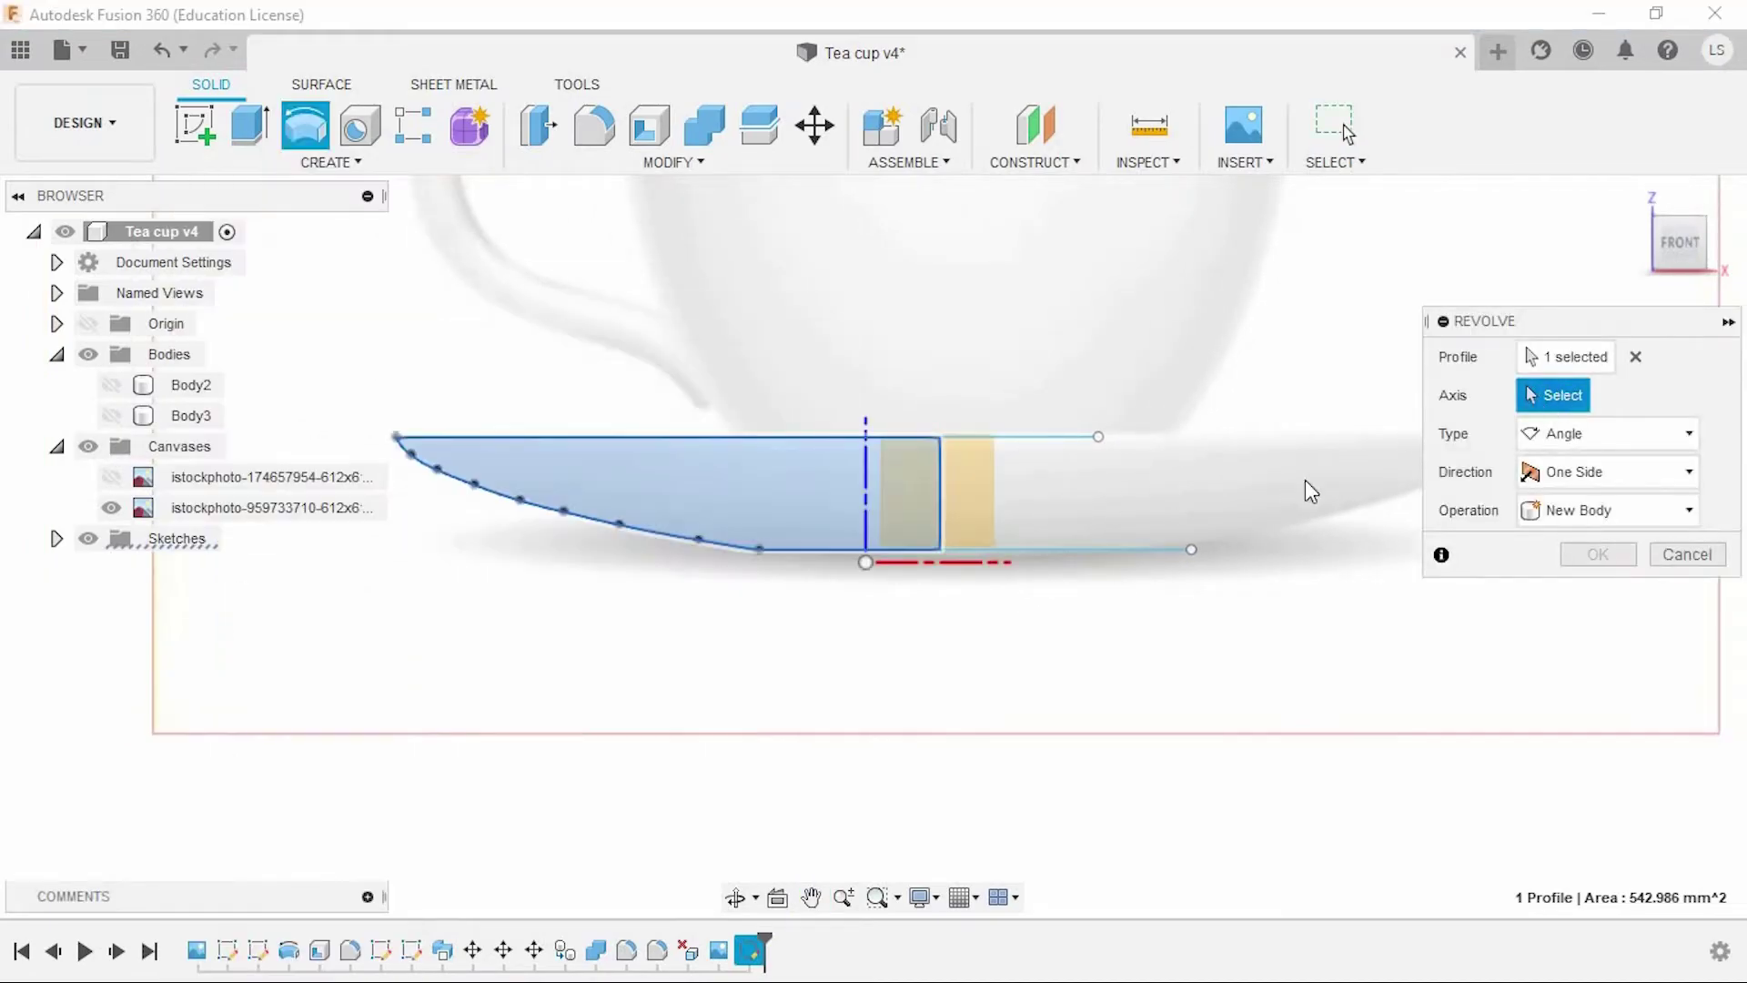
left_click(941, 492)
middle_click_drag(1116, 718, 1219, 642, "shift")
left_click(1609, 593)
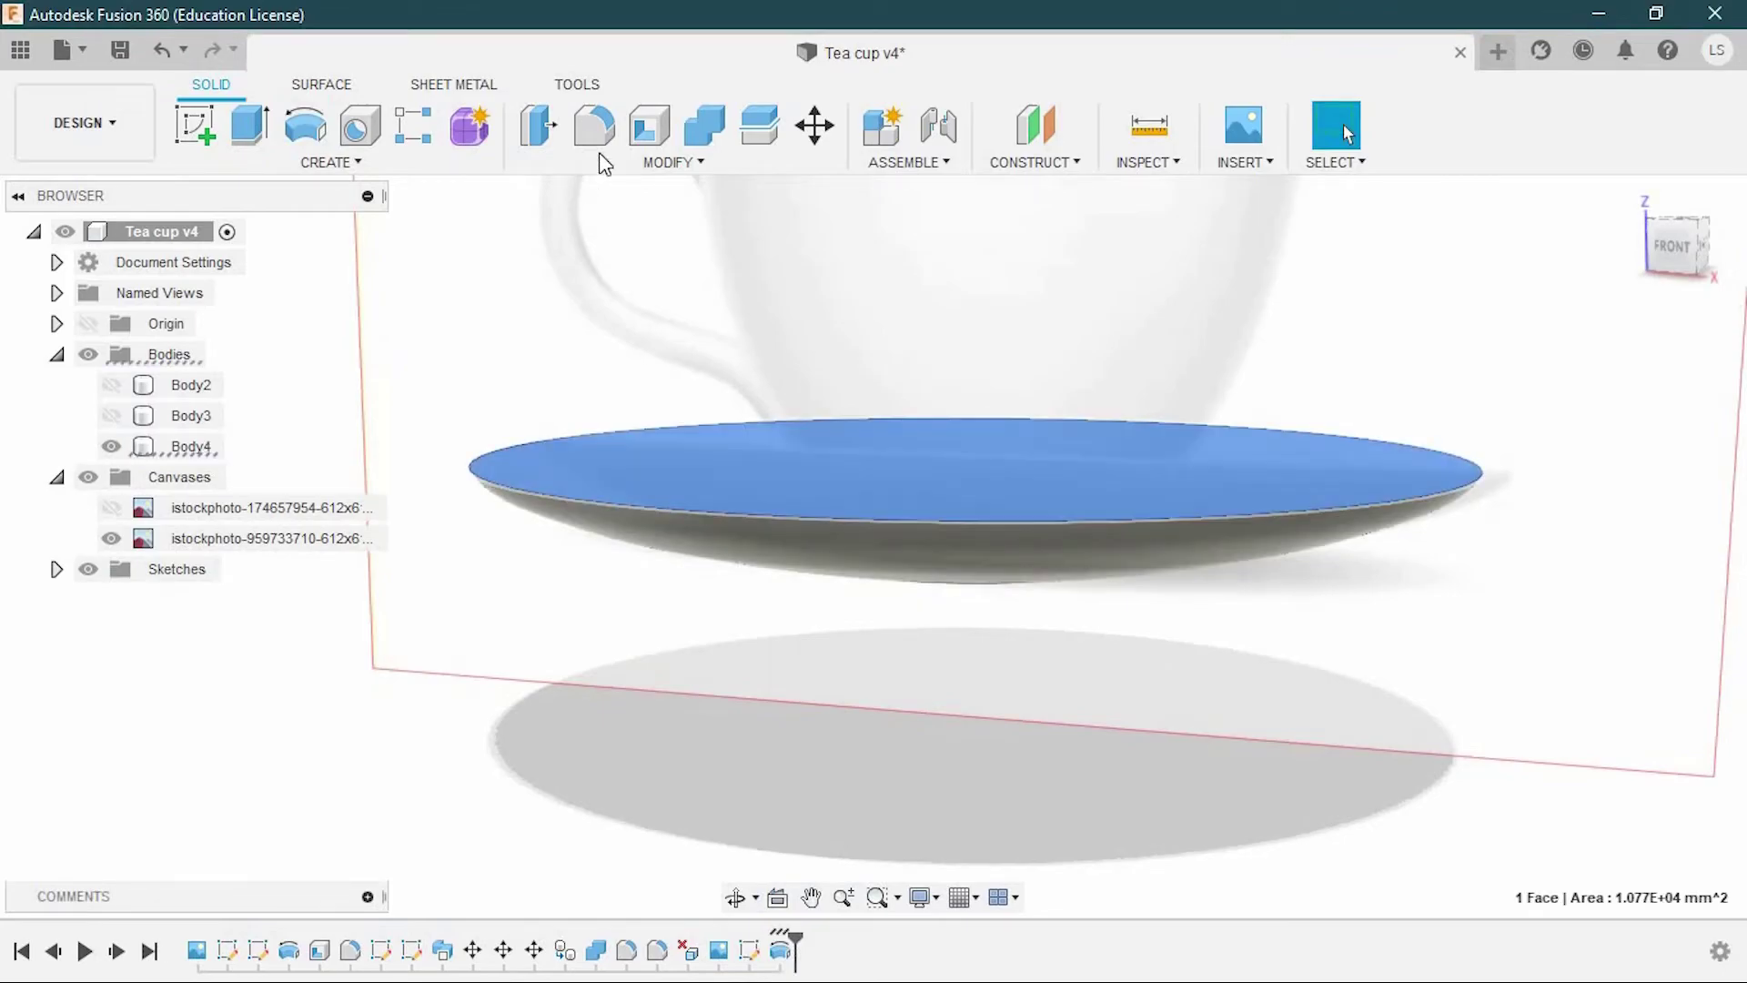
Shell the saucer from its top face at 2 mm and hide the reference picture
left_click(641, 136)
type("1")
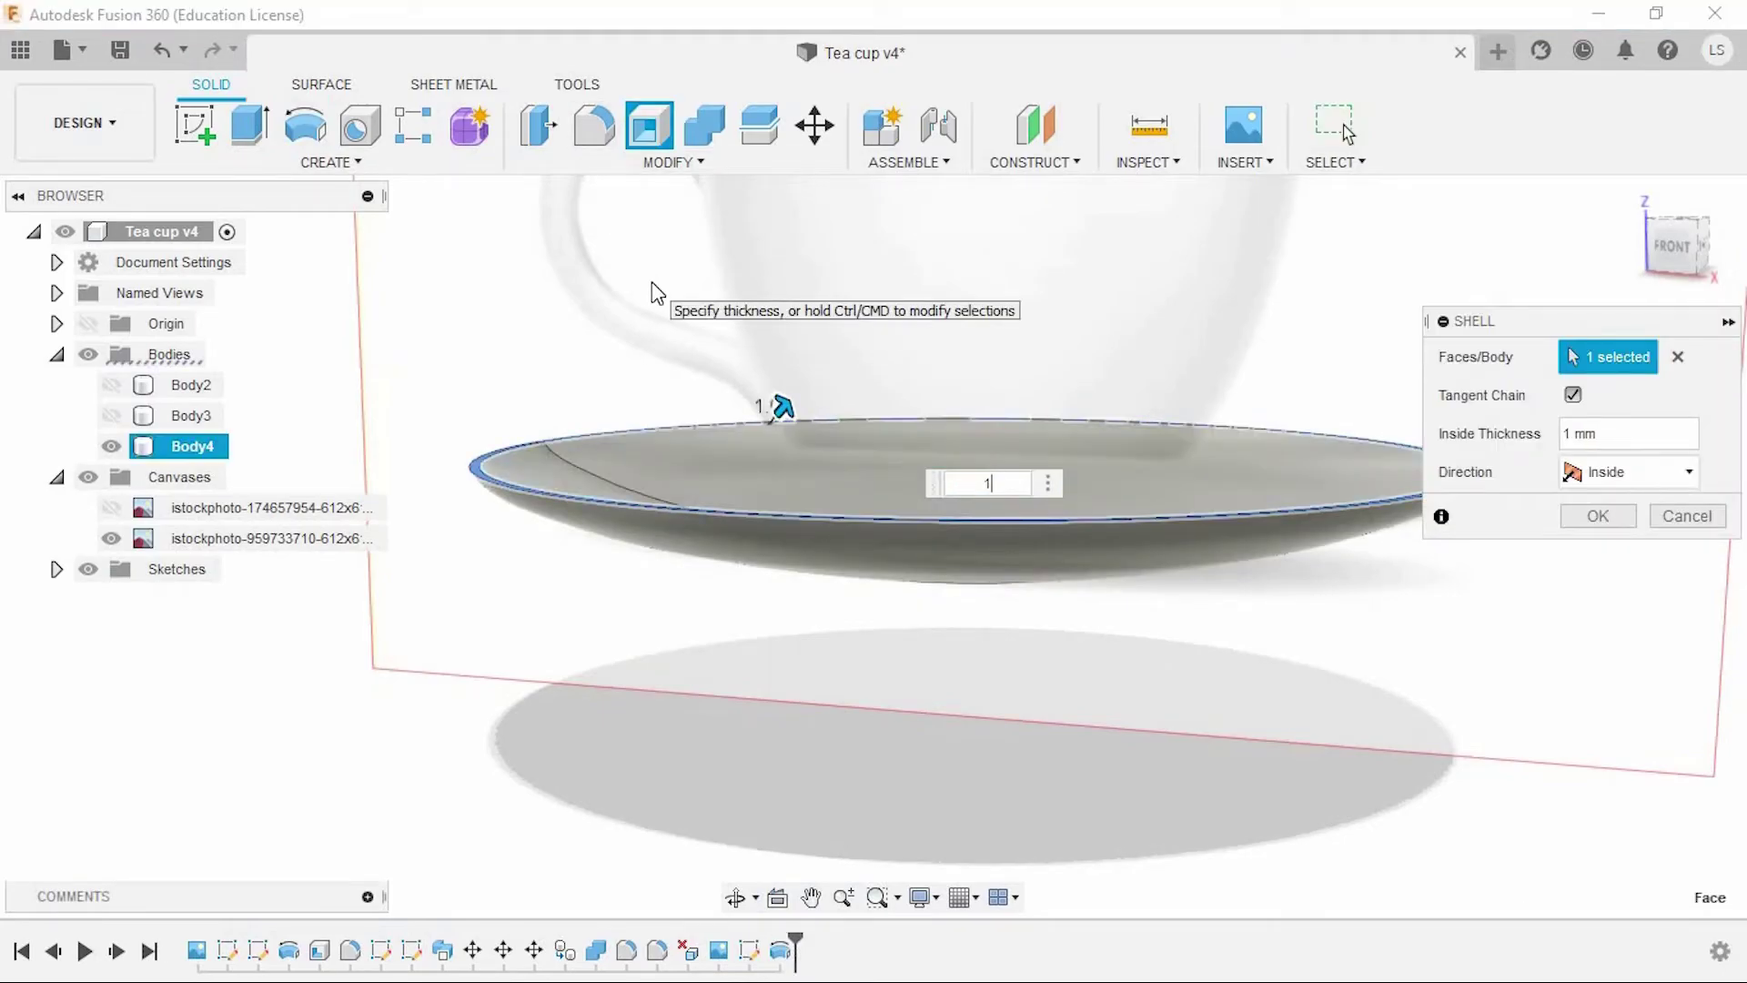
key("BackSpace")
type("2")
mouse_move(651, 282)
middle_mouse_down("shift")
mouse_move(636, 292)
mouse_move(657, 314)
middle_mouse_up("shift")
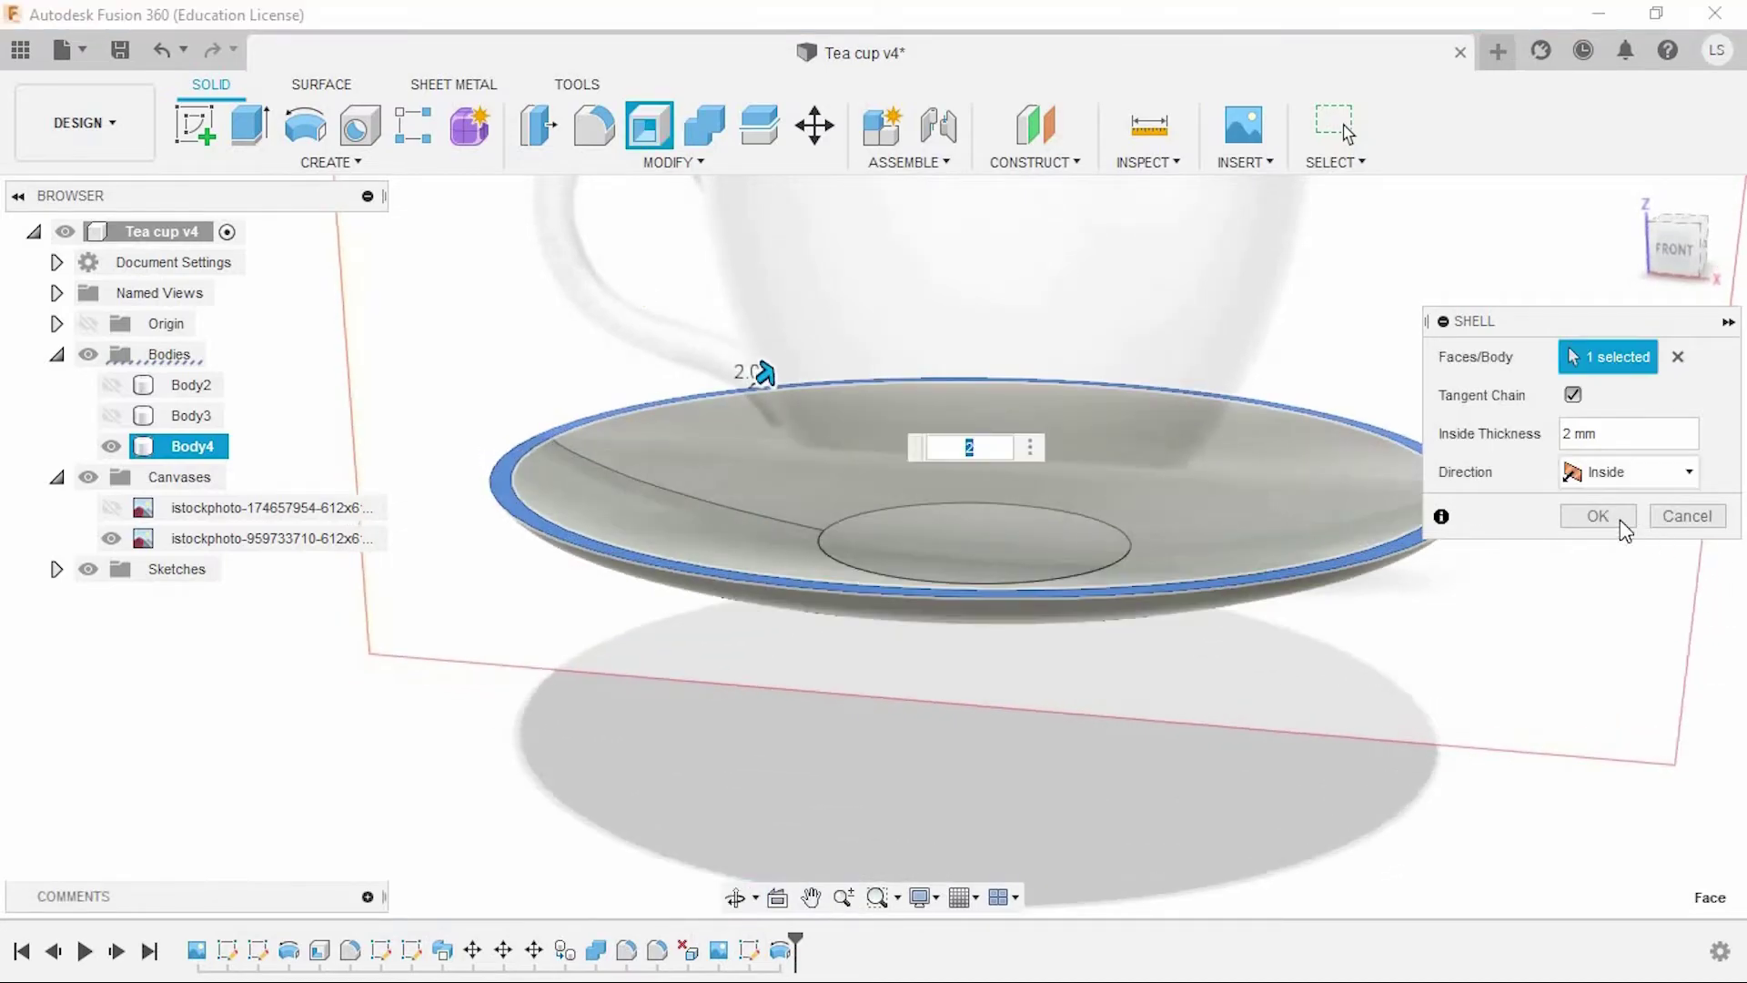
left_click(1597, 516)
left_click(111, 538)
scroll(579, 502, "up", 5)
Fillet the saucer's two rim edges with a 1.2 mm radius to round Body4's lip
left_click(511, 533)
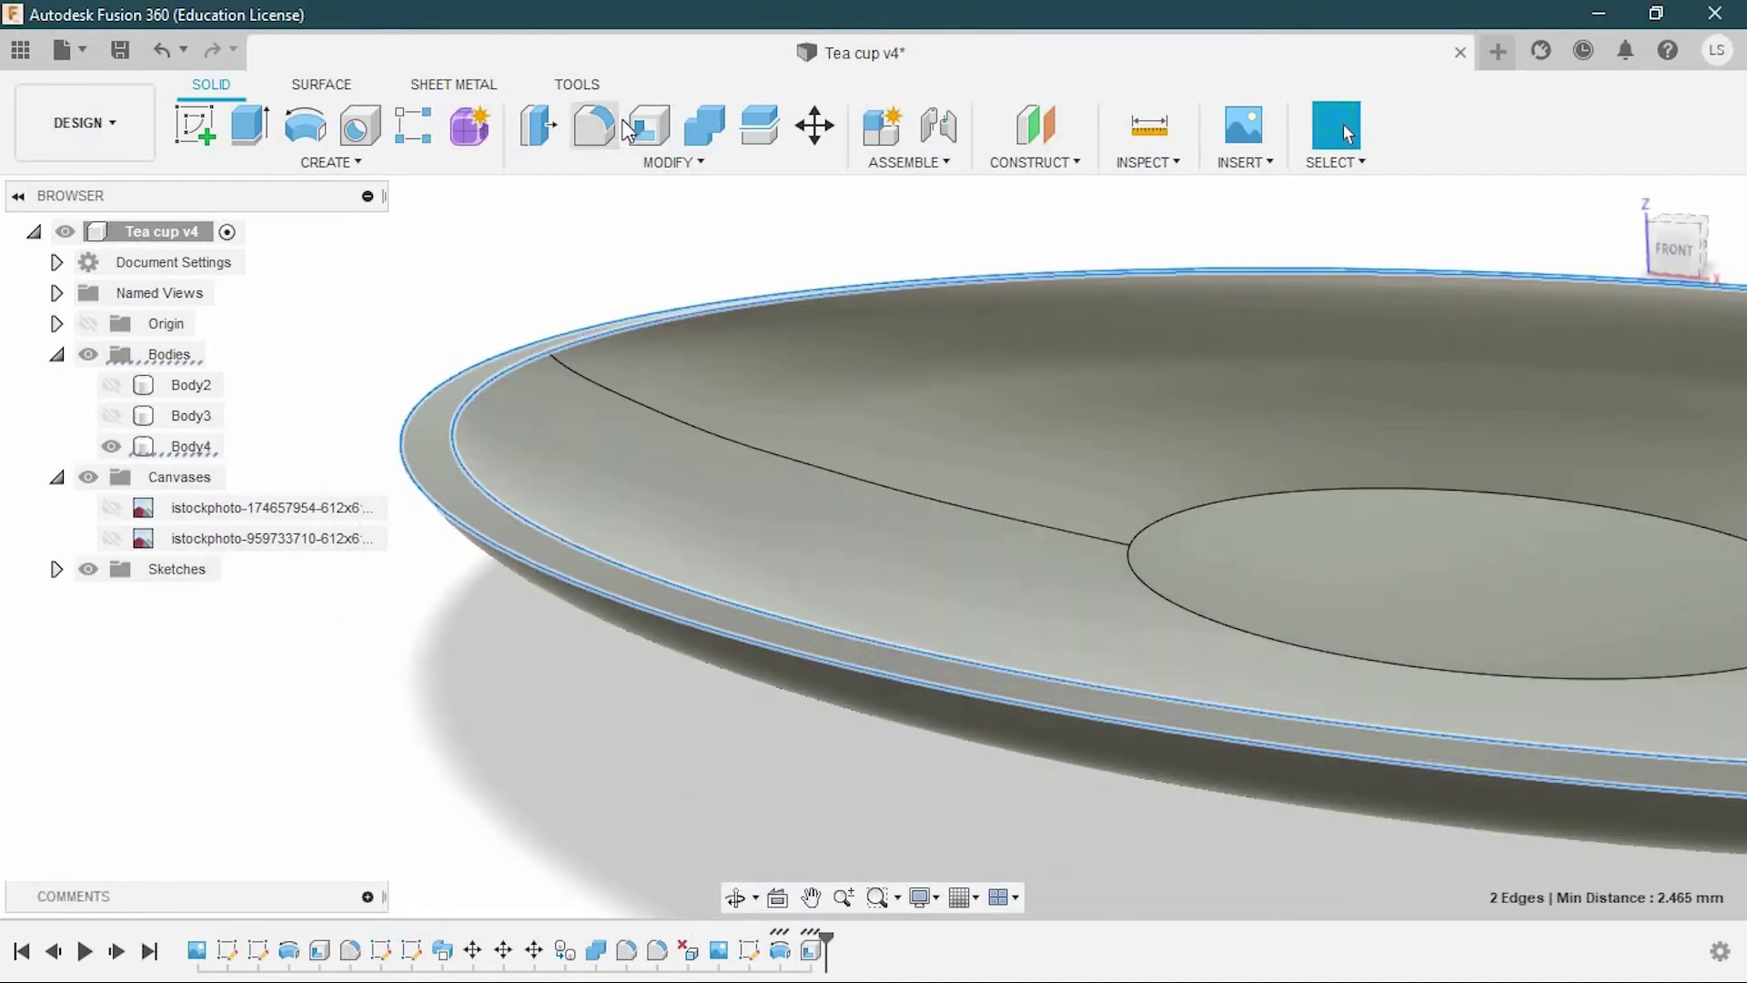
type("f1")
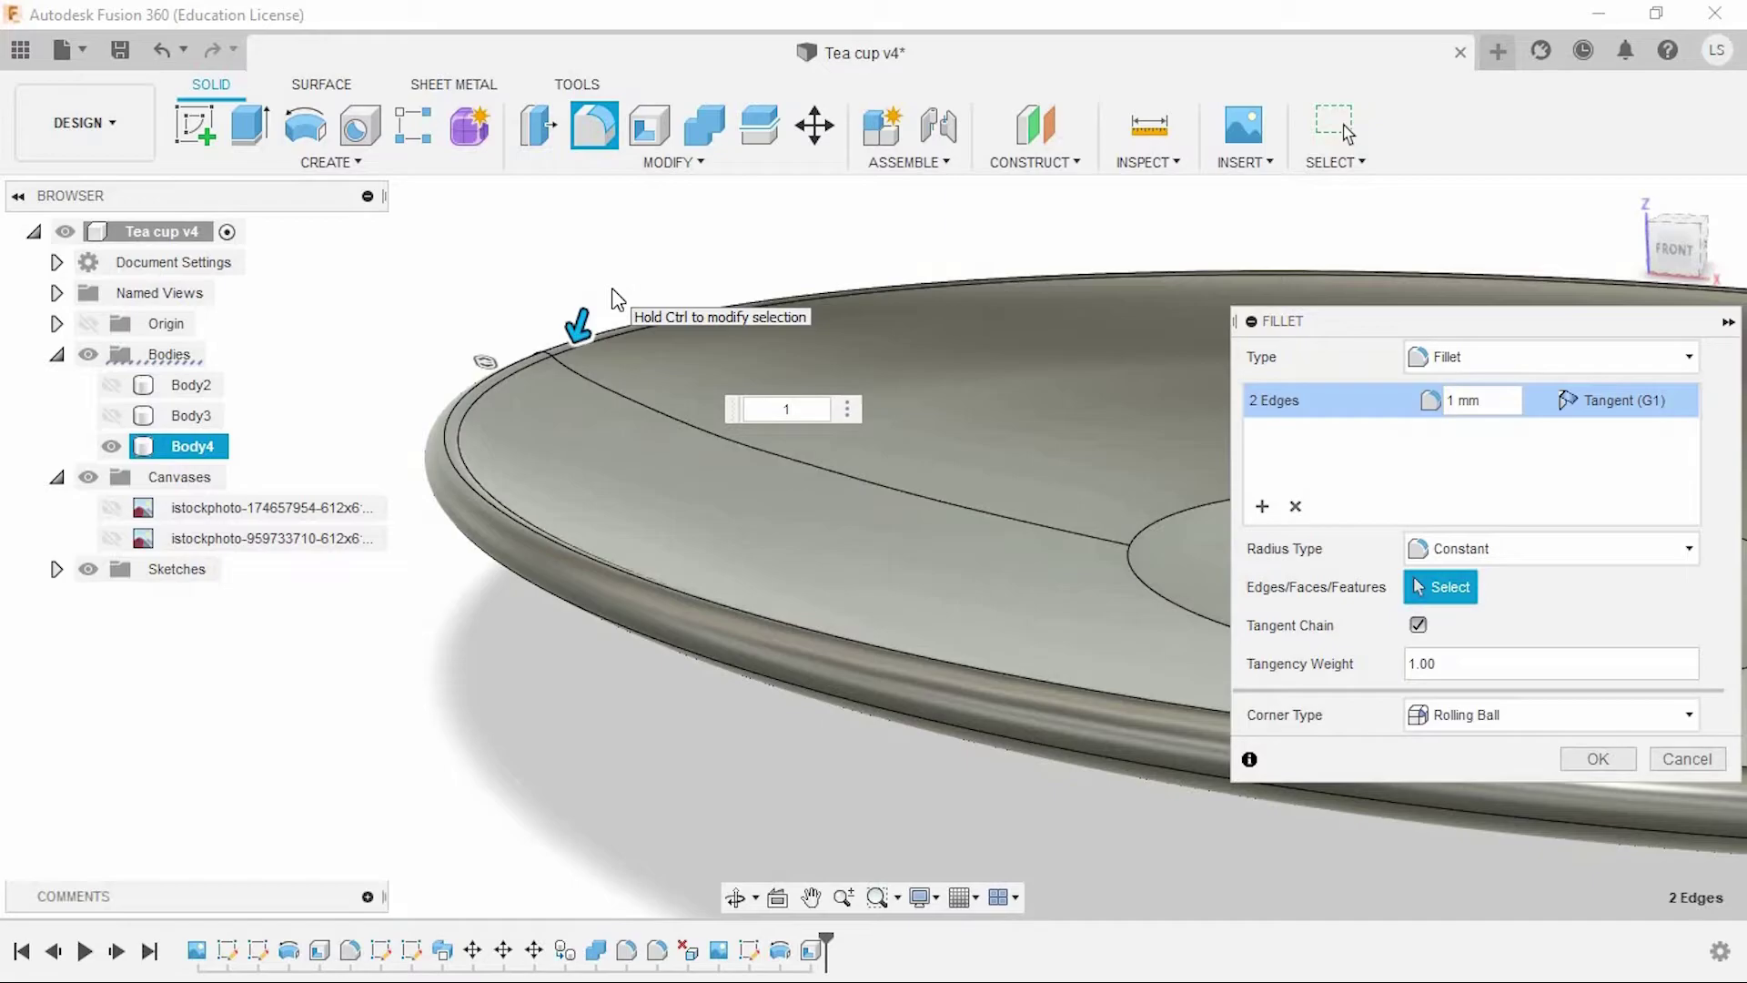
scroll(667, 569, "down", 5)
mouse_move(667, 569)
middle_mouse_down("shift")
mouse_move(516, 531)
mouse_move(585, 564)
middle_mouse_up("shift")
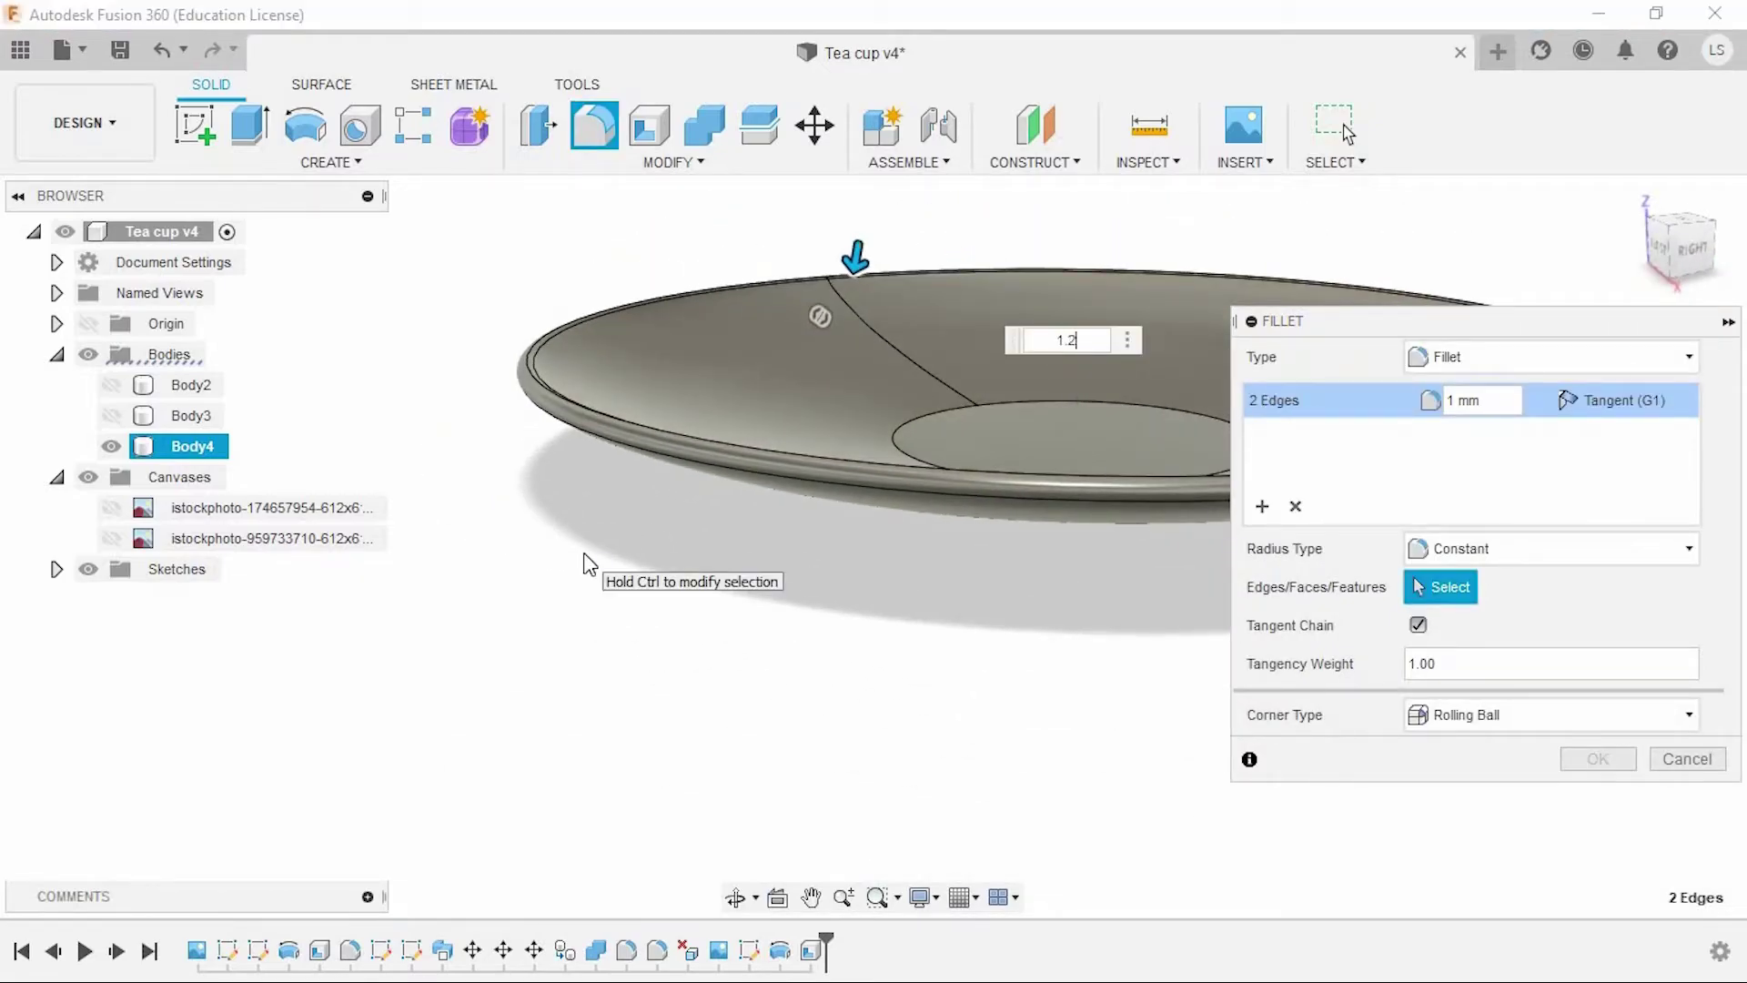
middle_click_drag(587, 564, 869, 623, "shift")
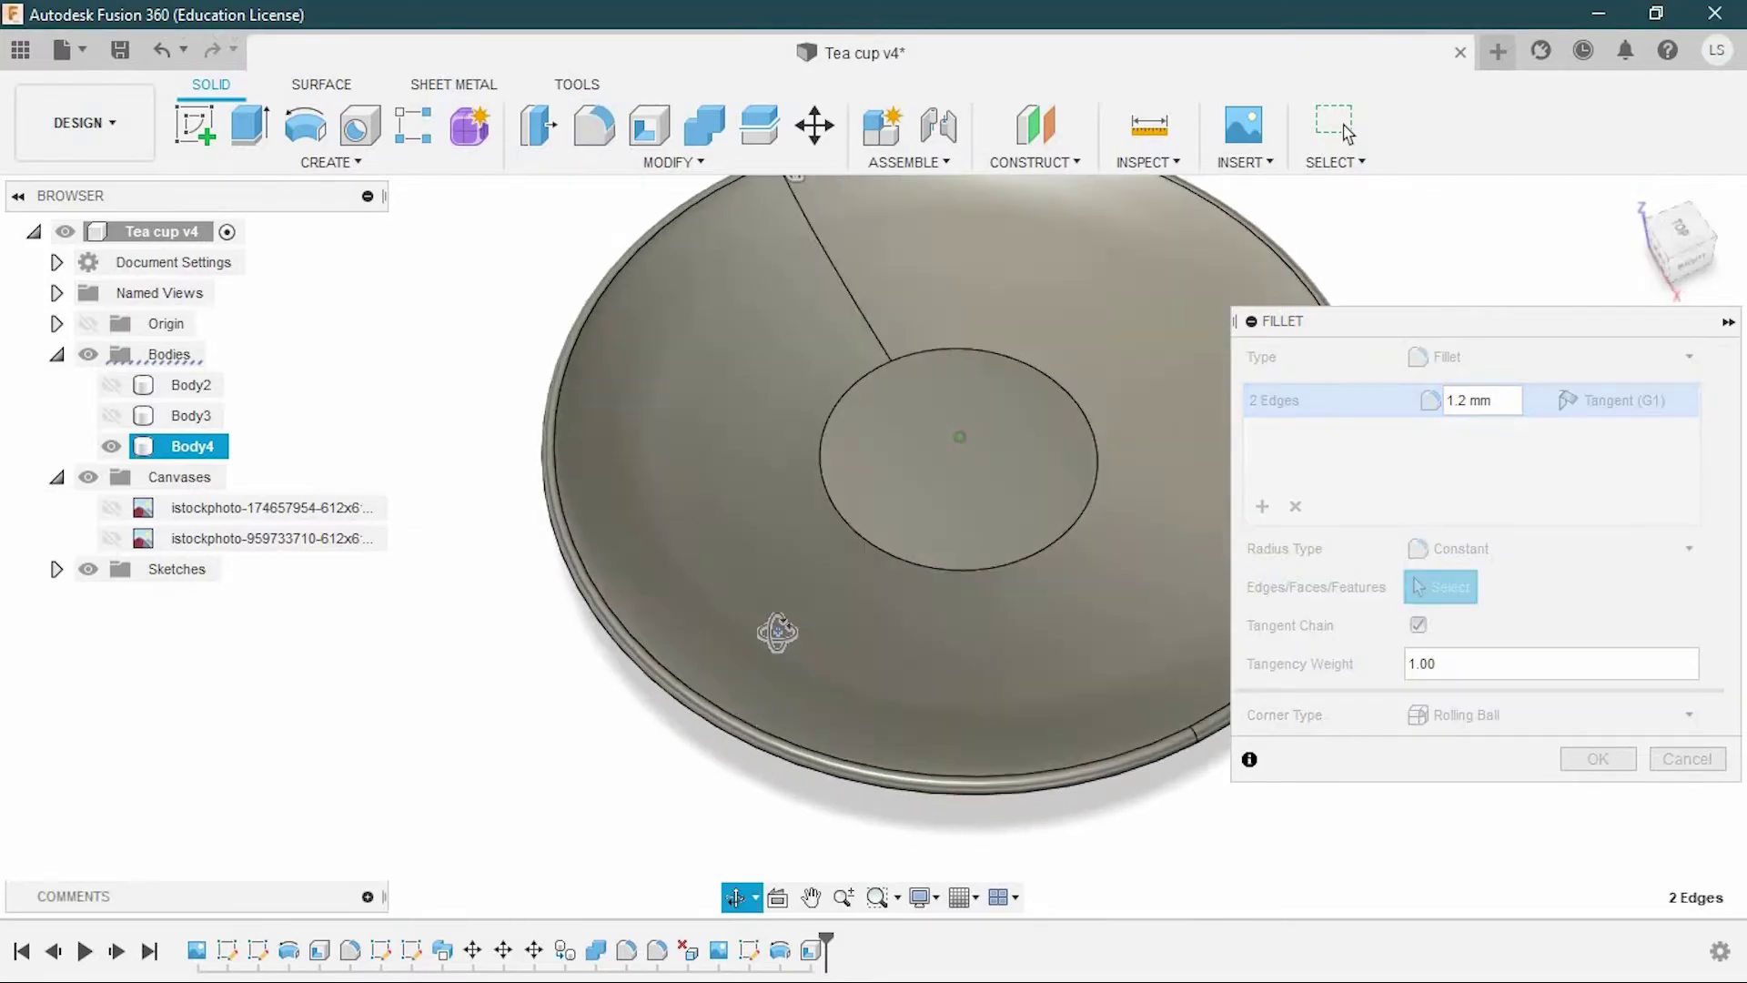
type("1.2")
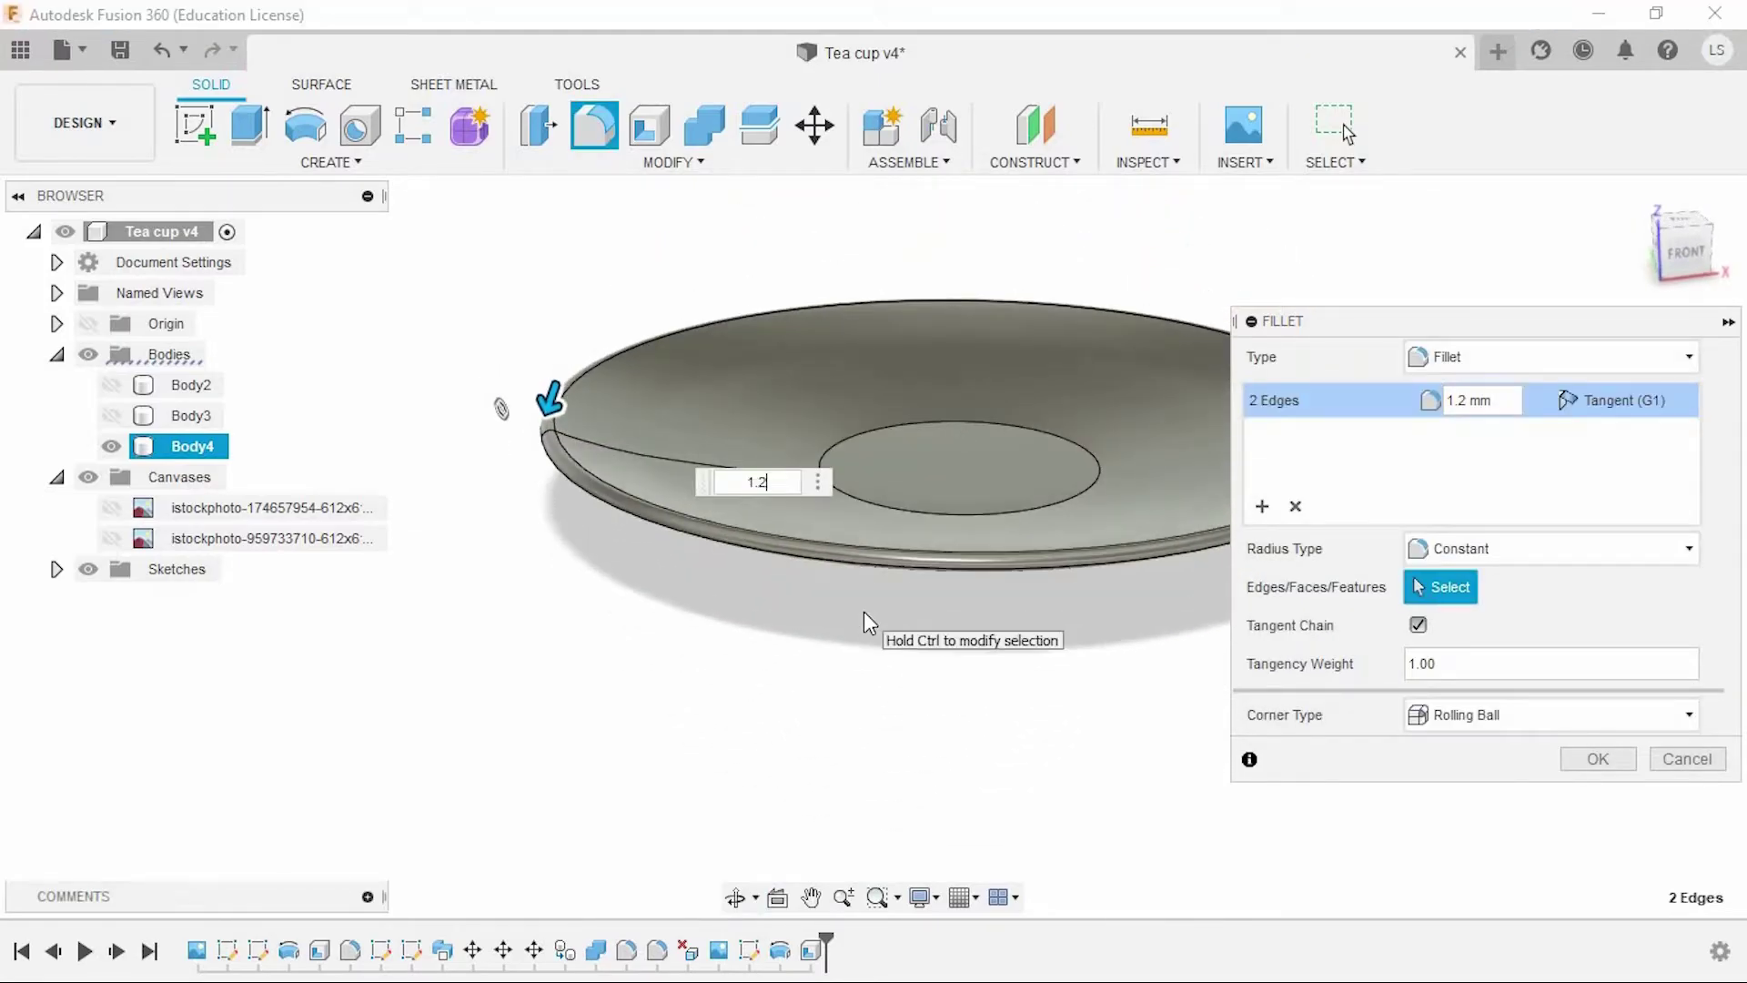
type("1")
key("Return")
middle_click_drag(899, 713, 937, 706, "shift")
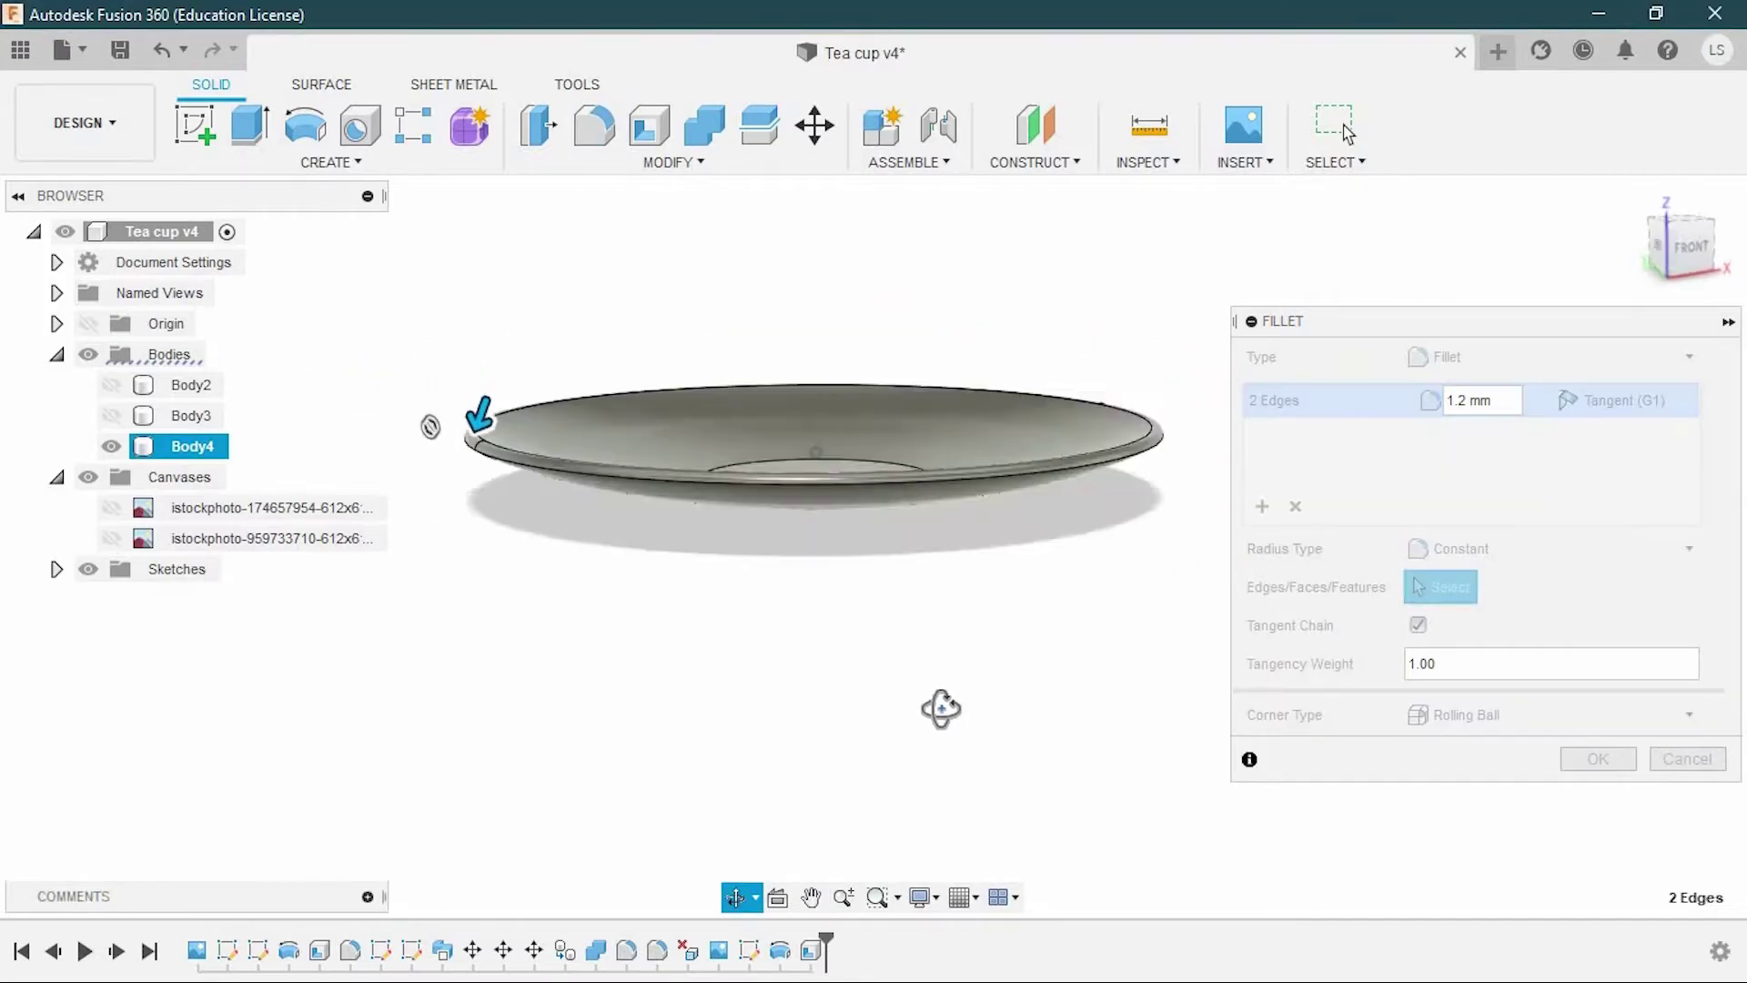
left_click(1598, 758)
middle_click_drag(956, 648, 937, 649, "shift")
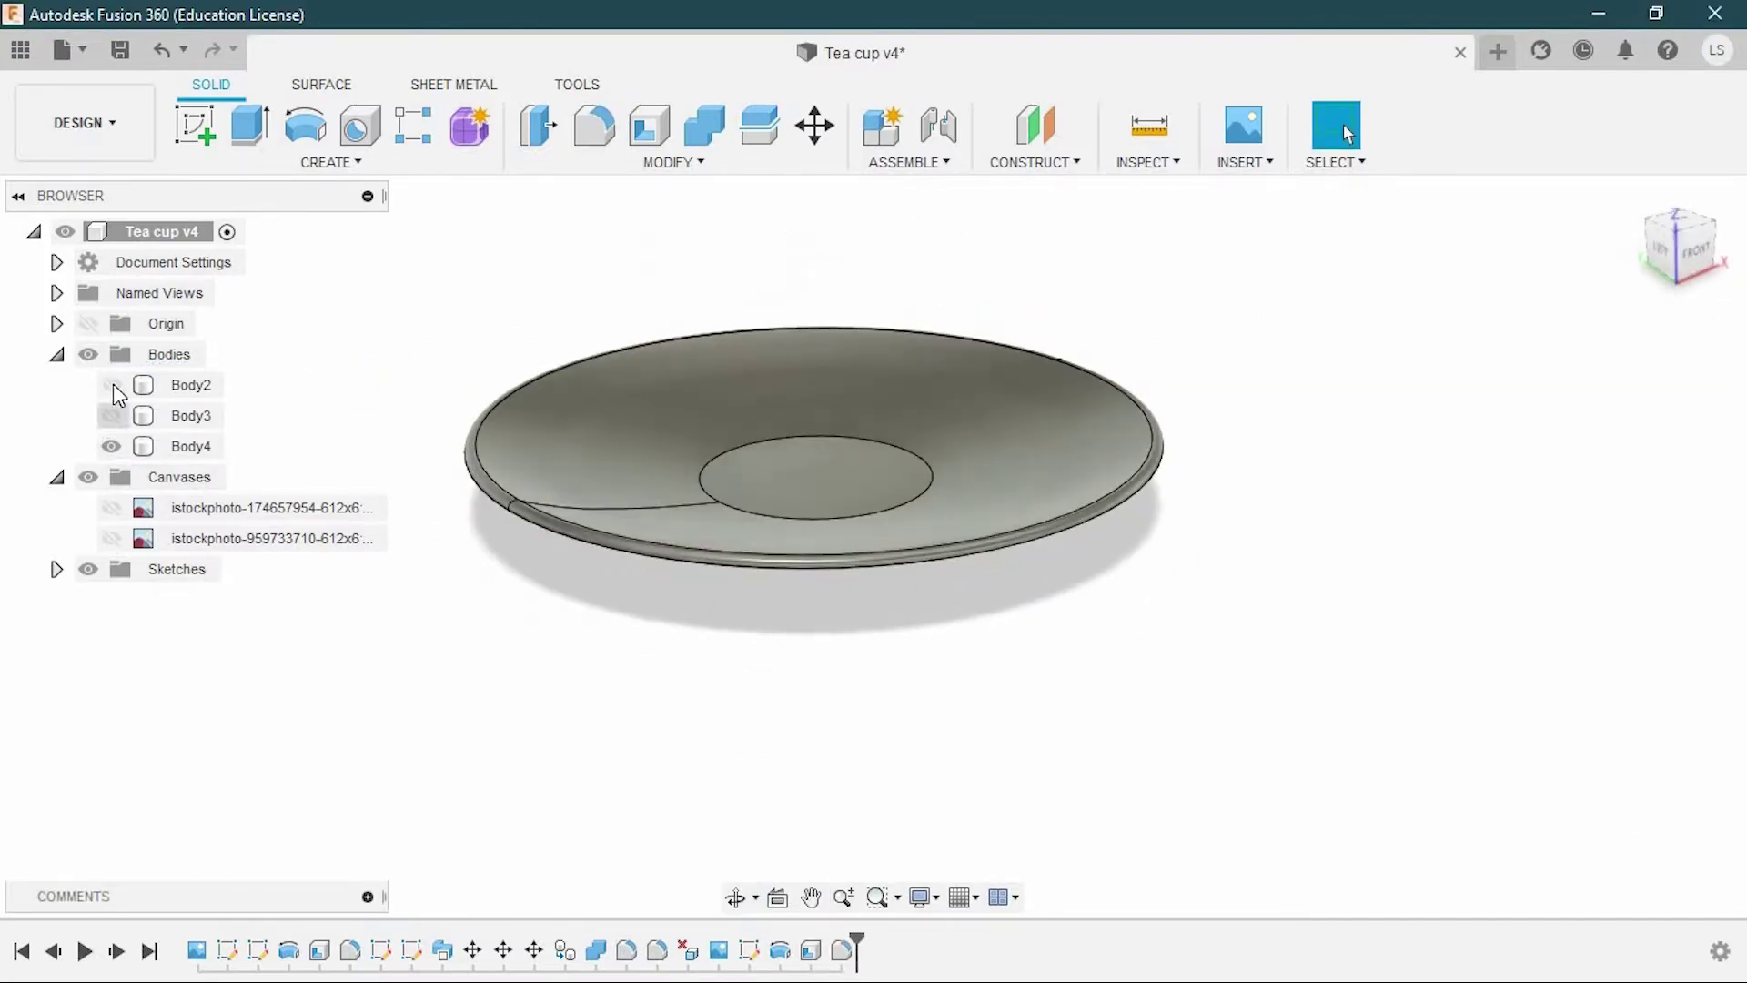
Unhide the cup body Body2 and scale it down to fit the saucer
left_click(111, 385)
left_click(191, 385)
left_click(672, 162)
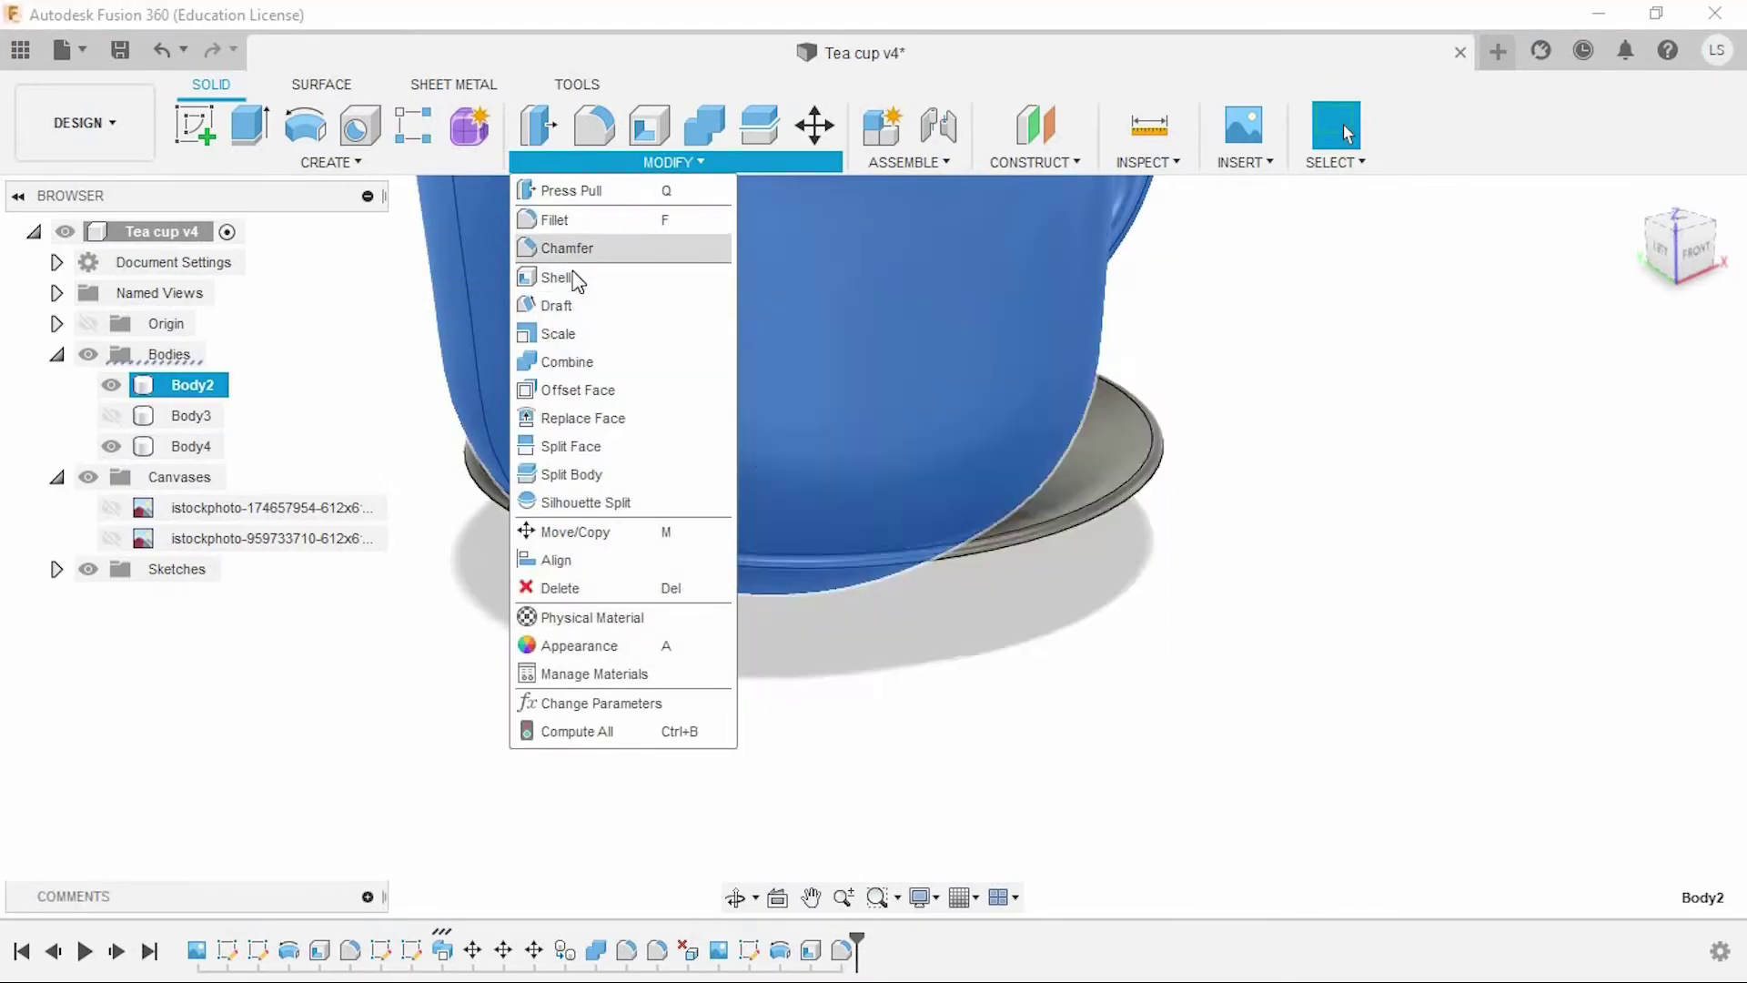
left_click(569, 277)
middle_click_drag(733, 418, 528, 250, "shift")
left_click_drag(527, 251, 496, 256)
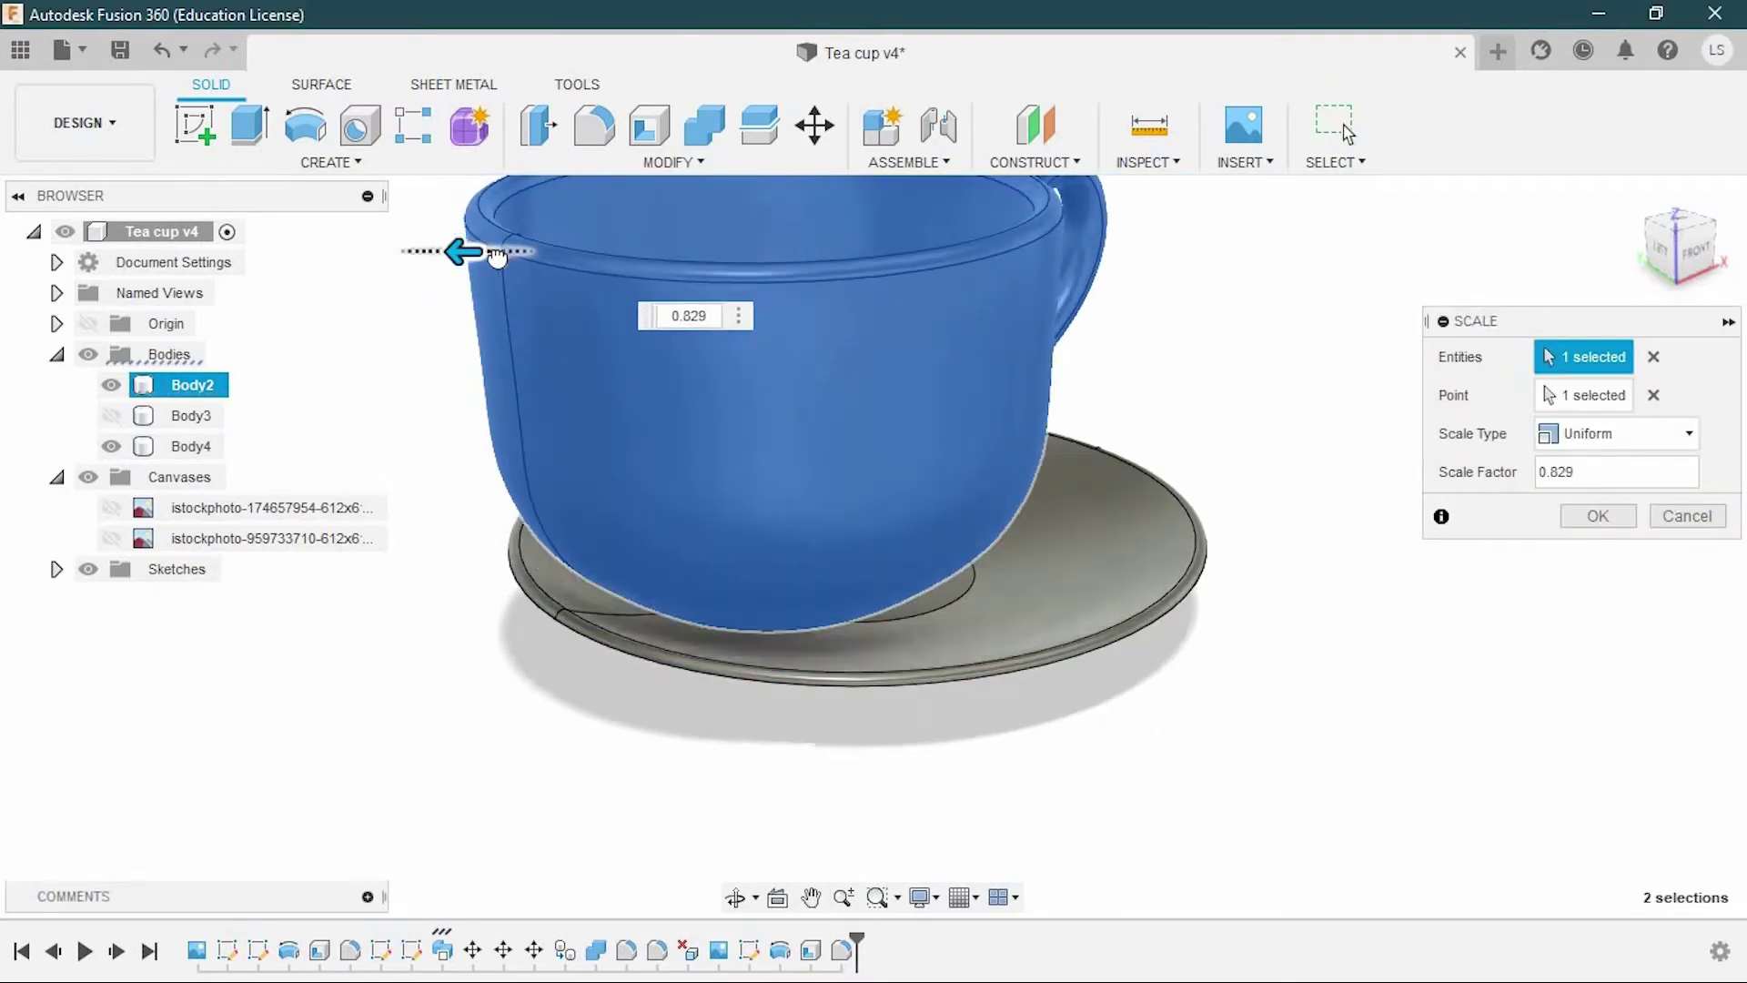
key("Return")
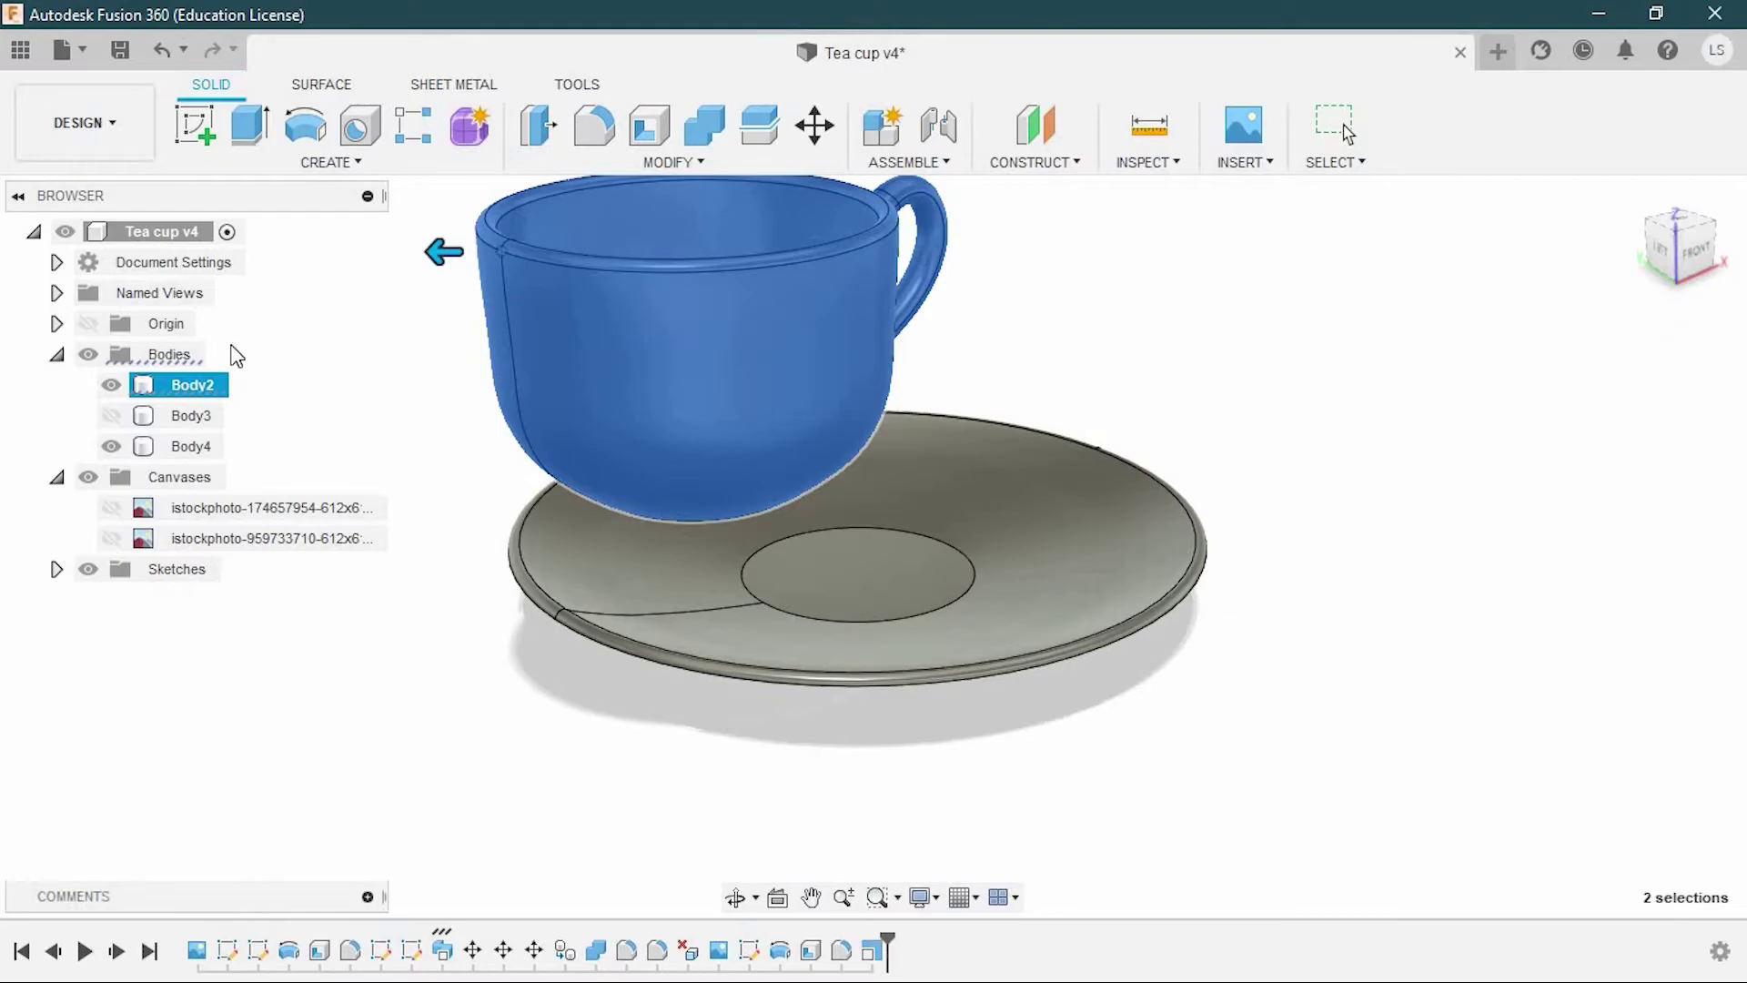
Move the cup sideways over the saucer and lower it onto it
key("m")
left_click(1679, 223)
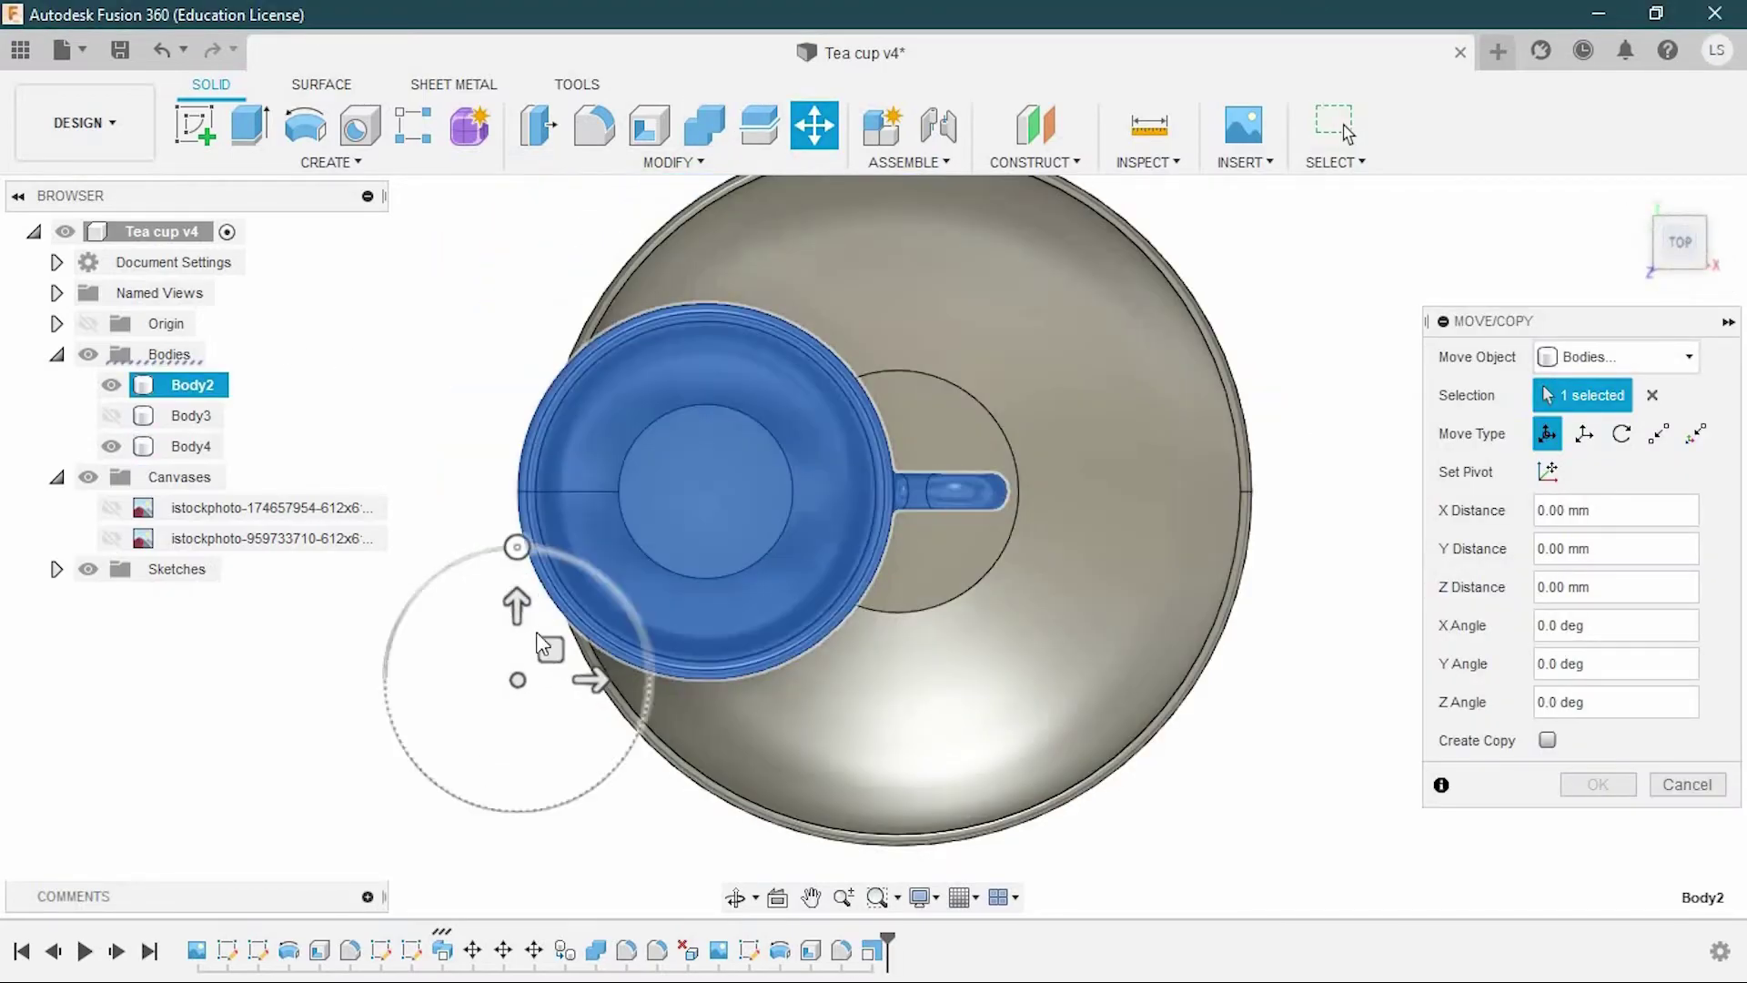
left_click_drag(545, 647, 715, 644)
left_click(1678, 269)
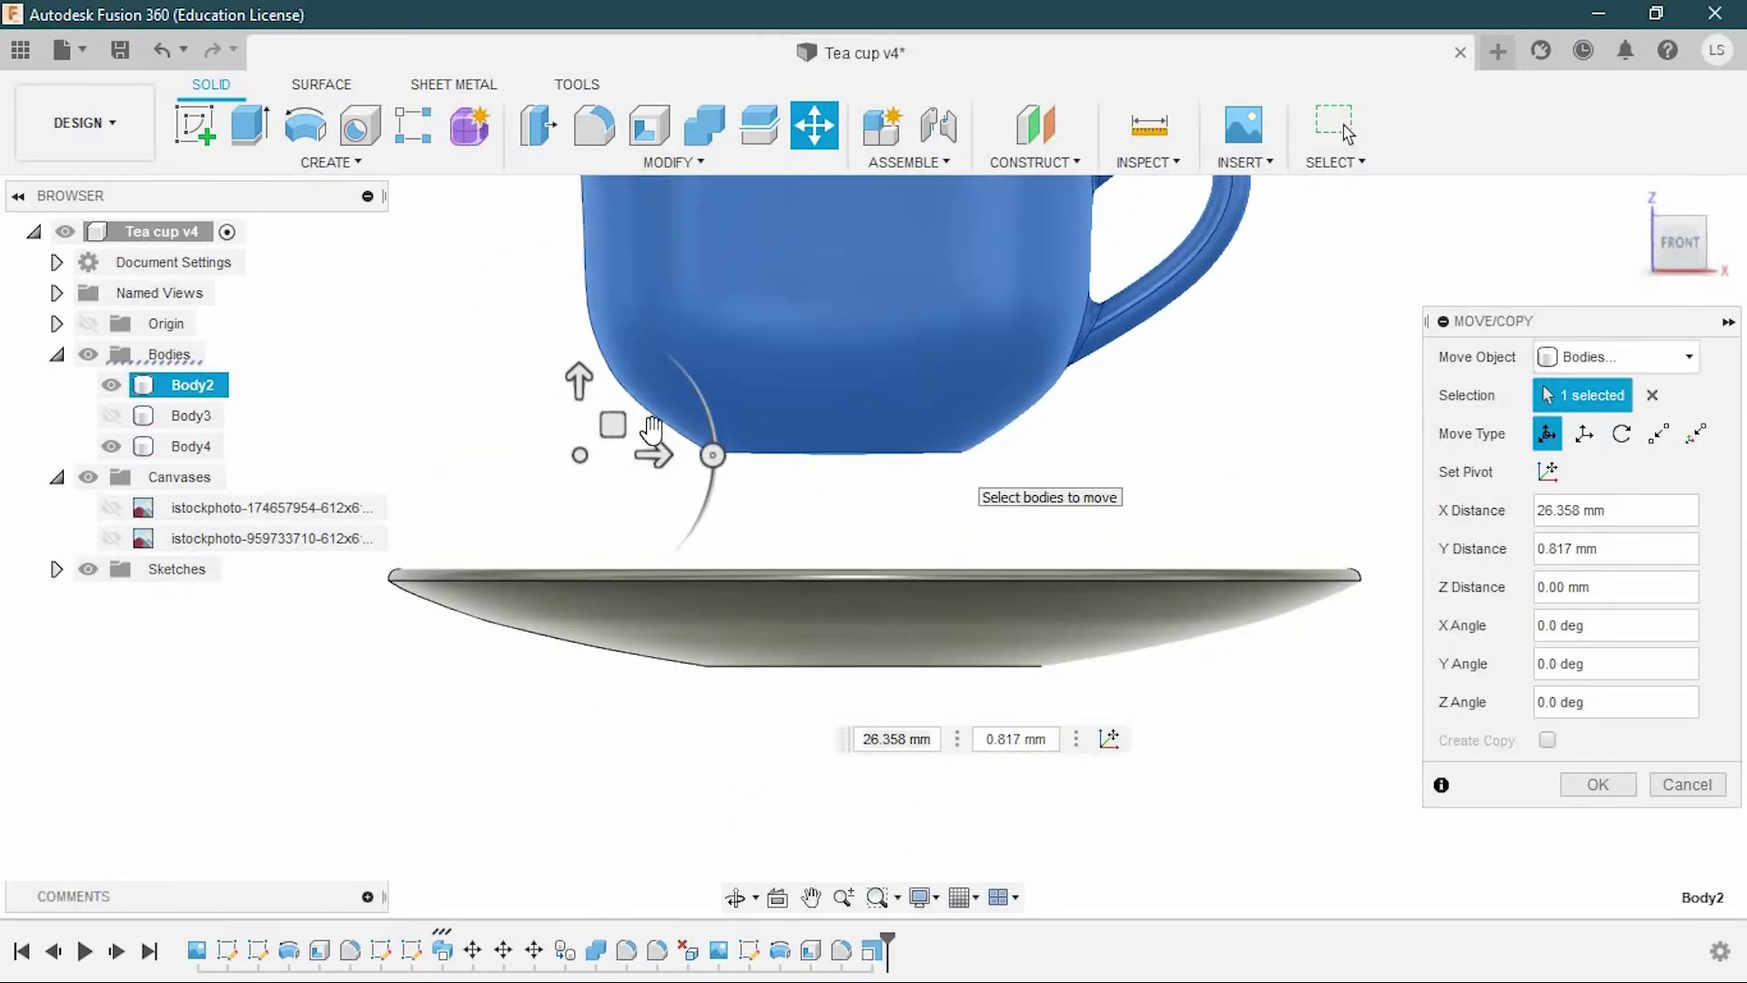
left_click_drag(579, 416, 571, 514)
left_click_drag(666, 594, 648, 644)
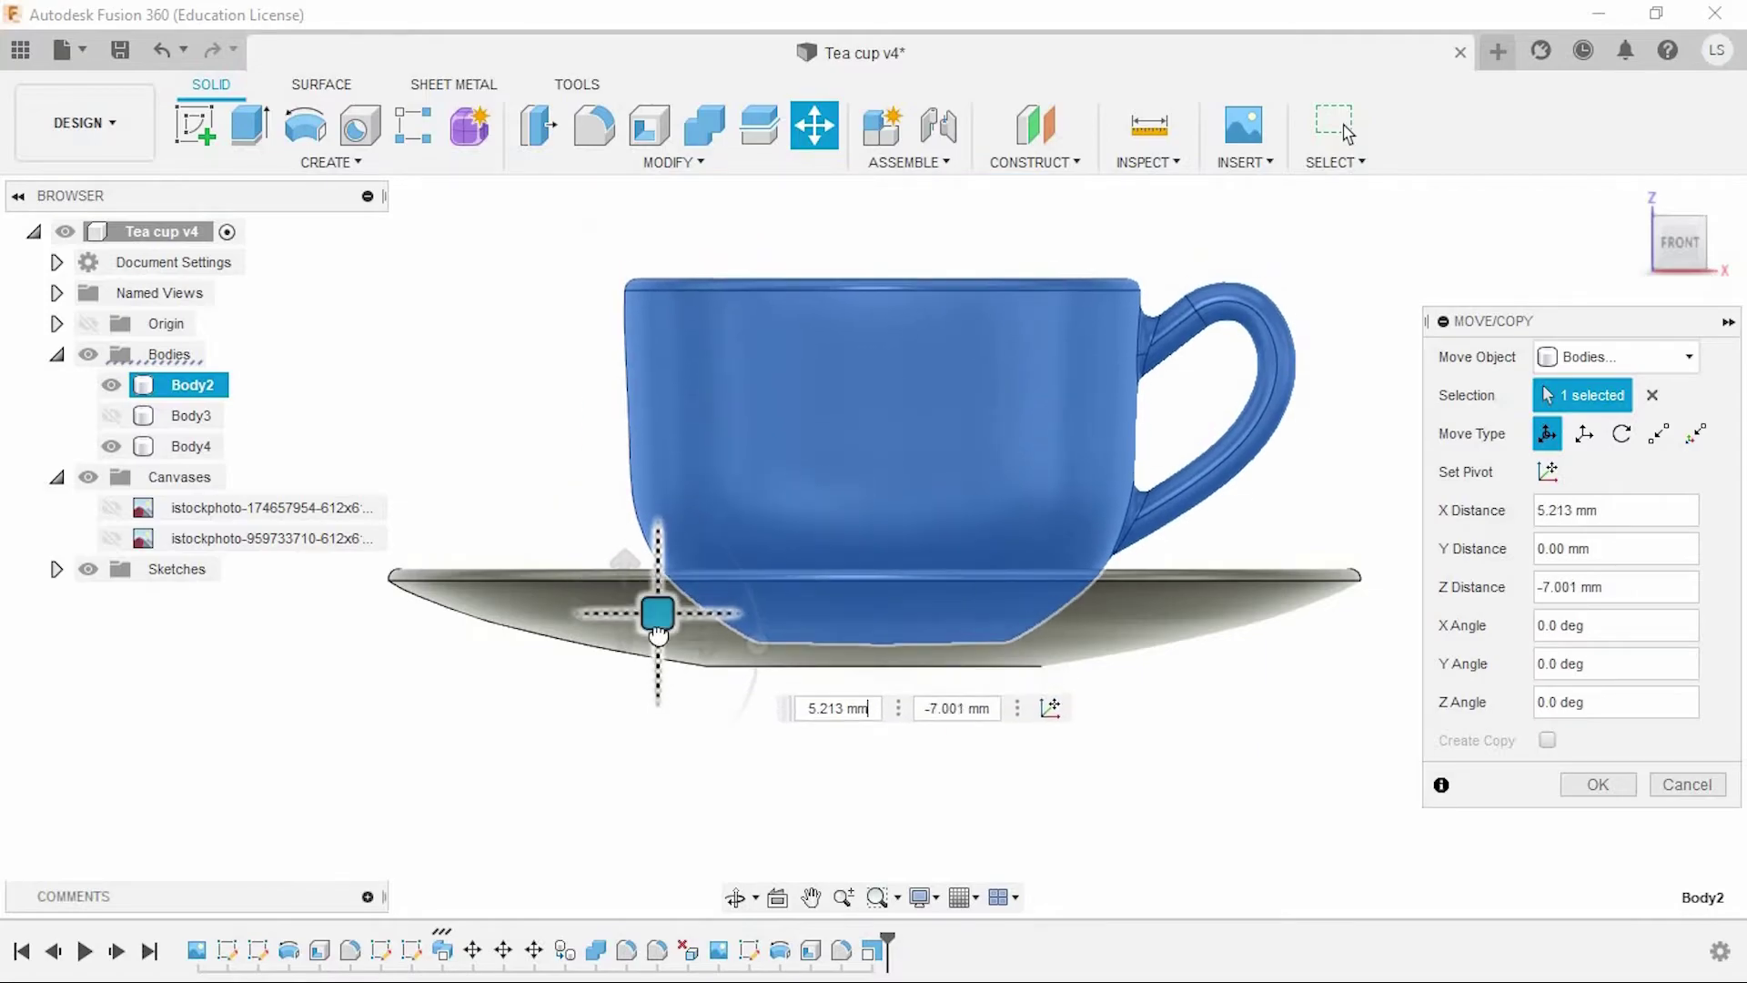
Nudge the cup toward the saucer's centre, adjust its height and confirm the move
left_click(1681, 198)
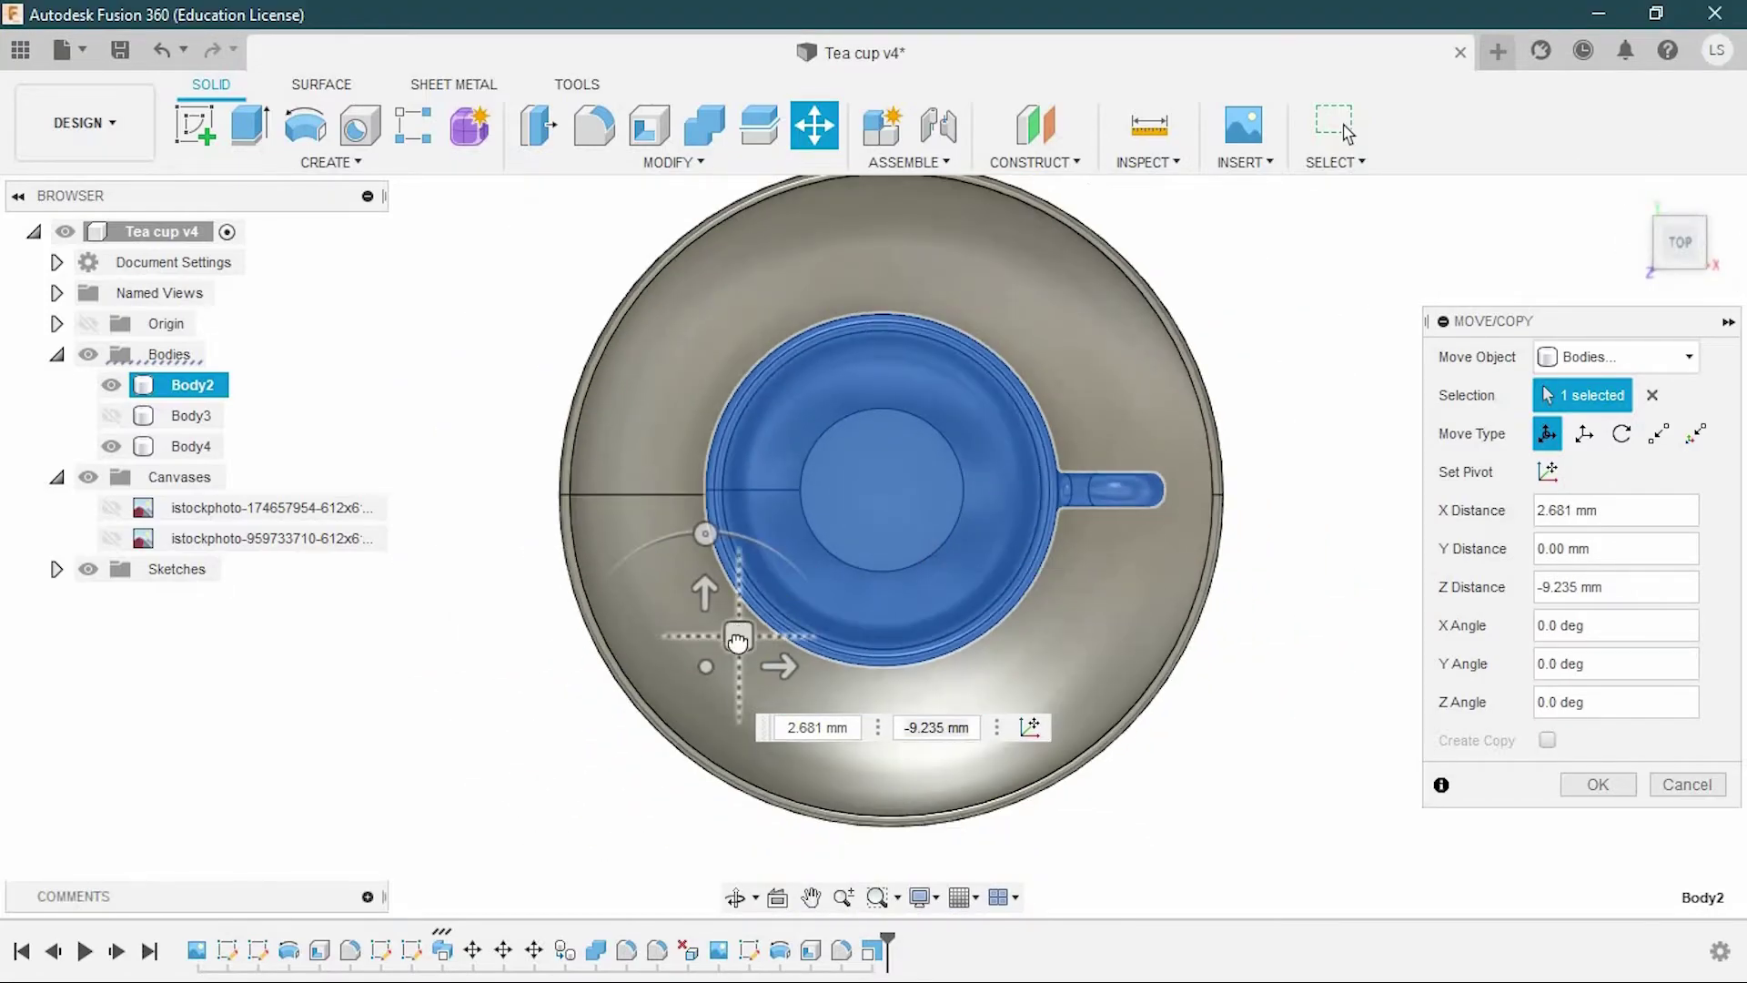
left_click_drag(737, 641, 744, 650)
middle_click_drag(1260, 656, 1260, 558, "shift")
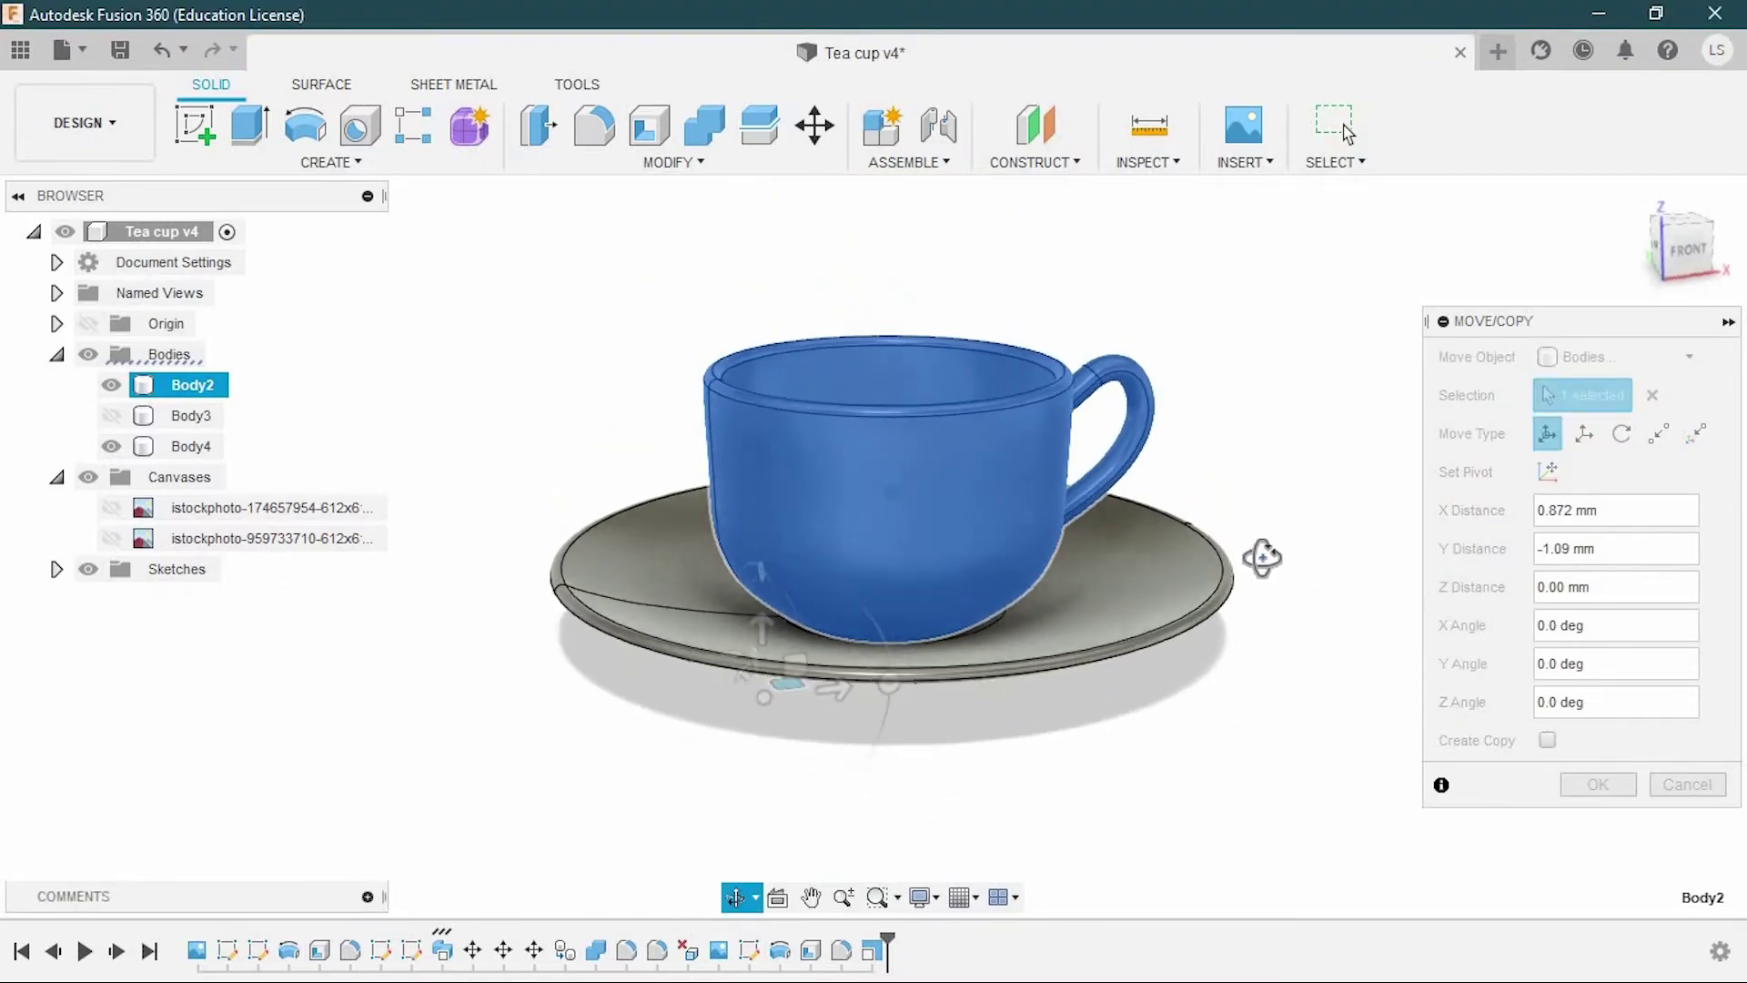
scroll(291, 678, "up", 5)
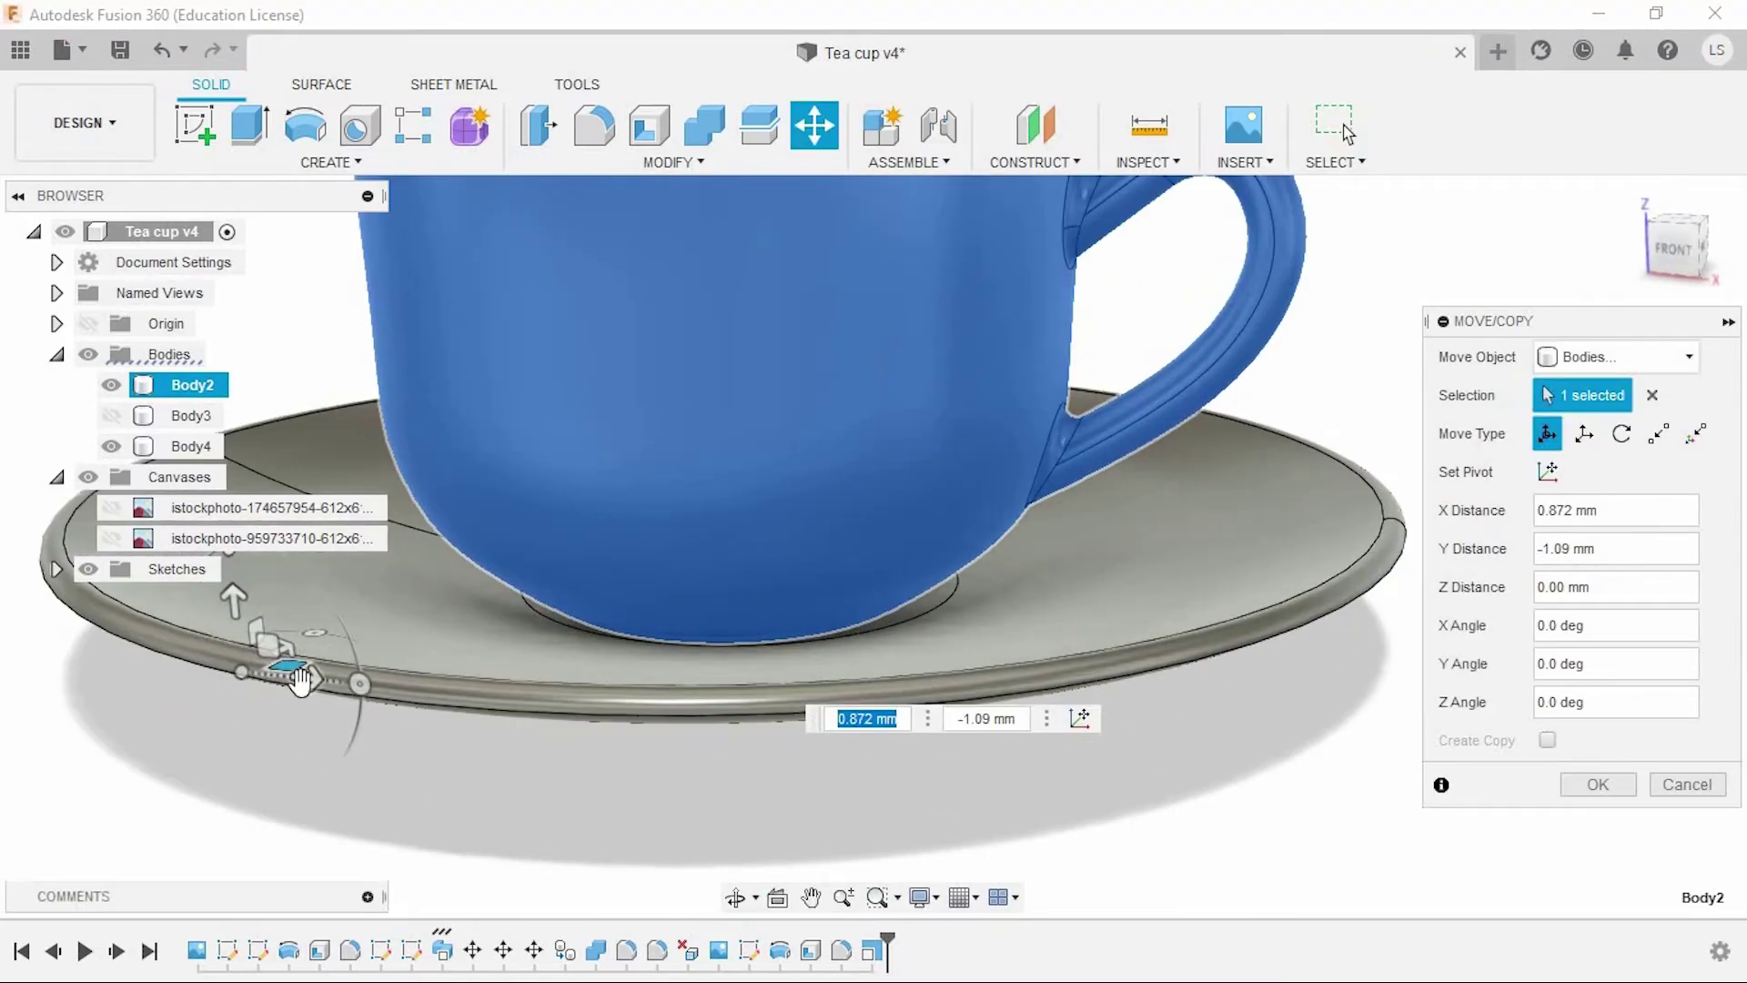
left_click_drag(301, 678, 305, 671)
mouse_move(305, 672)
middle_mouse_down("shift")
mouse_move(960, 791)
mouse_move(1293, 492)
mouse_move(1069, 772)
middle_mouse_up("shift")
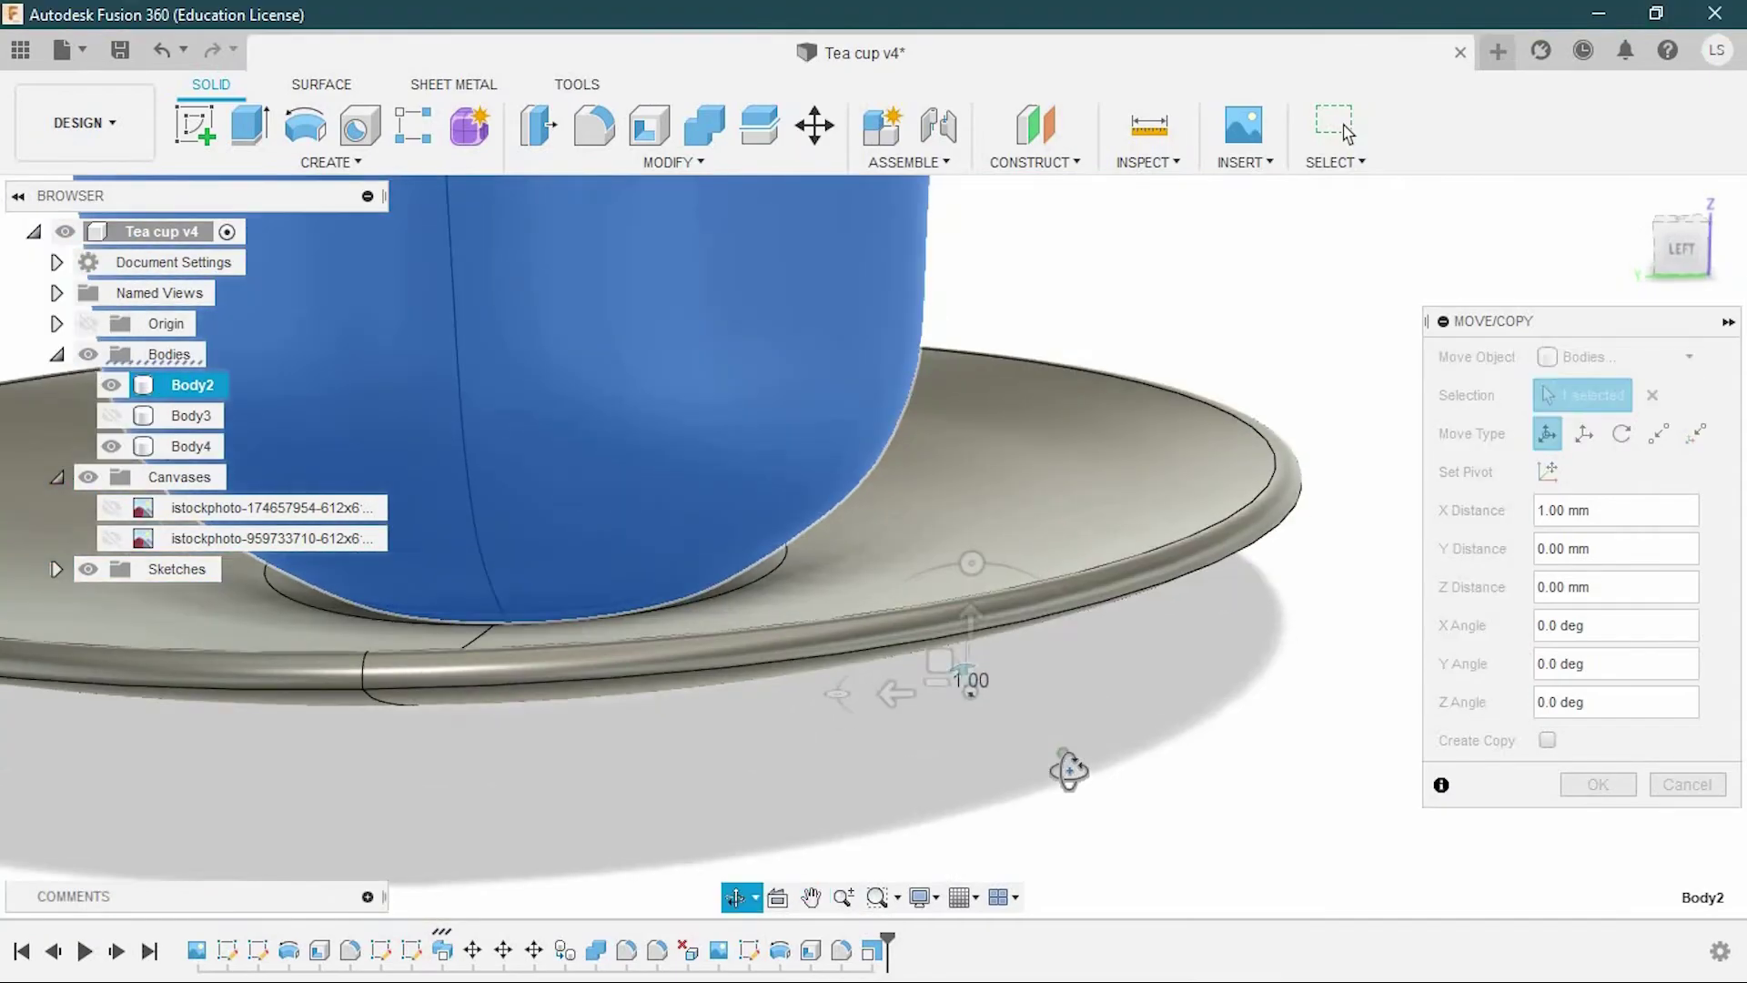
left_click(971, 611)
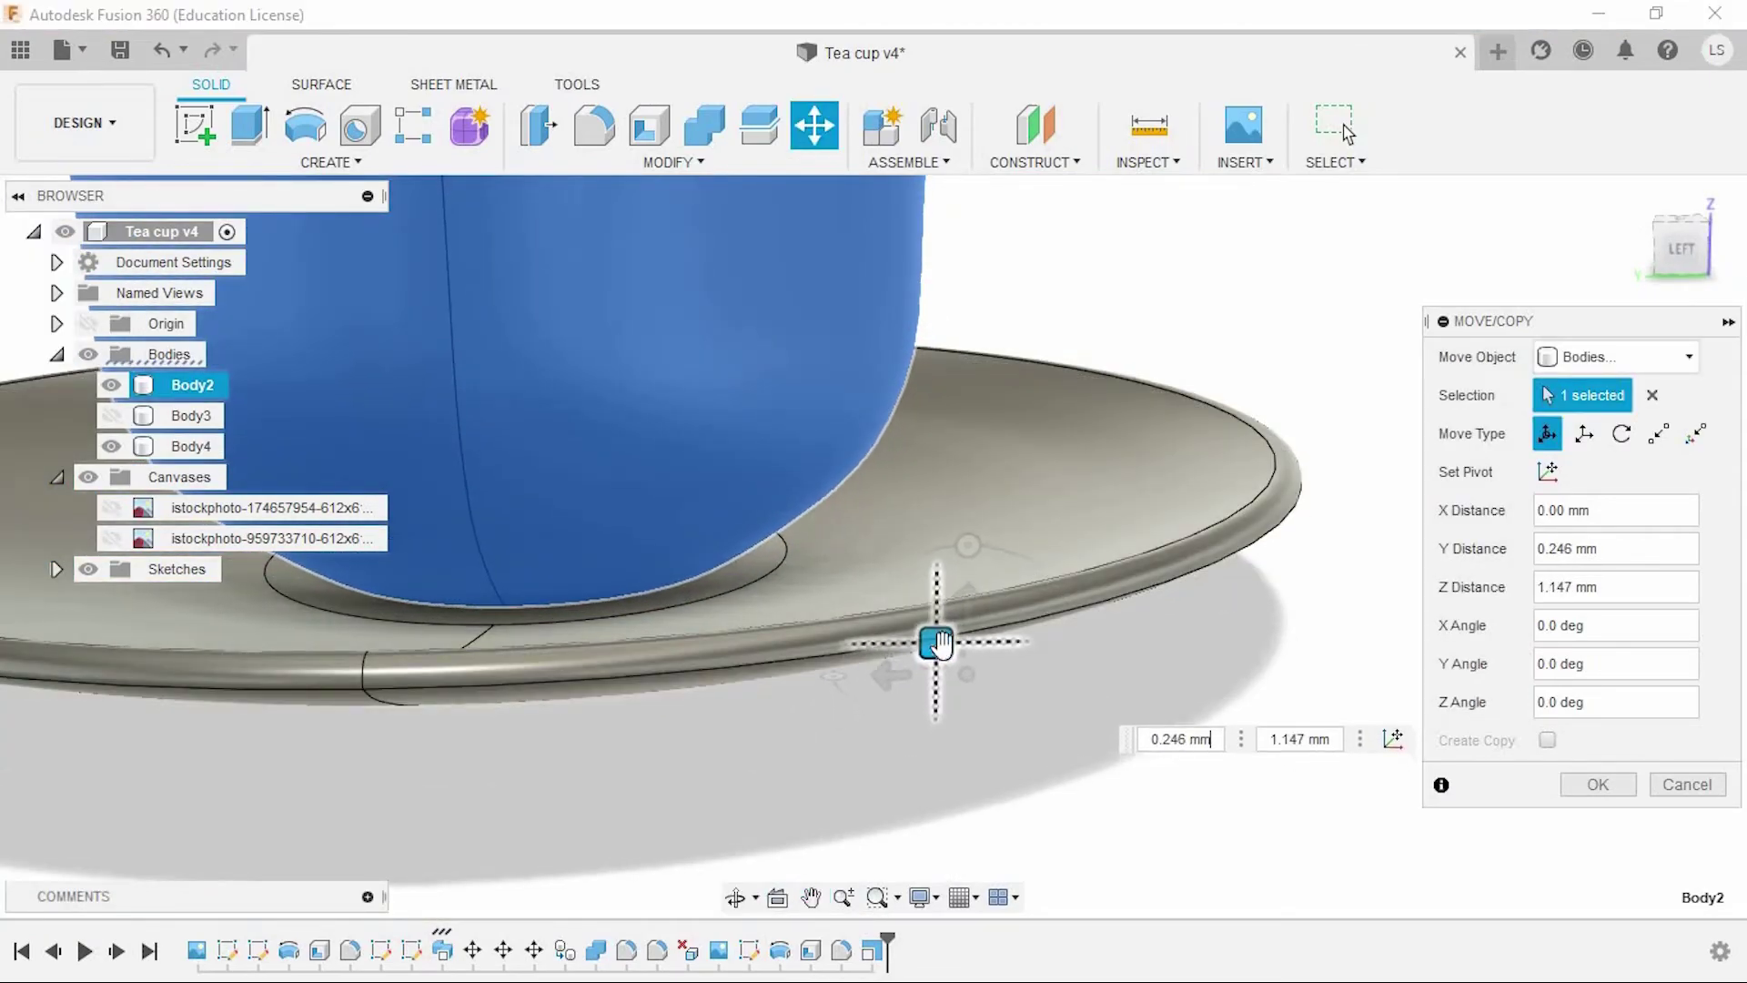
key("Return")
mouse_move(1347, 799)
middle_mouse_down("shift")
mouse_move(1155, 749)
mouse_move(1132, 765)
mouse_move(1047, 718)
middle_mouse_up("shift")
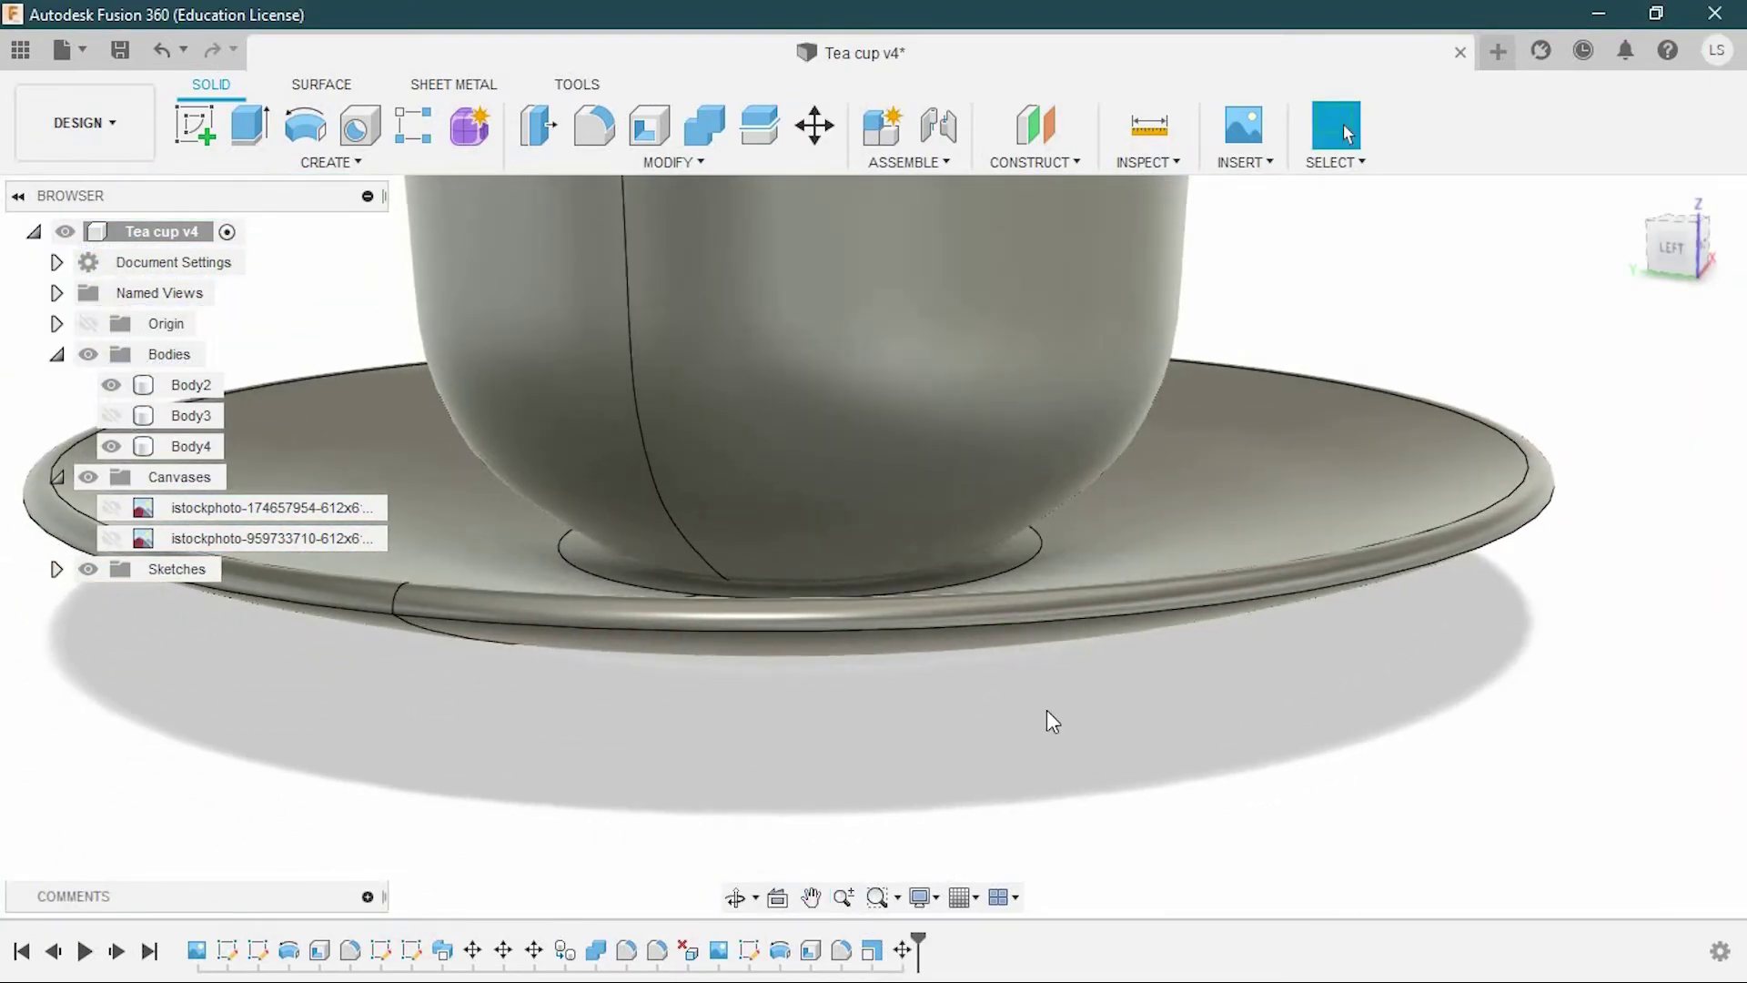
Save the design as the new version Tea cup v5
scroll(1027, 703, "down", 5)
middle_click_drag(1116, 776, 1031, 770, "shift")
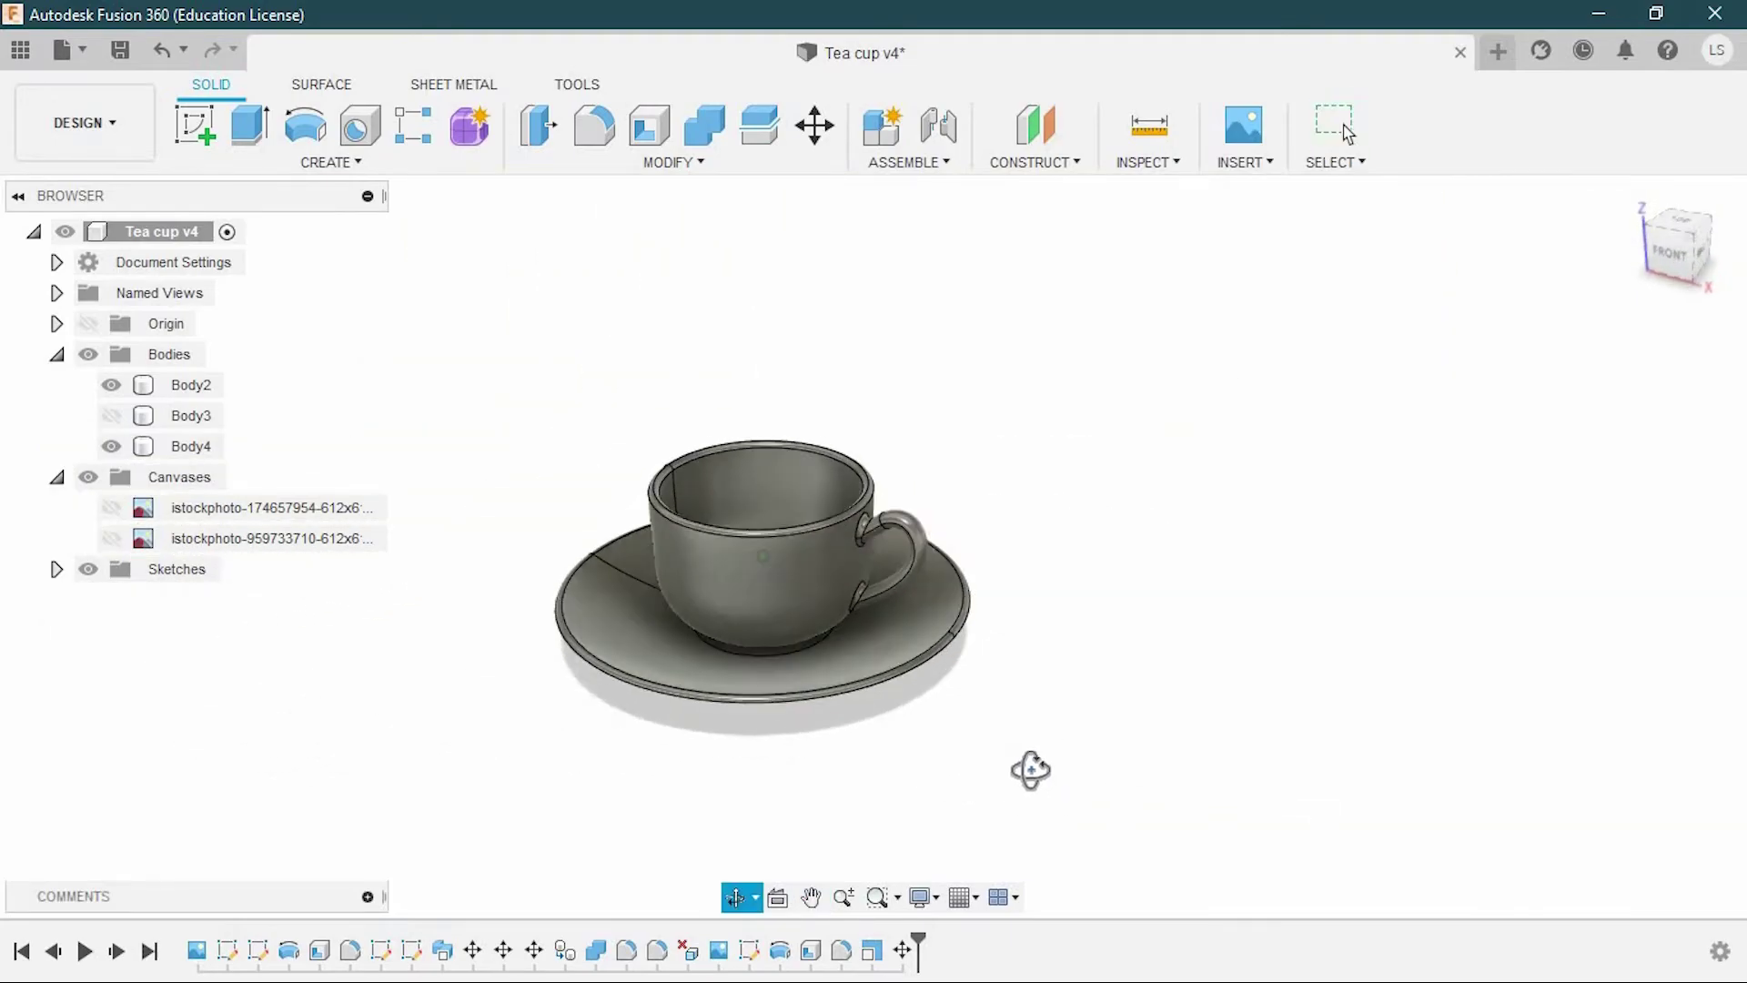
scroll(838, 737, "up", 3)
mouse_move(877, 749)
middle_mouse_down("shift")
mouse_move(1041, 799)
mouse_move(1084, 752)
mouse_move(1074, 801)
mouse_move(1243, 826)
mouse_move(1232, 796)
mouse_move(1297, 805)
mouse_move(1263, 807)
middle_mouse_up("shift")
scroll(1274, 808, "up", 2)
key("ctrl+s")
Scale the cup body Body2 up slightly to about 1.145
left_click(191, 385)
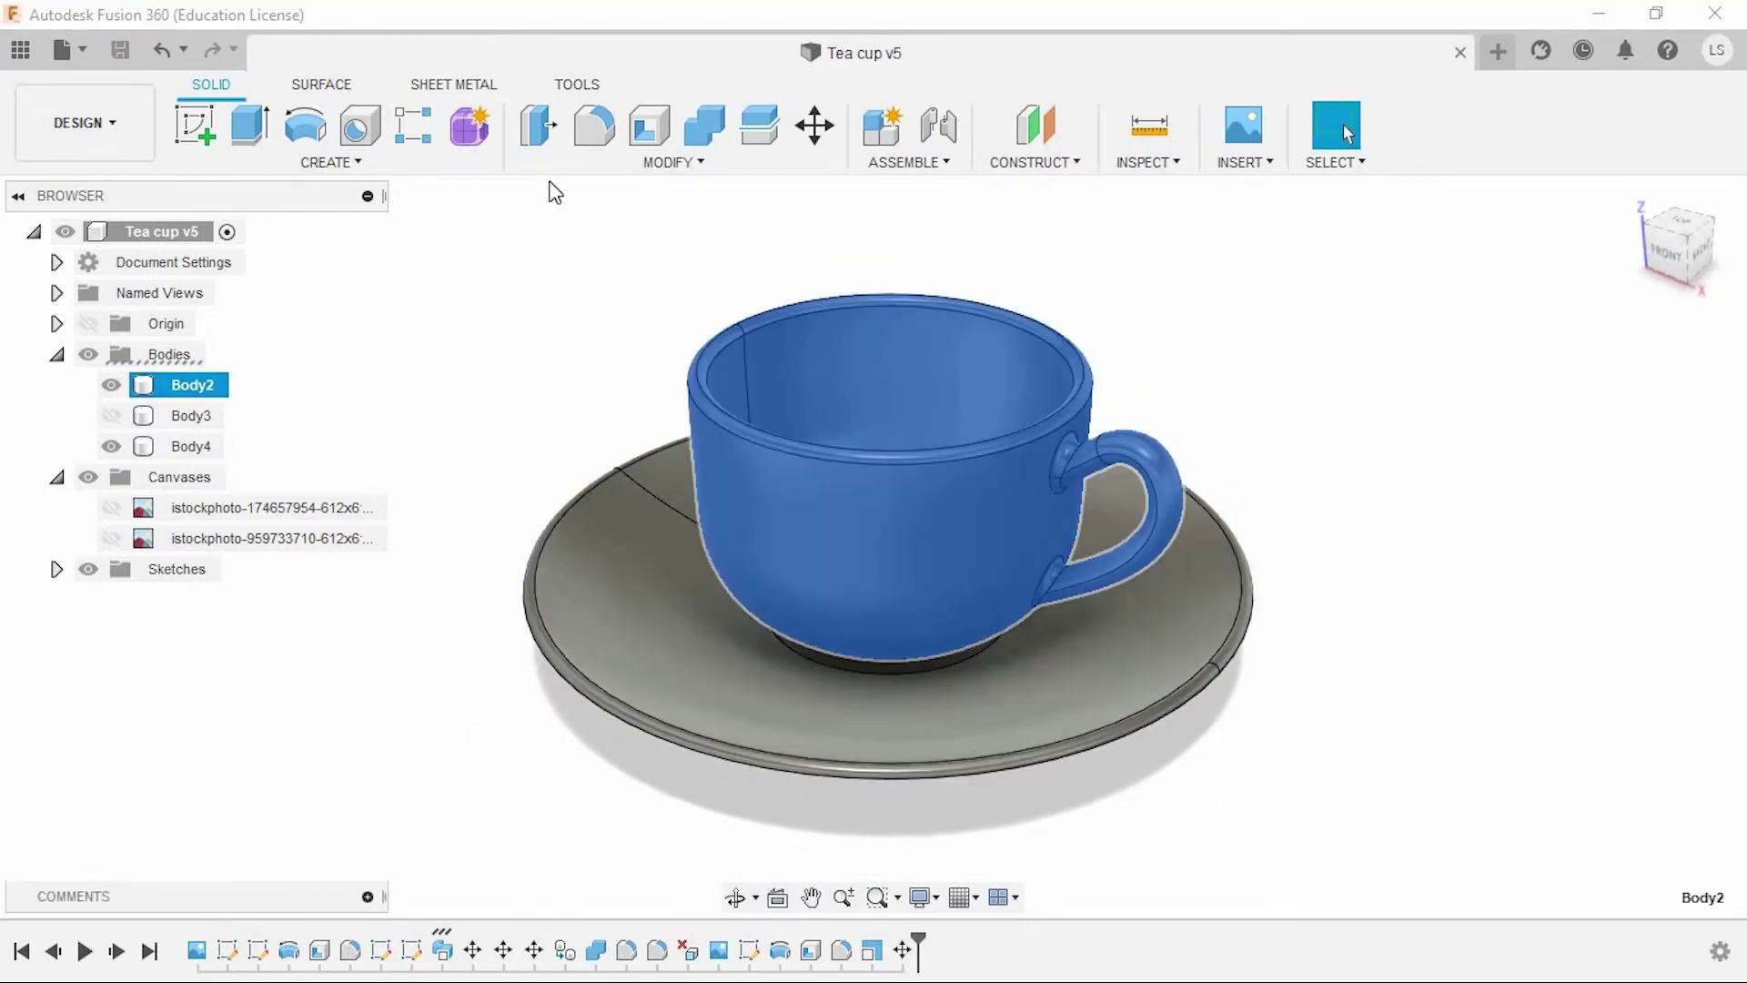
left_click(672, 162)
left_click(588, 331)
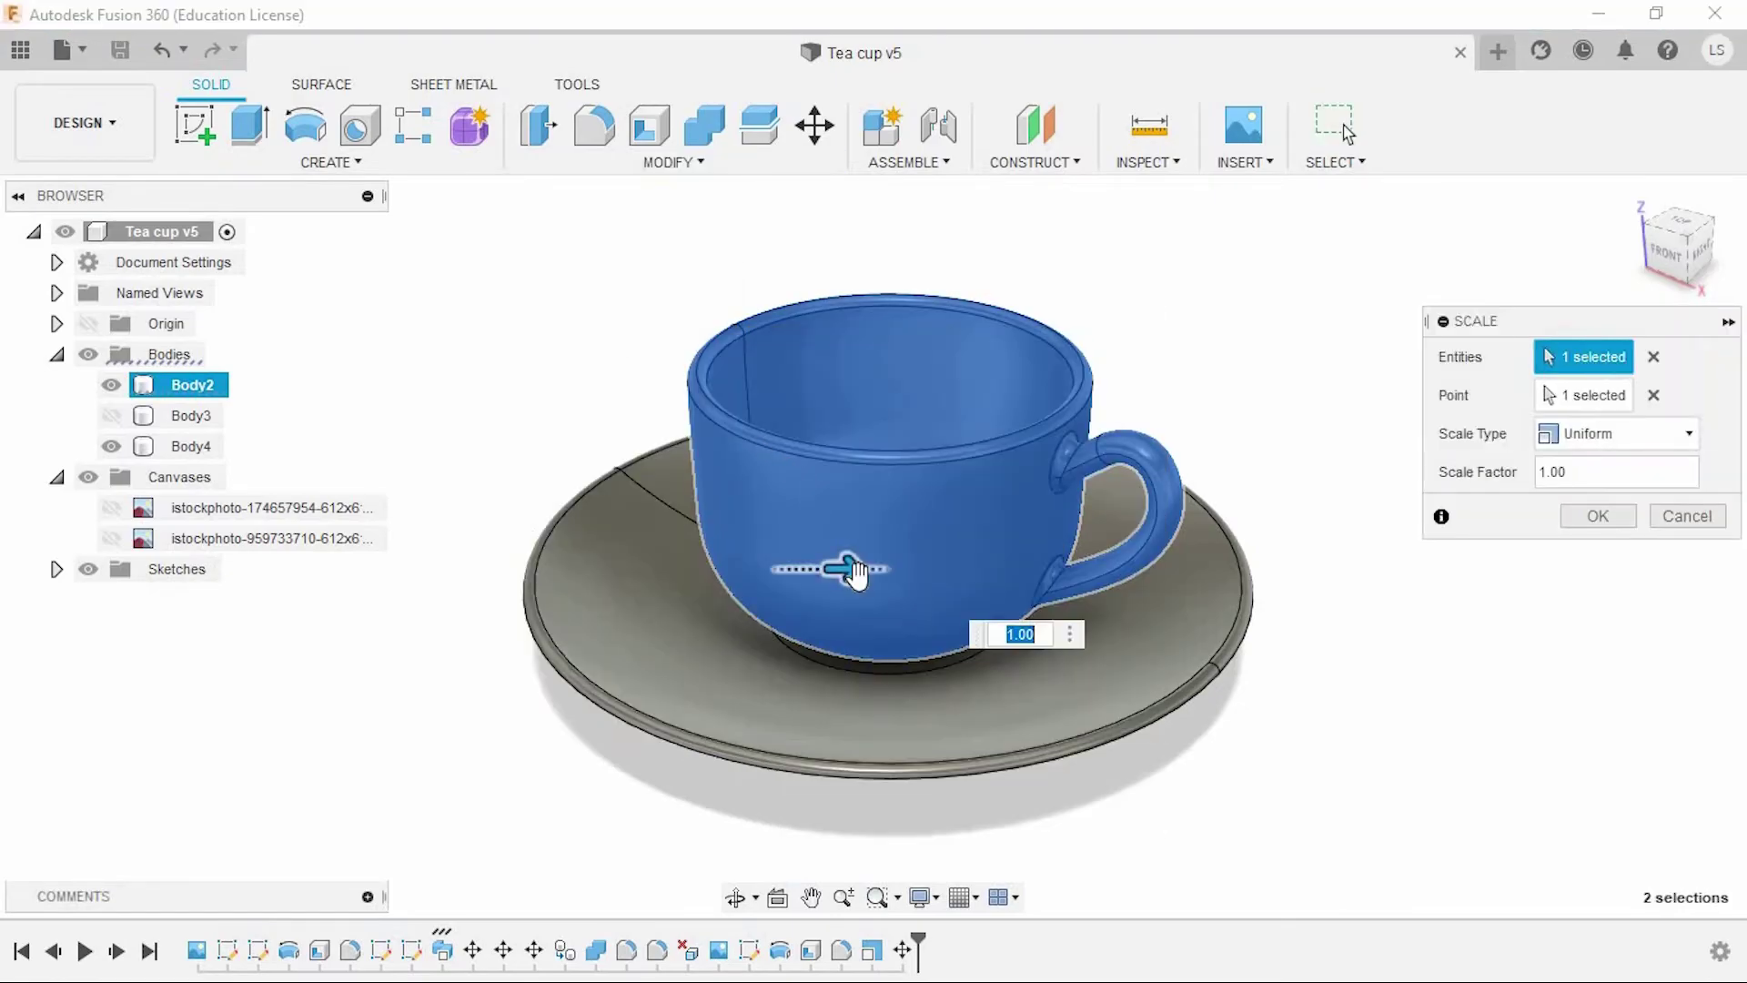
left_click_drag(839, 568, 858, 572)
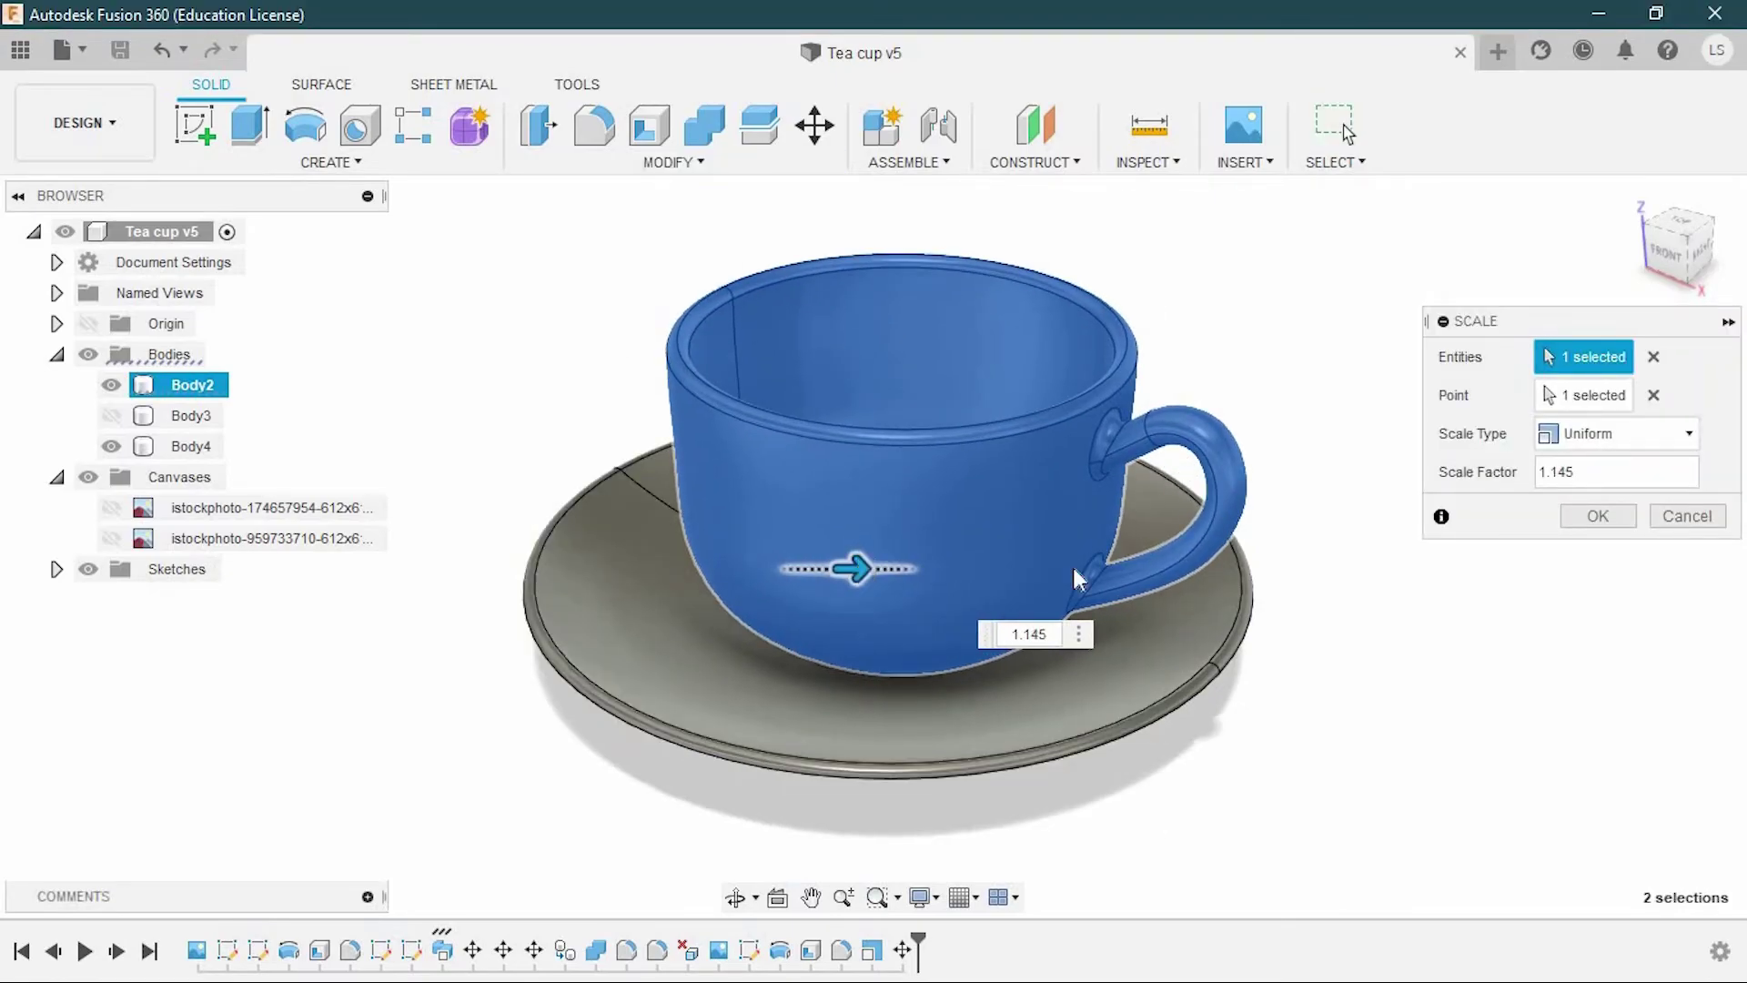
left_click(1598, 516)
Centre the cup on the saucer in Top view, shifting it about -3.5 mm X, -1 mm Y
left_click(191, 385)
key("m")
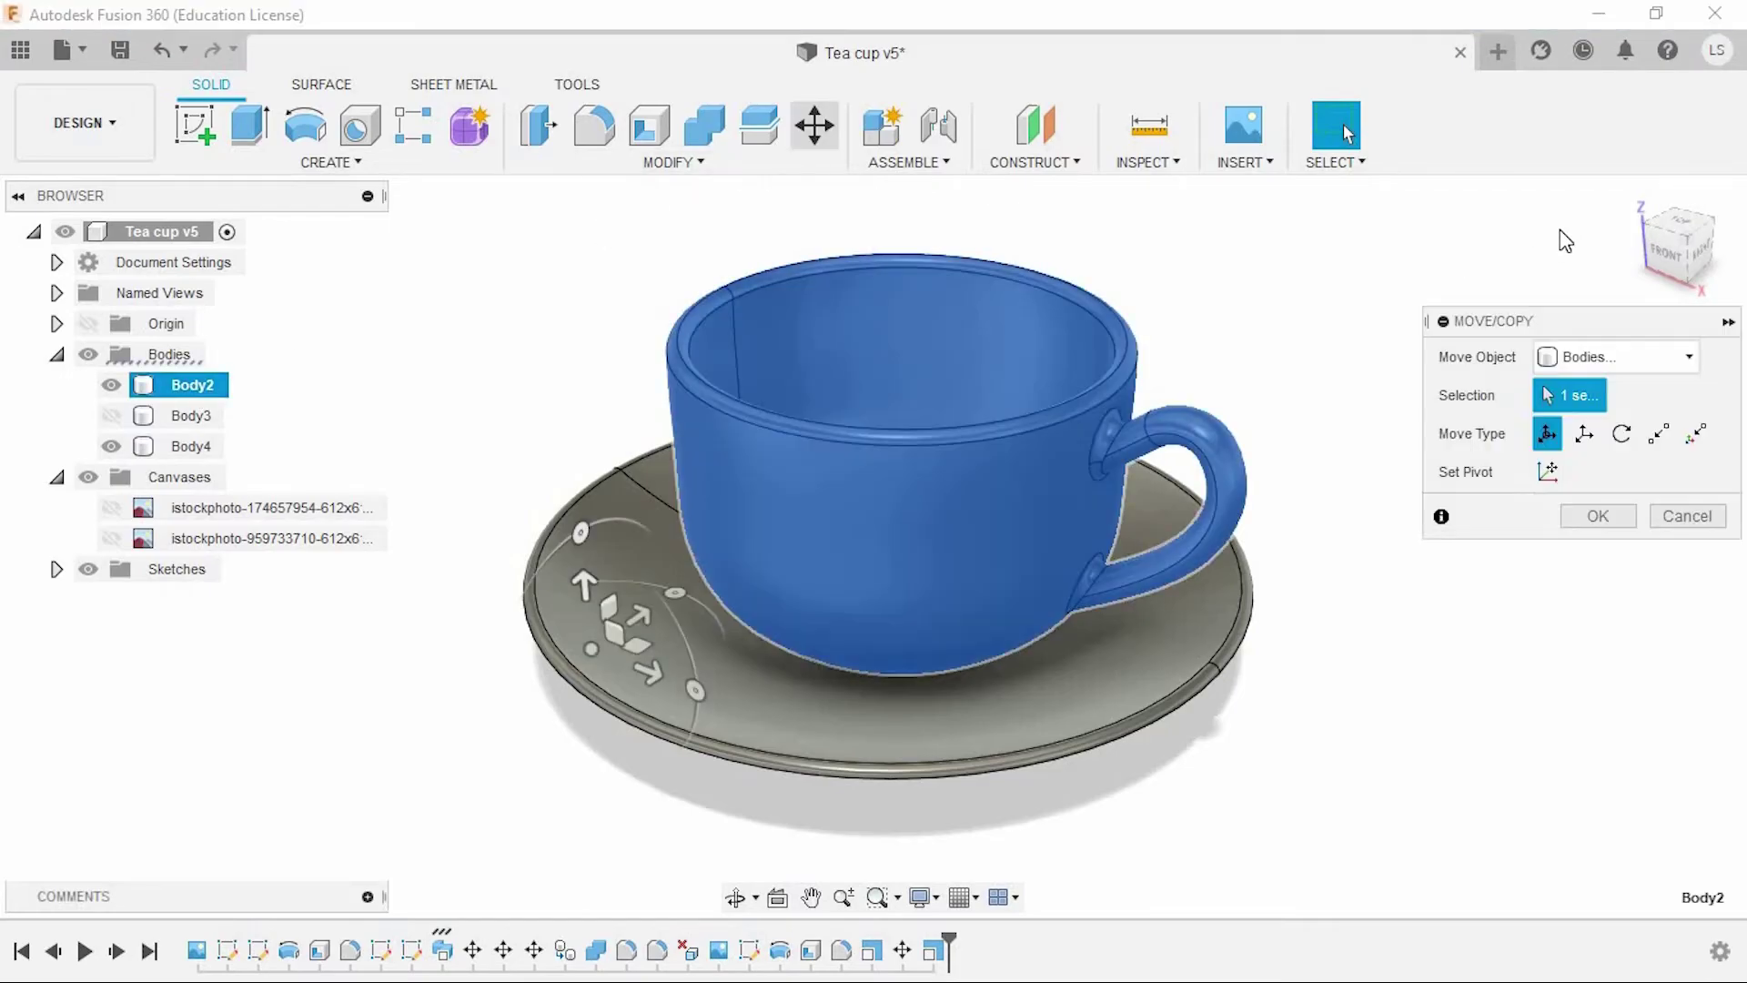
left_click(1680, 223)
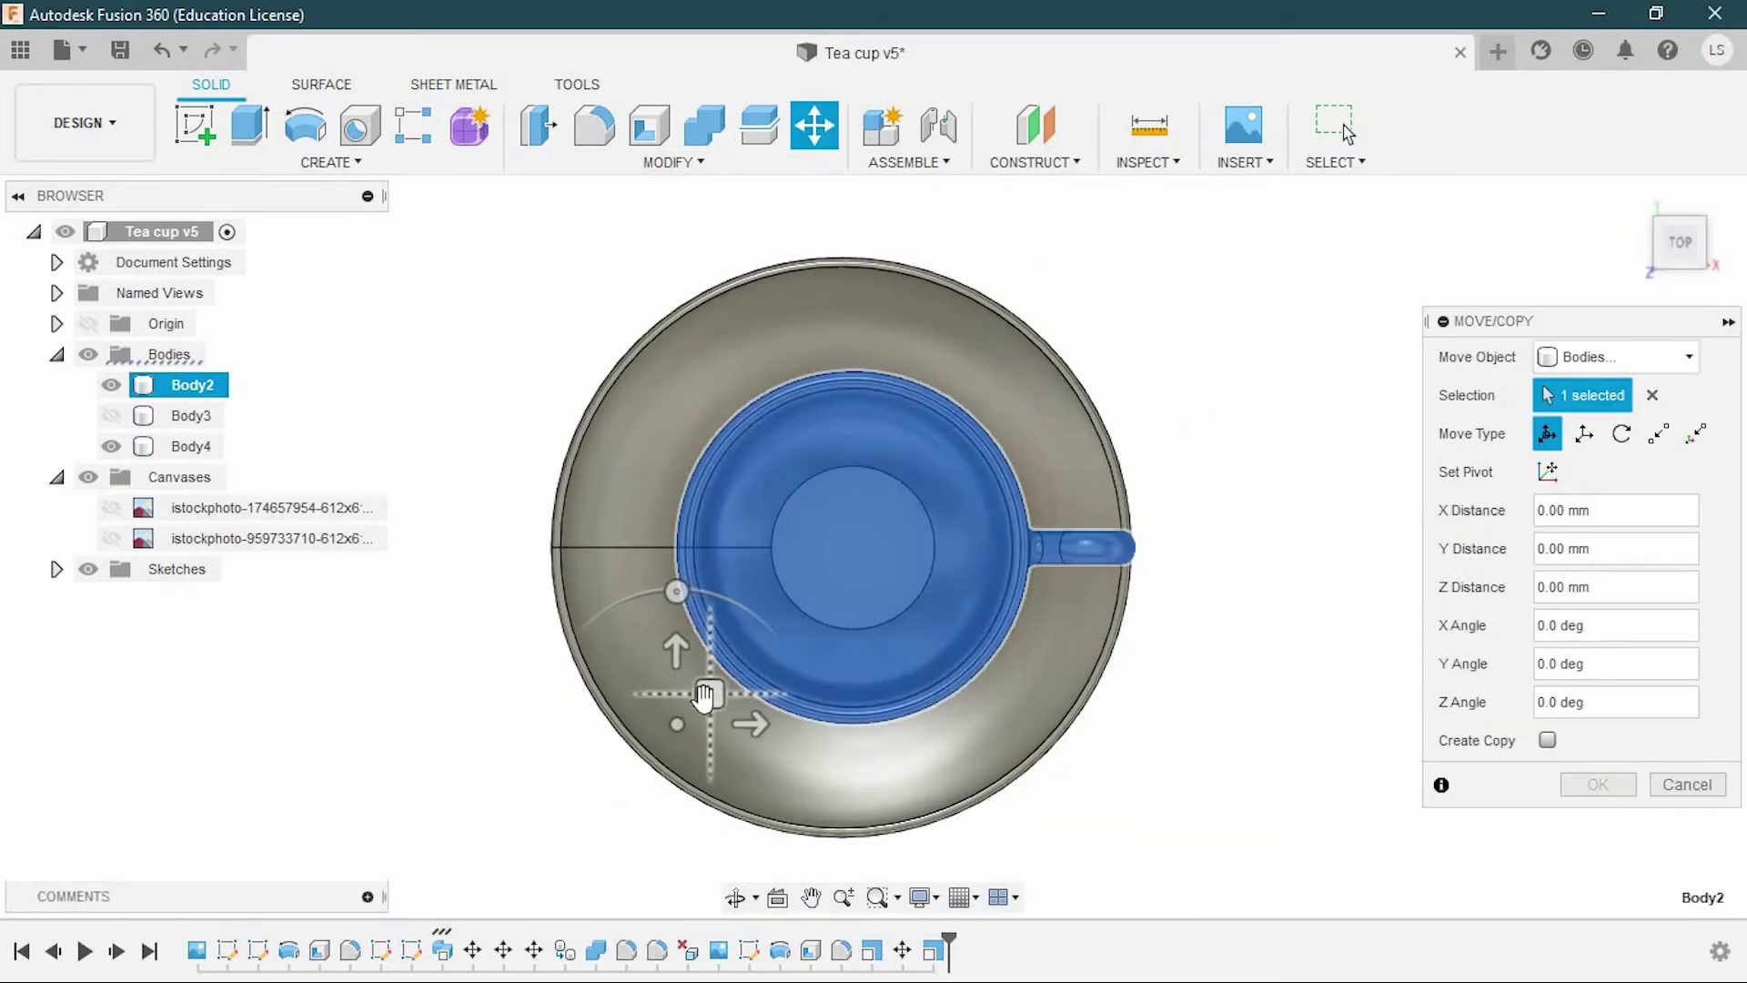
left_click_drag(705, 696, 691, 699)
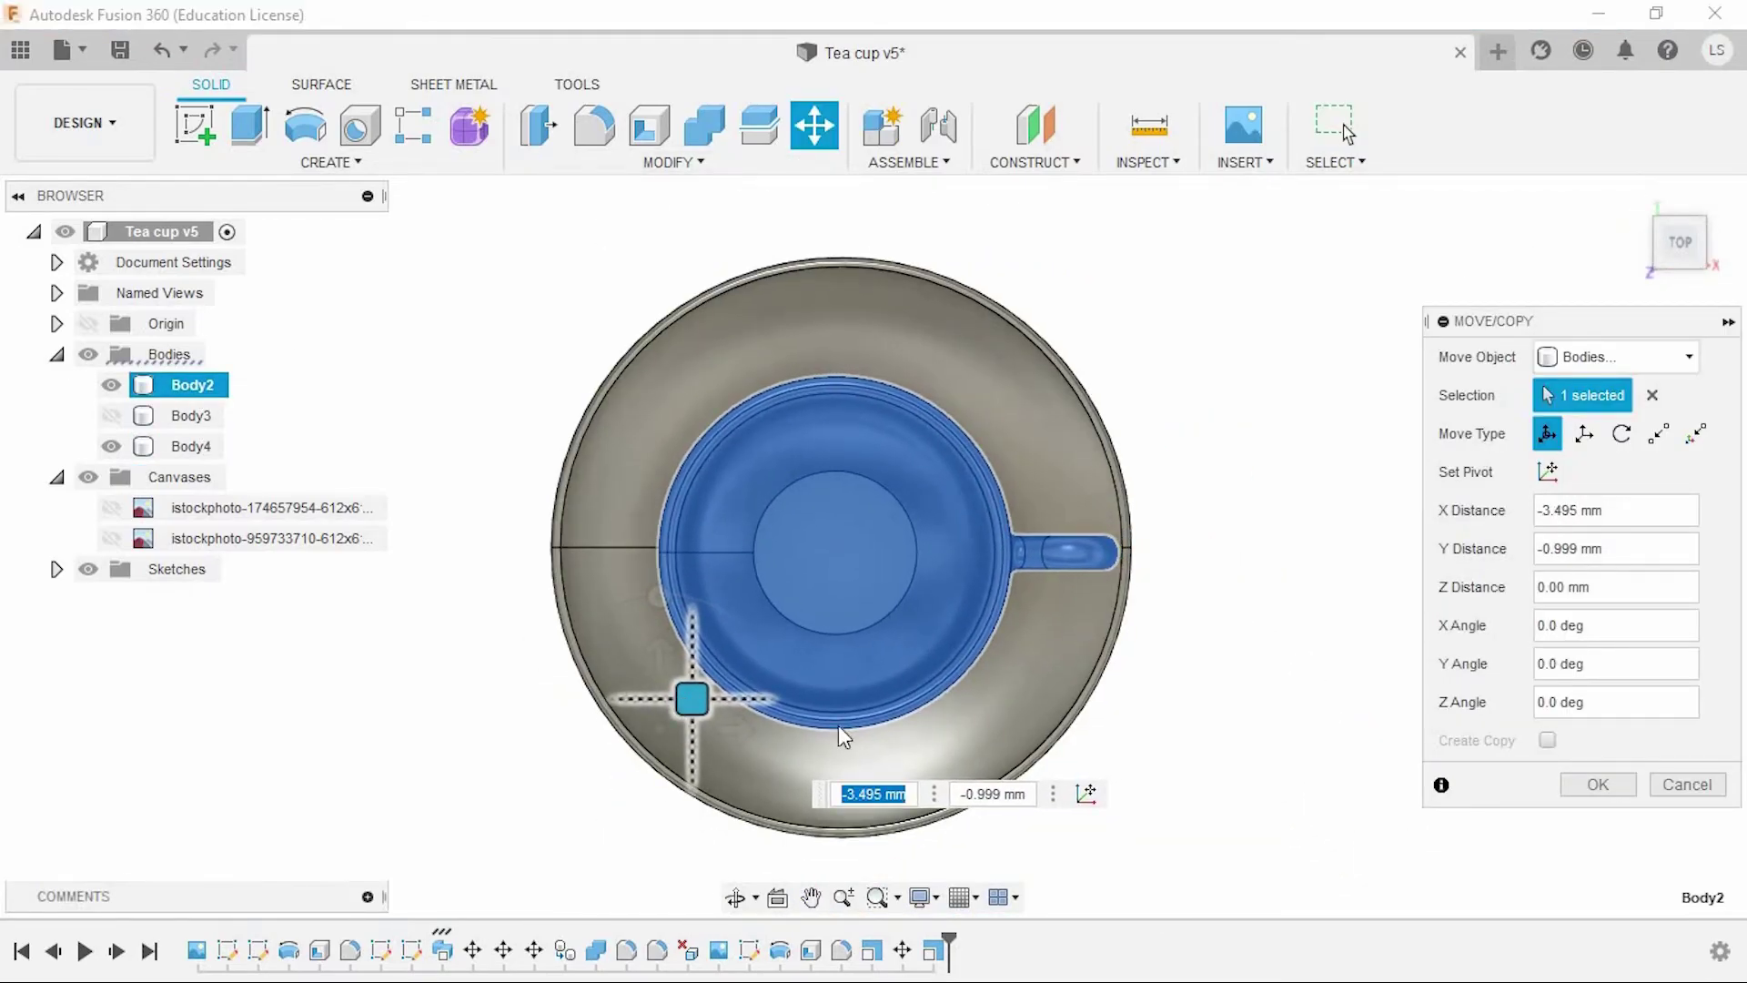
left_click(1598, 784)
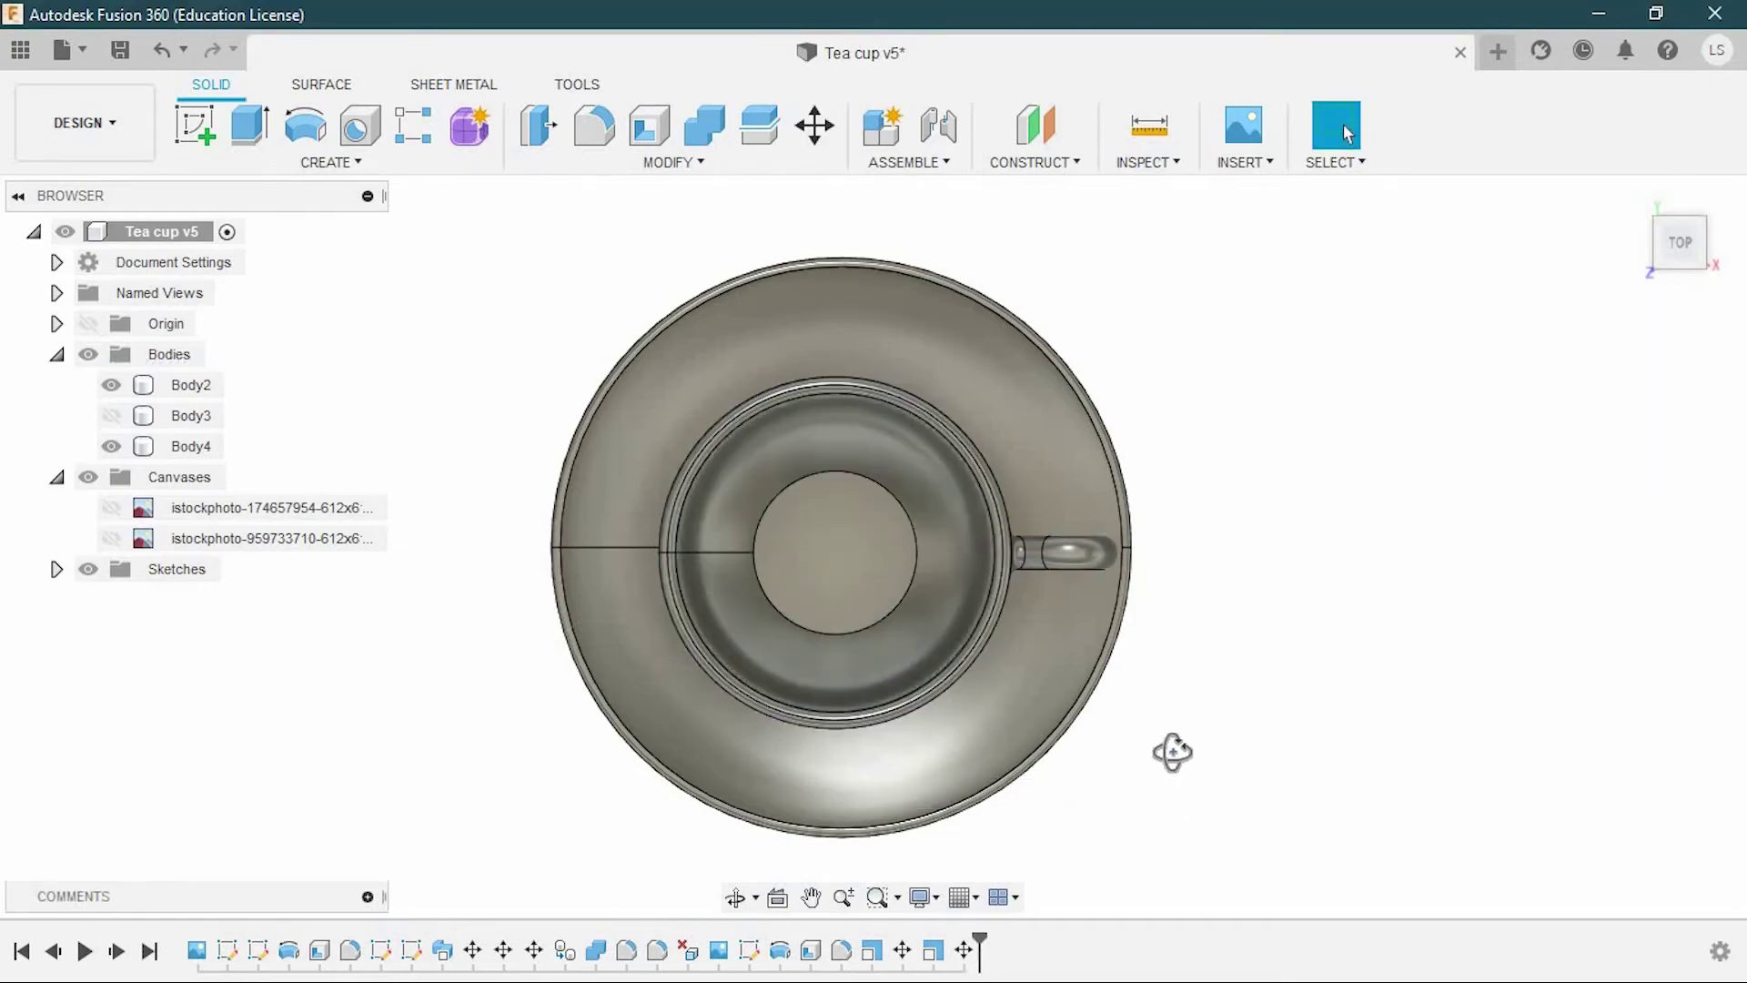
mouse_move(1171, 753)
middle_mouse_down("shift")
mouse_move(1158, 631)
mouse_move(810, 643)
mouse_move(1217, 674)
mouse_move(1209, 616)
mouse_move(1178, 697)
mouse_move(1159, 679)
mouse_move(1084, 761)
mouse_move(1186, 776)
mouse_move(1114, 764)
mouse_move(1248, 729)
mouse_move(1298, 760)
middle_mouse_up("shift")
Patch the cup's inner rim edge as new surface Body5, then return to the Home view
scroll(868, 326, "up", 5)
left_click(874, 334)
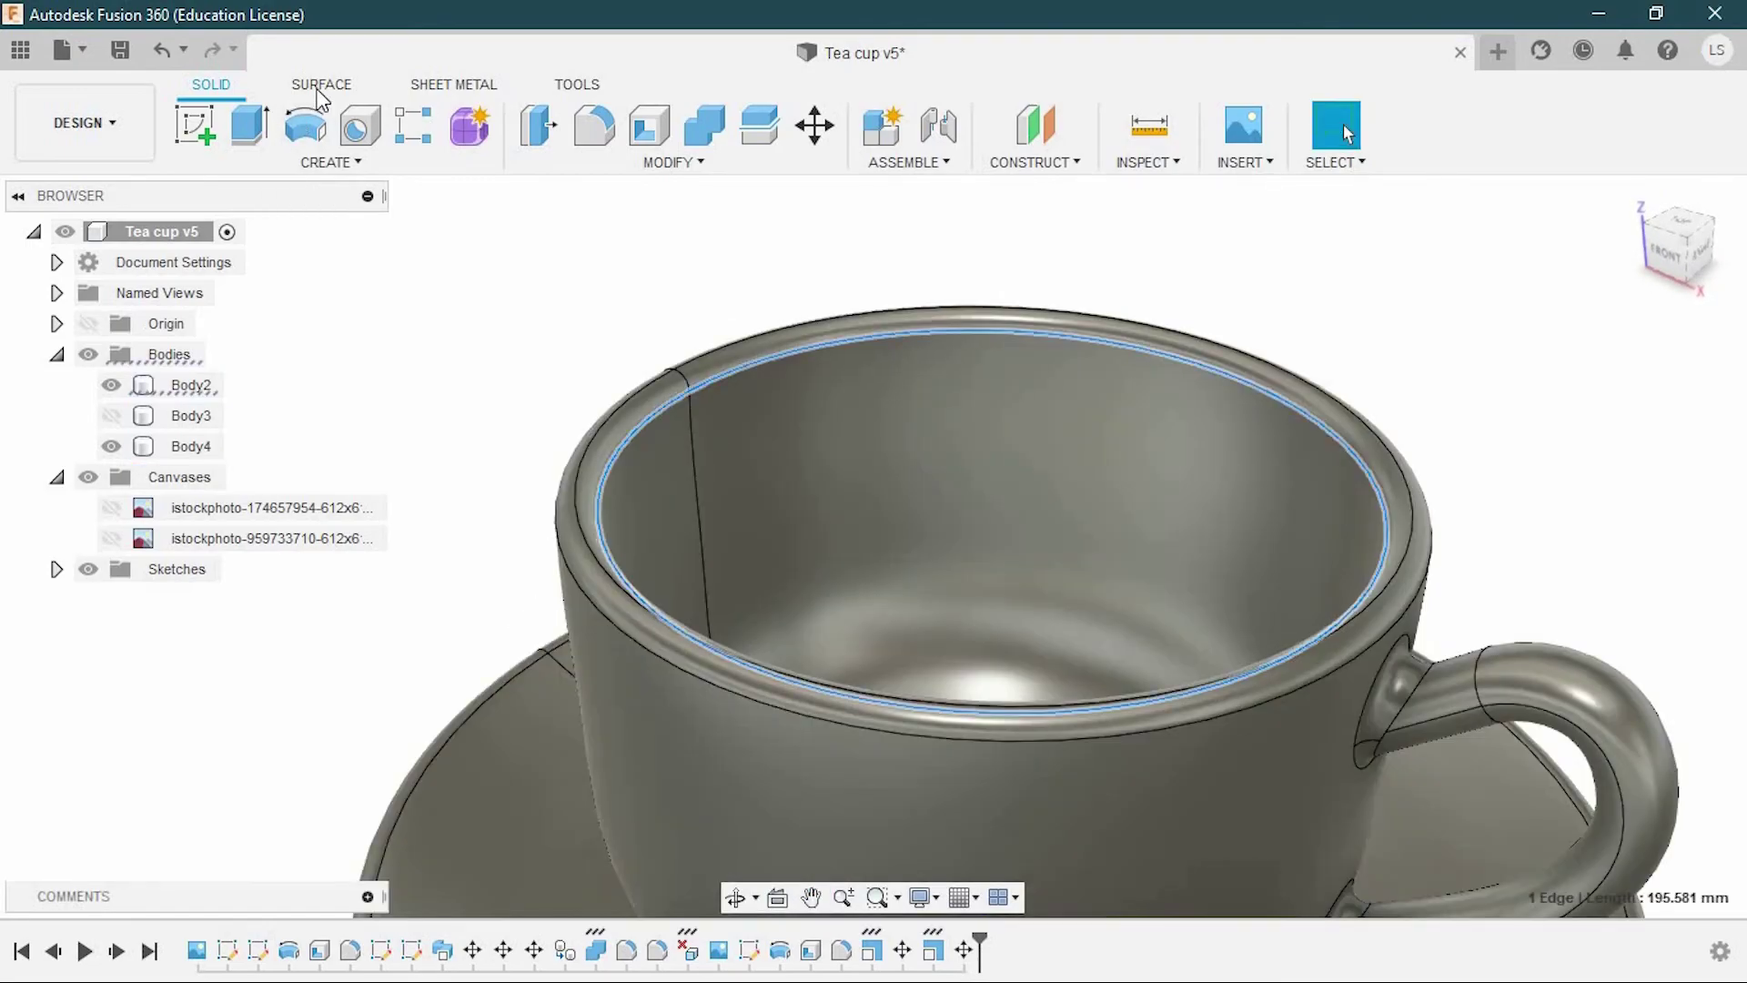
left_click(250, 125)
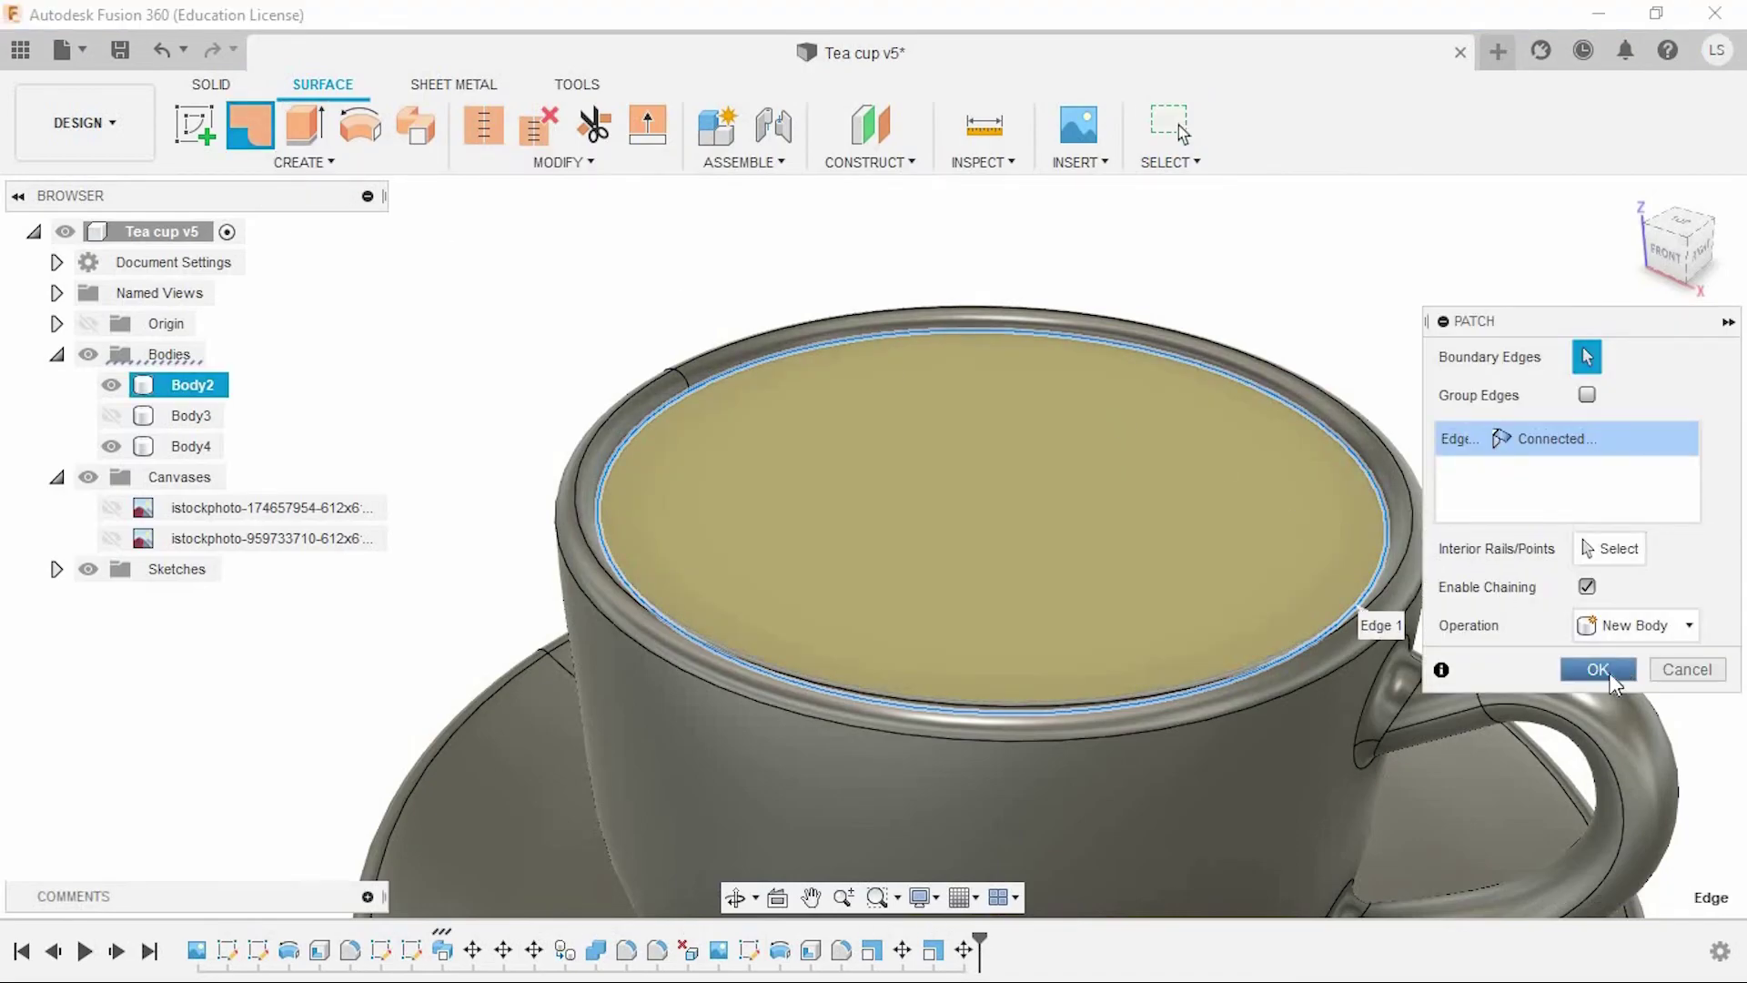
left_click(1597, 670)
scroll(1568, 507, "down", 5)
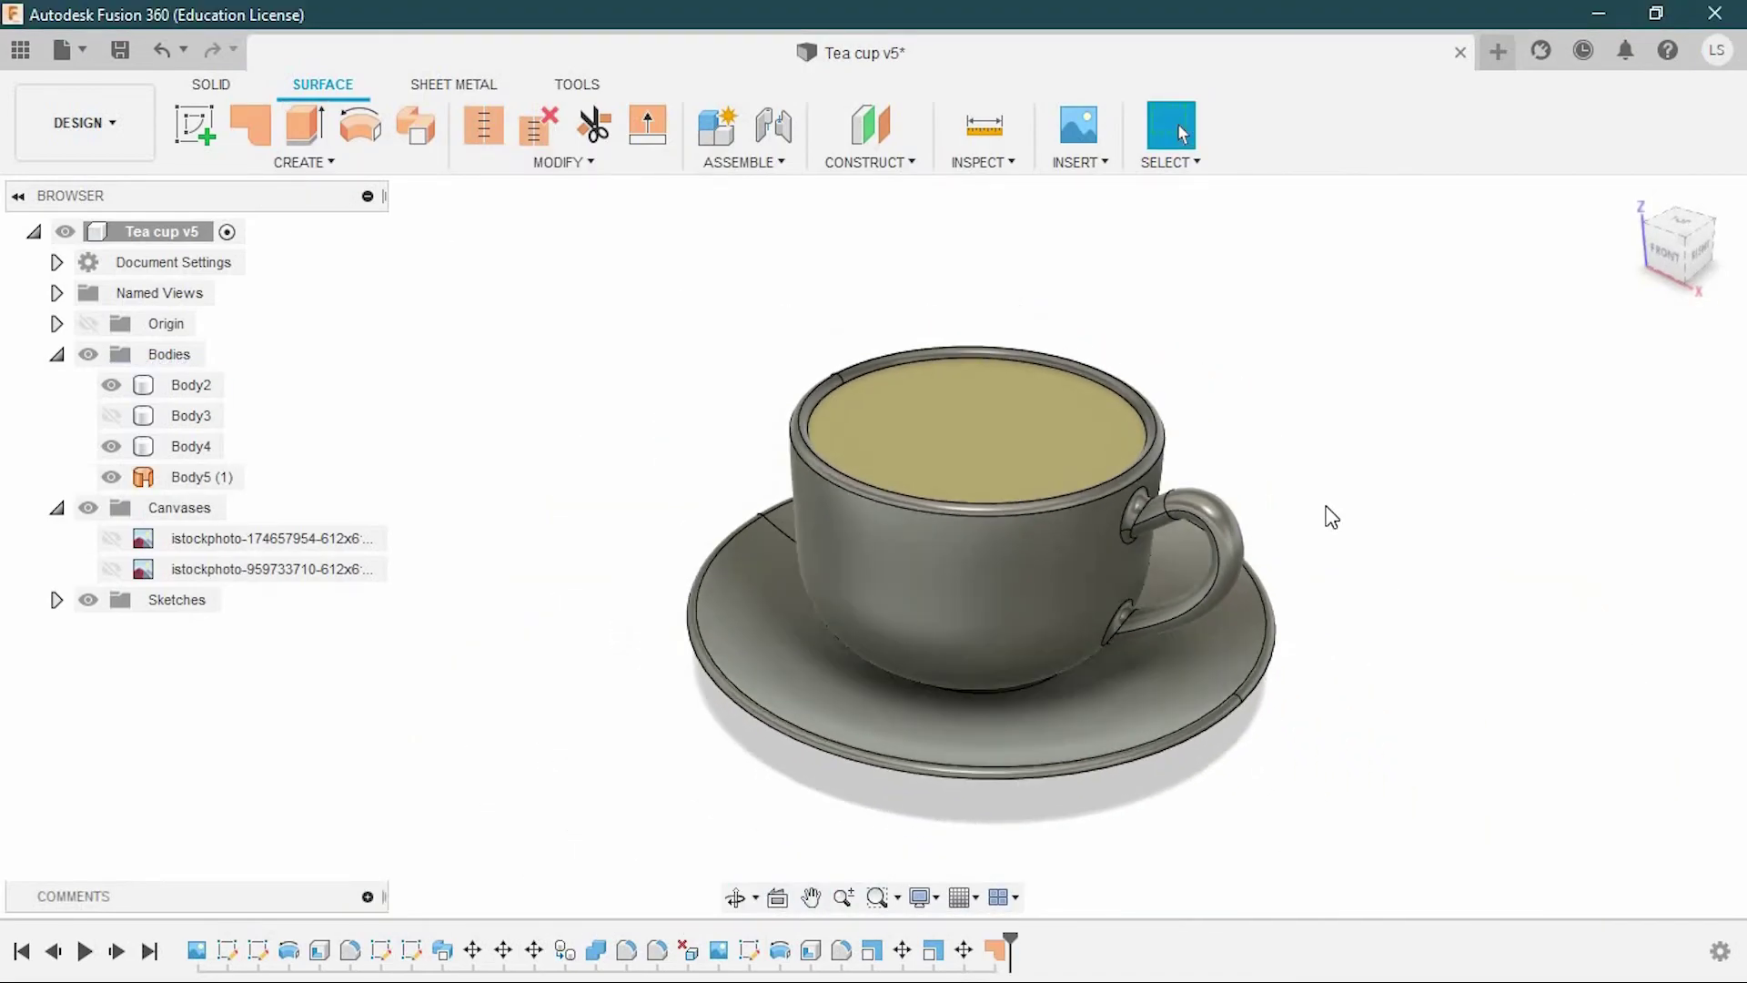
left_click(1571, 264)
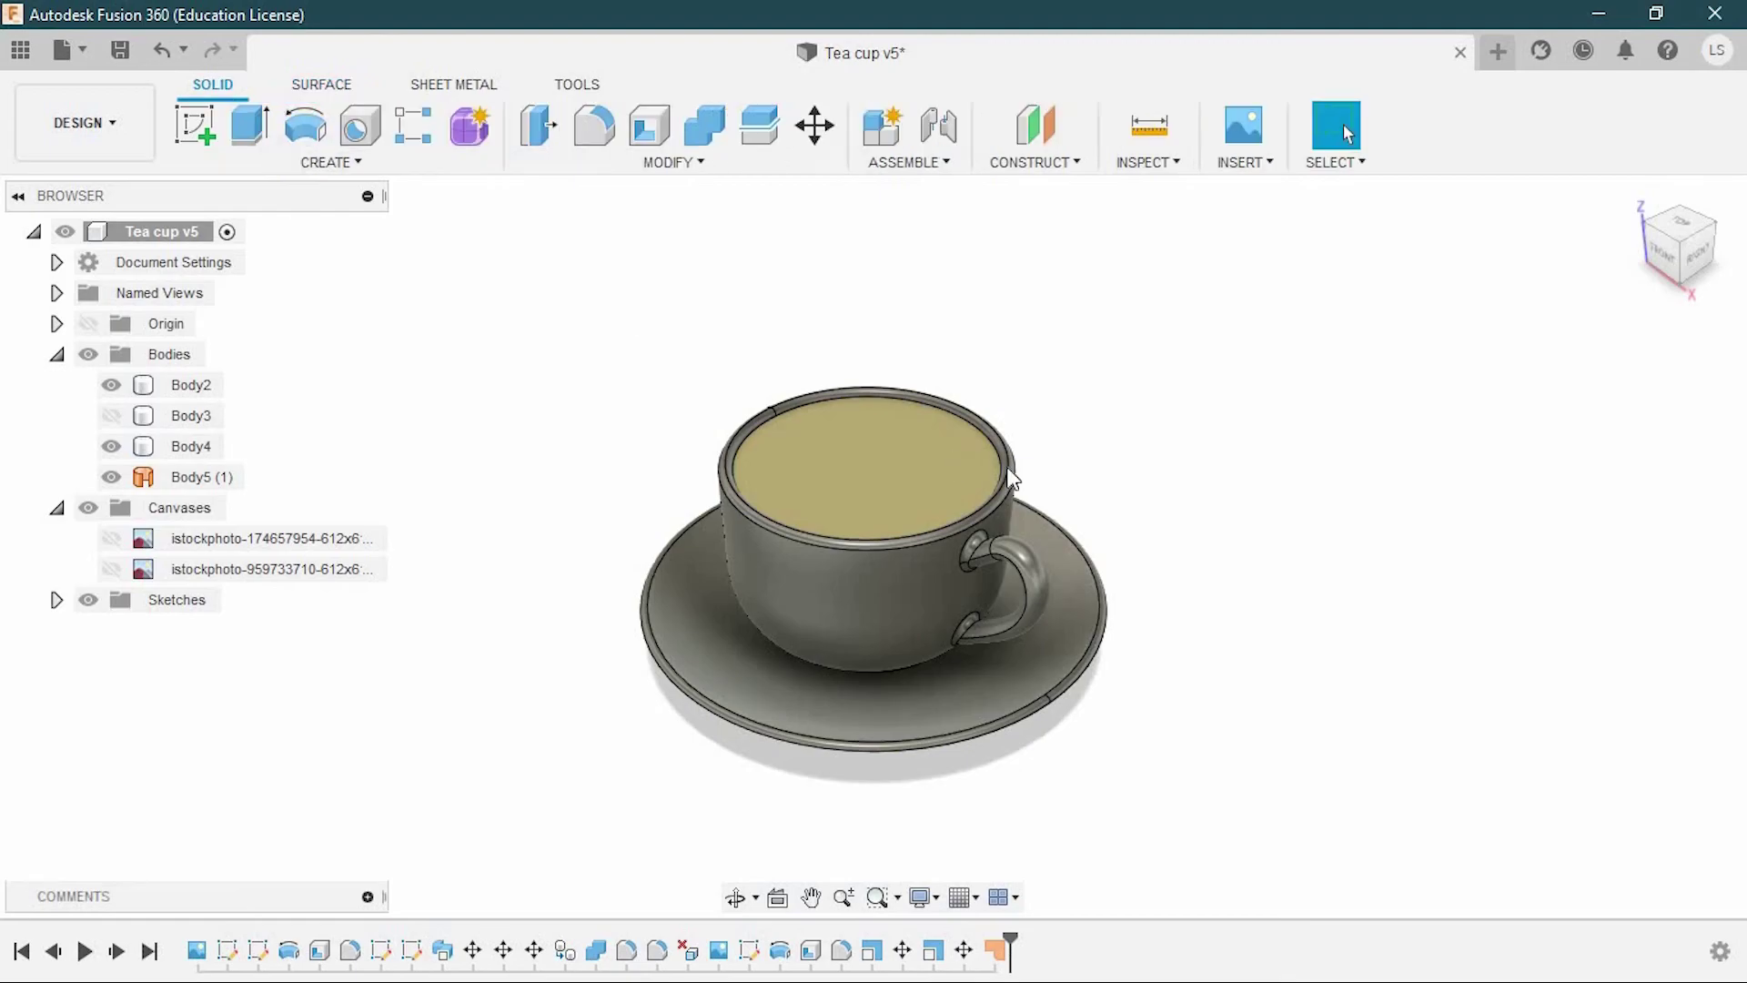